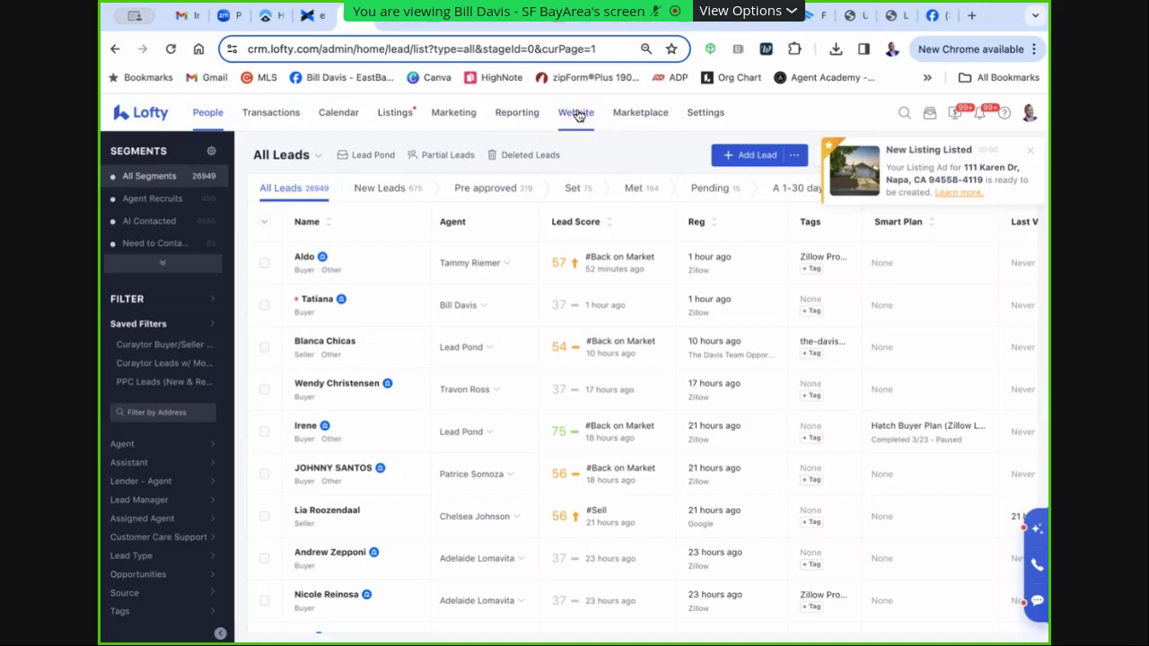
# Open the website manager's site list and look through the team's agent subdomains
pyautogui.click(577, 114)
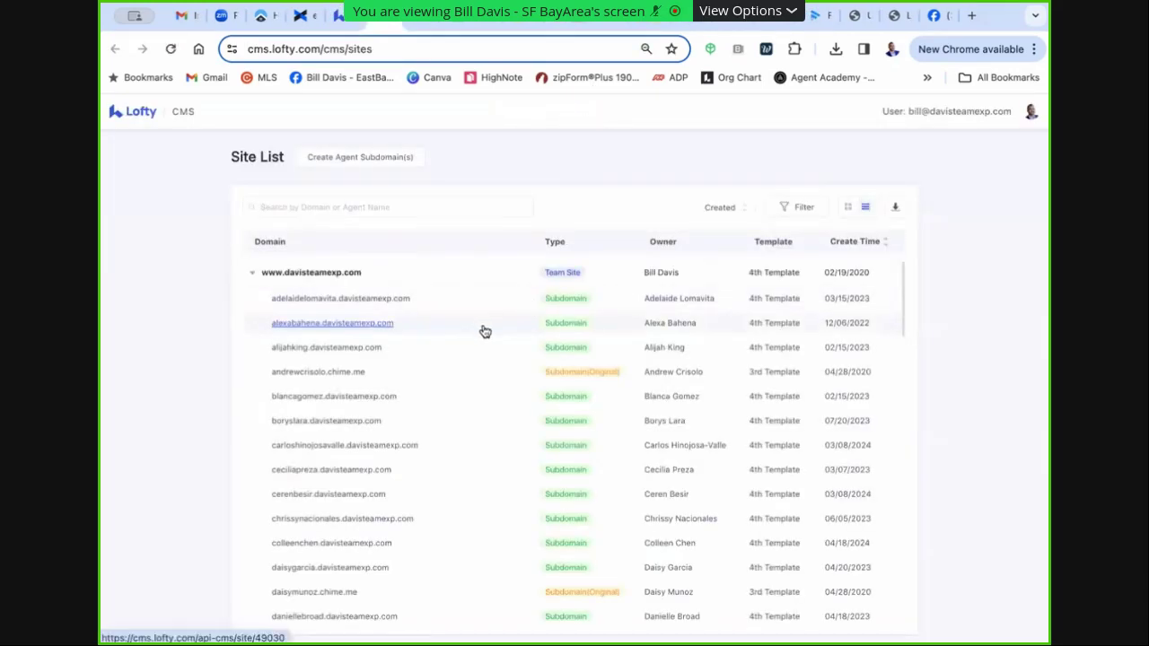
pyautogui.scroll(-1, 471, 341)
pyautogui.scroll(-10, 464, 349)
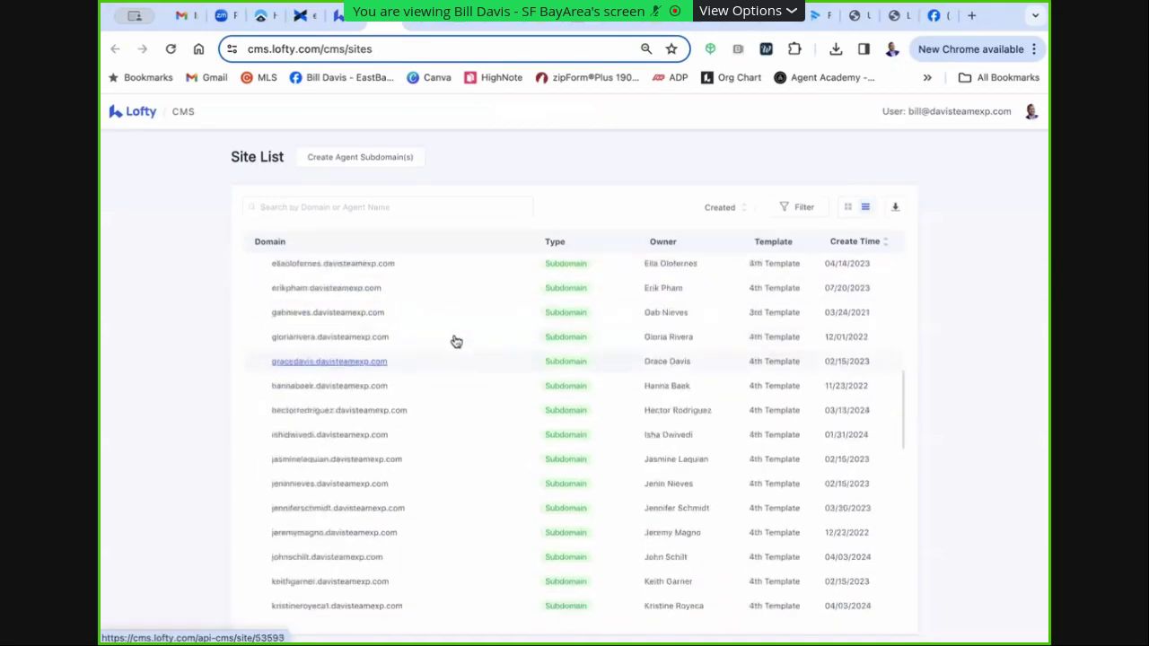
pyautogui.scroll(10, 329, 379)
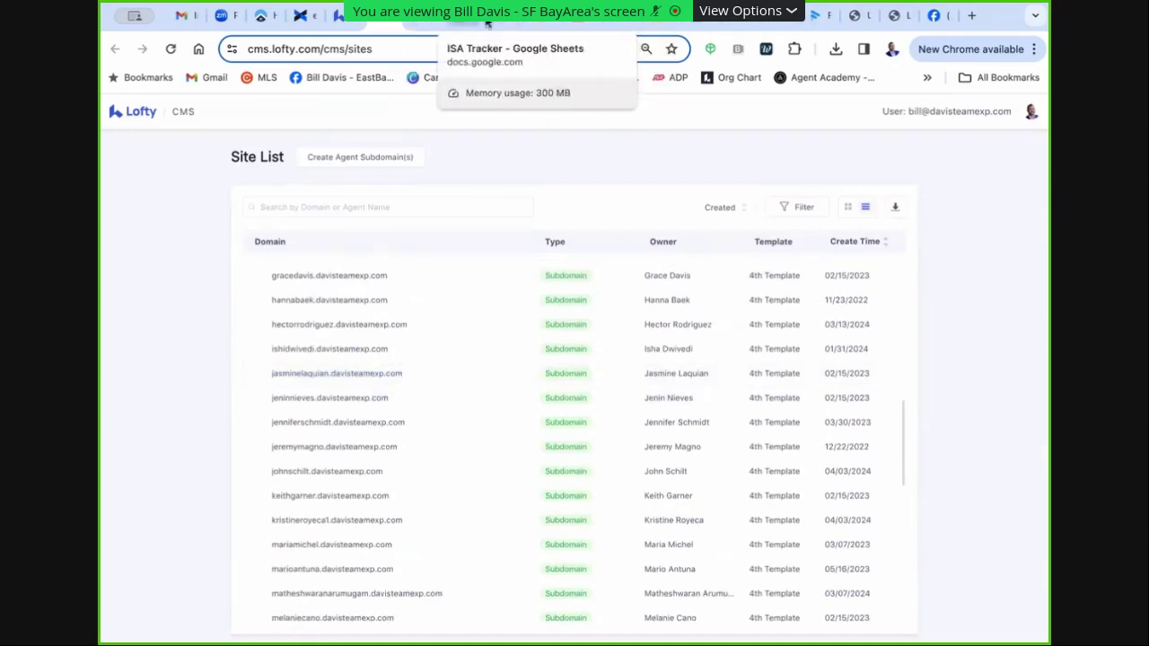
# Search Google for "go daddy" in the ISA Tracker browser tab and open GoDaddy's official site
pyautogui.click(456, 21)
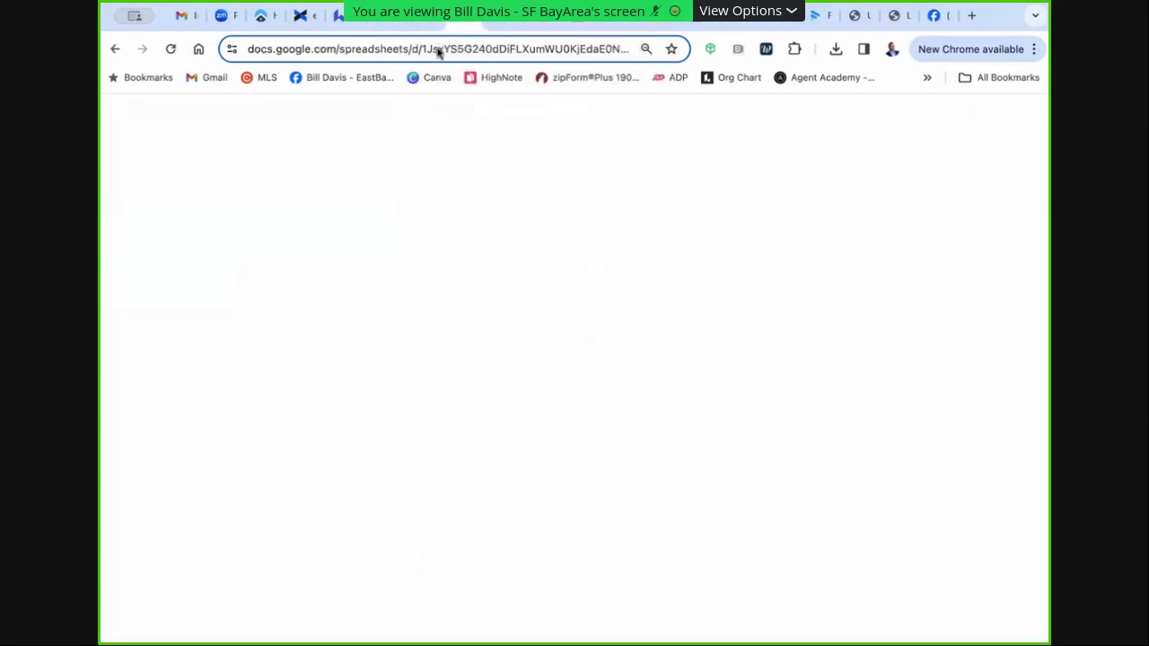
pyautogui.click(439, 50)
pyautogui.write('go daddy')
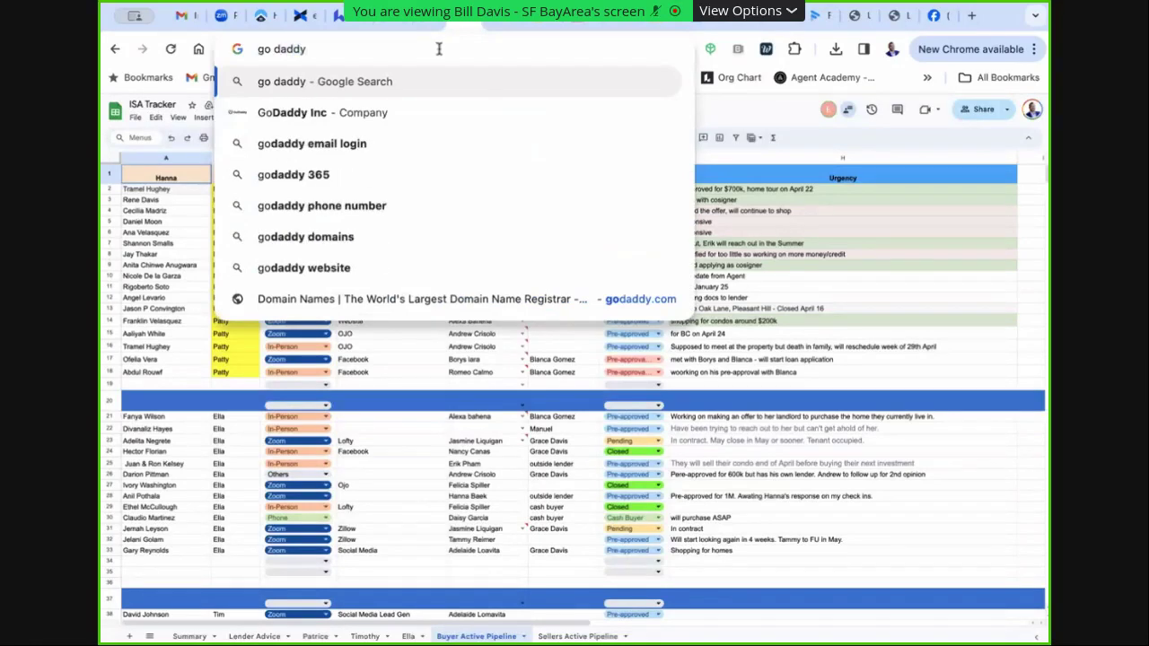
pyautogui.click(355, 80)
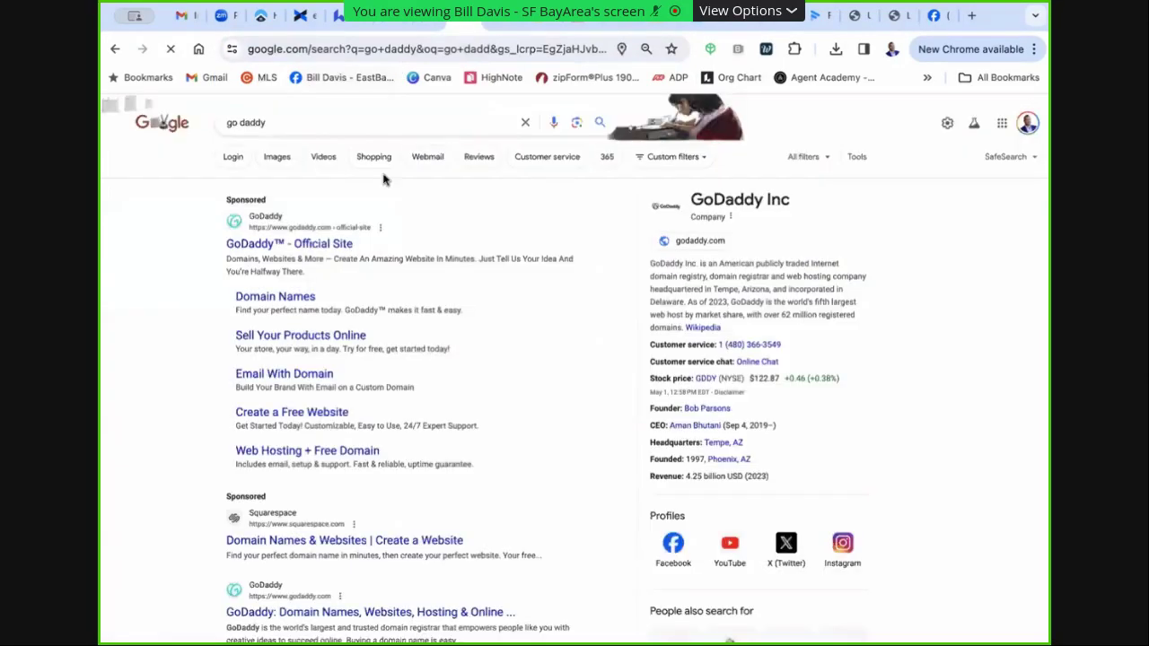
pyautogui.click(313, 250)
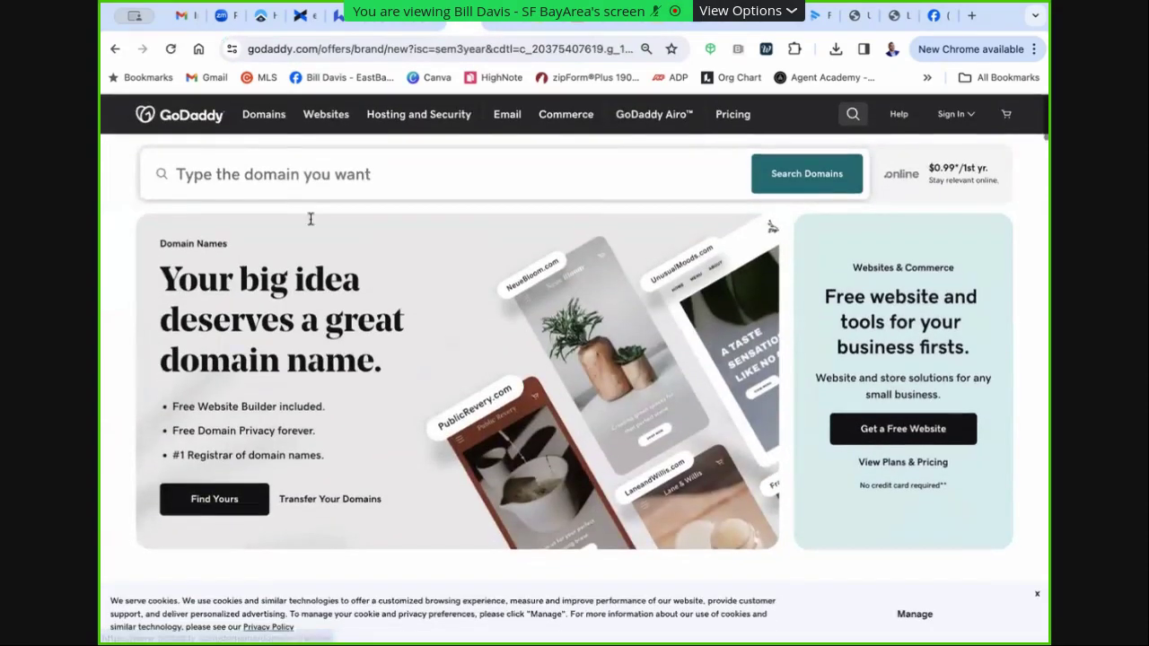
# Search for the domain richiesellshomes.com and examine its availability and the suggested alternative
pyautogui.click(268, 183)
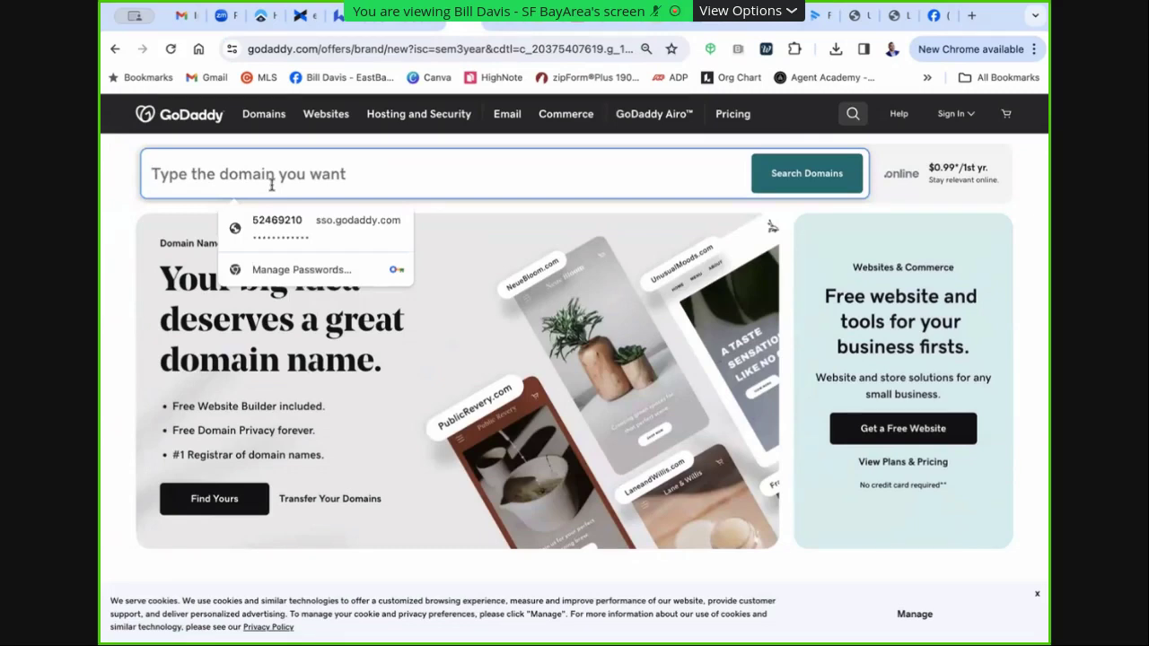
pyautogui.write('richiesellshom')
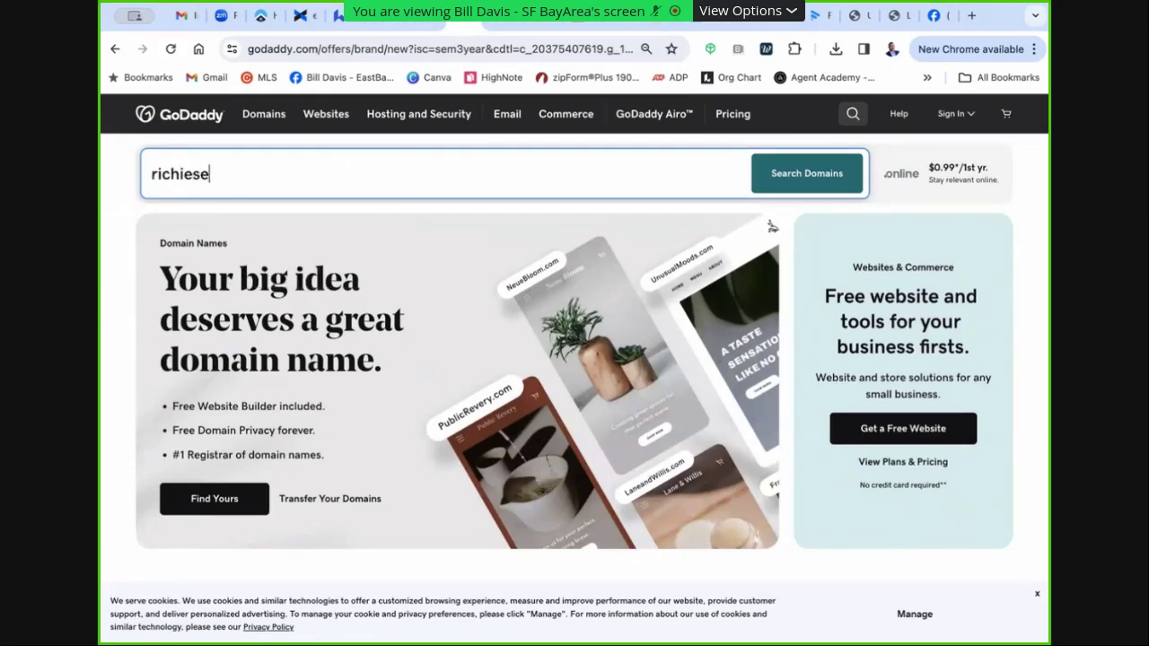
pyautogui.write('es.com')
pyautogui.press('Return')
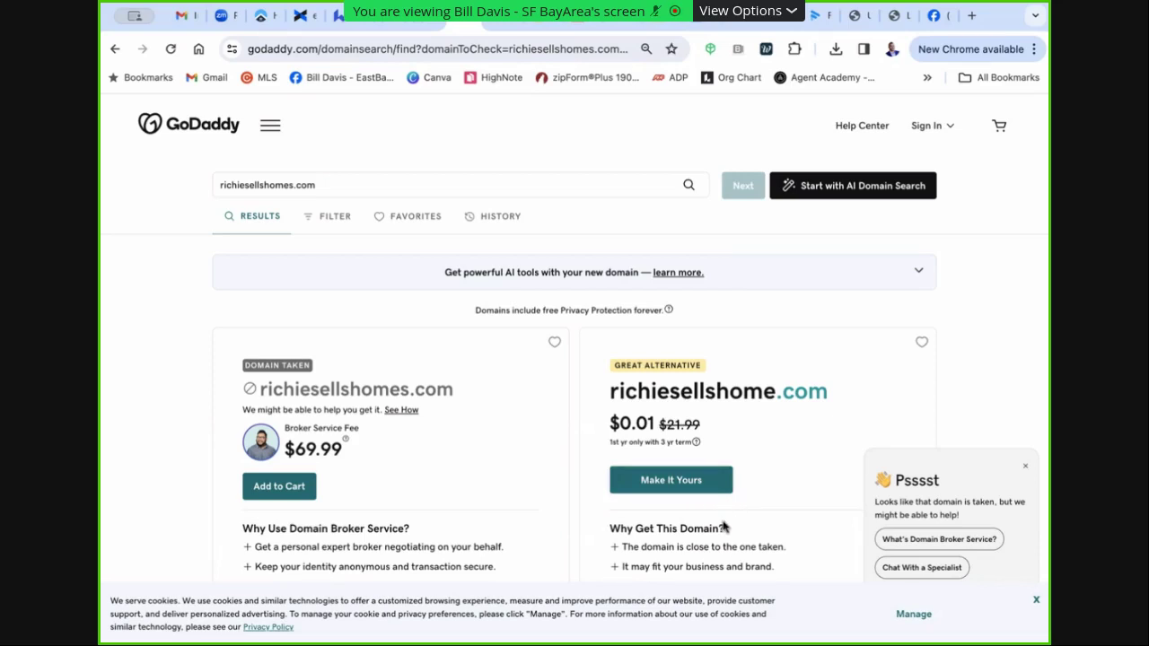
pyautogui.doubleClick(630, 390)
pyautogui.click(619, 393)
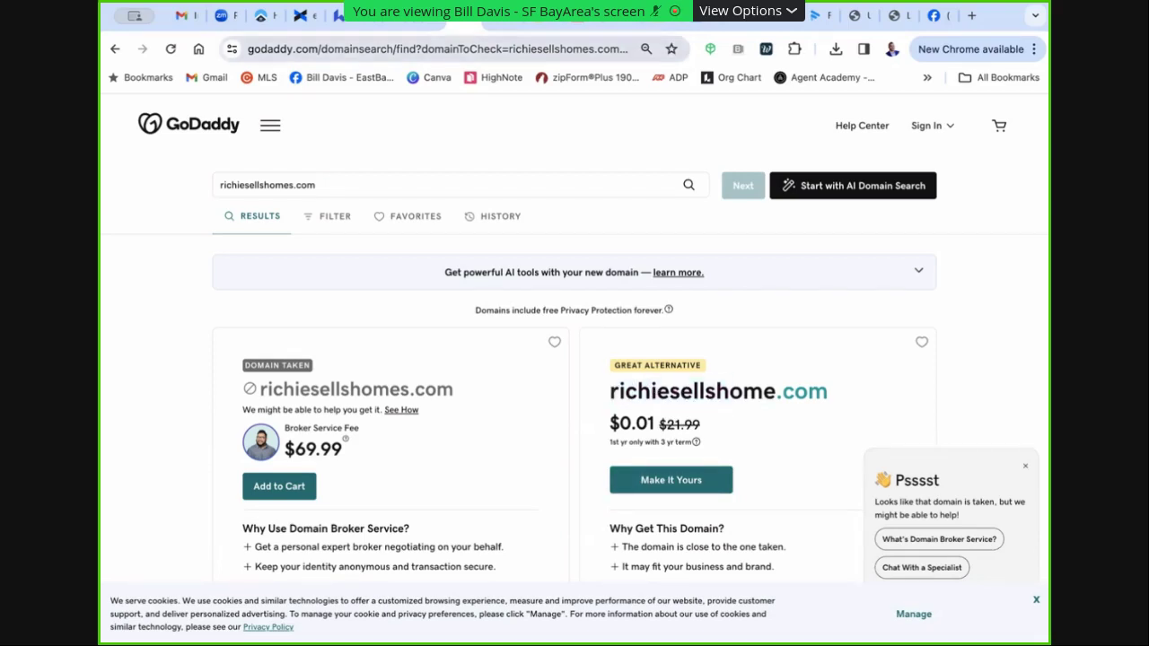
pyautogui.click(429, 25)
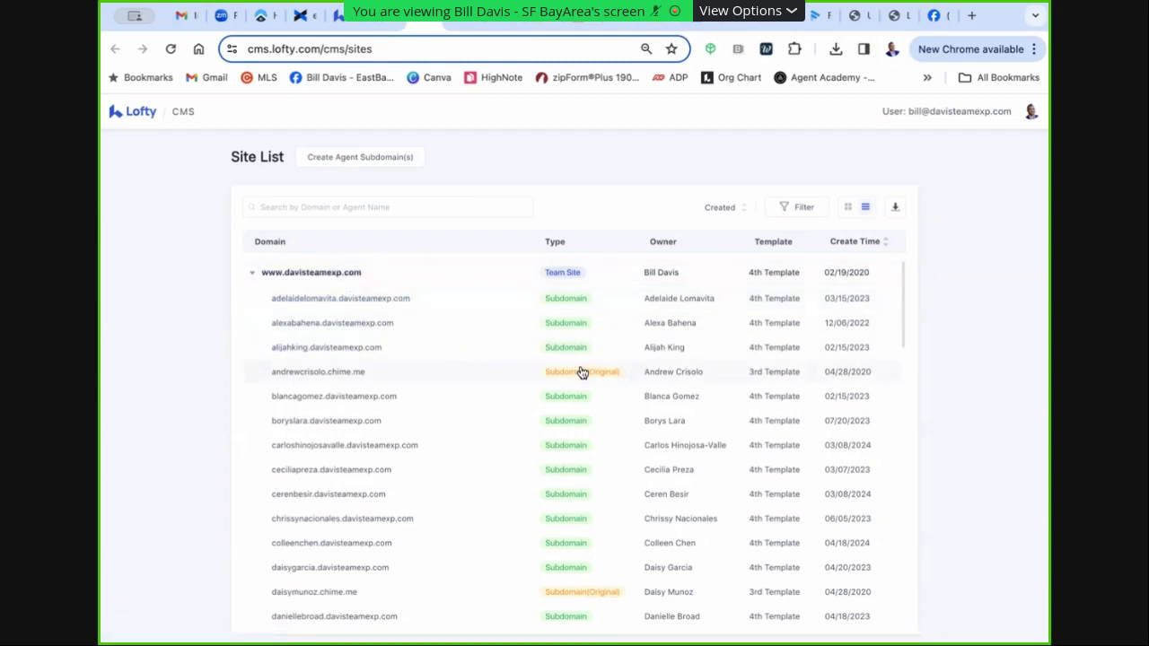
pyautogui.scroll(-1, 579, 375)
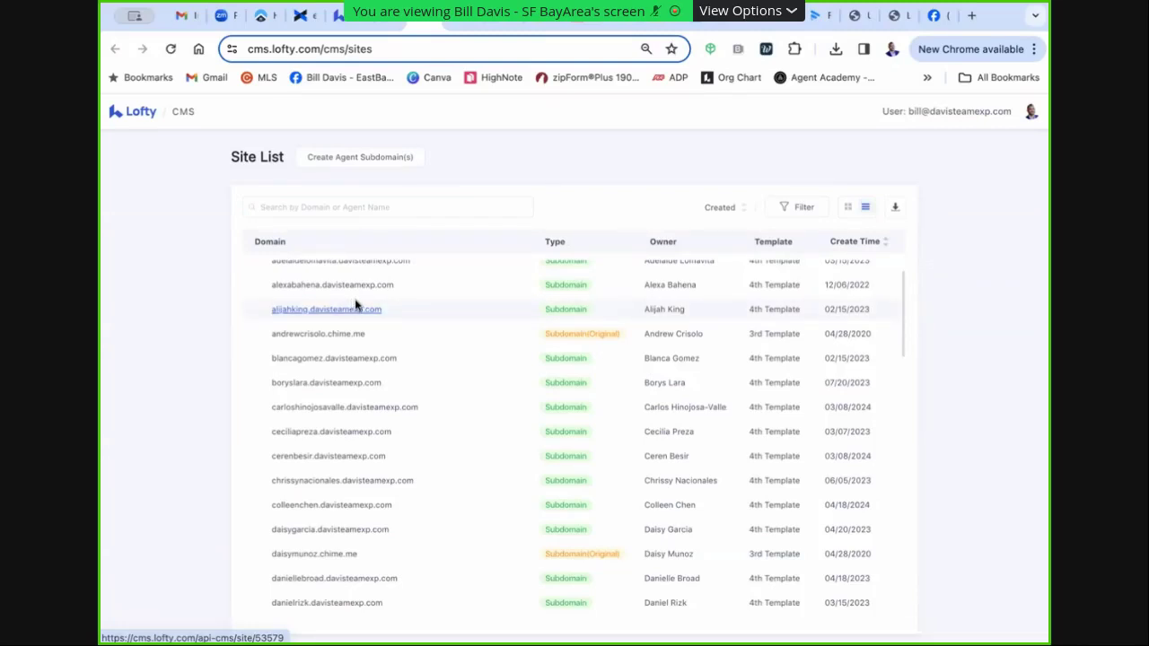
pyautogui.scroll(1, 350, 308)
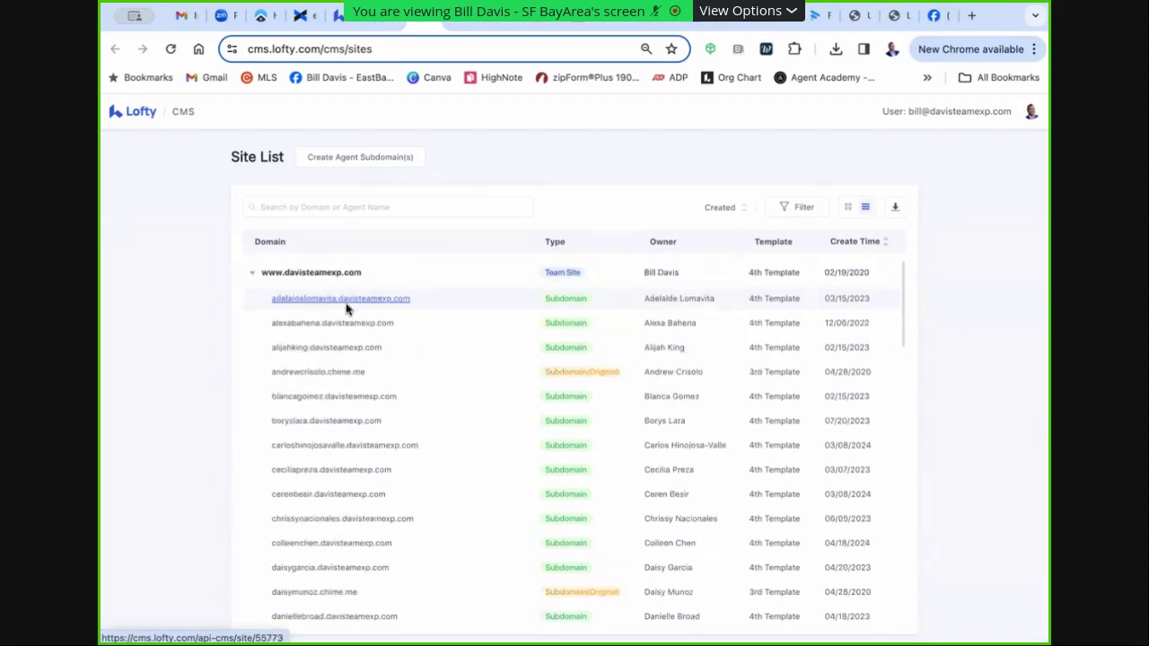
pyautogui.click(329, 277)
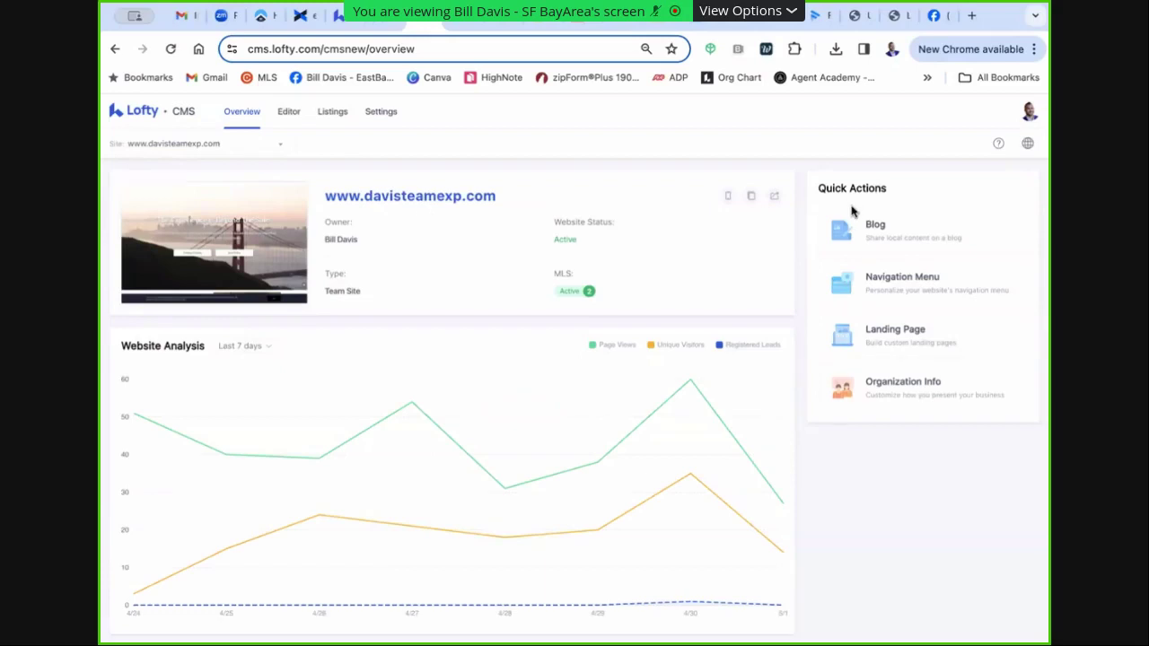
pyautogui.click(405, 198)
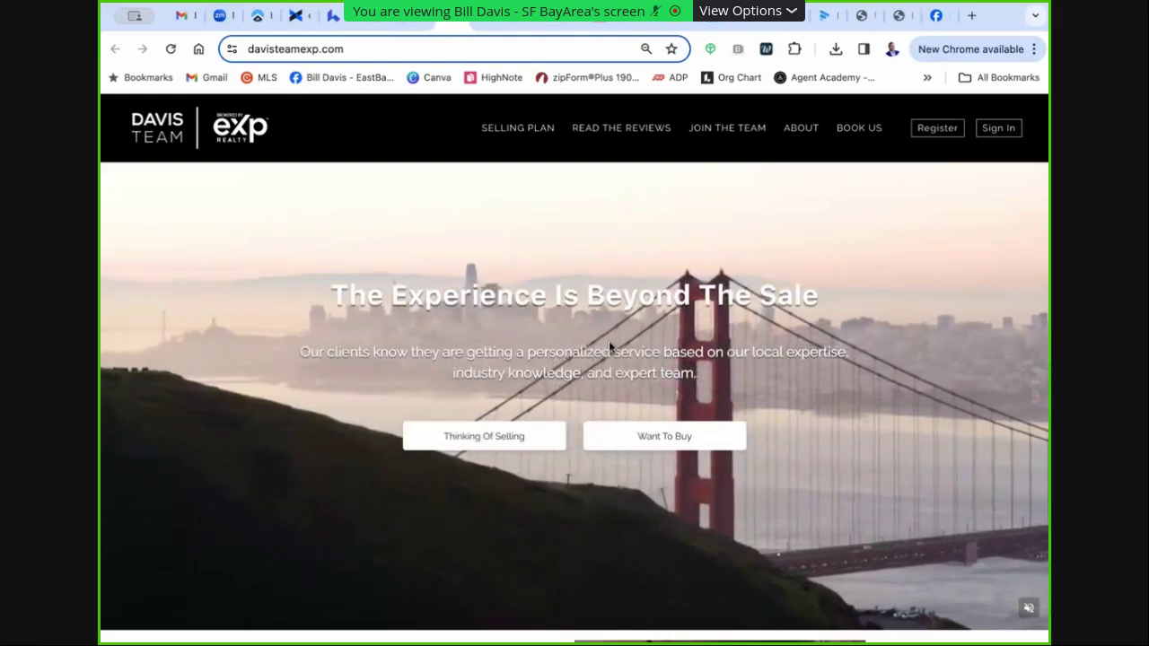
# Review the team homepage from the hero section to the footer, dismissing the Google sign-in prompt
pyautogui.scroll(-2, 602, 358)
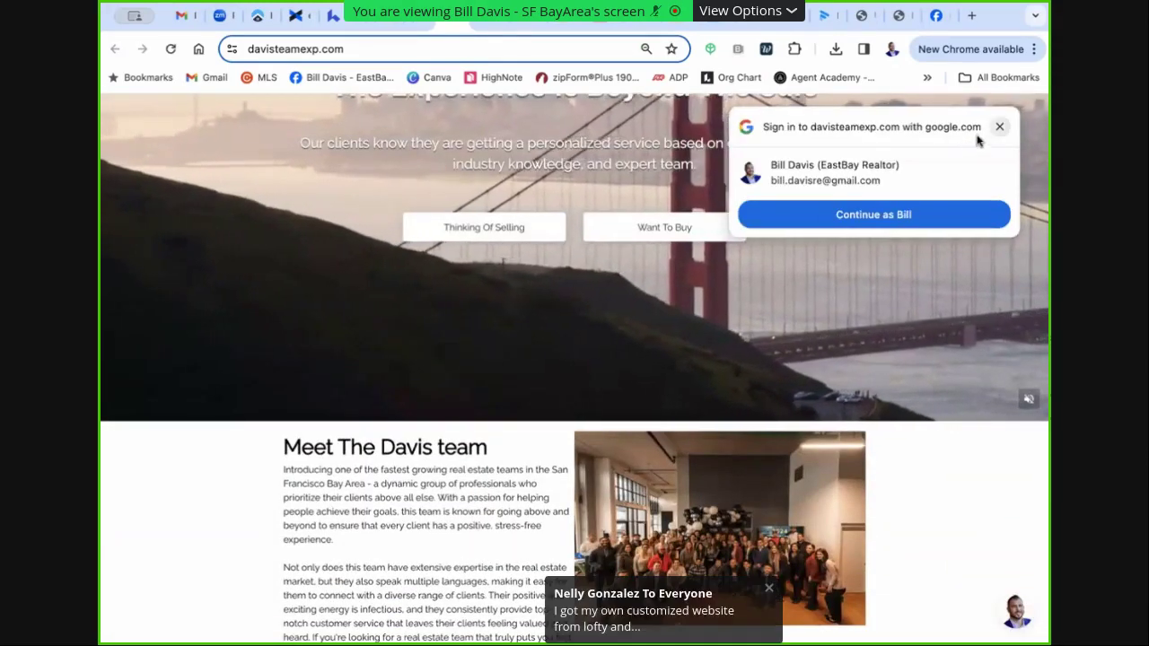
pyautogui.click(999, 127)
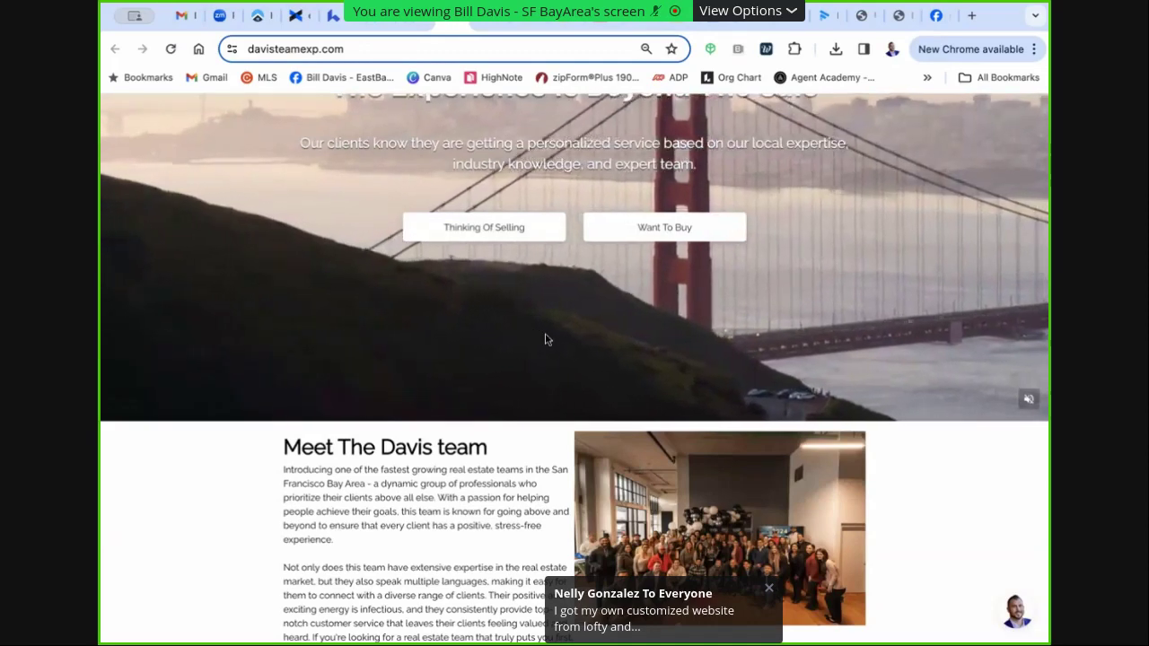
pyautogui.scroll(-5, 544, 487)
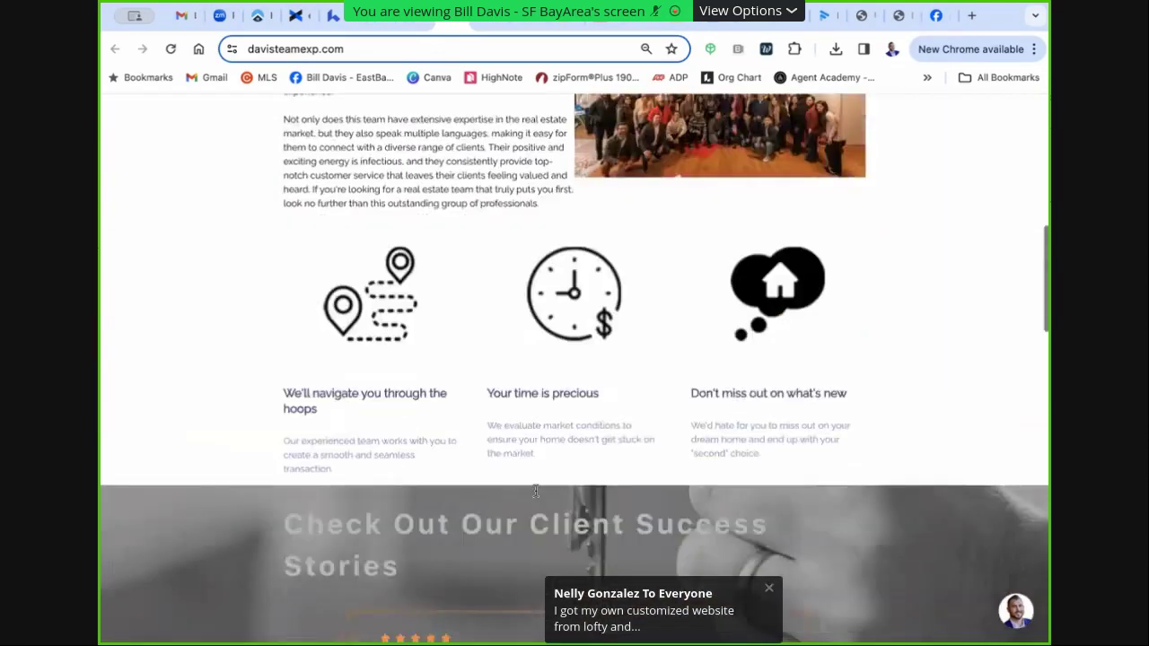
pyautogui.scroll(-5, 536, 491)
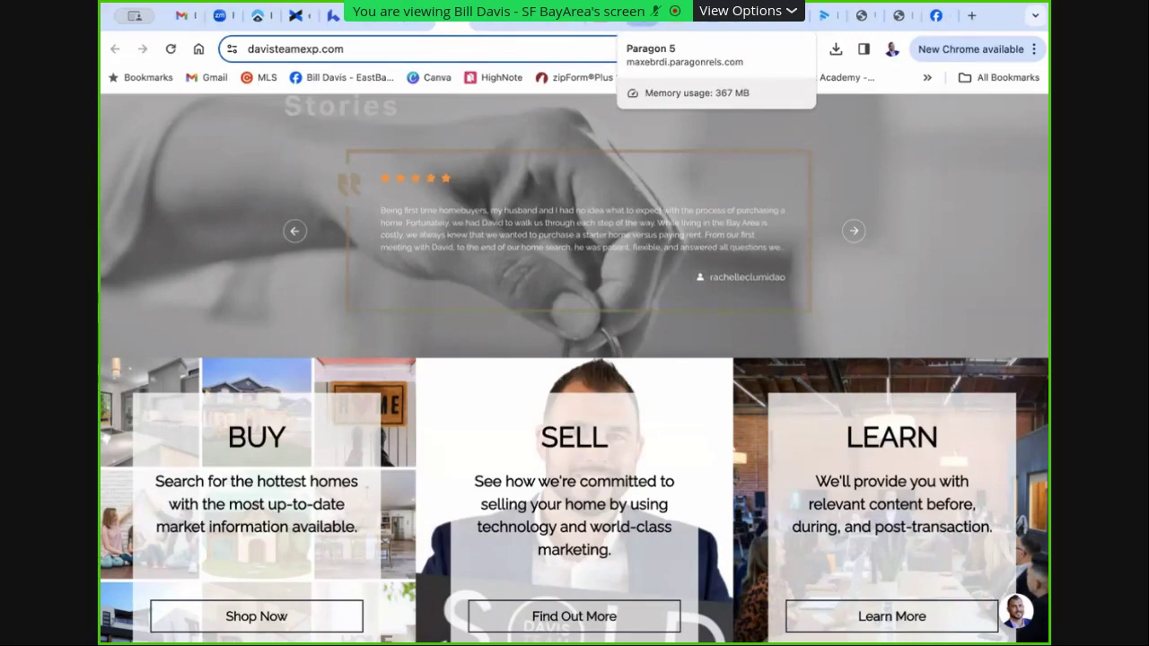
pyautogui.scroll(-2, 500, 257)
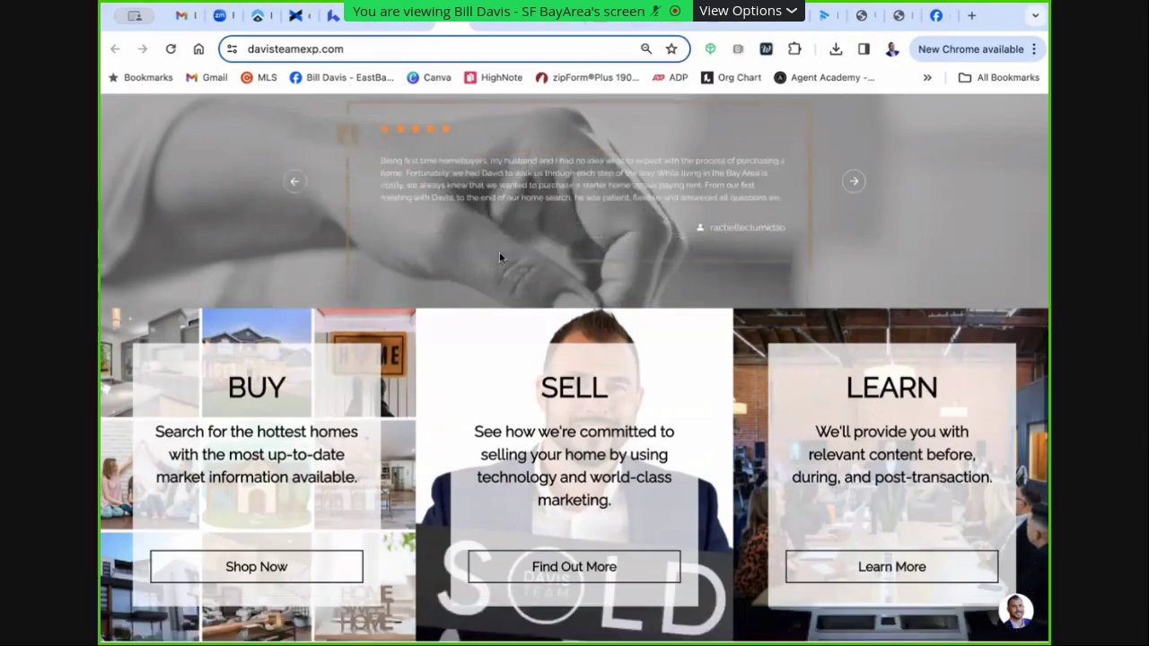
pyautogui.scroll(-3, 445, 377)
pyautogui.scroll(-1, 441, 383)
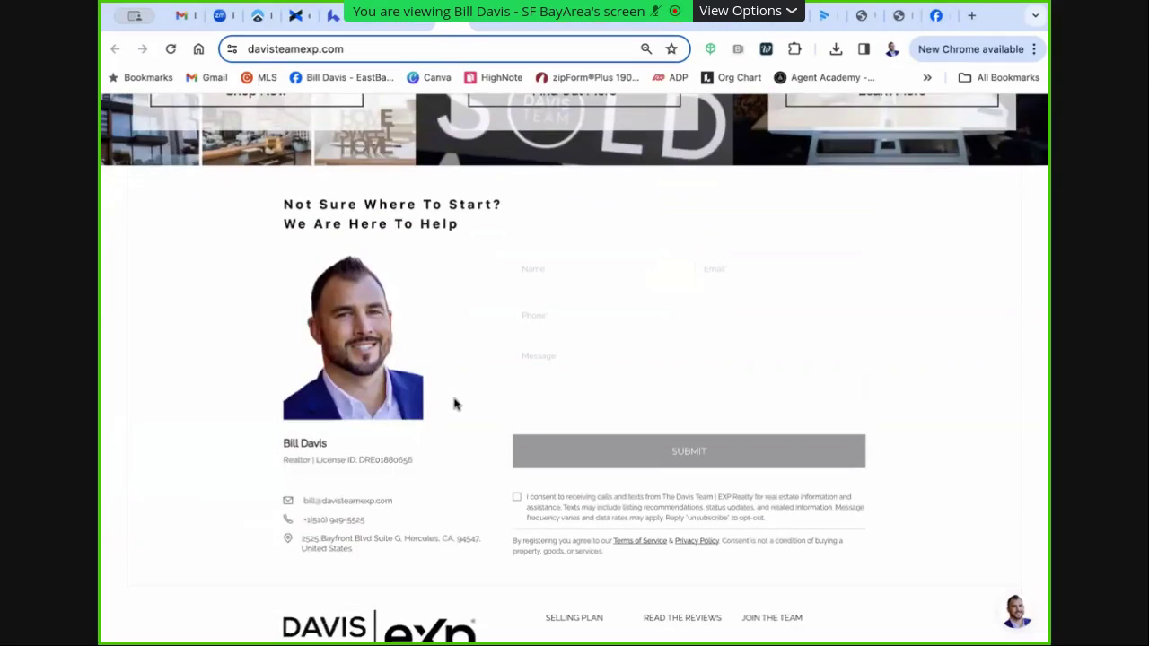
pyautogui.scroll(-2, 453, 406)
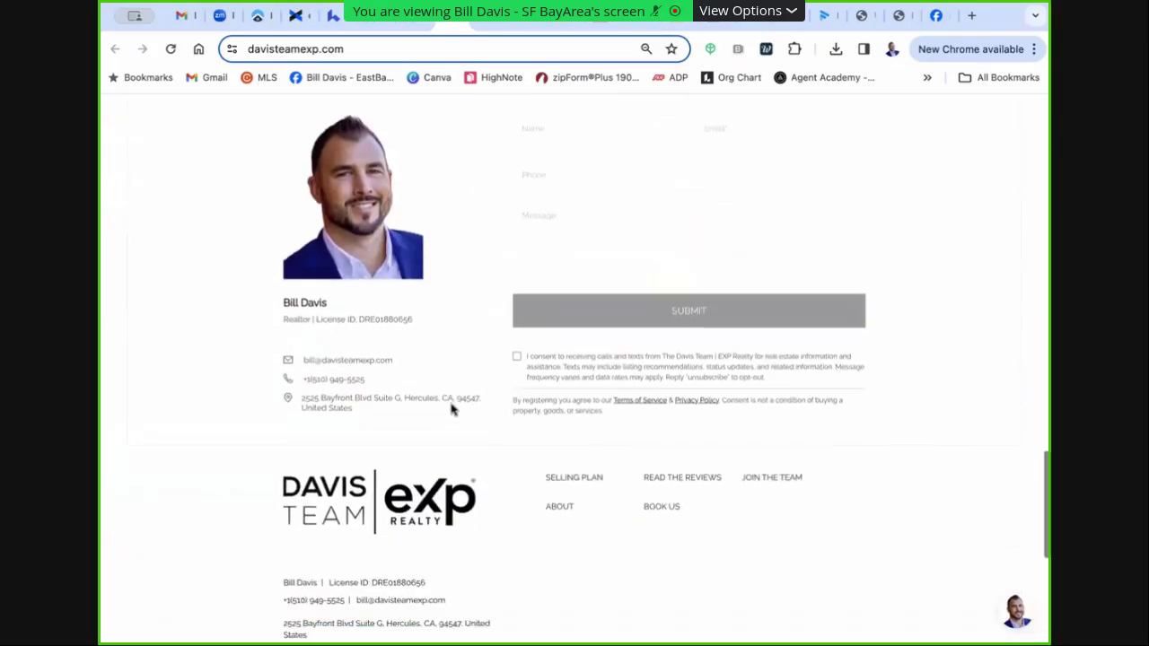
pyautogui.scroll(1, 452, 405)
pyautogui.scroll(-3, 456, 405)
pyautogui.scroll(1, 463, 402)
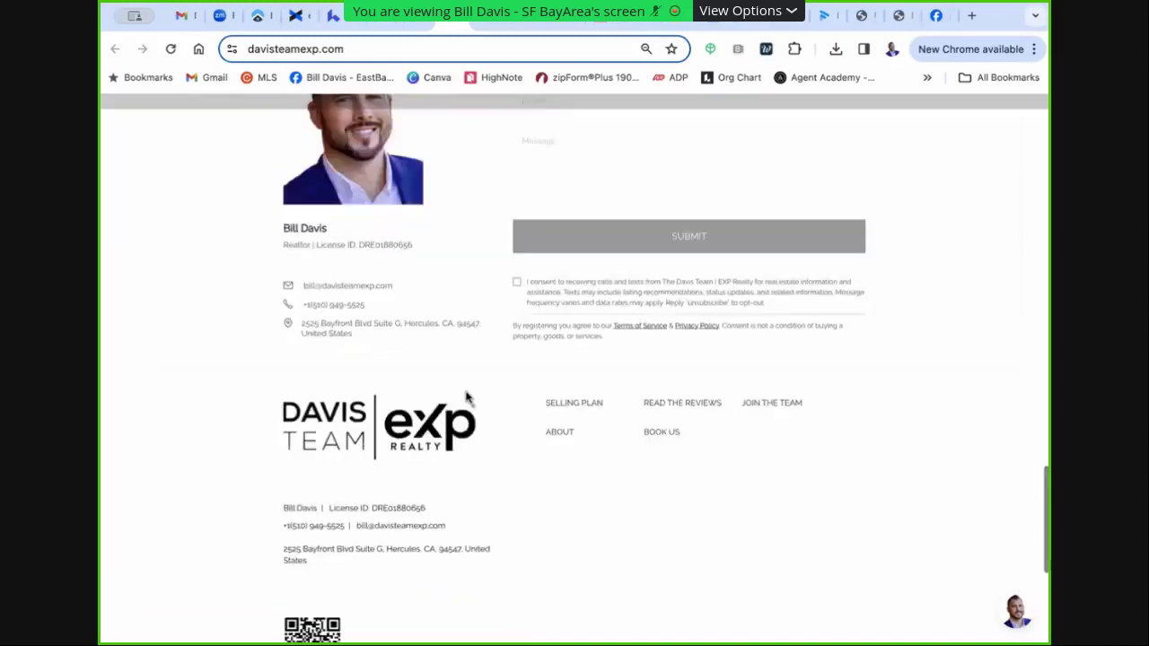
pyautogui.scroll(8, 466, 397)
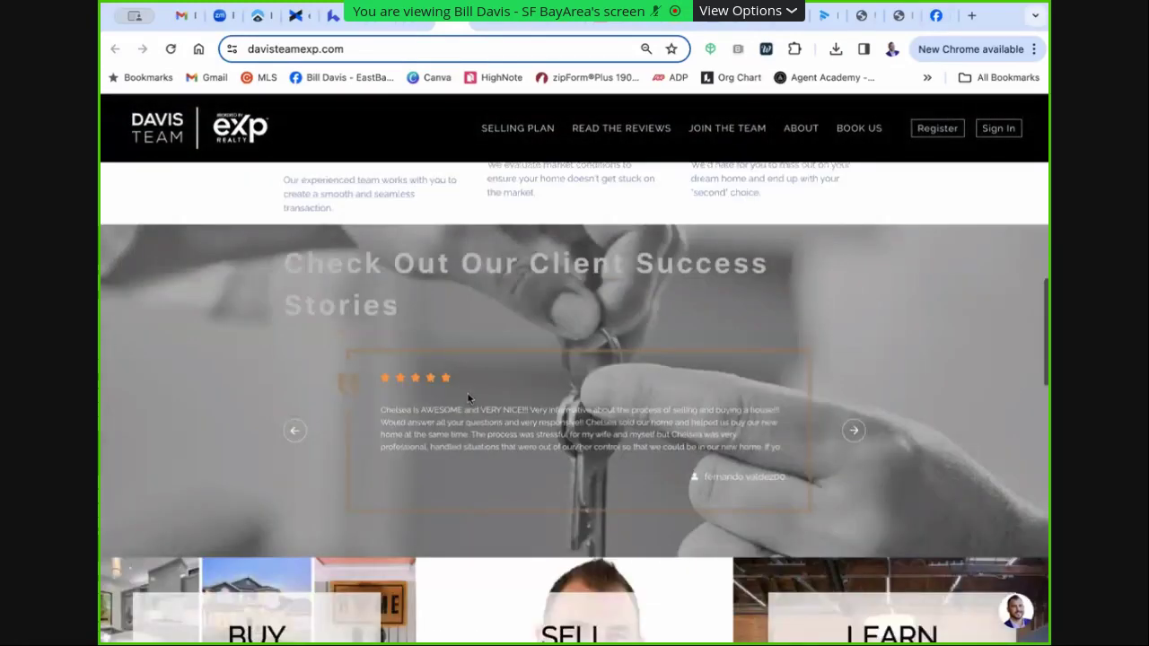
pyautogui.scroll(10, 468, 398)
# Open the Thinking Of Selling page and review its videos, marketing sections and 3D tour content
pyautogui.click(486, 440)
pyautogui.scroll(-3, 453, 408)
pyautogui.scroll(-10, 383, 412)
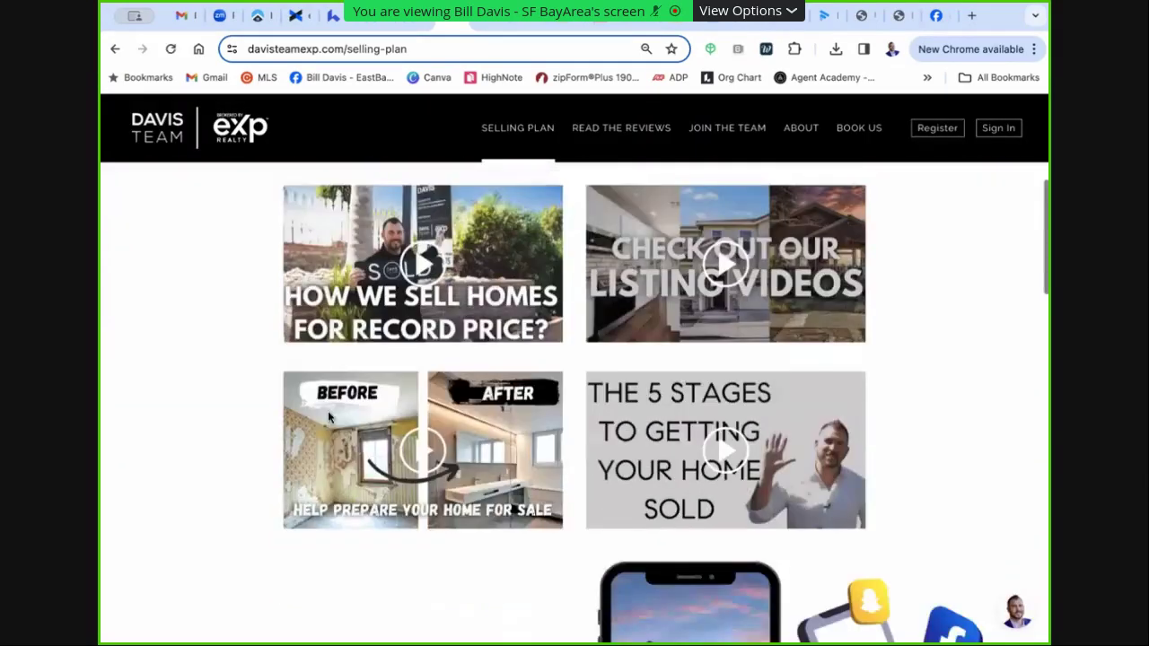
pyautogui.scroll(-15, 362, 411)
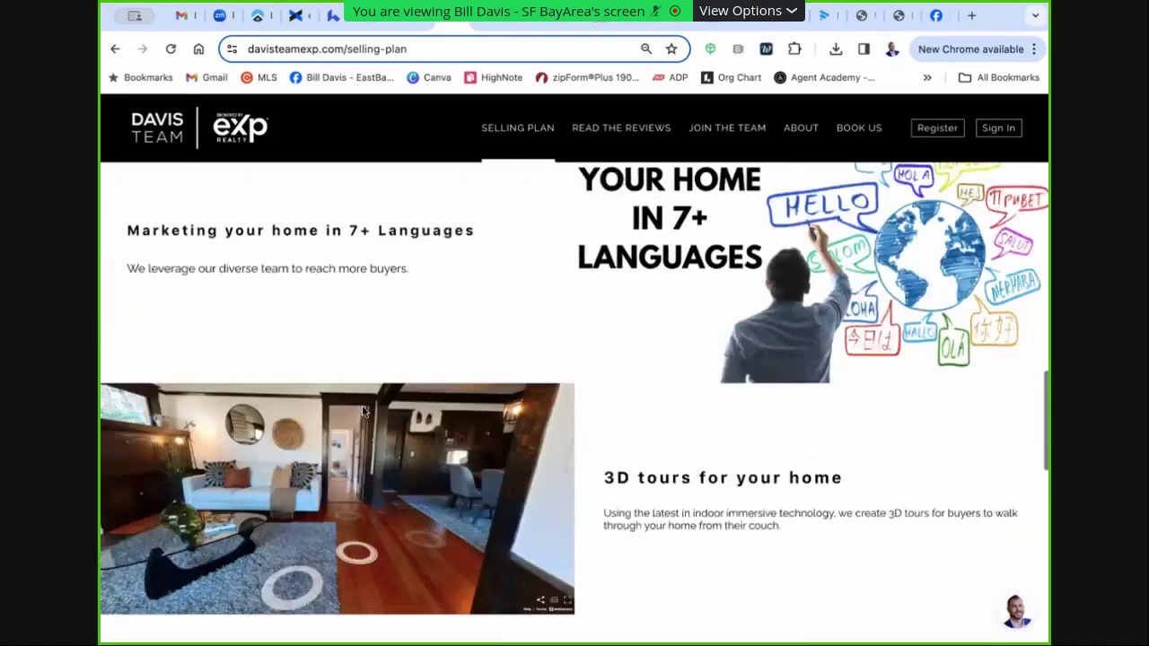
pyautogui.scroll(15, 364, 409)
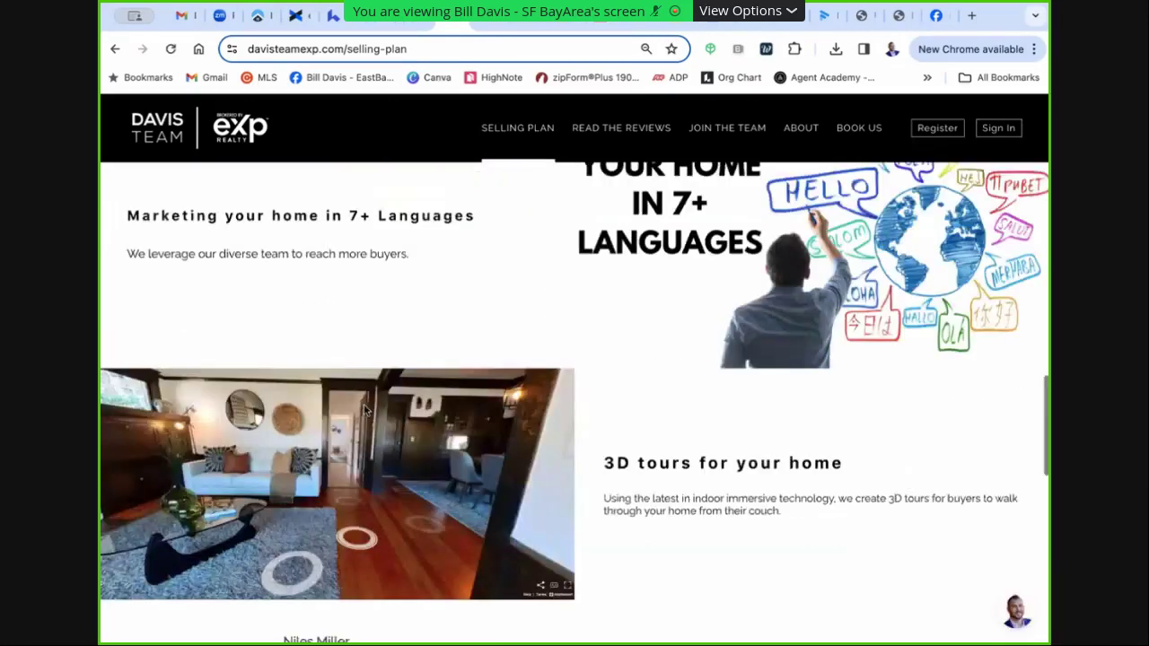
pyautogui.scroll(10, 611, 431)
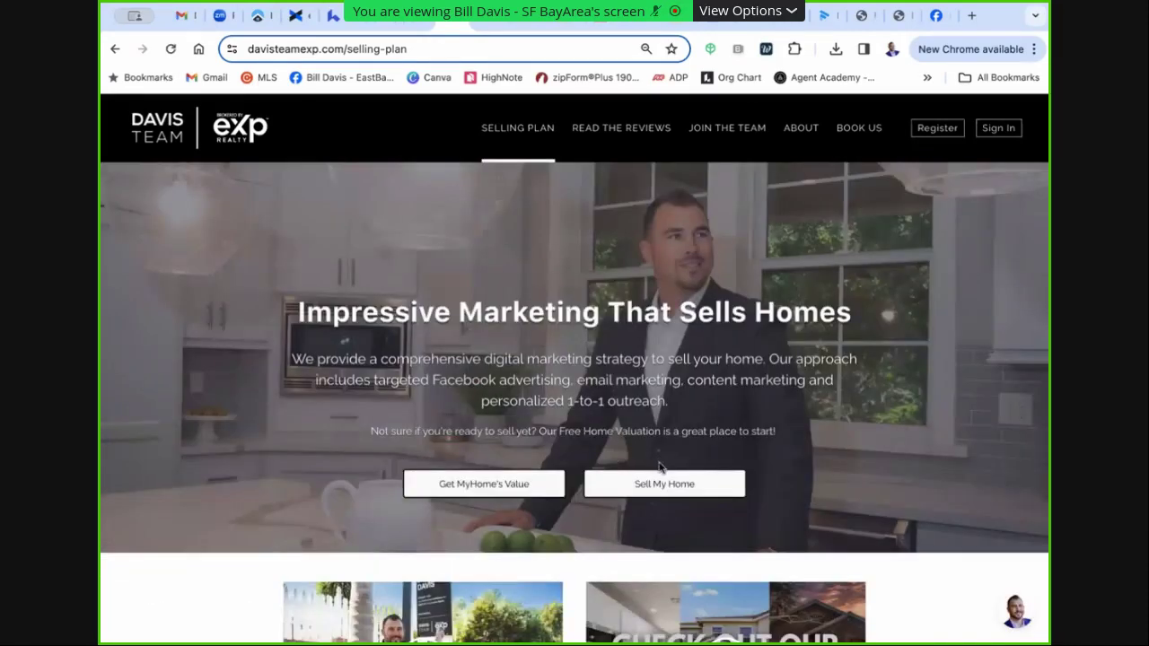
# View the home valuation page for sellers, and go back to the team homepage
pyautogui.click(488, 488)
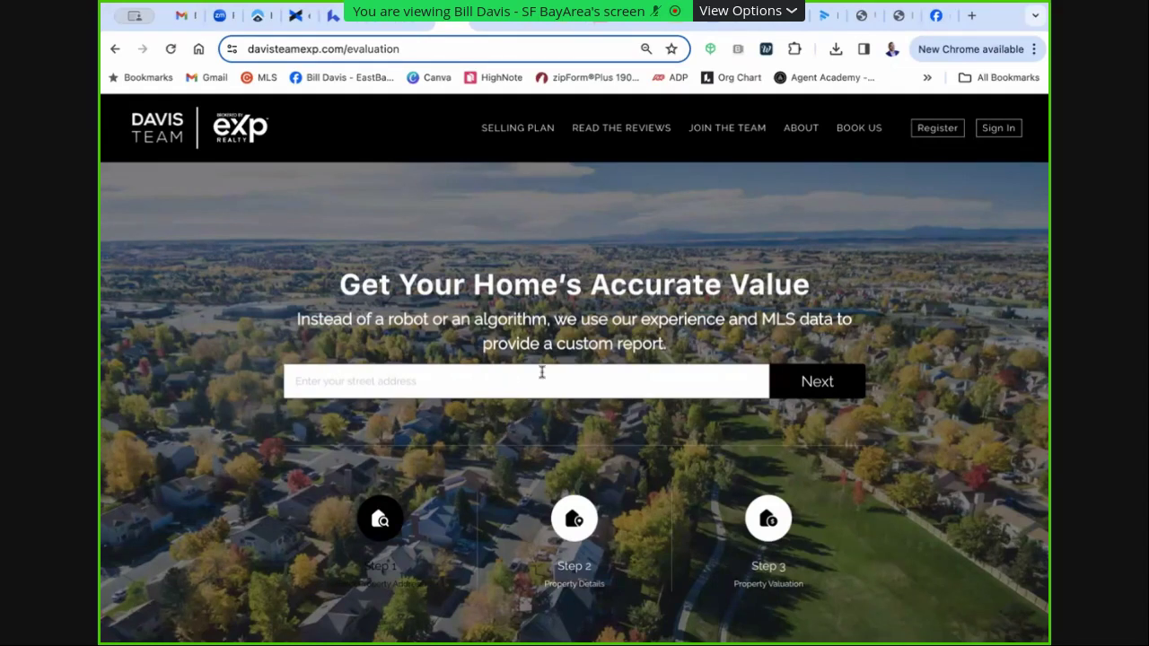
pyautogui.click(114, 49)
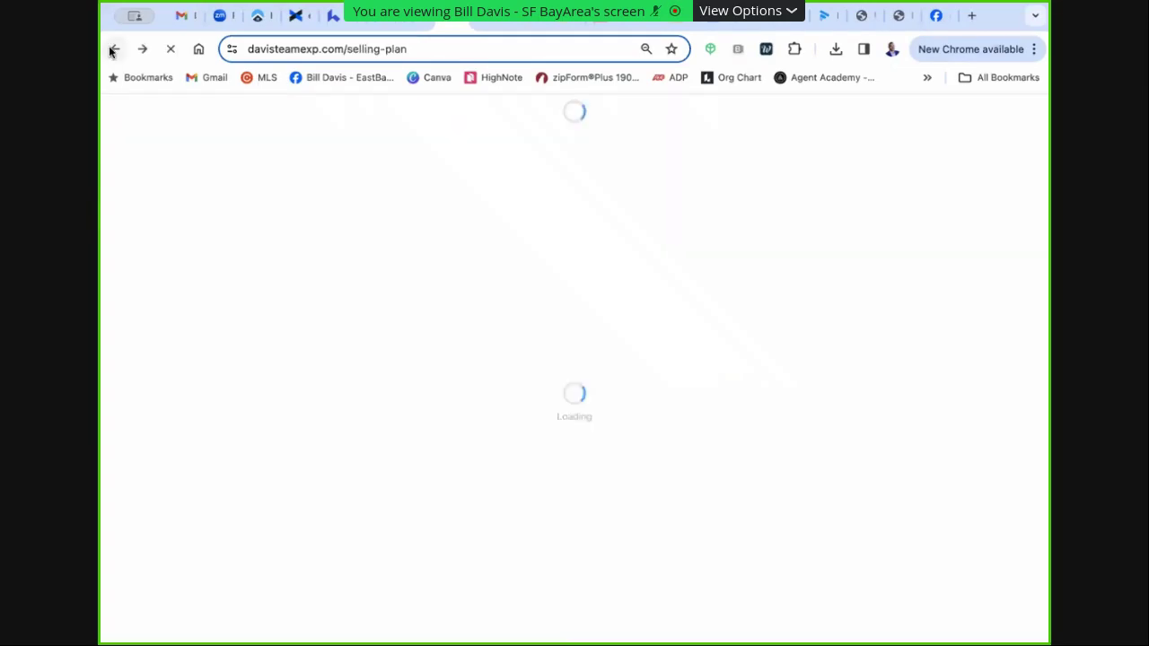
pyautogui.click(114, 49)
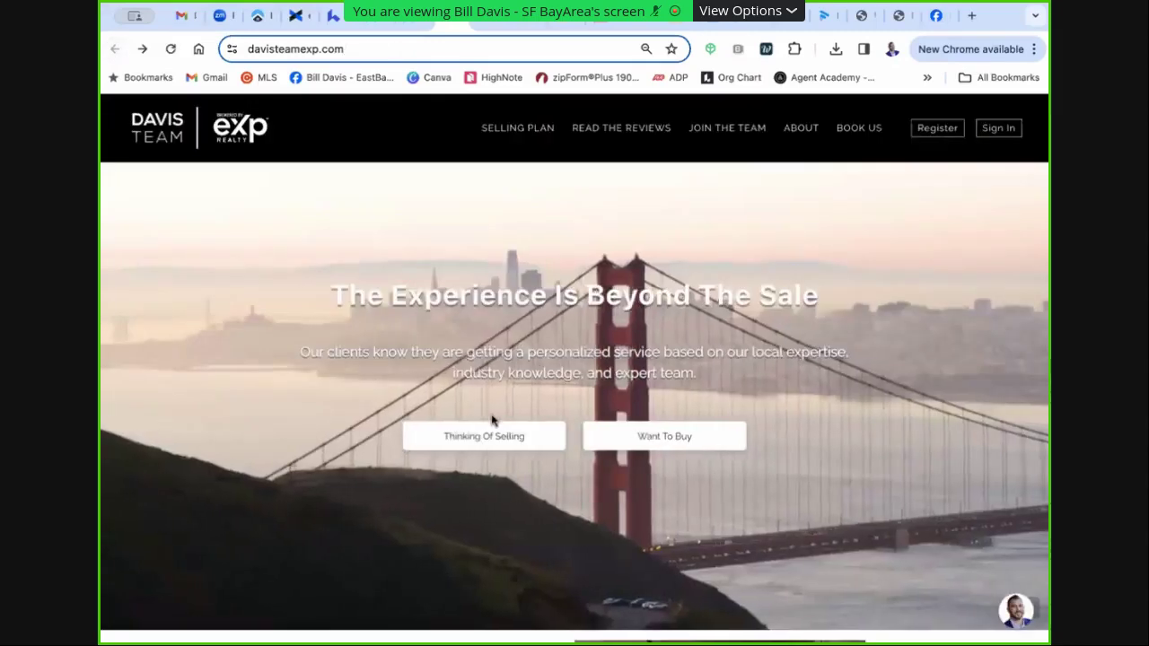
# Open the Want To Buy page and review the buyer consultation offer, video and property search map
pyautogui.click(673, 435)
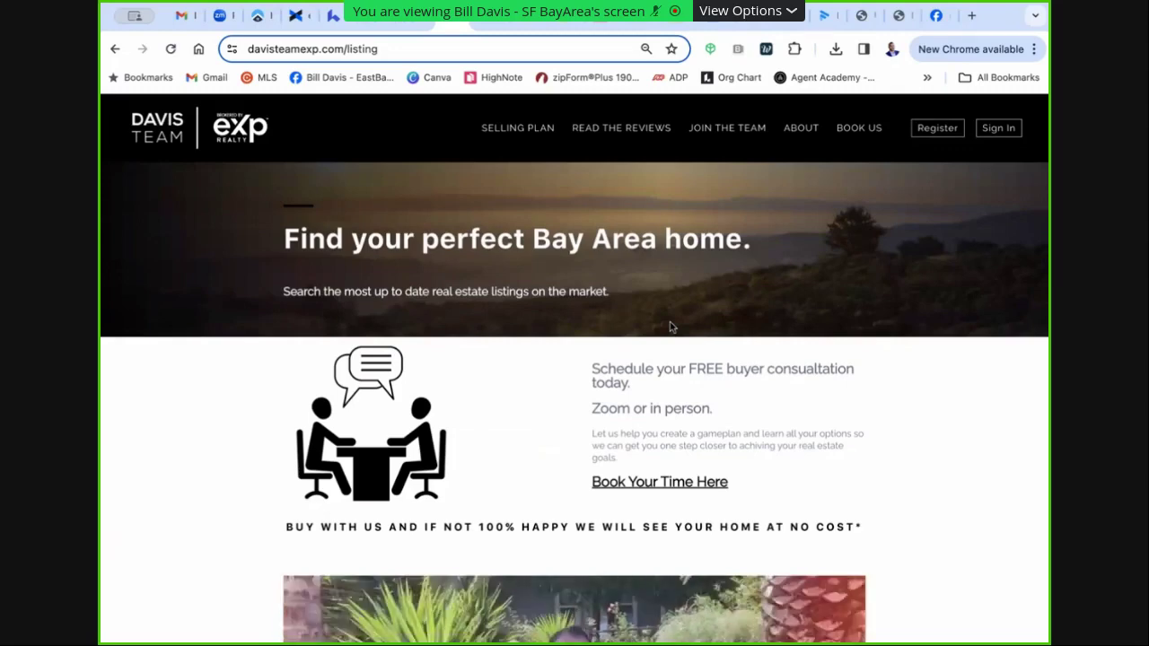
pyautogui.scroll(-3, 567, 468)
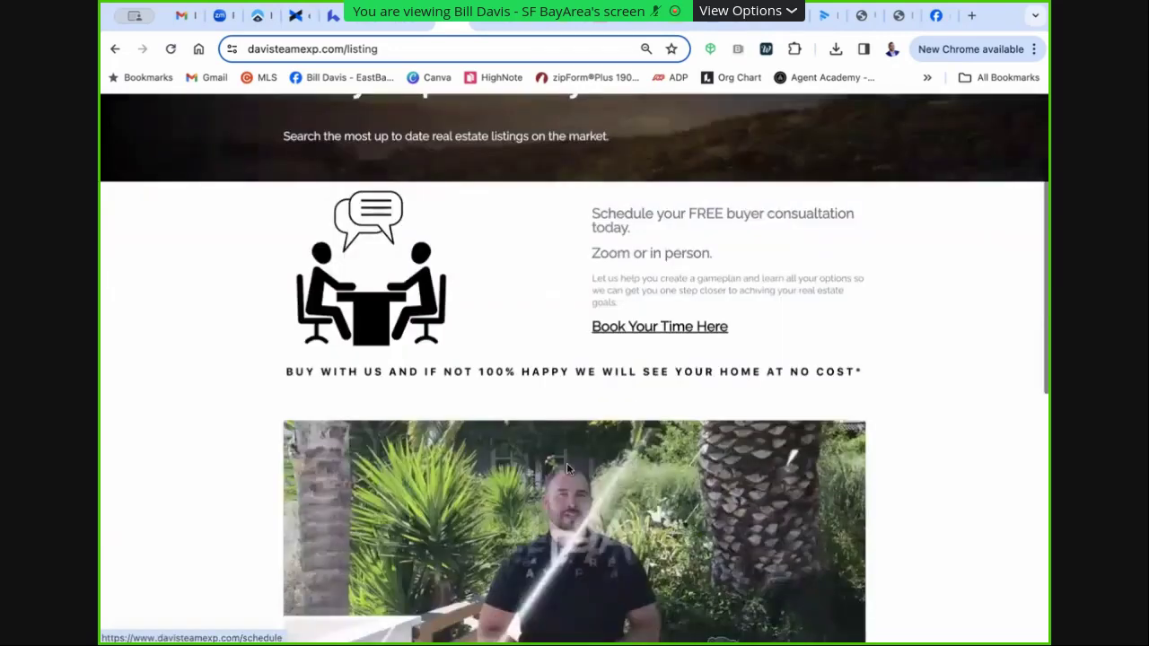
pyautogui.scroll(-3, 567, 462)
pyautogui.scroll(-5, 701, 410)
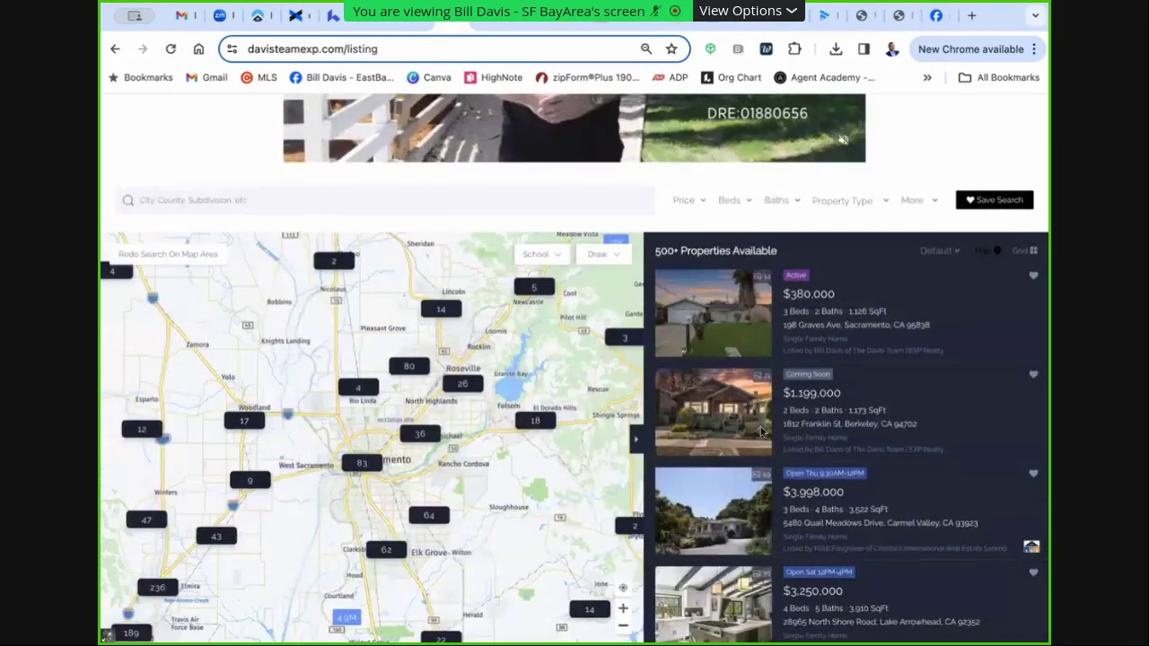
# Review the buyer page's free consultation offer, the buy-back guarantee and the promotional video above the property search
pyautogui.moveTo(438, 518)
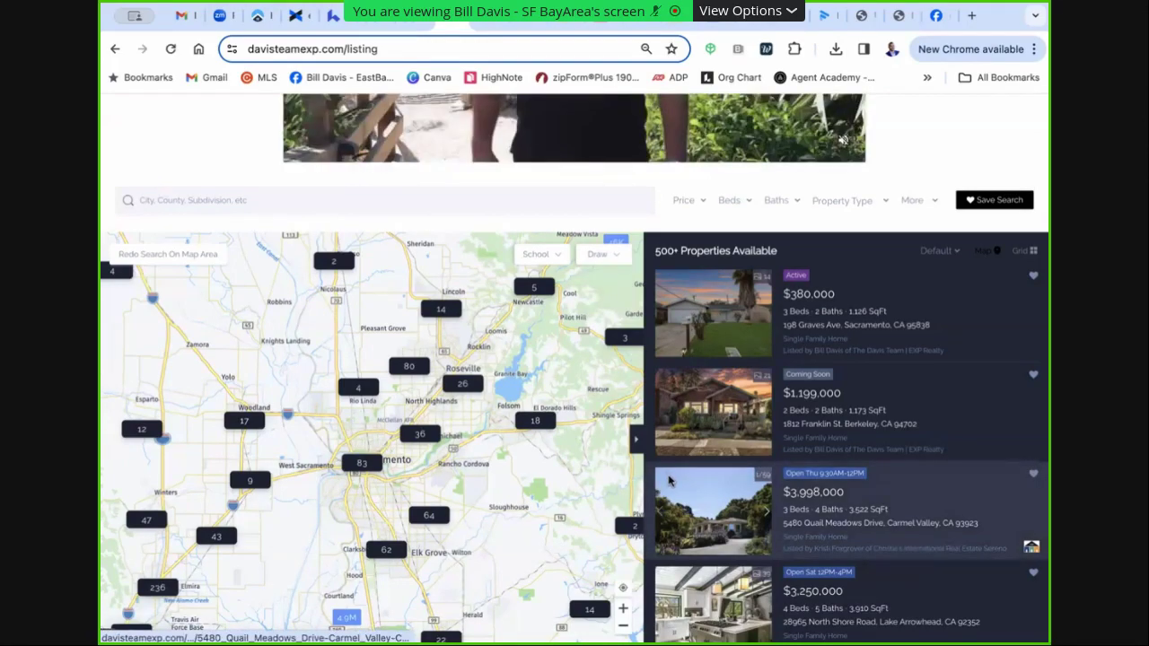
pyautogui.scroll(-2, 503, 463)
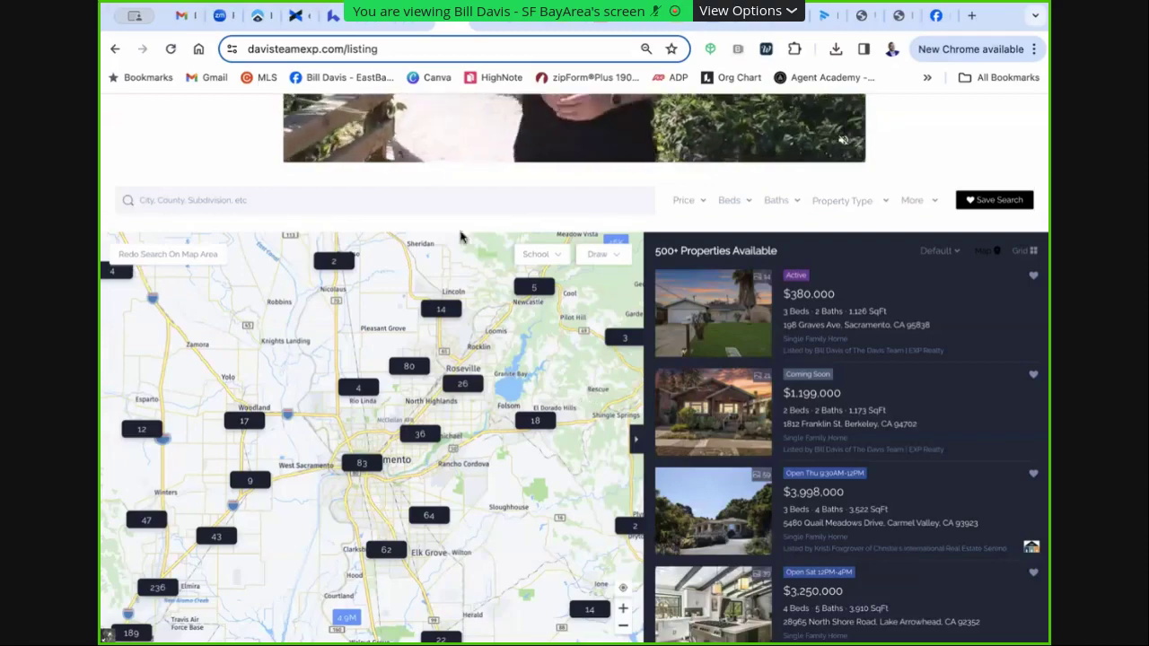
pyautogui.scroll(4, 270, 193)
pyautogui.scroll(3, 243, 187)
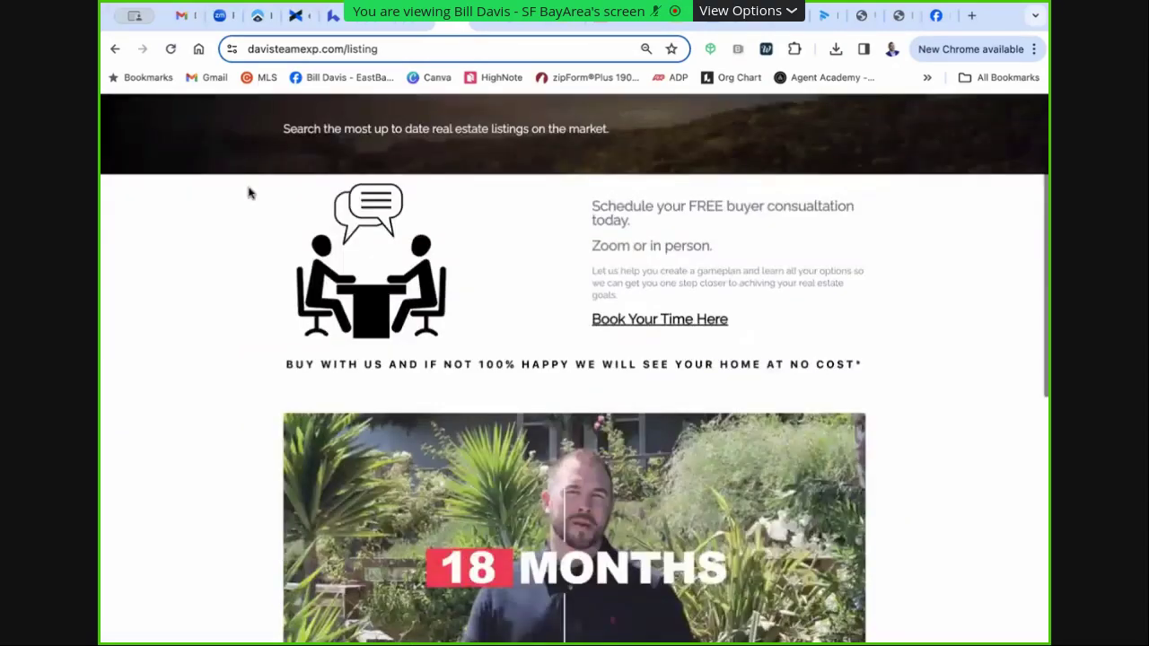
pyautogui.scroll(-2, 961, 224)
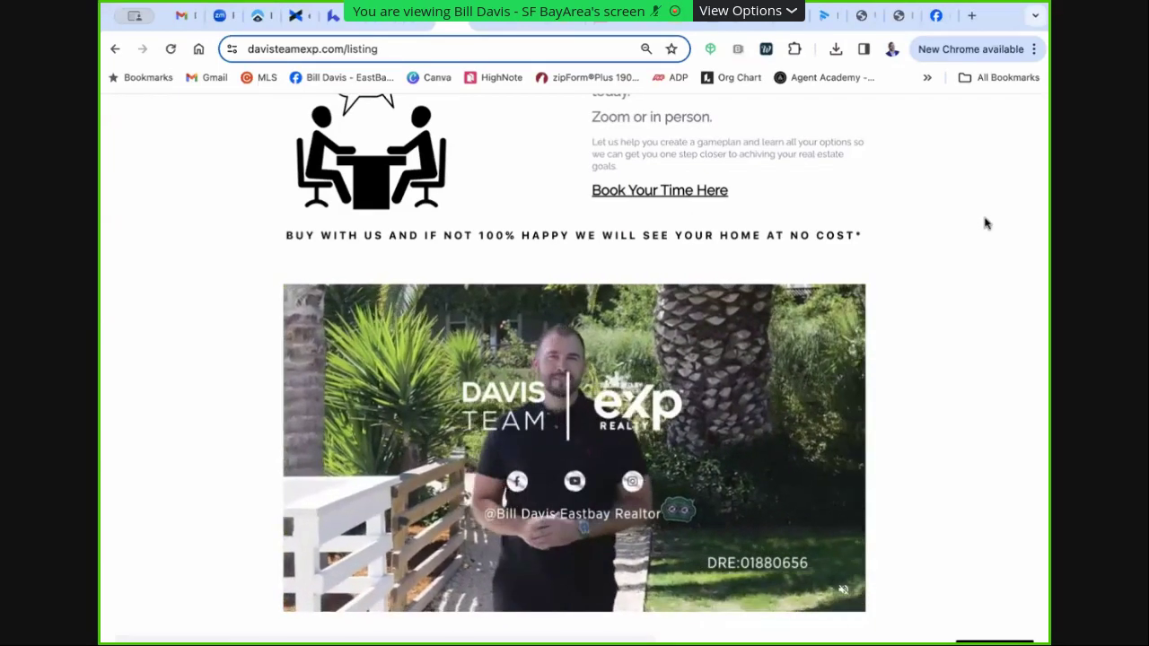
pyautogui.scroll(-1, 1034, 395)
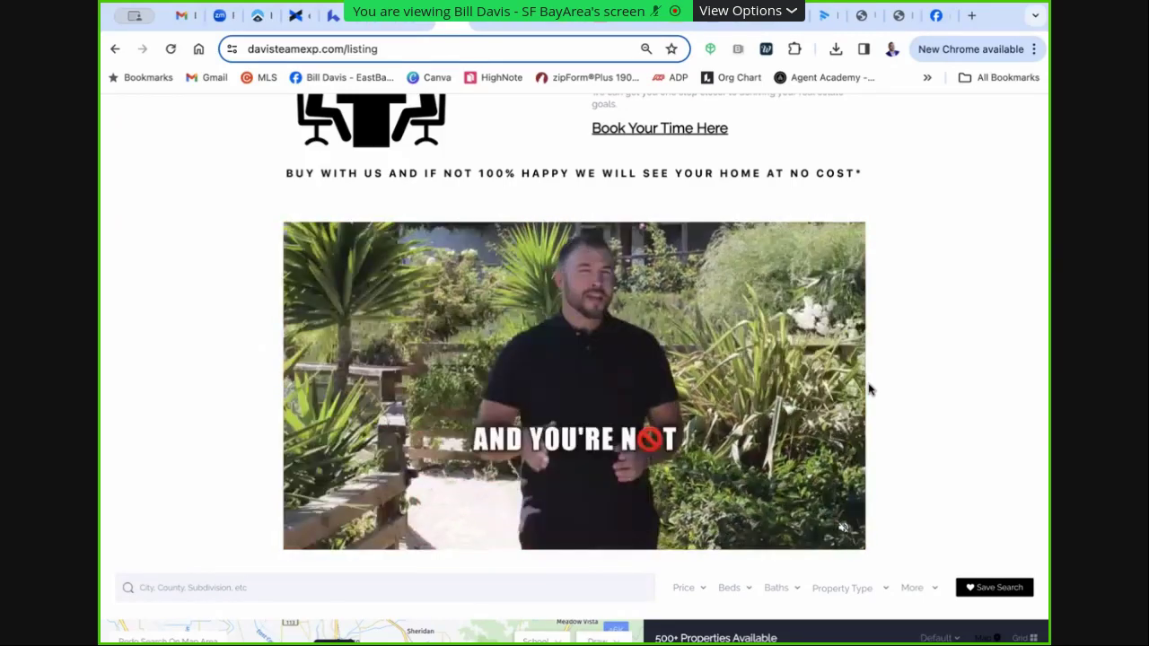
pyautogui.scroll(-1, 870, 388)
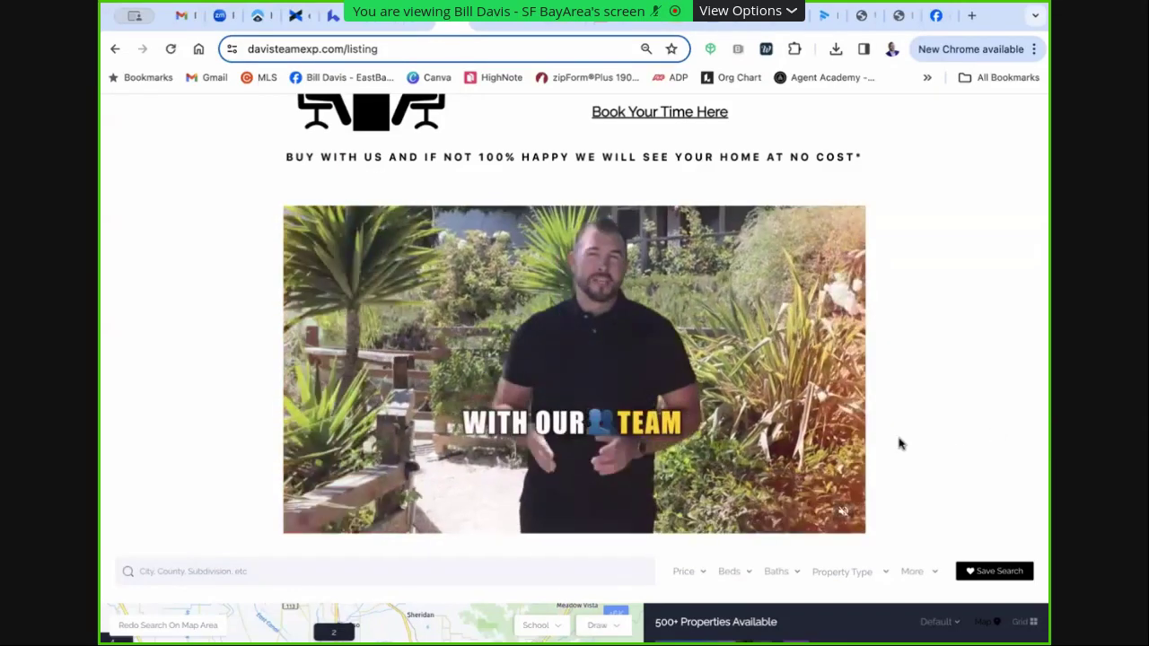
pyautogui.scroll(-1, 878, 404)
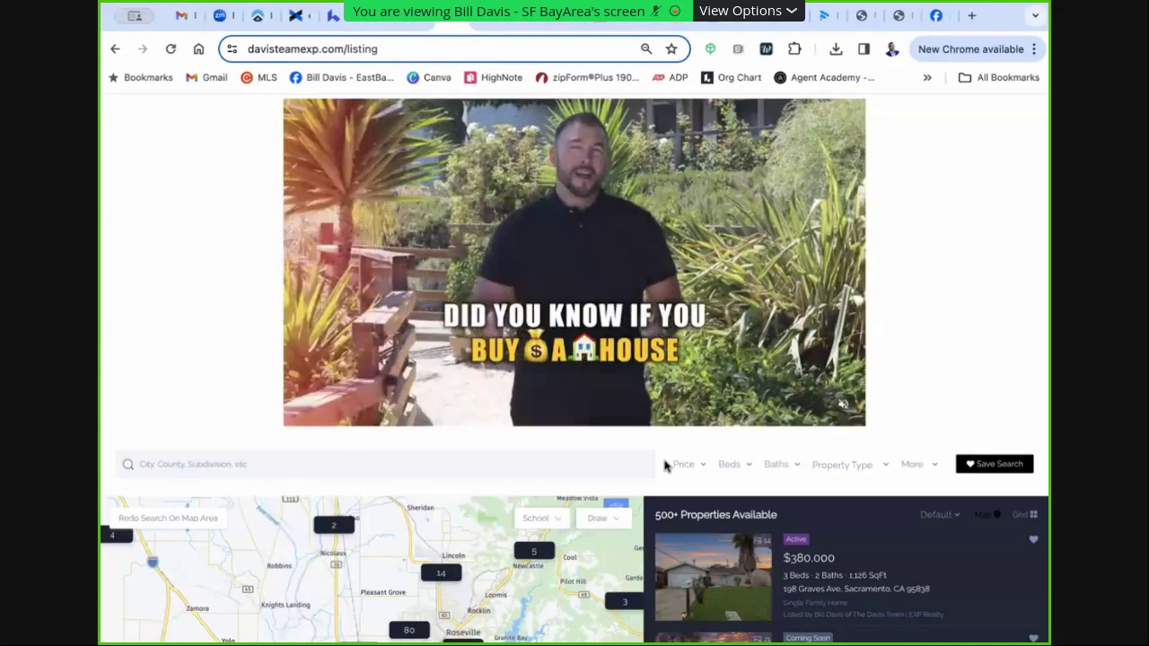
pyautogui.scroll(-1, 669, 462)
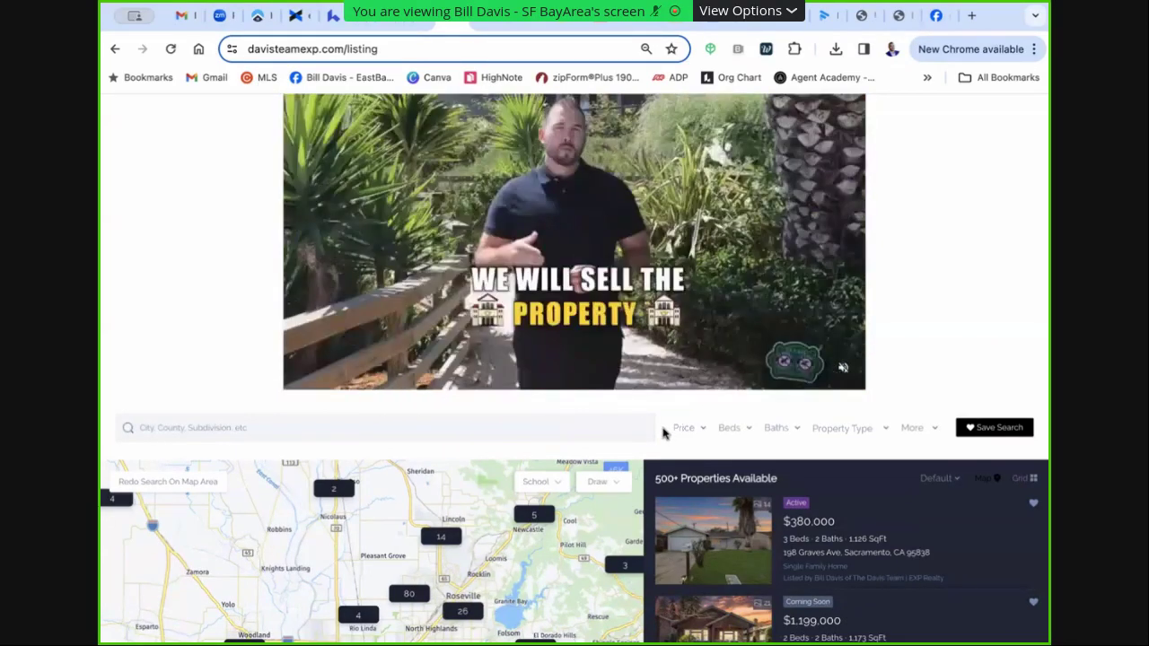
# Browse the available property listings beside the search map on the buyer page
pyautogui.scroll(-3, 663, 434)
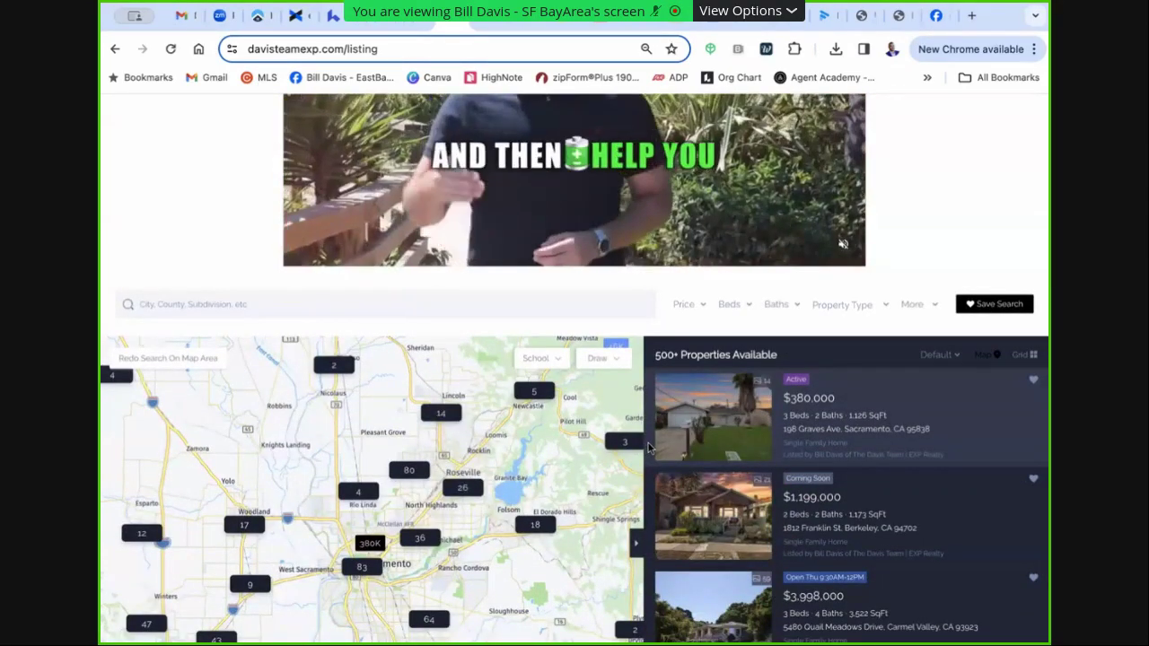
pyautogui.scroll(-3, 650, 448)
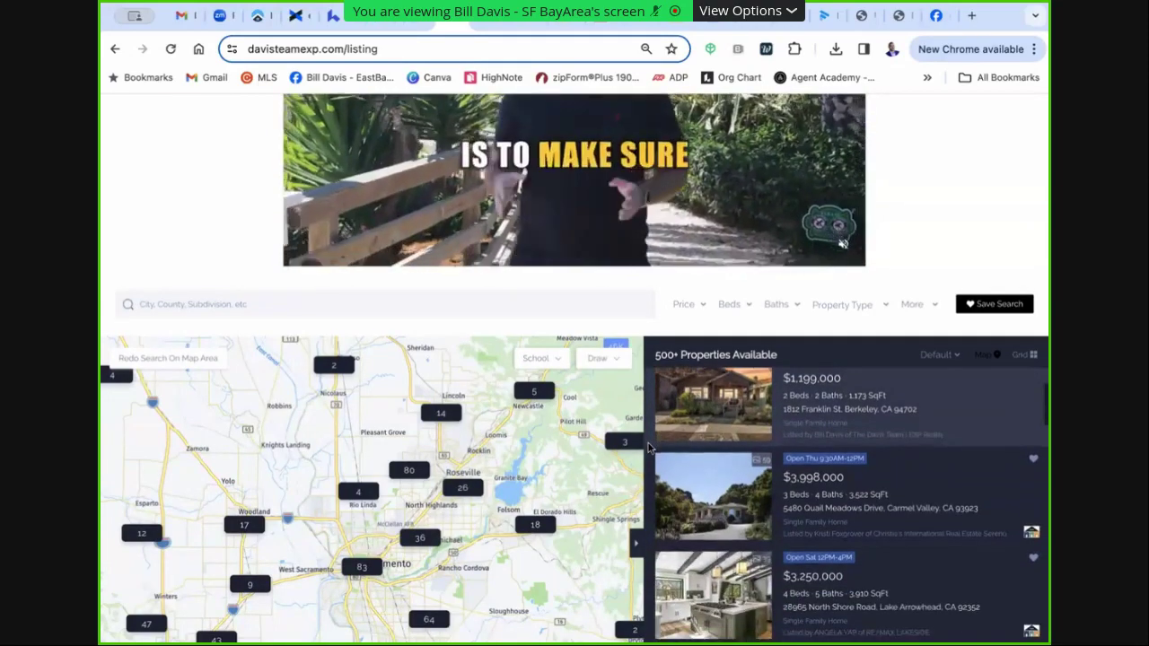
pyautogui.scroll(-1, 650, 448)
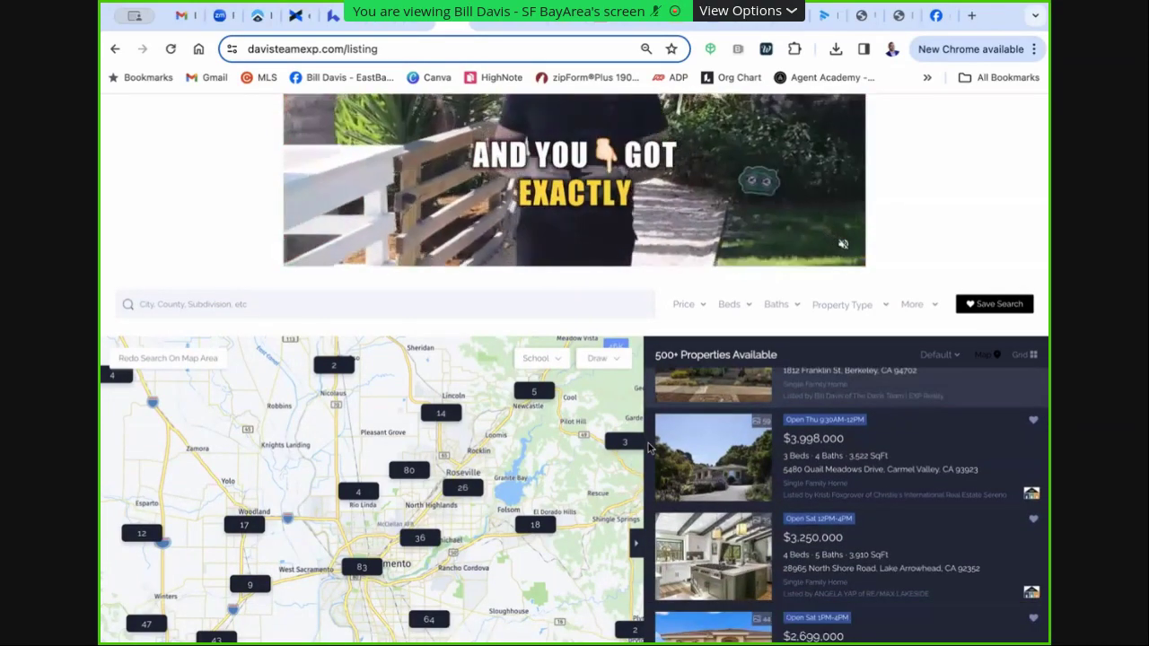
pyautogui.scroll(-1, 650, 448)
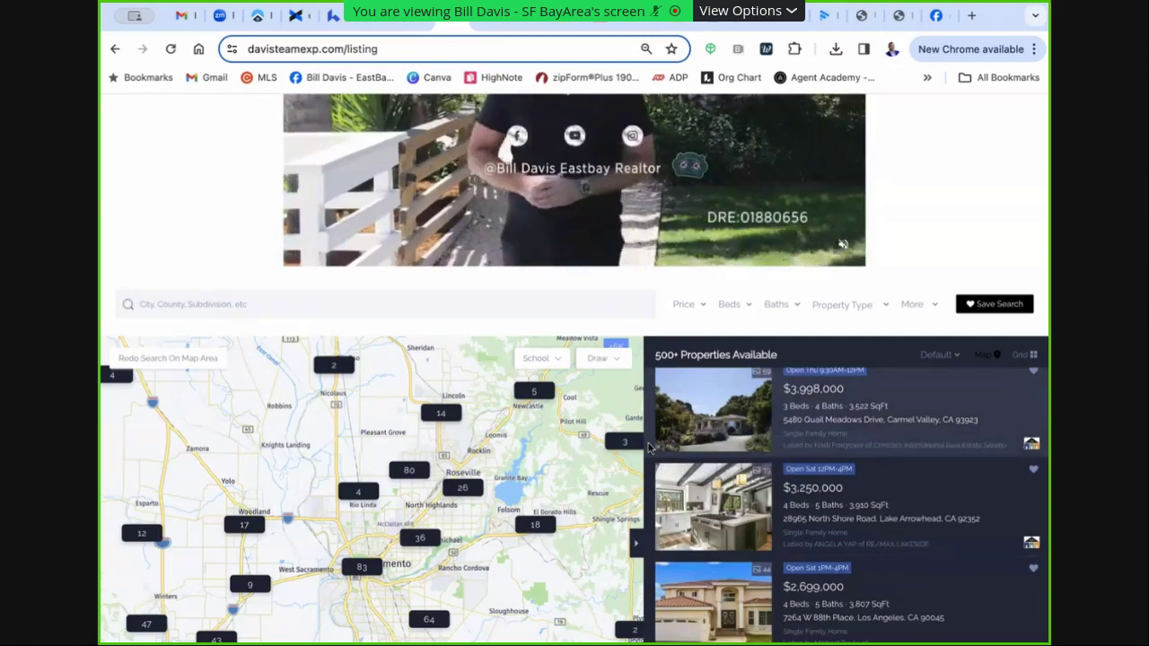
pyautogui.scroll(-3, 650, 449)
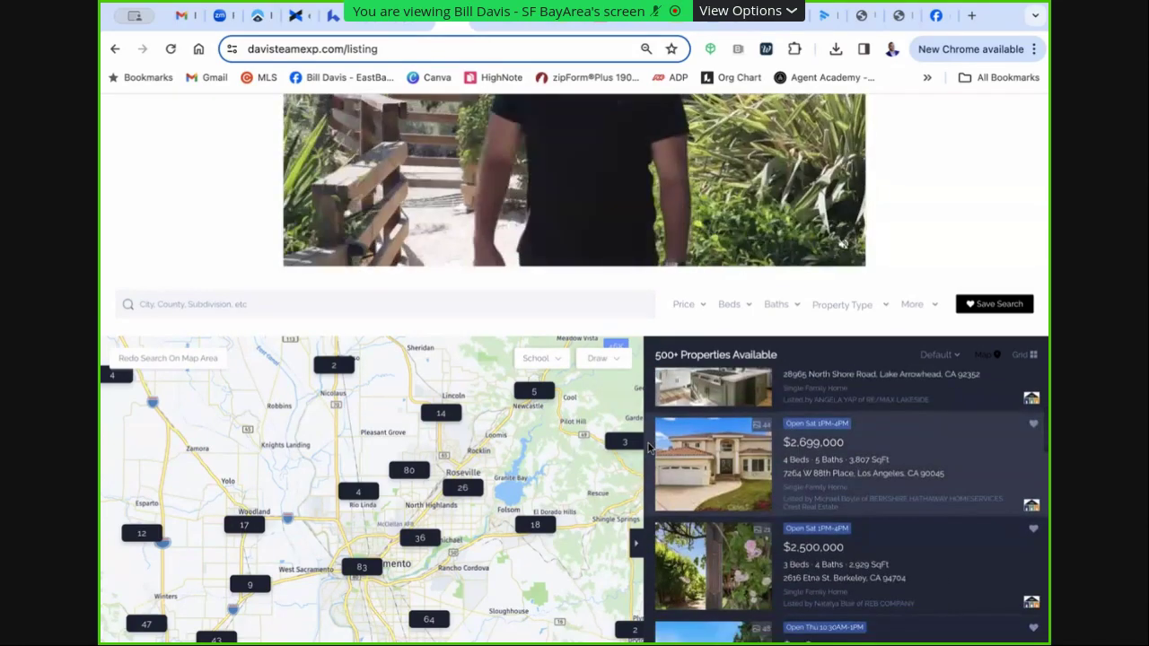
pyautogui.scroll(-7, 650, 448)
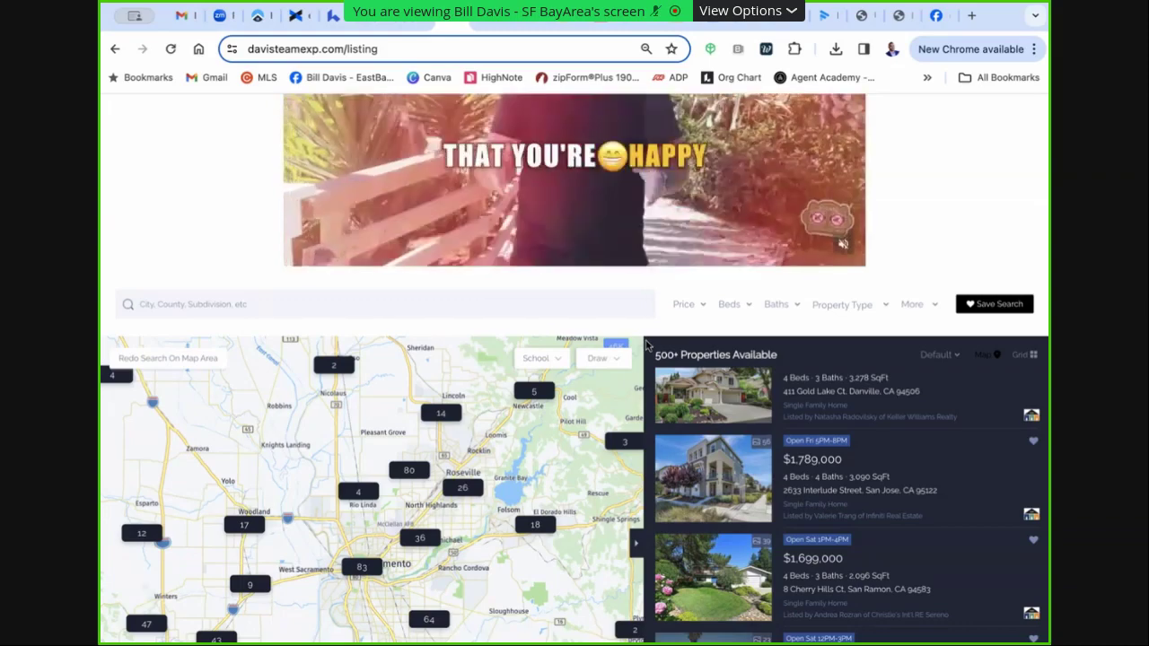
pyautogui.scroll(-1, 909, 269)
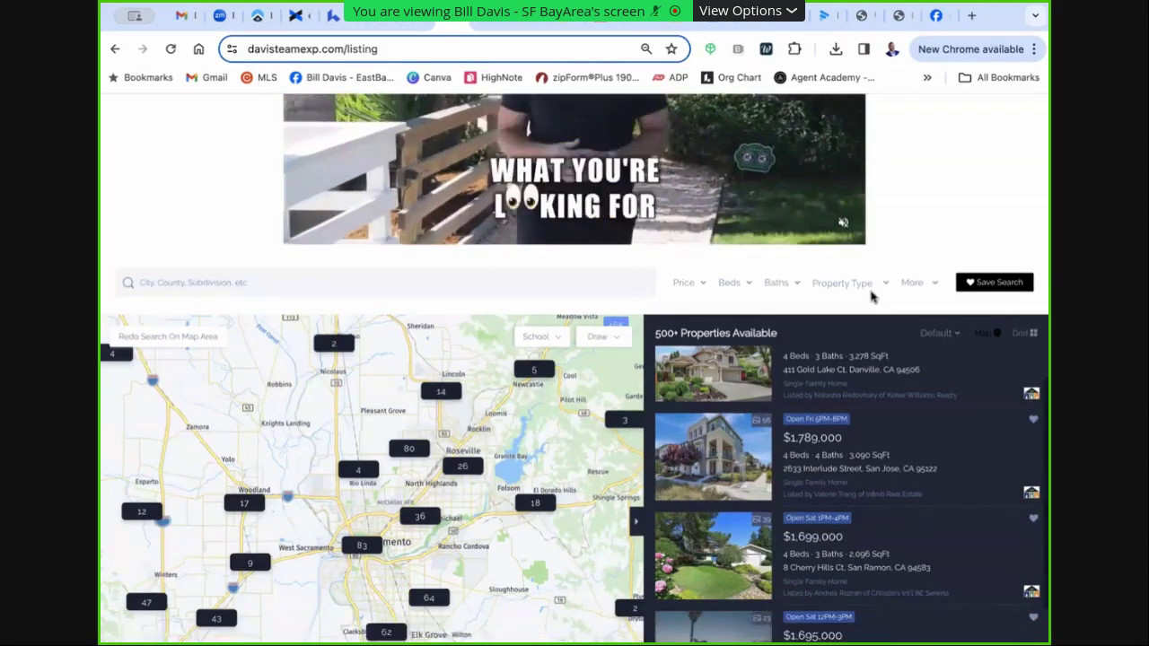
pyautogui.scroll(-2, 871, 296)
pyautogui.scroll(-2, 808, 404)
pyautogui.scroll(-1, 573, 392)
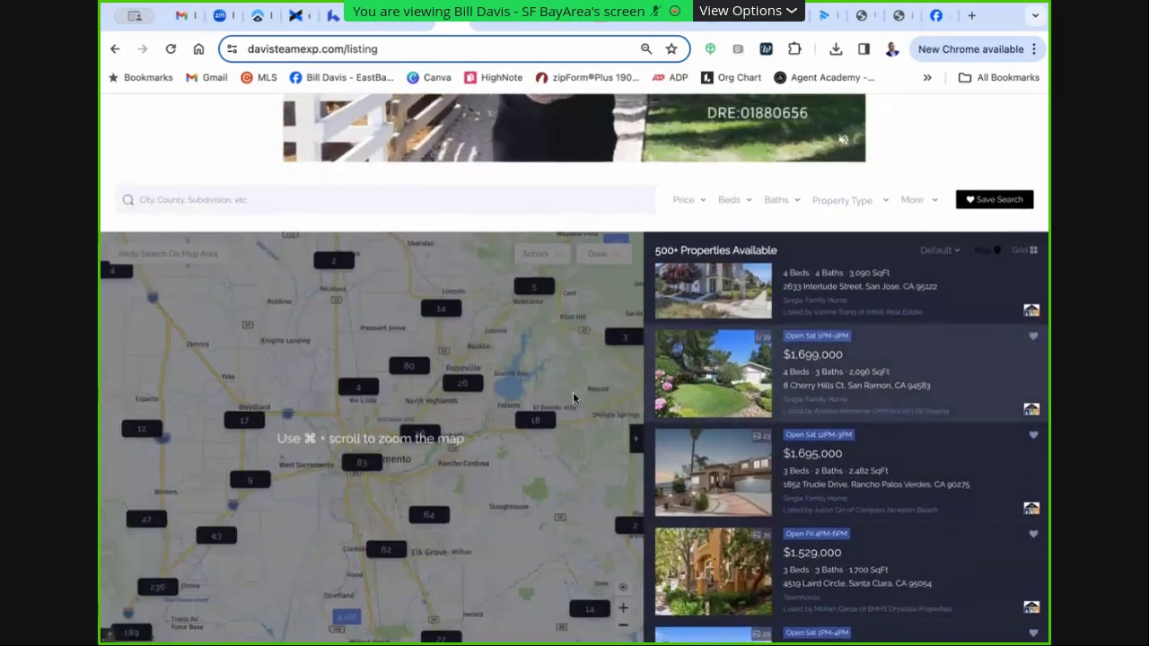
pyautogui.scroll(-1, 767, 395)
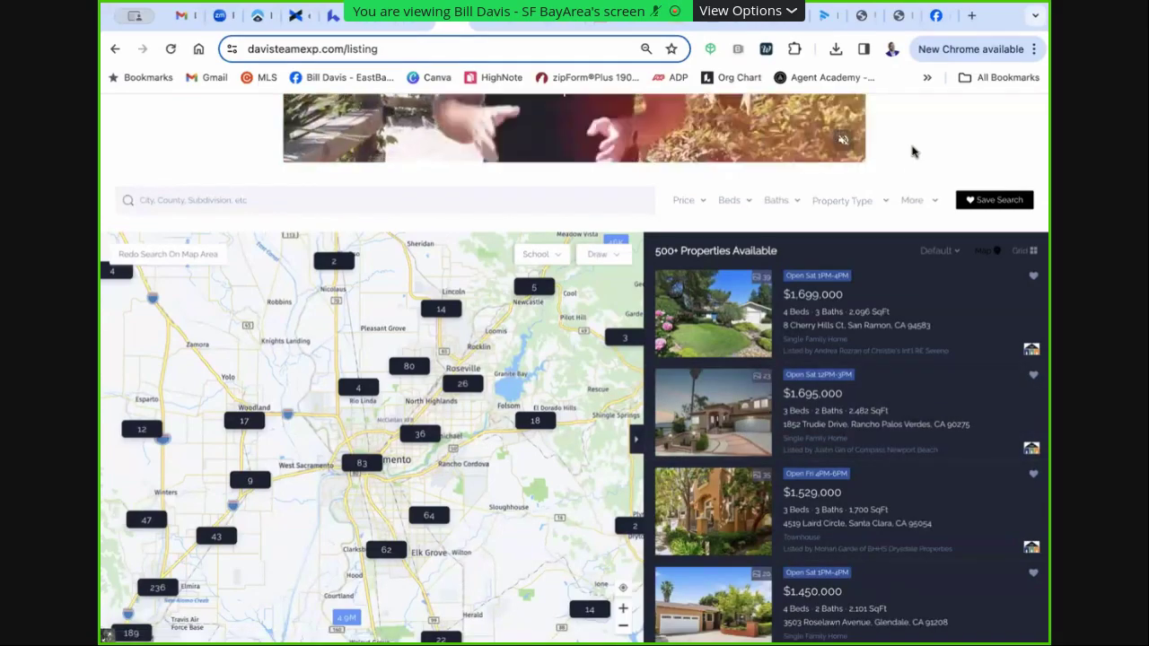
# Look over the buyer page again from its Find your perfect Bay Area home header to the property search bar
pyautogui.scroll(5, 896, 157)
pyautogui.scroll(3, 901, 184)
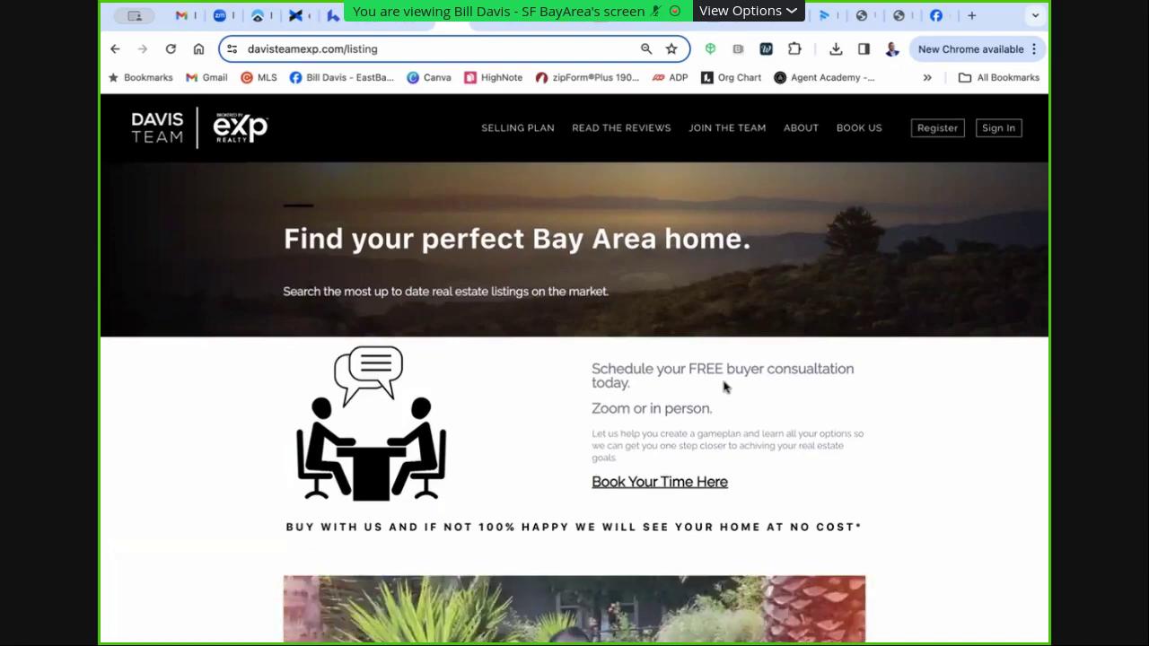
pyautogui.scroll(-3, 773, 404)
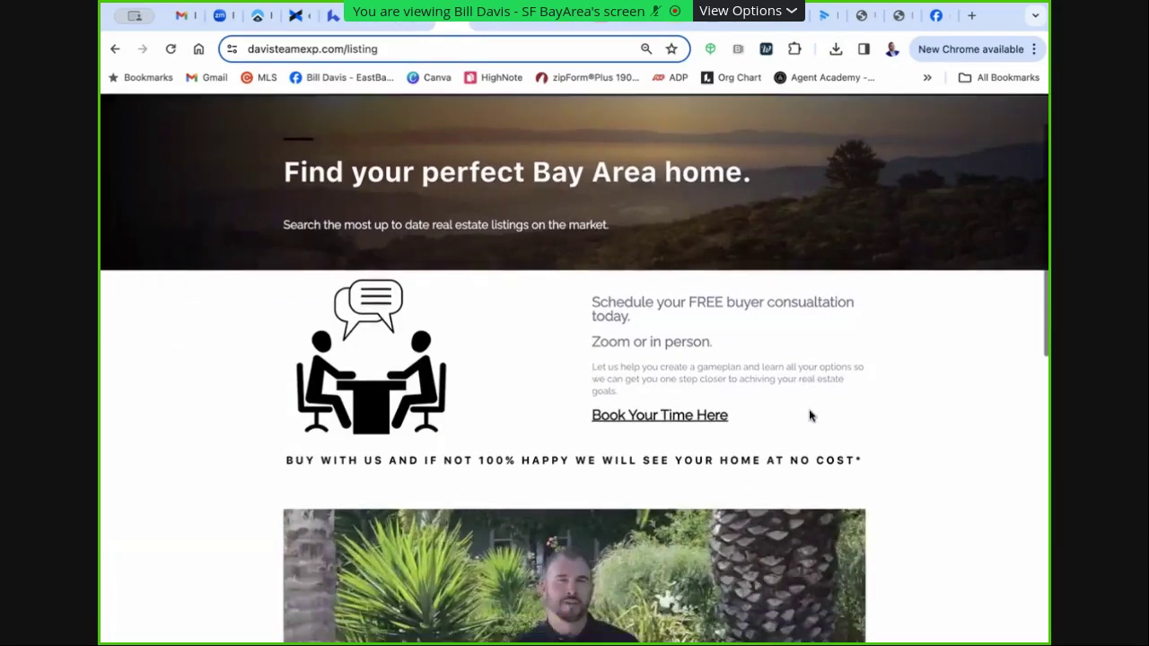
pyautogui.scroll(-3, 833, 424)
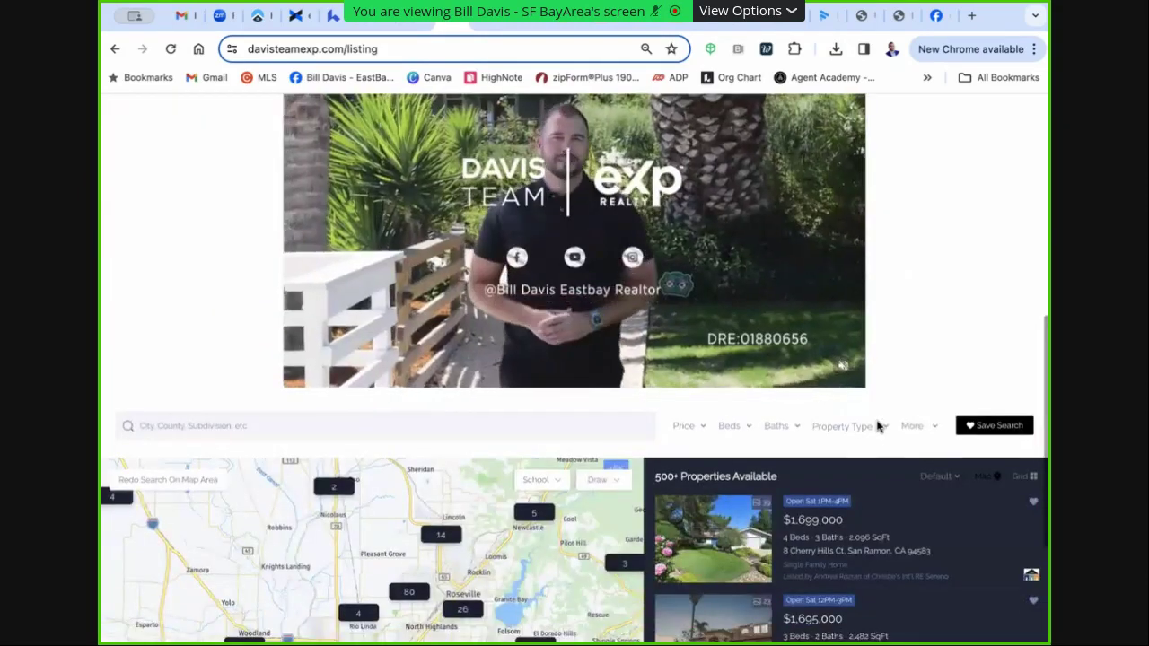
pyautogui.scroll(1, 870, 379)
pyautogui.scroll(5, 870, 376)
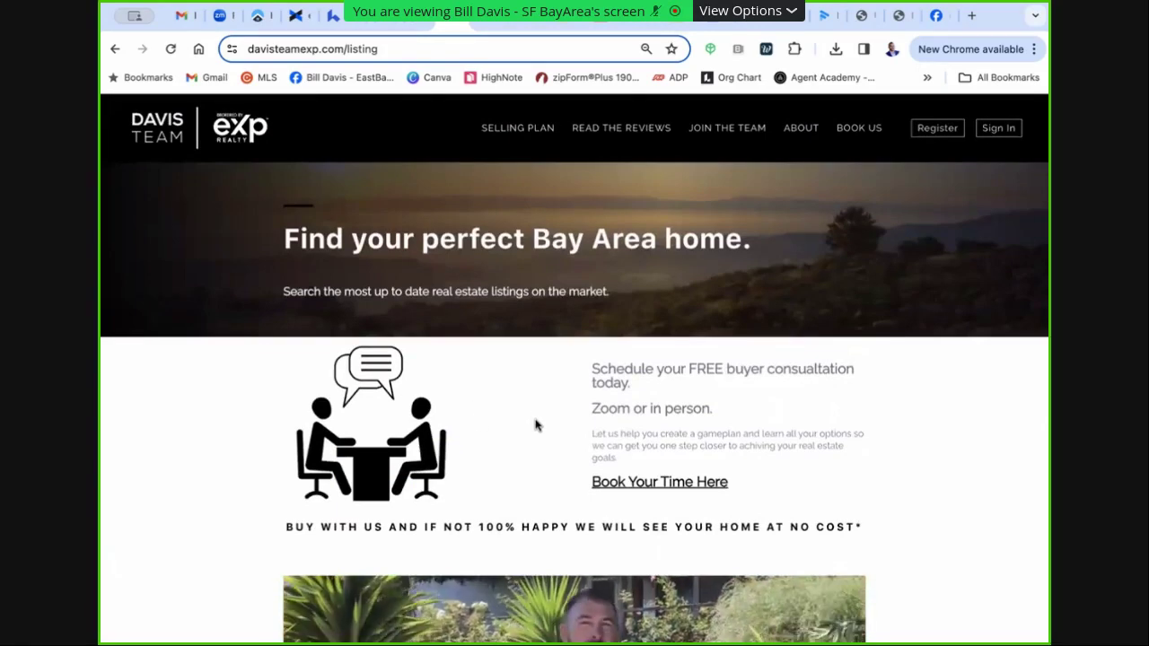
# Go back to the team homepage and review its team introduction, service highlights and client success stories
pyautogui.click(114, 49)
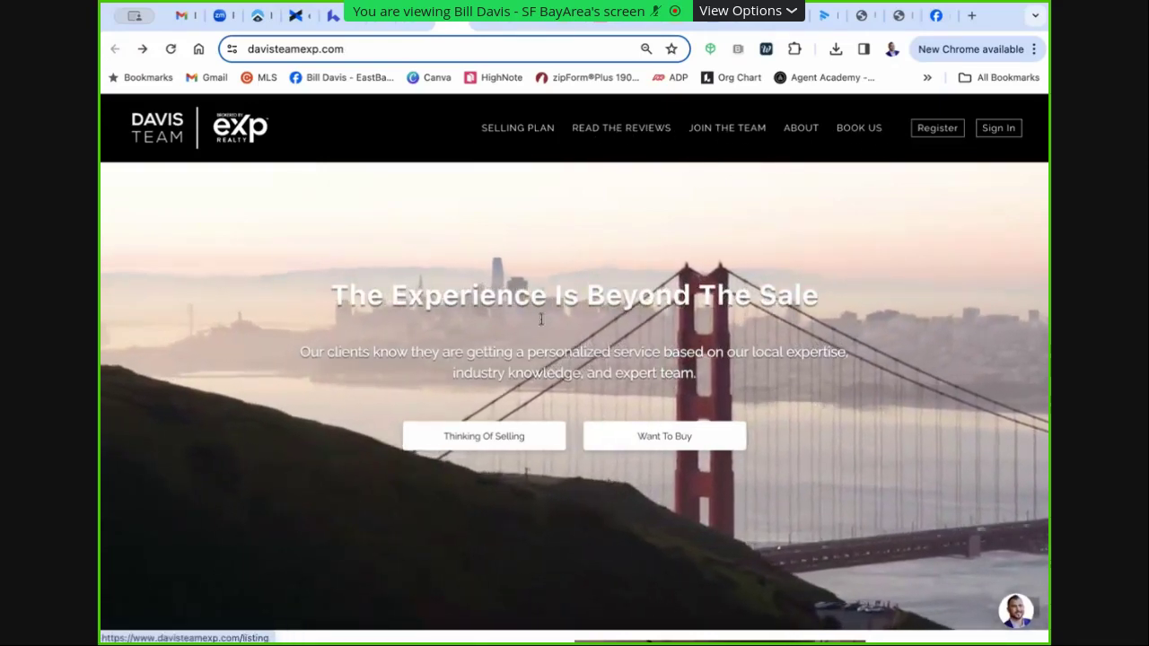
pyautogui.scroll(-3, 634, 289)
pyautogui.scroll(-6, 634, 288)
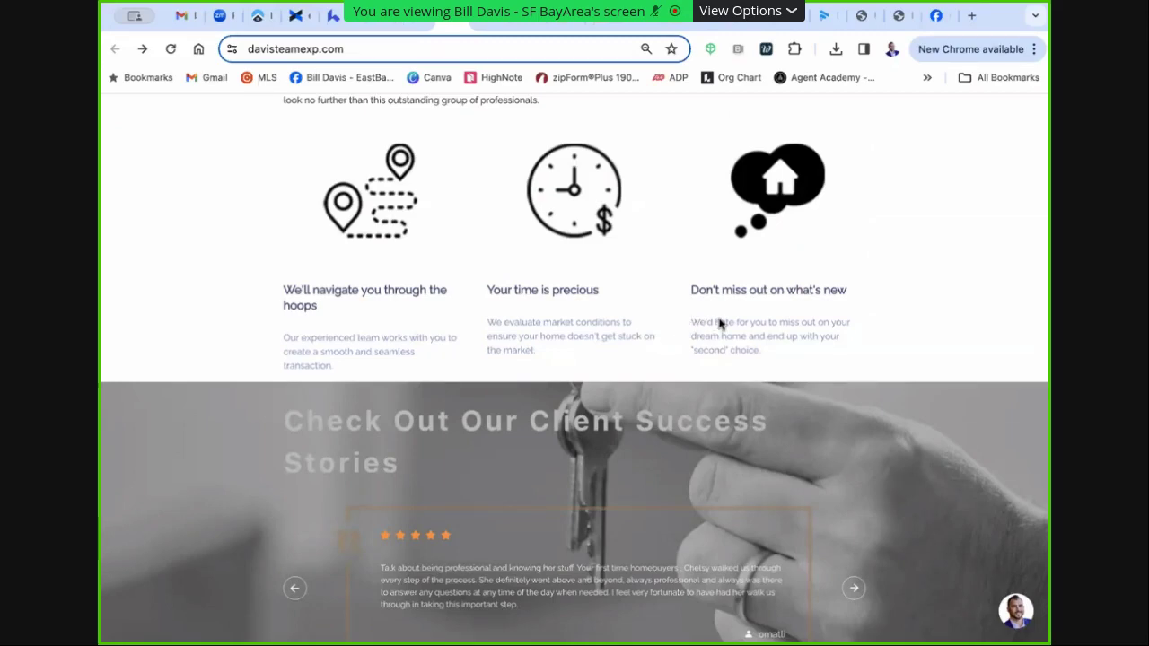
pyautogui.scroll(5, 609, 351)
pyautogui.scroll(-3, 524, 352)
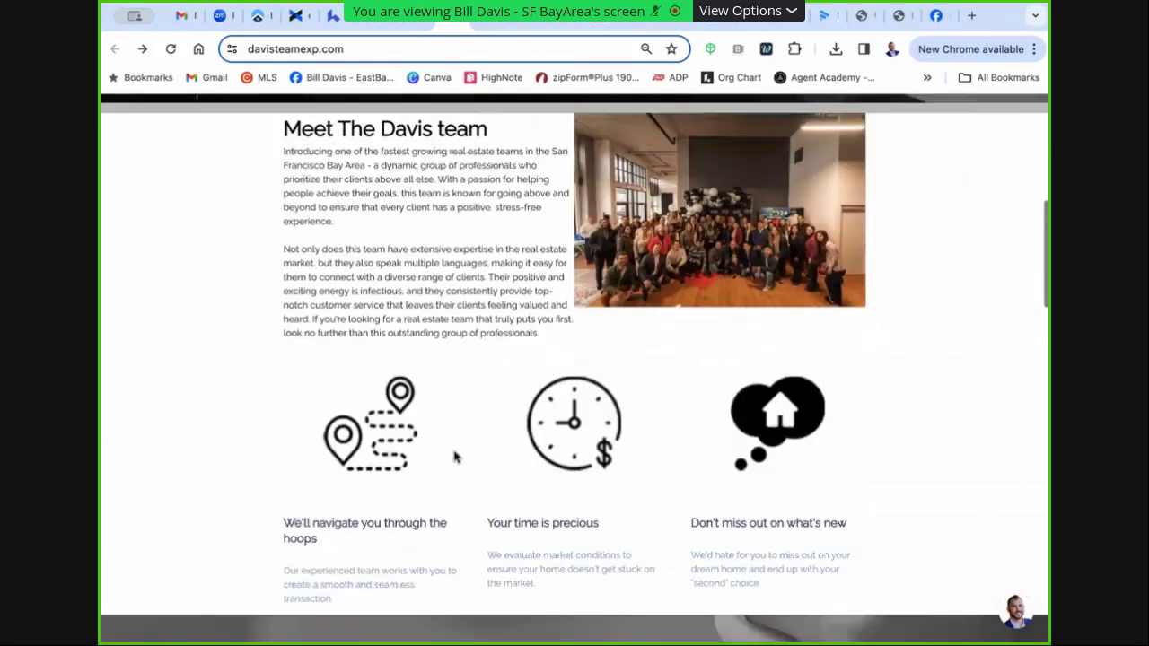
pyautogui.scroll(3, 355, 416)
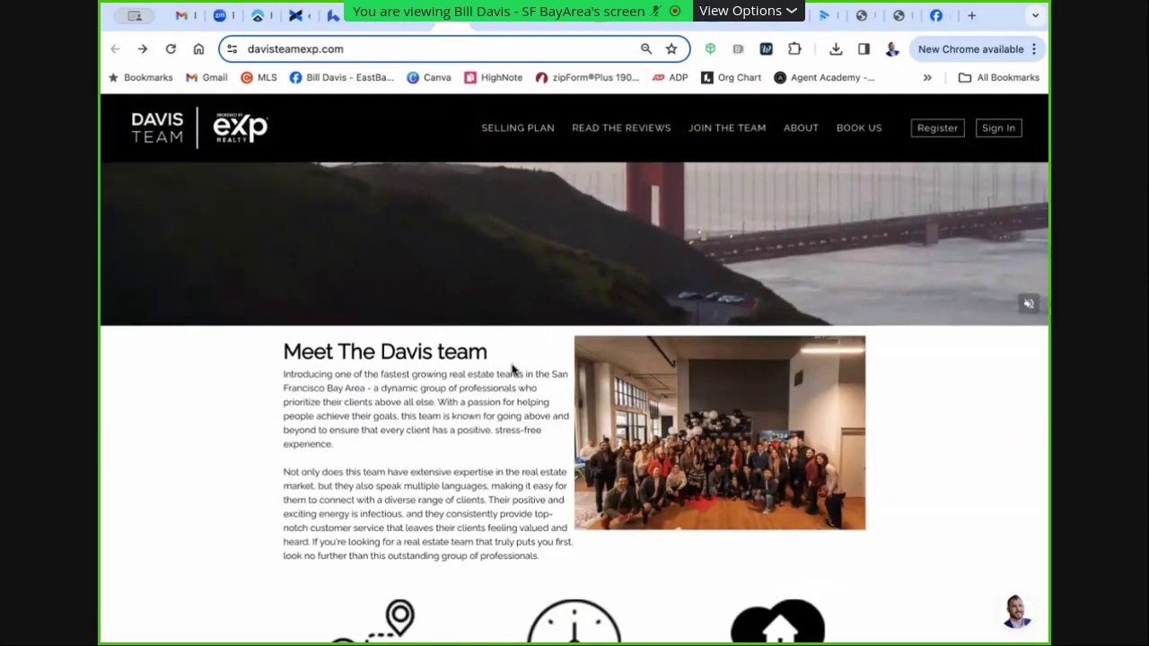
pyautogui.scroll(5, 521, 418)
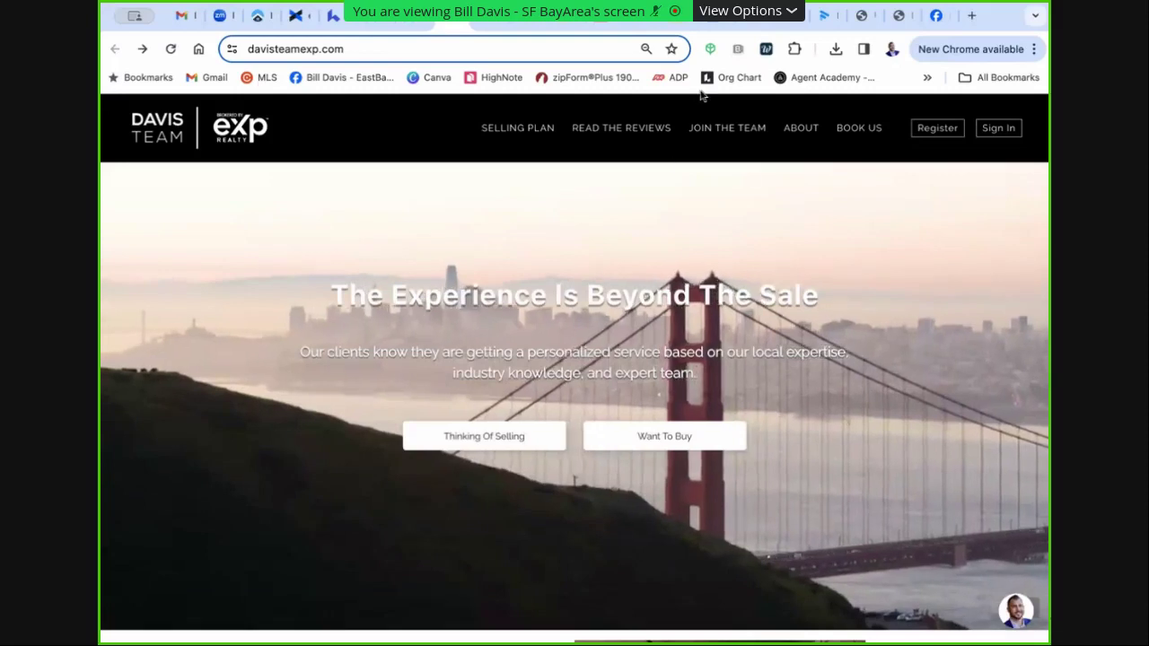
# Switch to the Lofty CMS and open the team site's page list in the editor, looking over the Selling Plan page
pyautogui.click(395, 16)
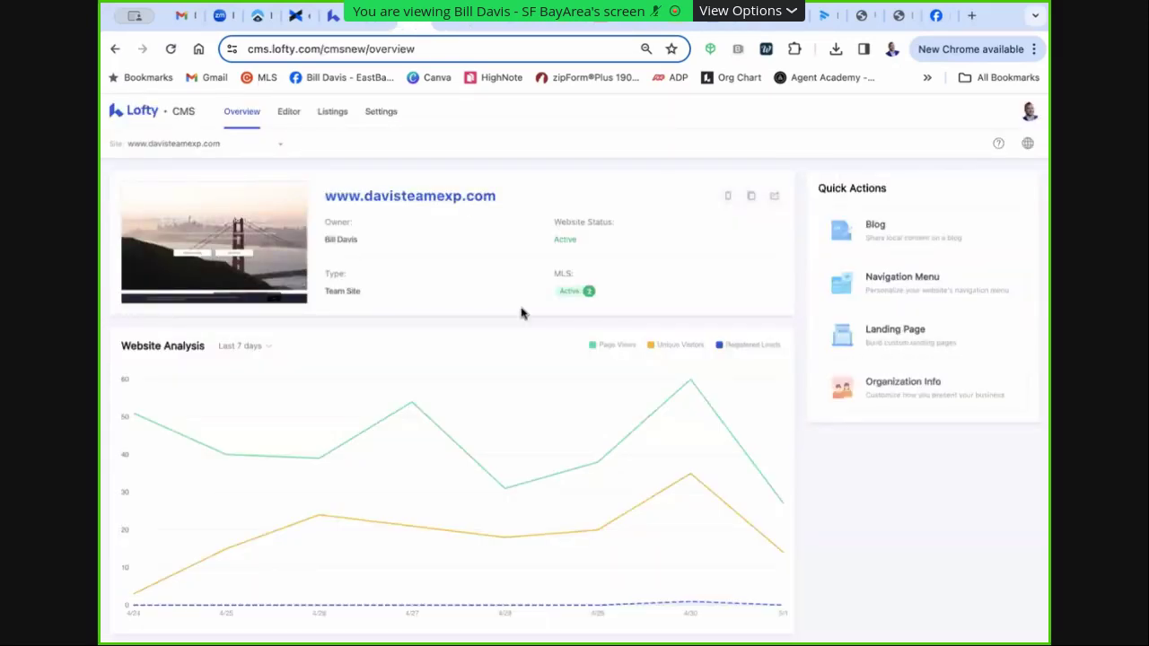
pyautogui.click(286, 117)
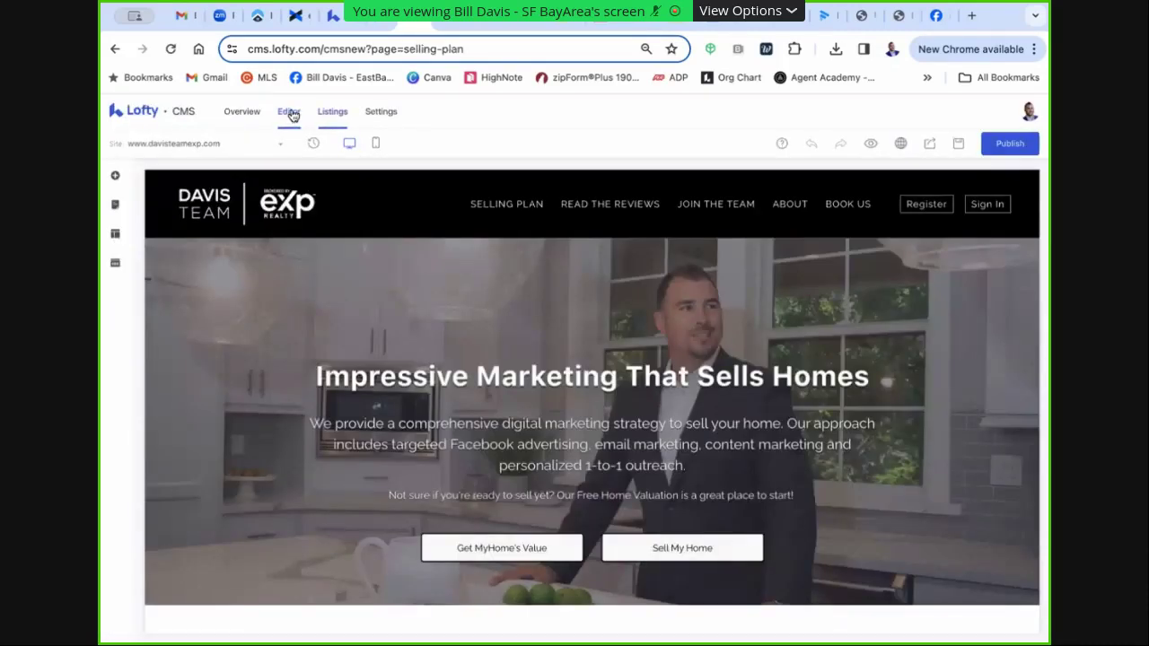
pyautogui.click(115, 204)
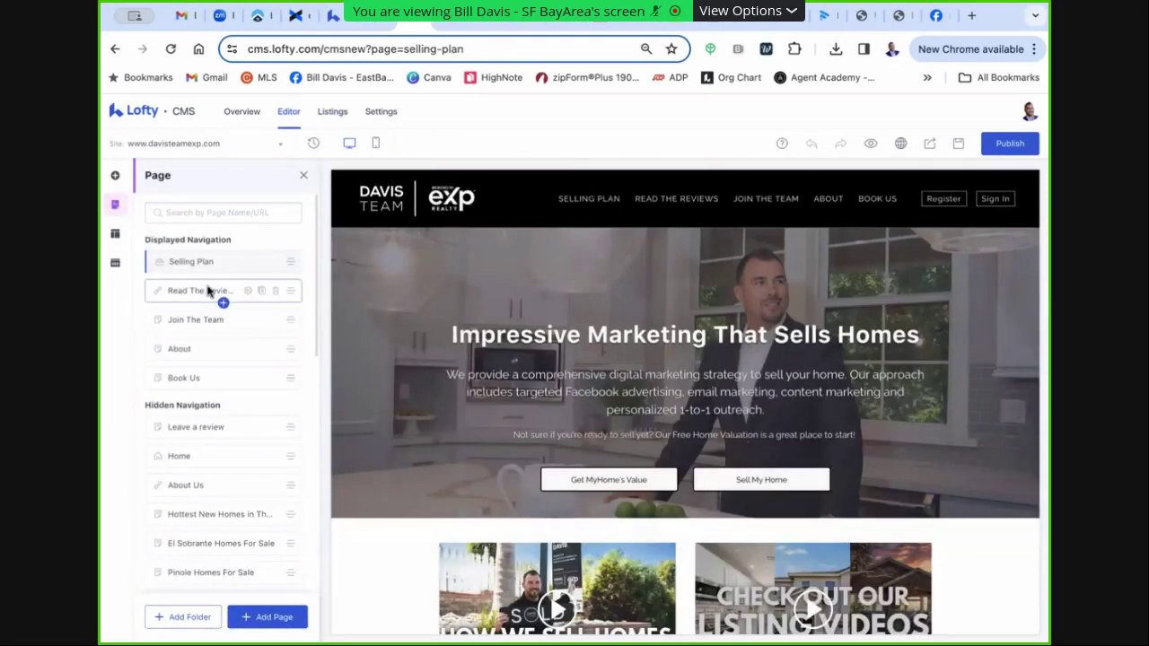
pyautogui.scroll(-1, 207, 284)
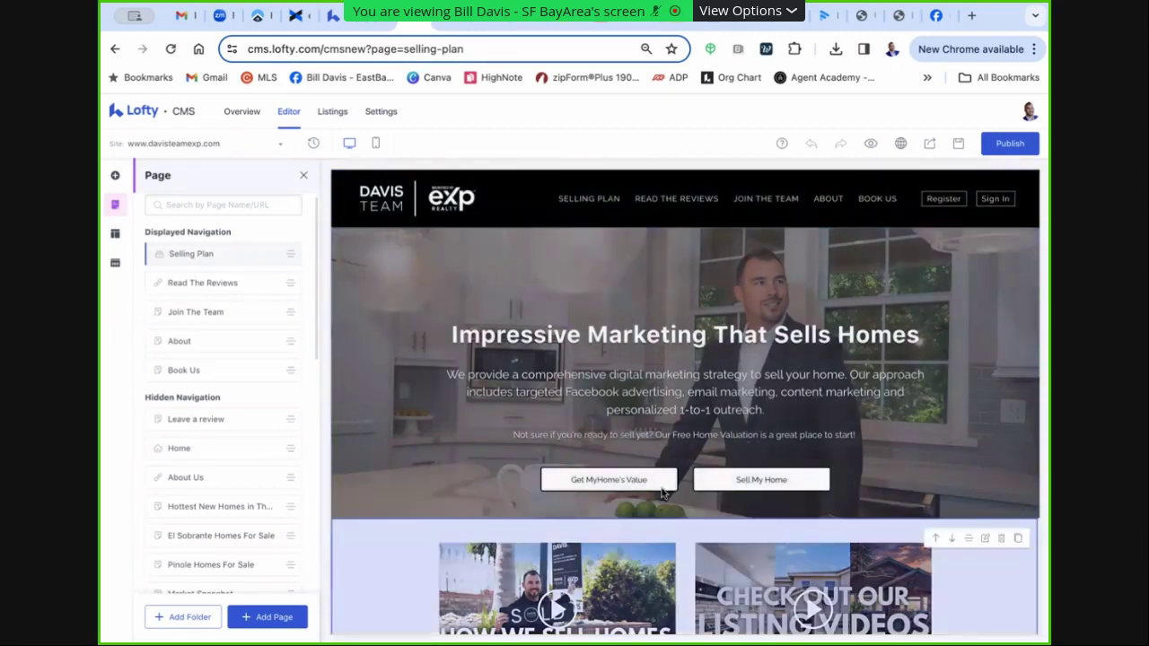
pyautogui.scroll(-3, 632, 542)
pyautogui.scroll(-3, 248, 372)
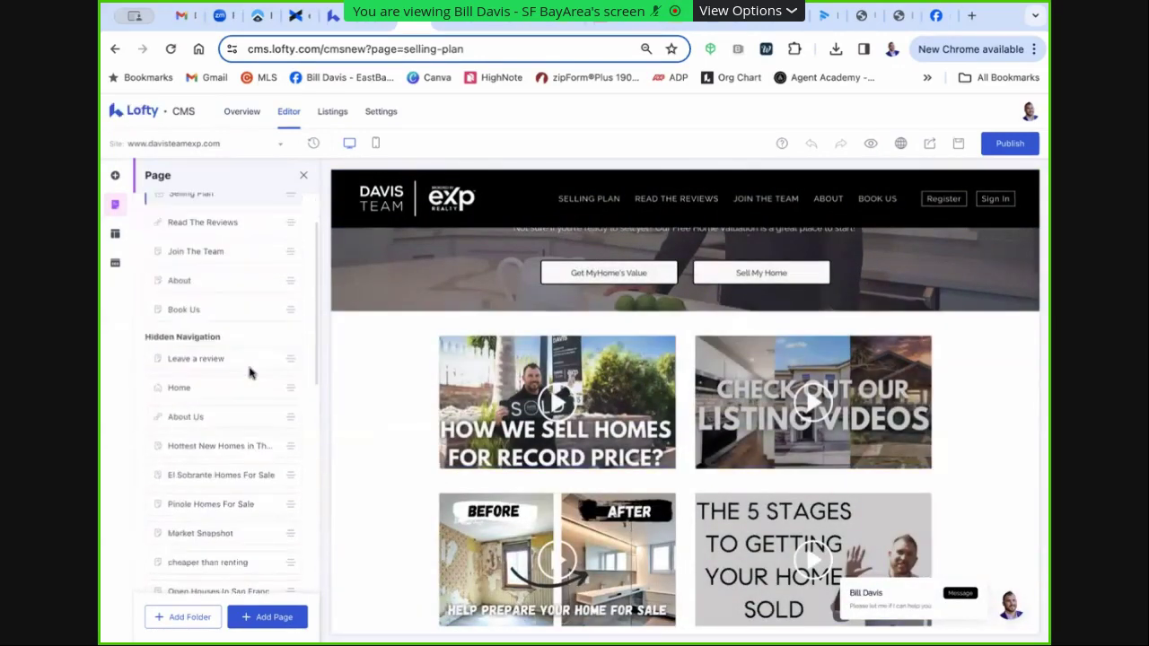
# Preview the hidden Leave a review, Hottest New Homes and About Us pages, and open the displayed About page
pyautogui.click(167, 355)
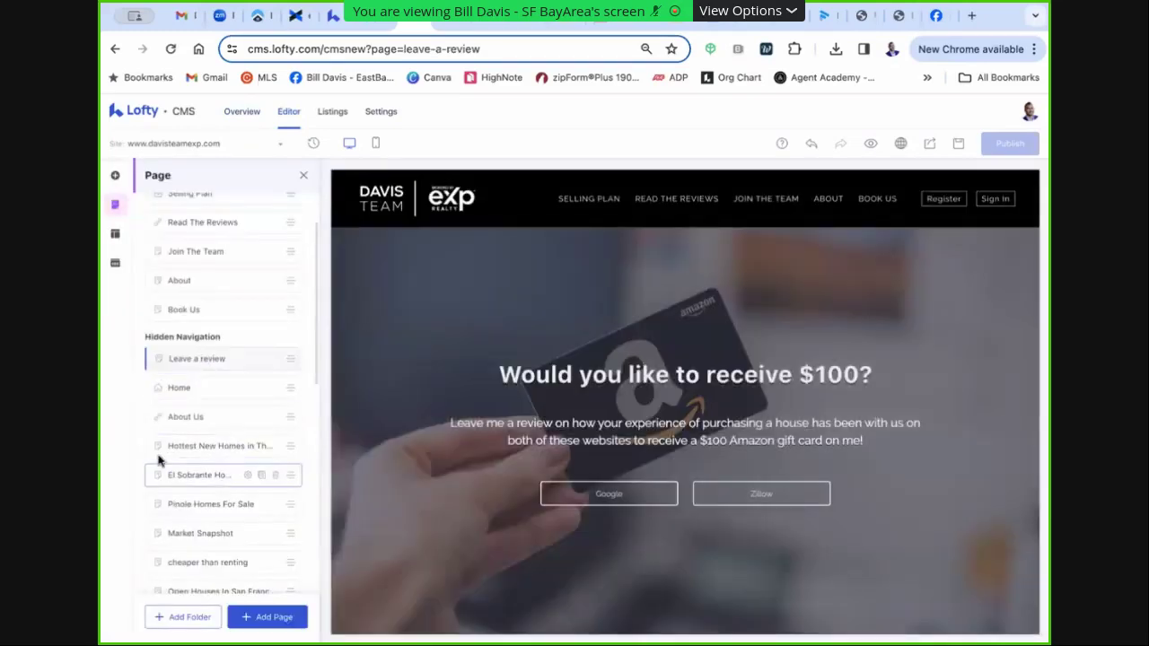
pyautogui.click(186, 453)
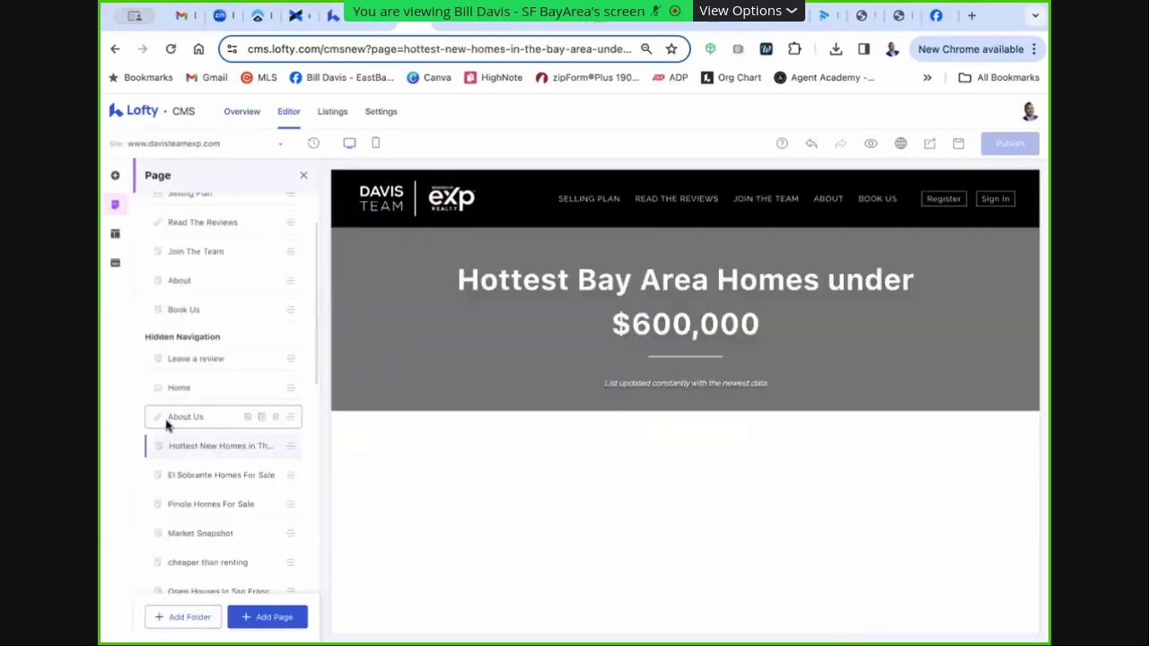
pyautogui.click(187, 418)
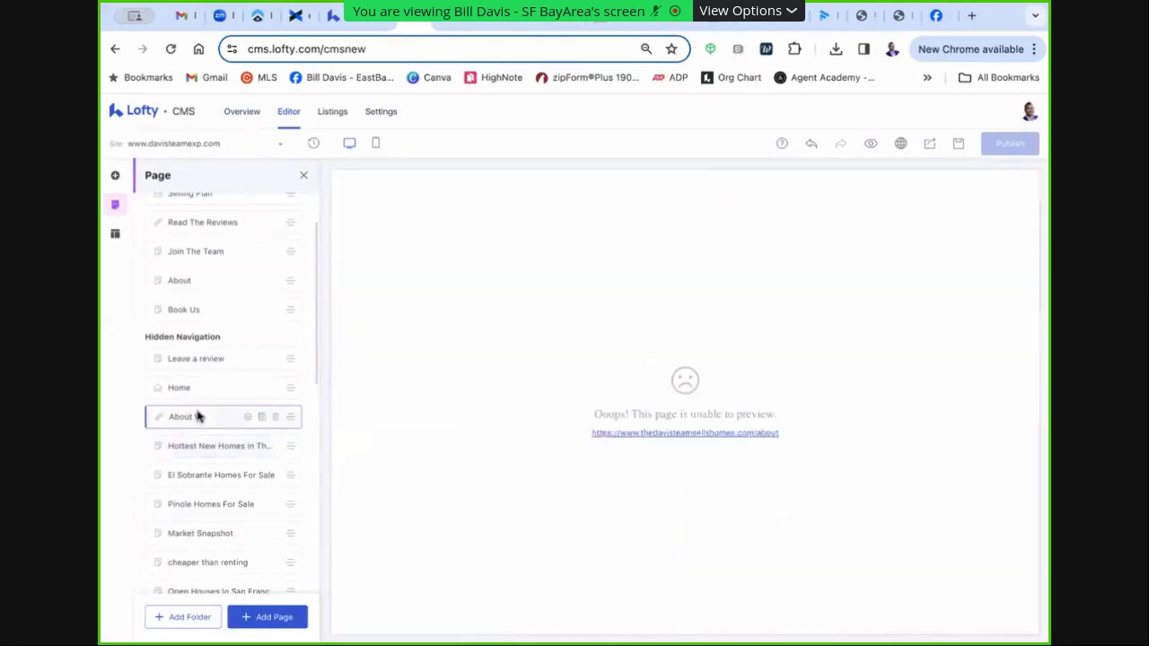
pyautogui.scroll(2, 190, 395)
pyautogui.click(193, 356)
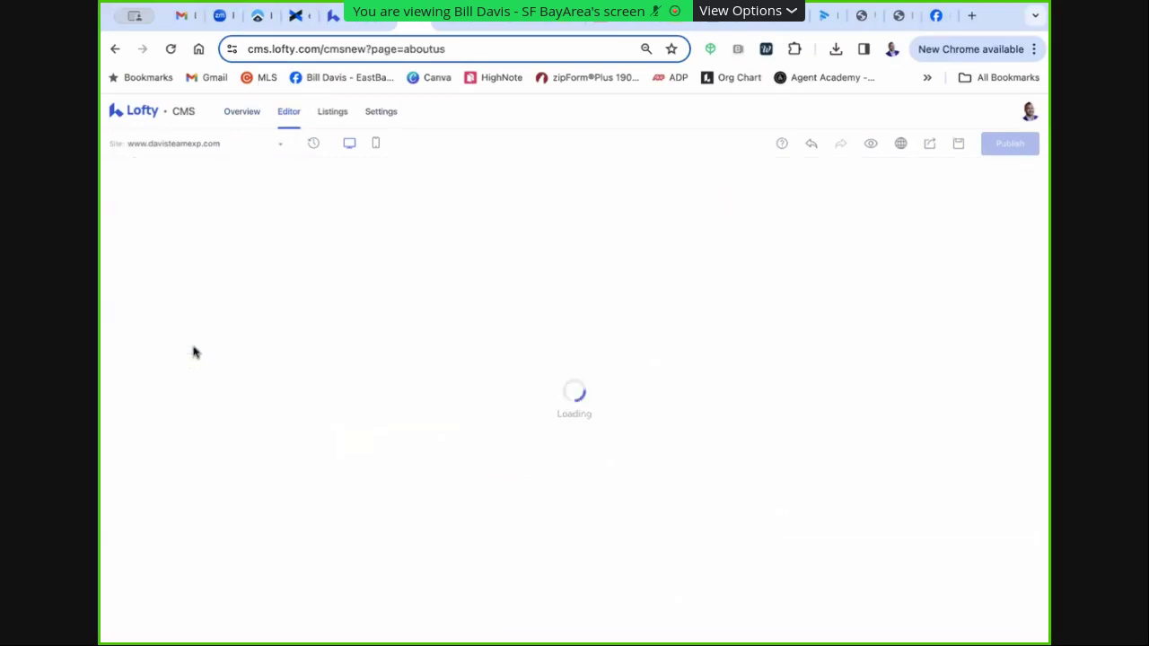
# Preview the Read The Reviews page and look through the displayed and hidden pages in the page list
pyautogui.click(186, 293)
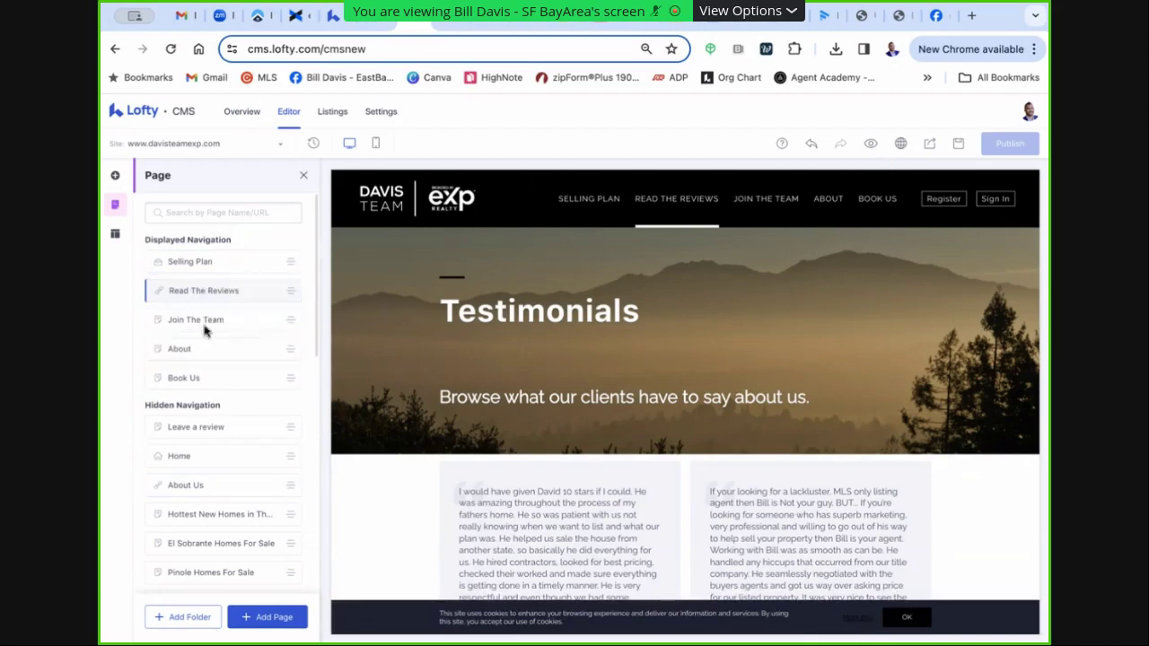
pyautogui.scroll(-1, 218, 479)
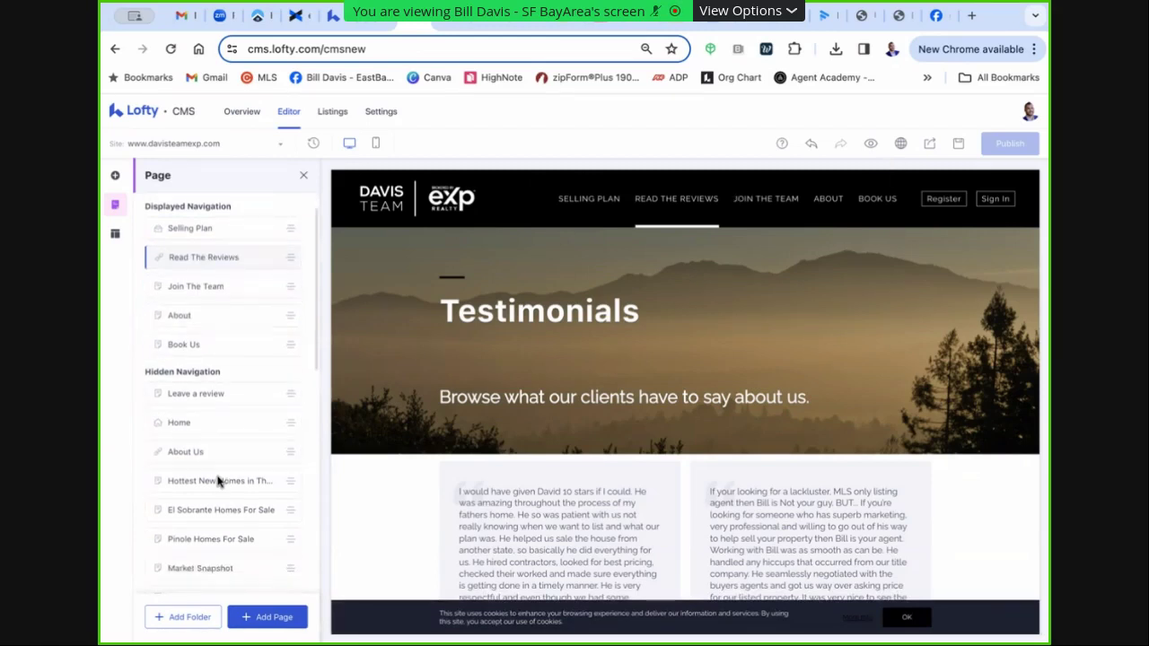
pyautogui.scroll(-3, 225, 492)
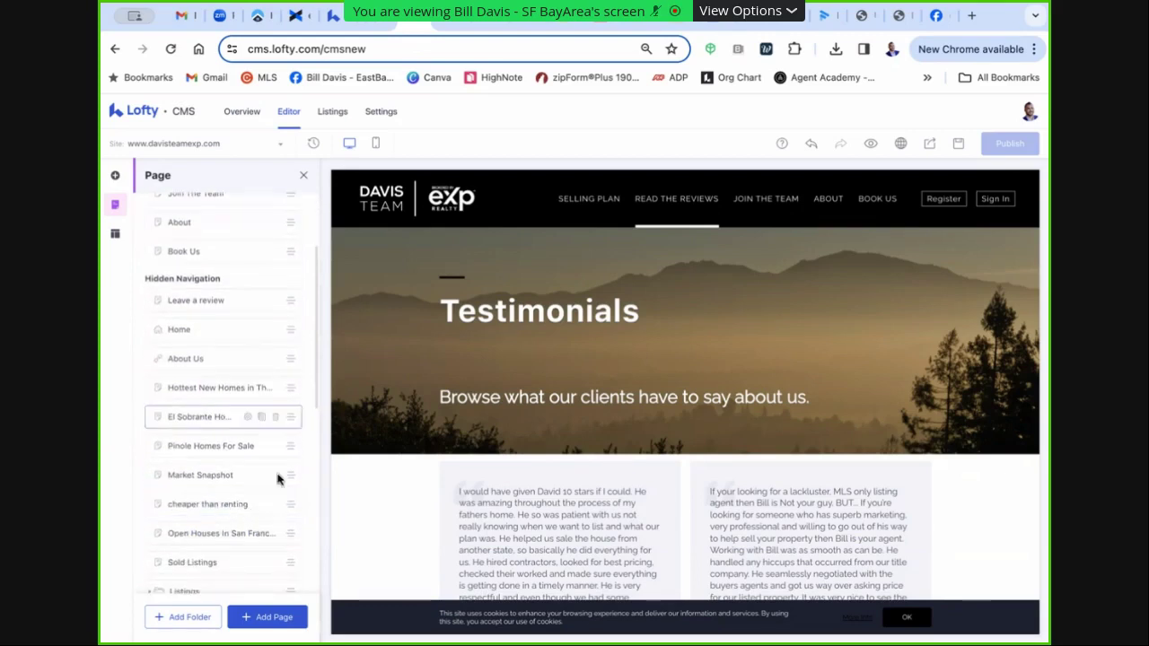
pyautogui.scroll(-2, 297, 447)
pyautogui.scroll(-3, 298, 452)
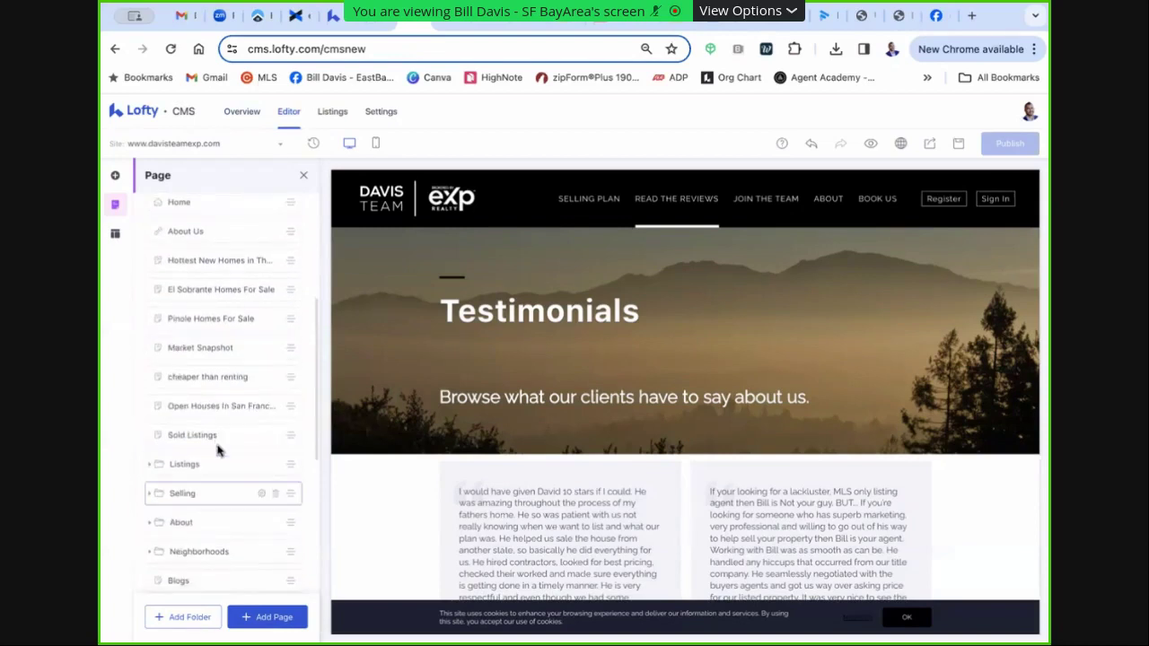
pyautogui.scroll(-6, 251, 489)
pyautogui.scroll(15, 249, 487)
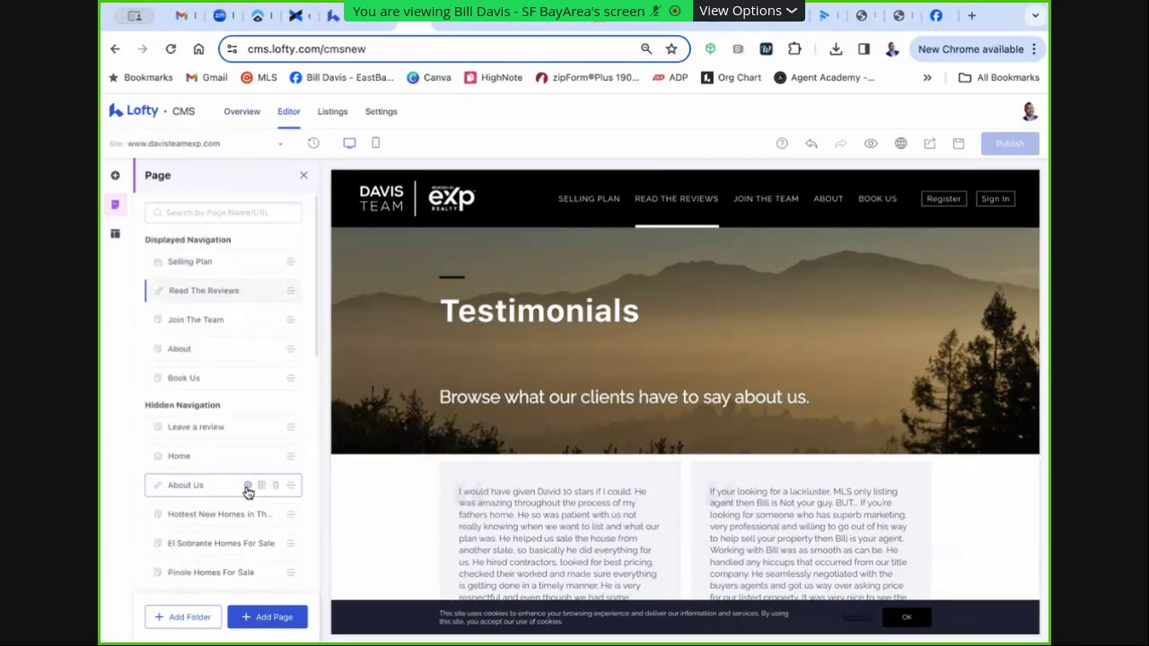
# Open the hidden Home page, bring up the block library and look over the page's existing sections
pyautogui.click(208, 452)
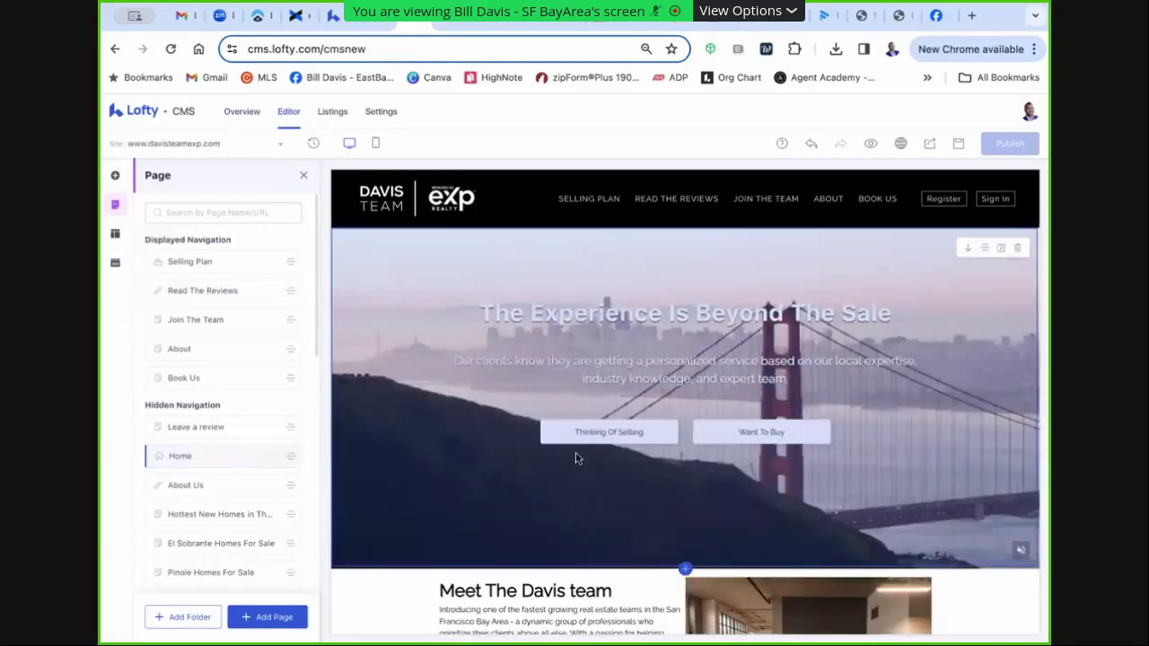
pyautogui.click(114, 176)
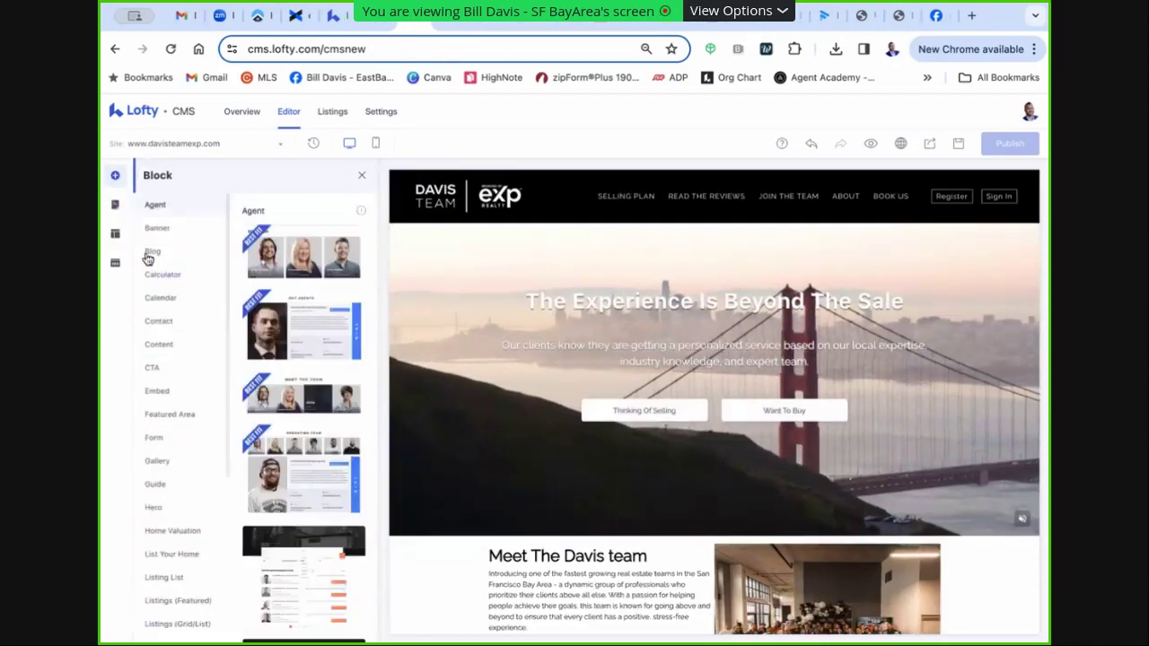
pyautogui.scroll(-3, 725, 422)
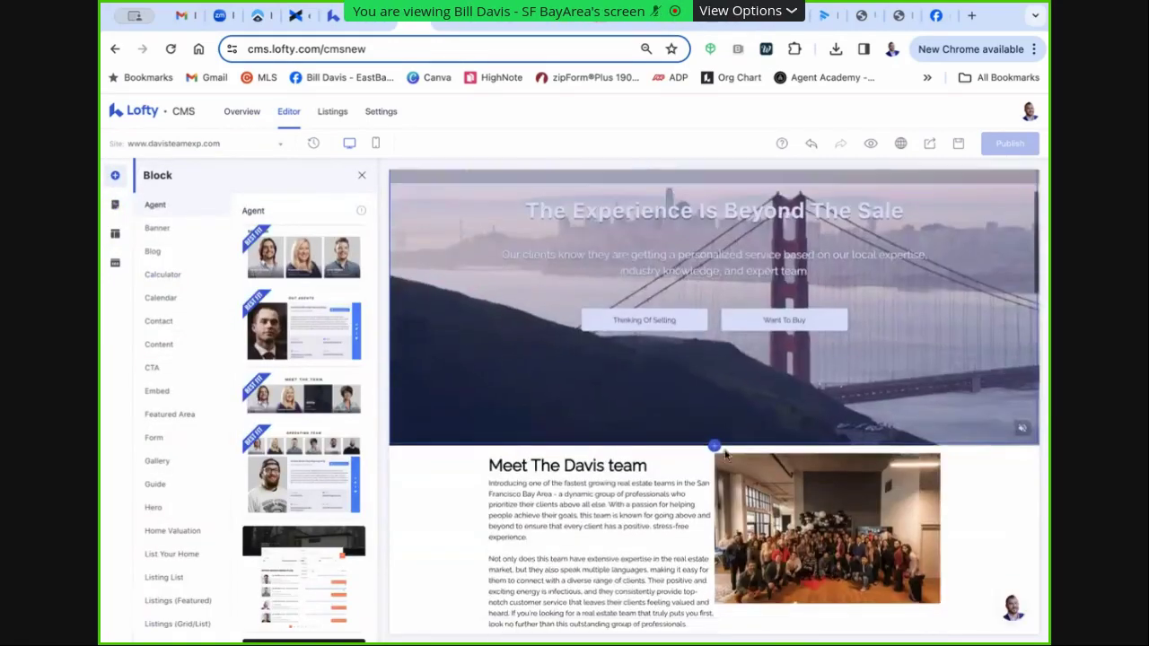
pyautogui.scroll(-5, 664, 440)
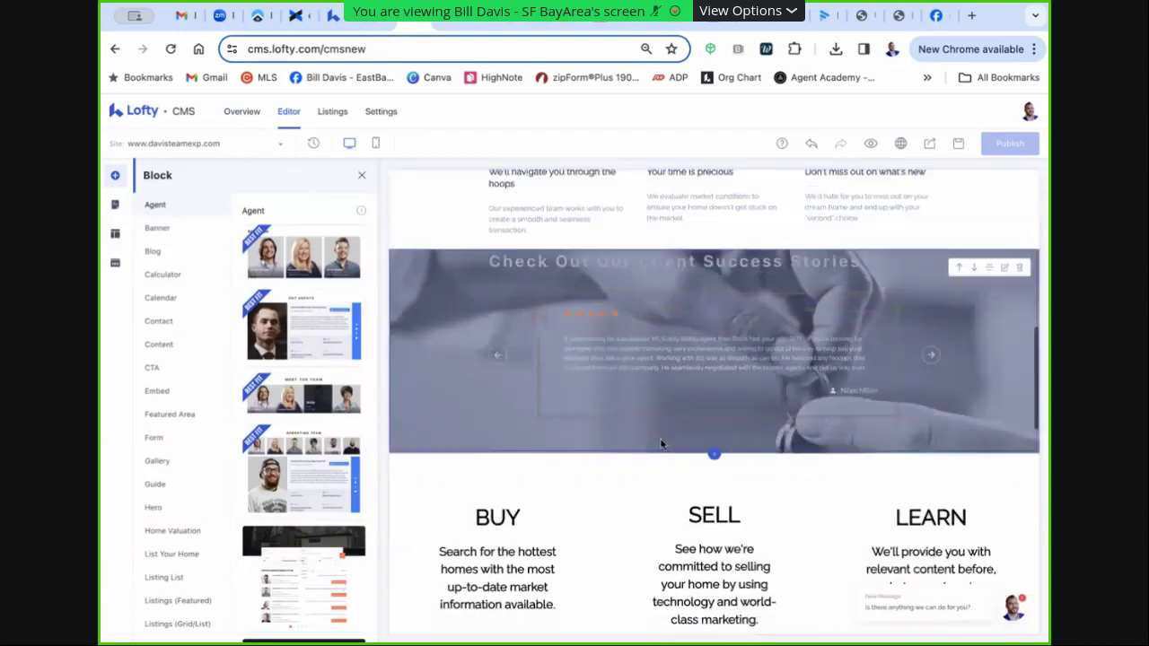
pyautogui.scroll(10, 705, 404)
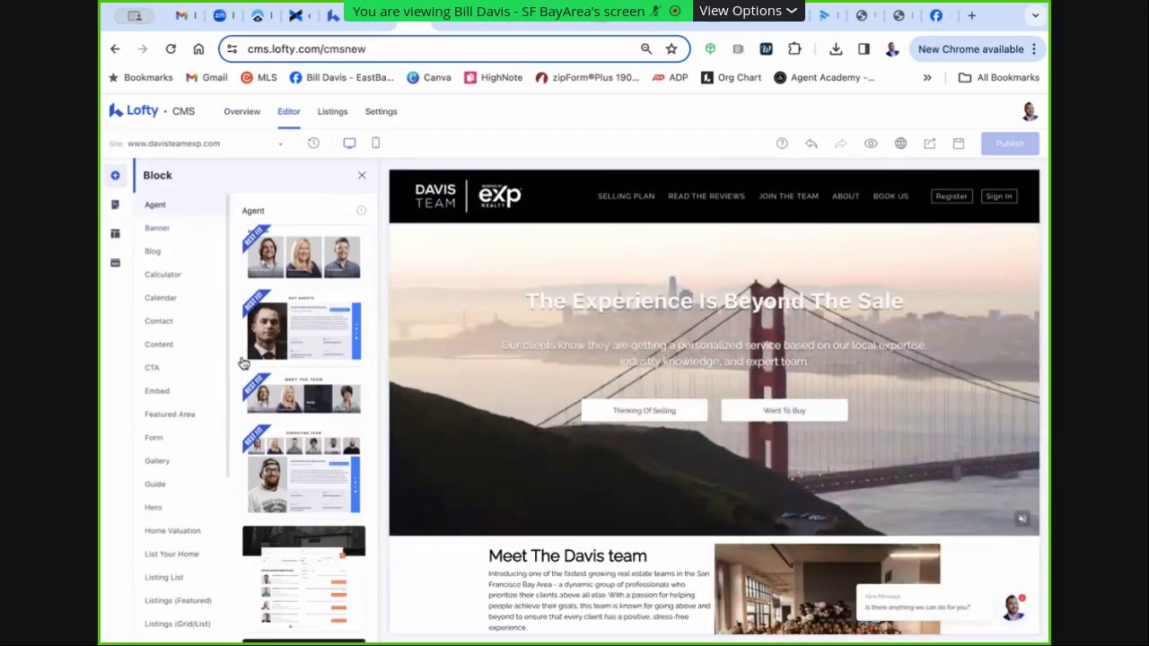
# Add the "Elevating Your Experience" banner block above the Home page's hero section and open its settings
pyautogui.click(159, 228)
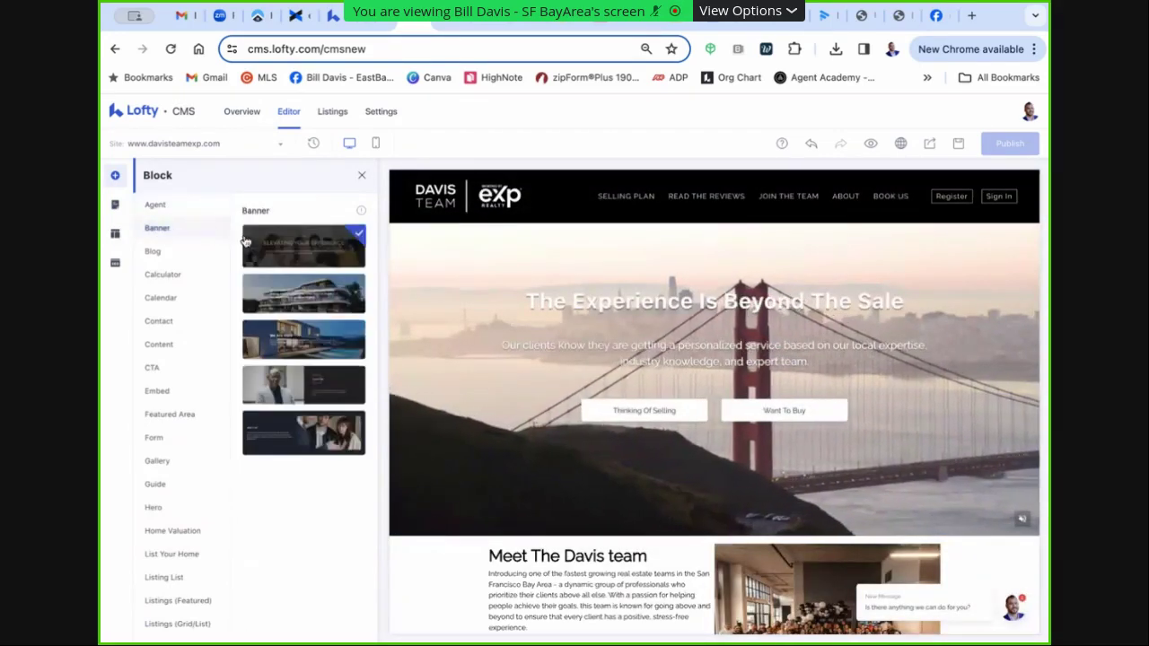
pyautogui.moveTo(310, 260); pyautogui.dragTo(692, 282)
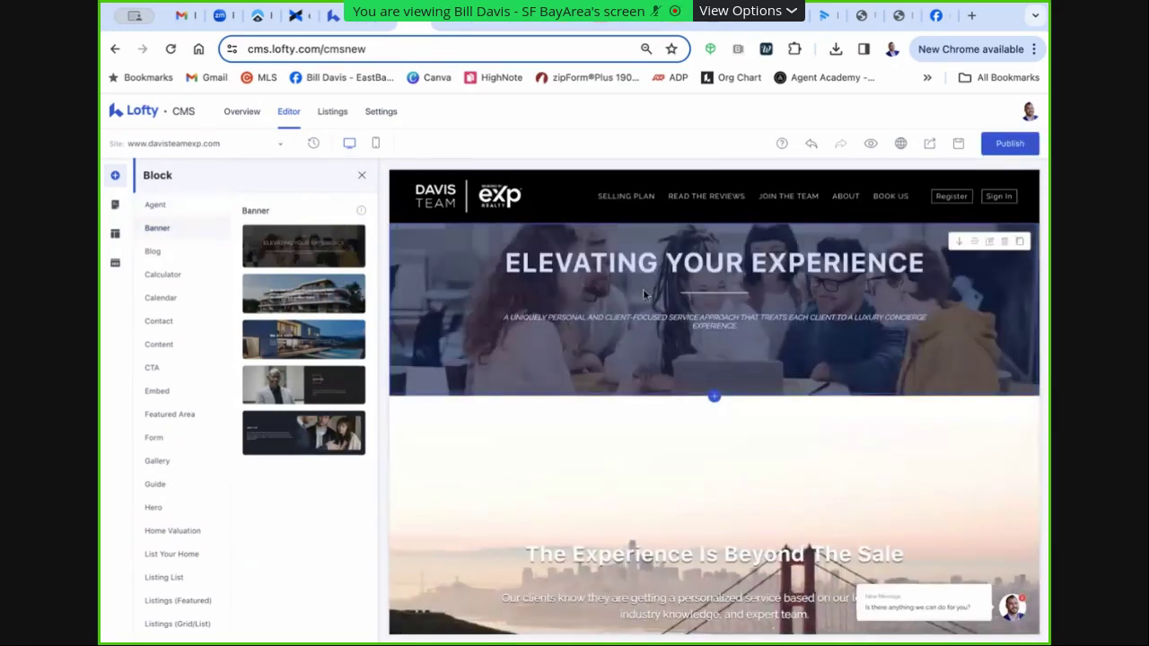
pyautogui.click(648, 284)
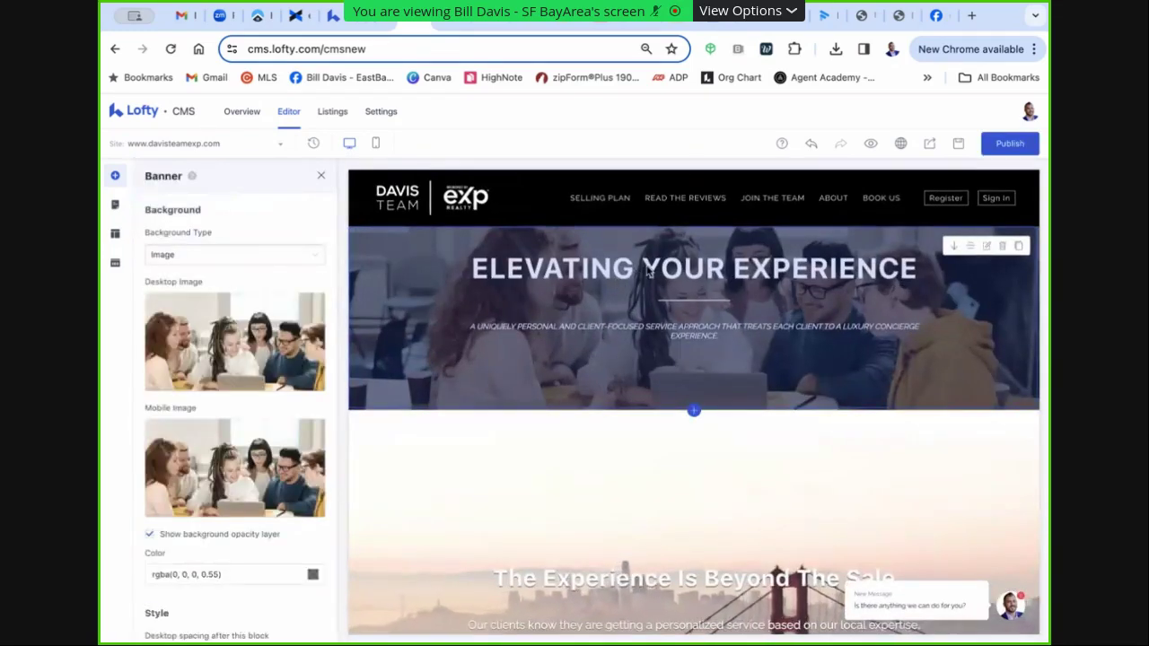
# Review the banner's background type, block size, heading and subheading options, and delete the banner block from the Home page
pyautogui.moveTo(244, 346)
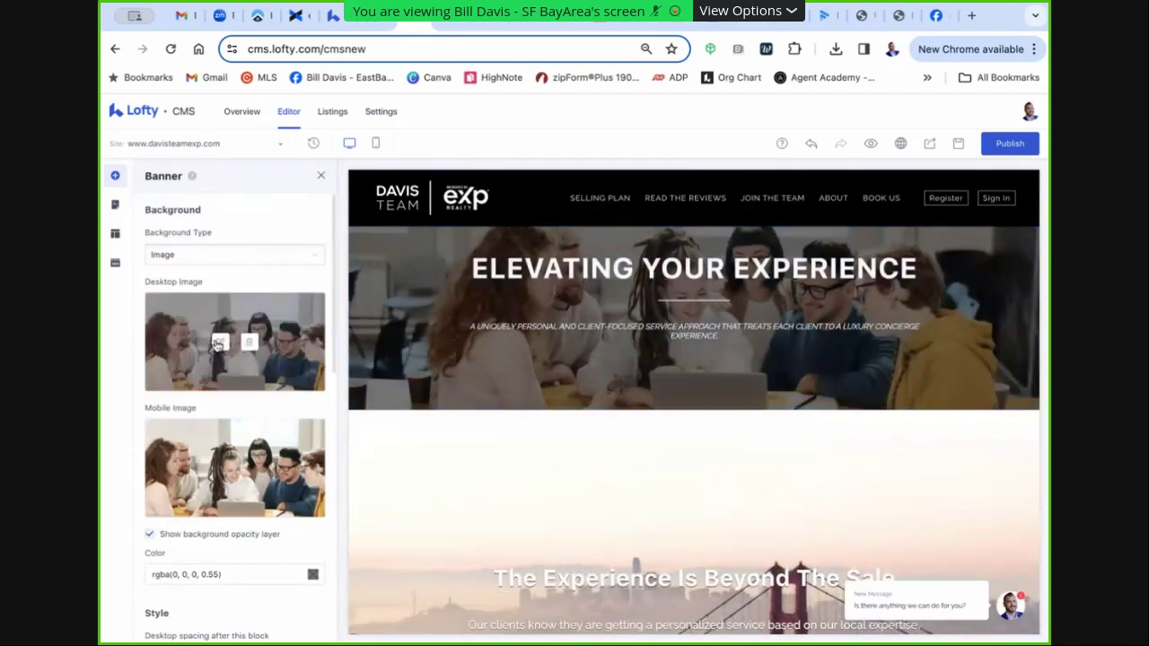
pyautogui.click(195, 256)
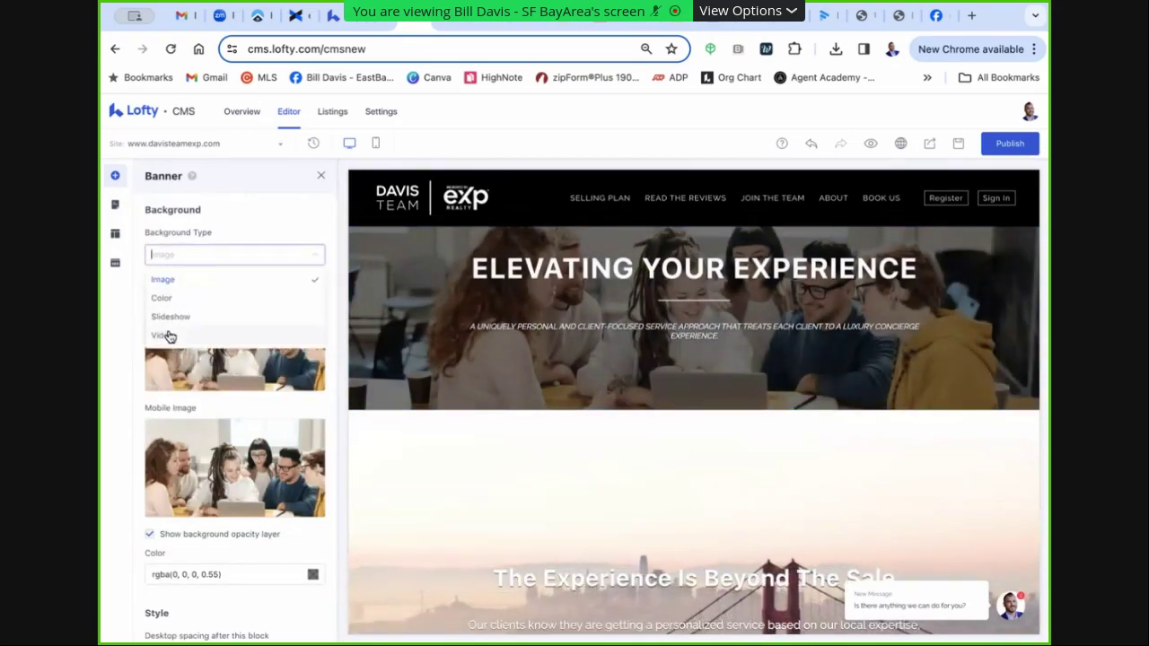
pyautogui.click(141, 302)
pyautogui.scroll(-4, 138, 306)
pyautogui.scroll(-6, 243, 410)
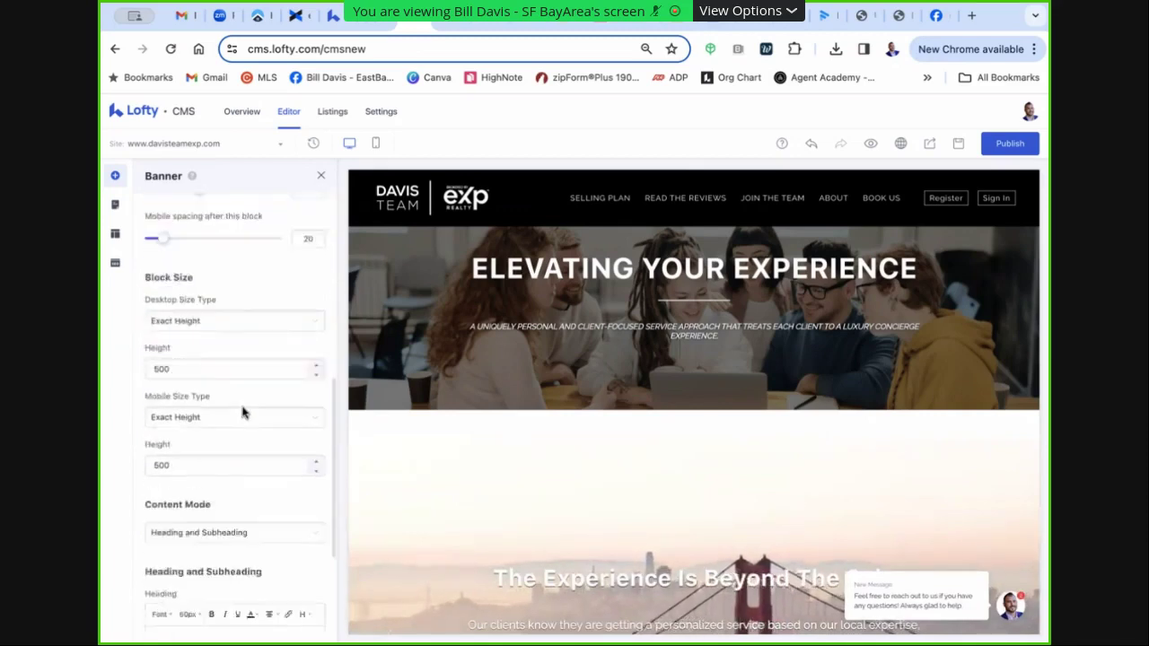
pyautogui.scroll(-5, 252, 432)
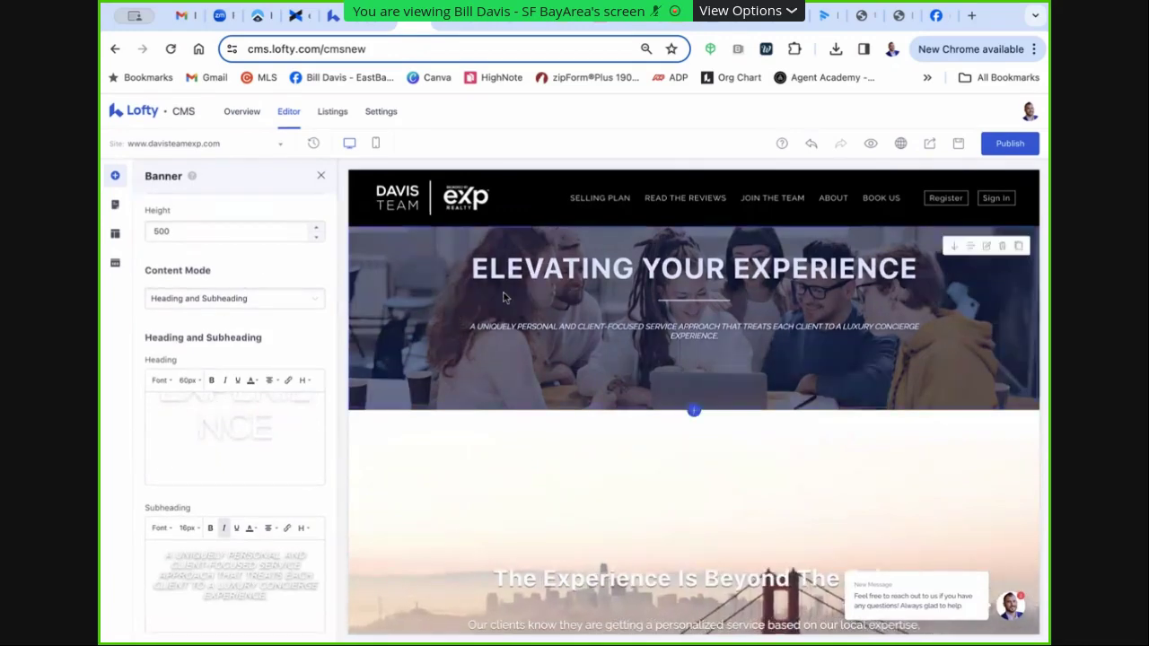
pyautogui.click(1002, 247)
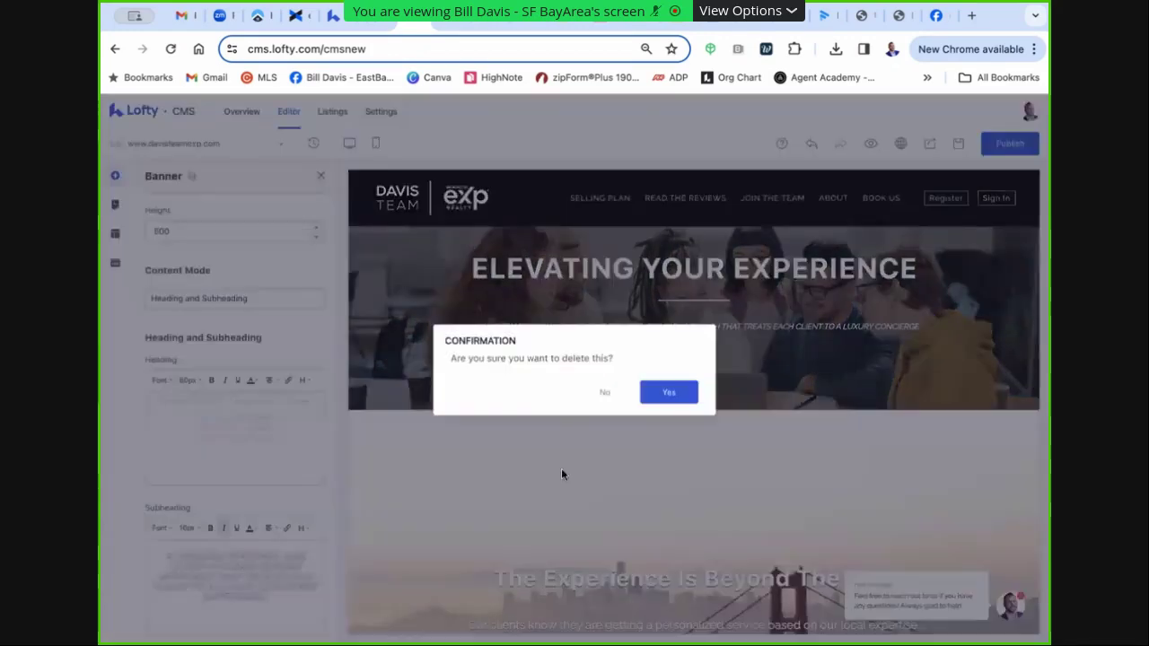
pyautogui.click(670, 389)
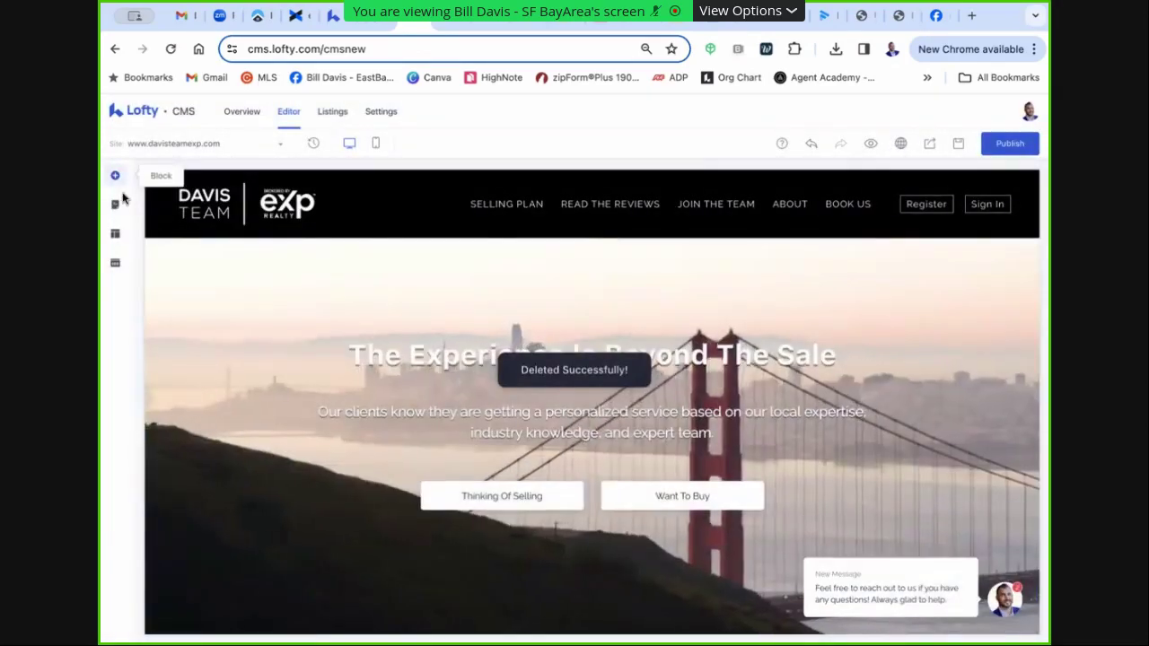
# Look over the Banner and Blog block designs in the block library
pyautogui.click(115, 176)
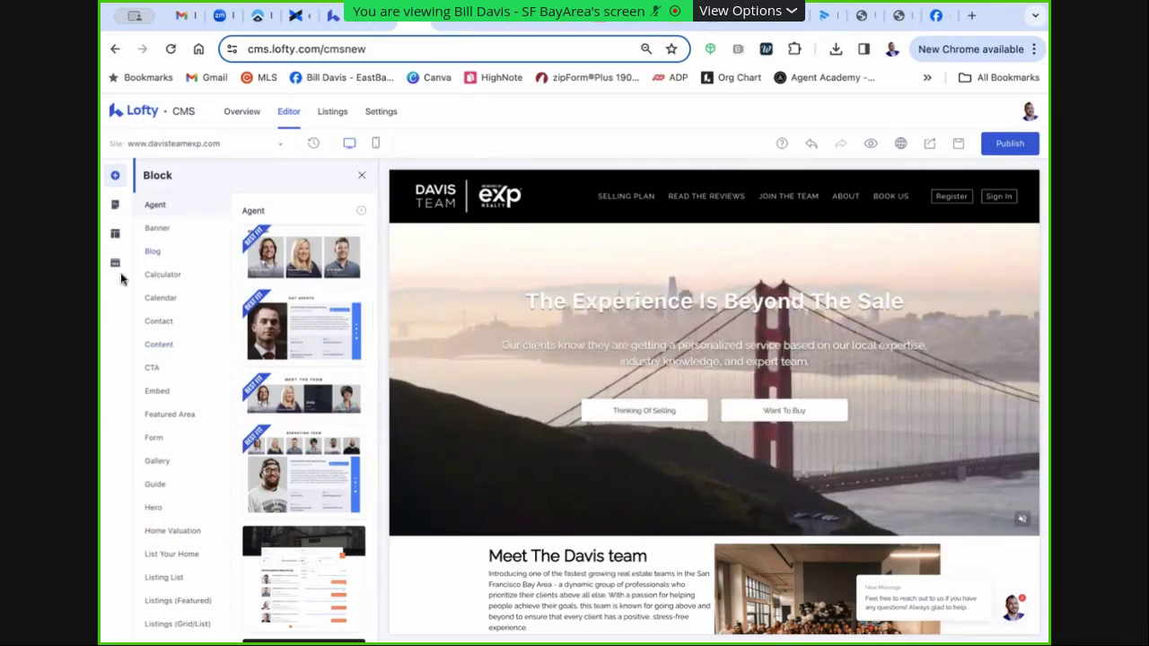
pyautogui.click(155, 230)
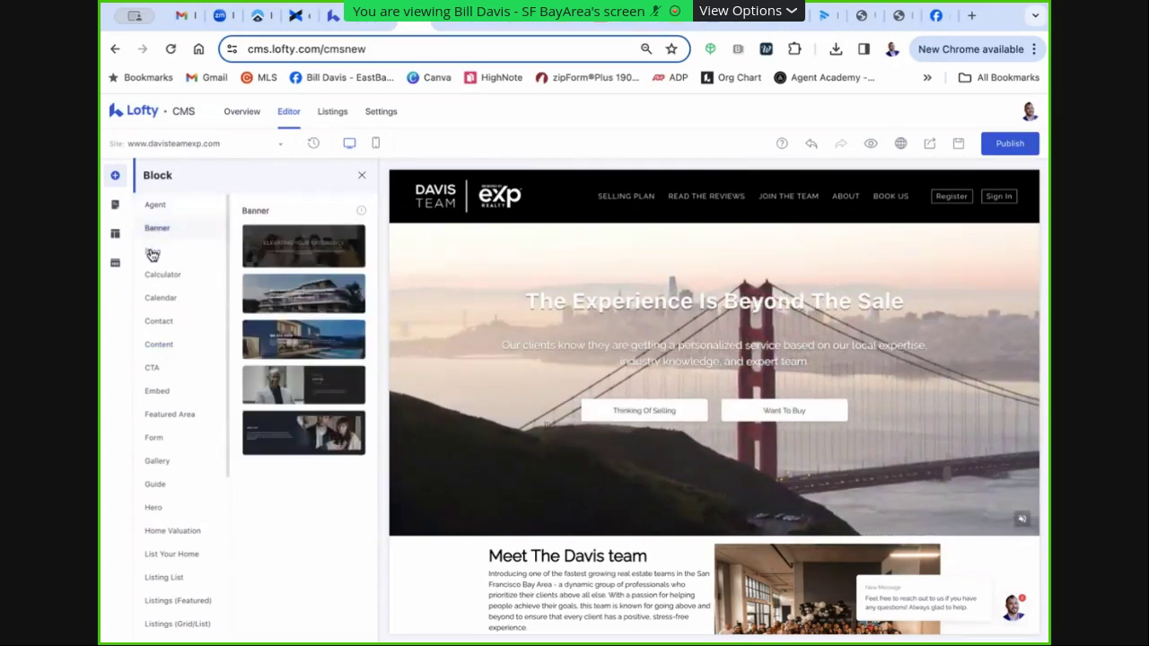
pyautogui.click(153, 253)
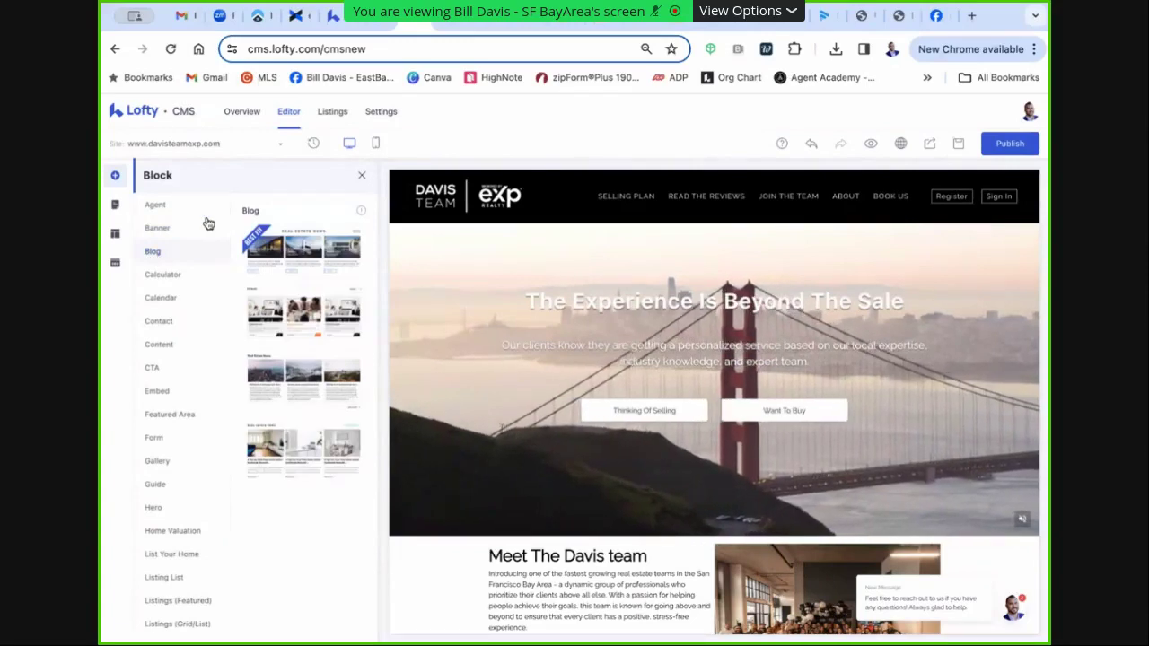
# Try the second mortgage calculator block, with its contact form, above the Home page's hero section, and delete it
pyautogui.click(165, 275)
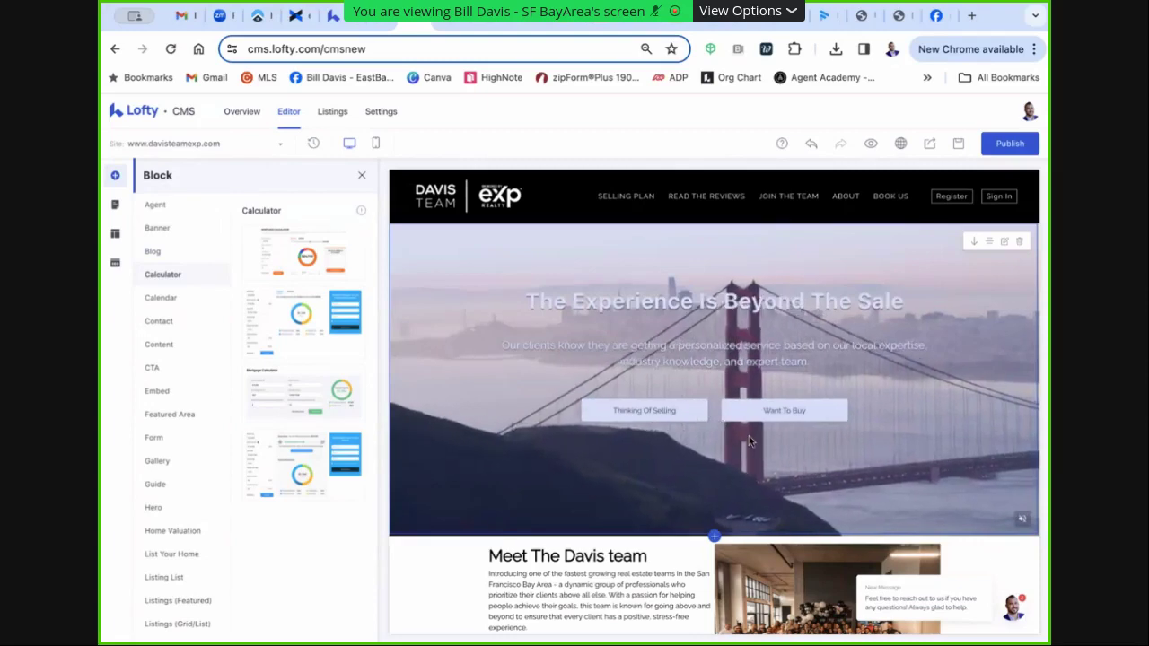
pyautogui.moveTo(314, 334); pyautogui.dragTo(575, 274)
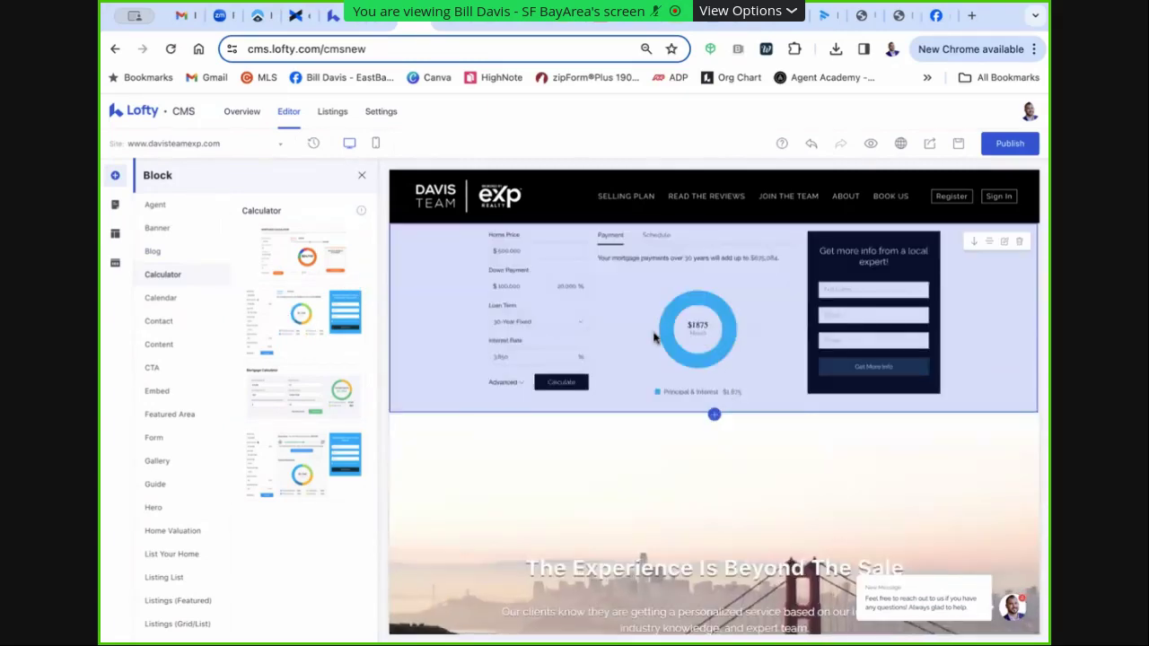
pyautogui.click(1020, 242)
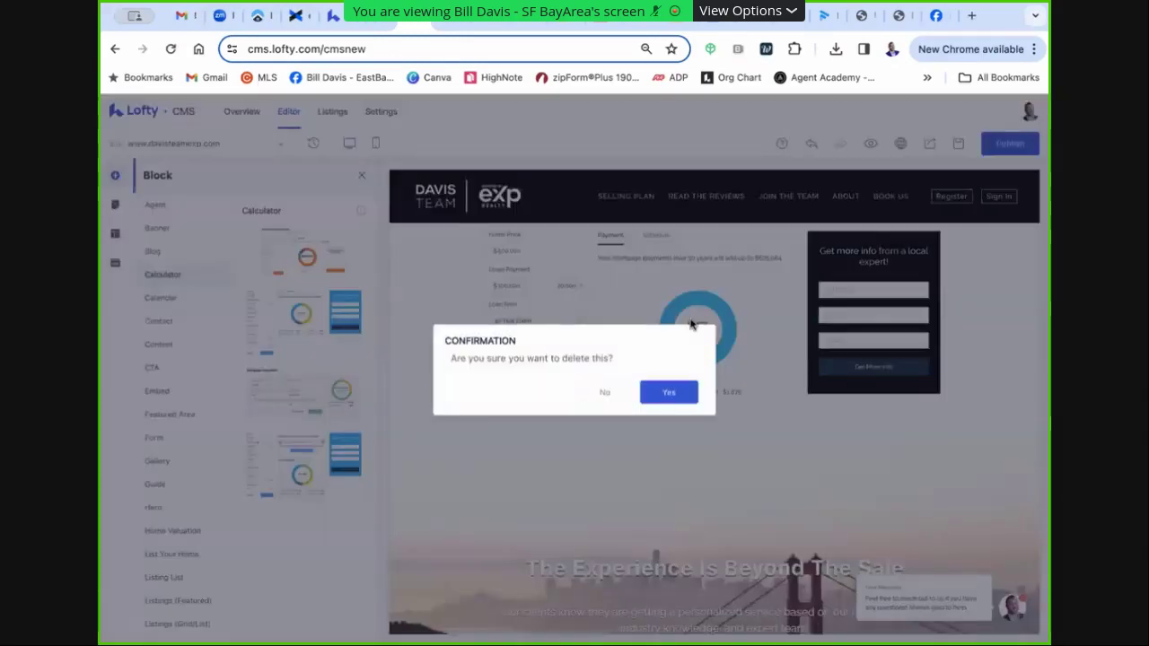
pyautogui.click(669, 391)
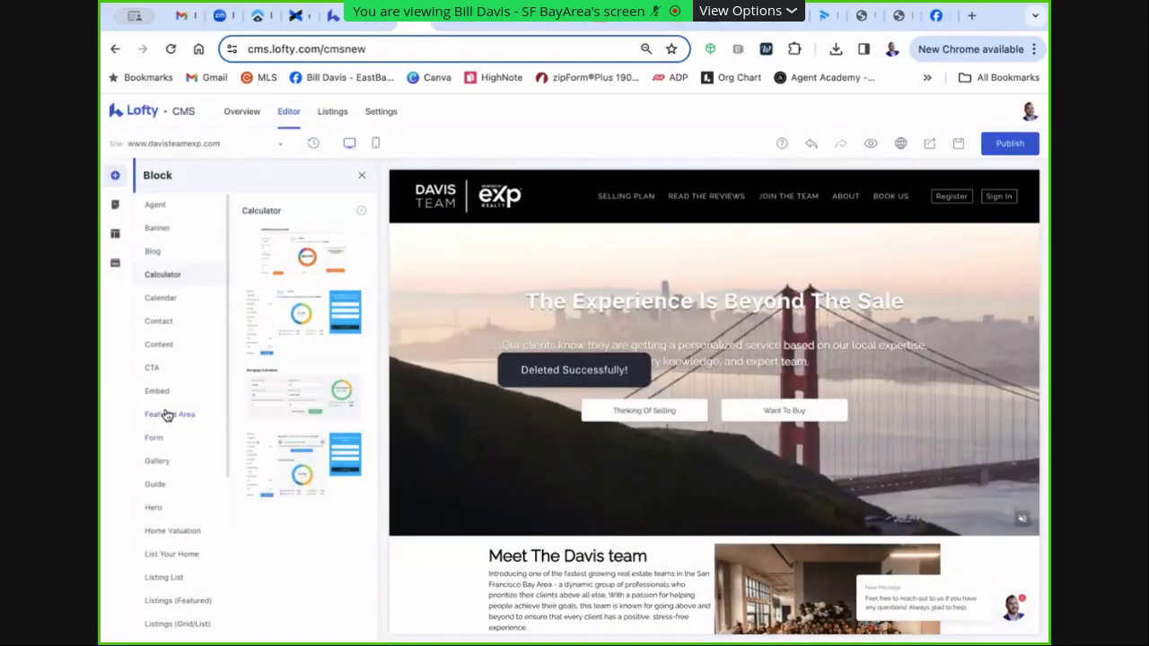
# Try the Calendar block above the Home page's hero section, and delete it
pyautogui.click(155, 323)
pyautogui.click(159, 298)
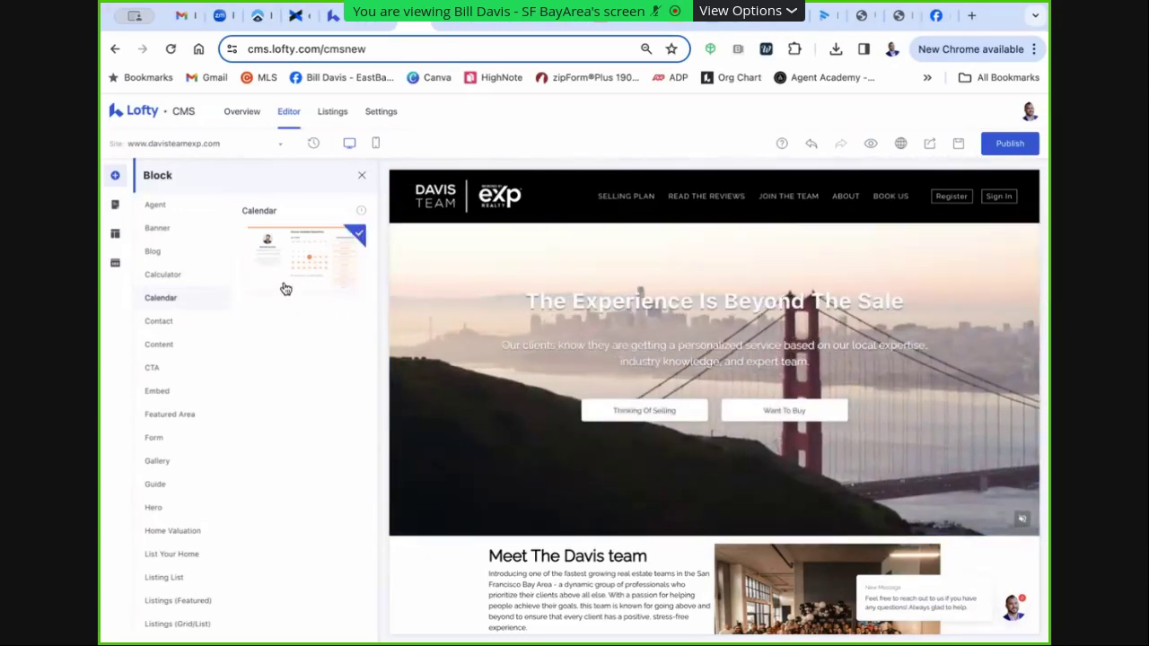
pyautogui.moveTo(282, 276); pyautogui.dragTo(613, 272)
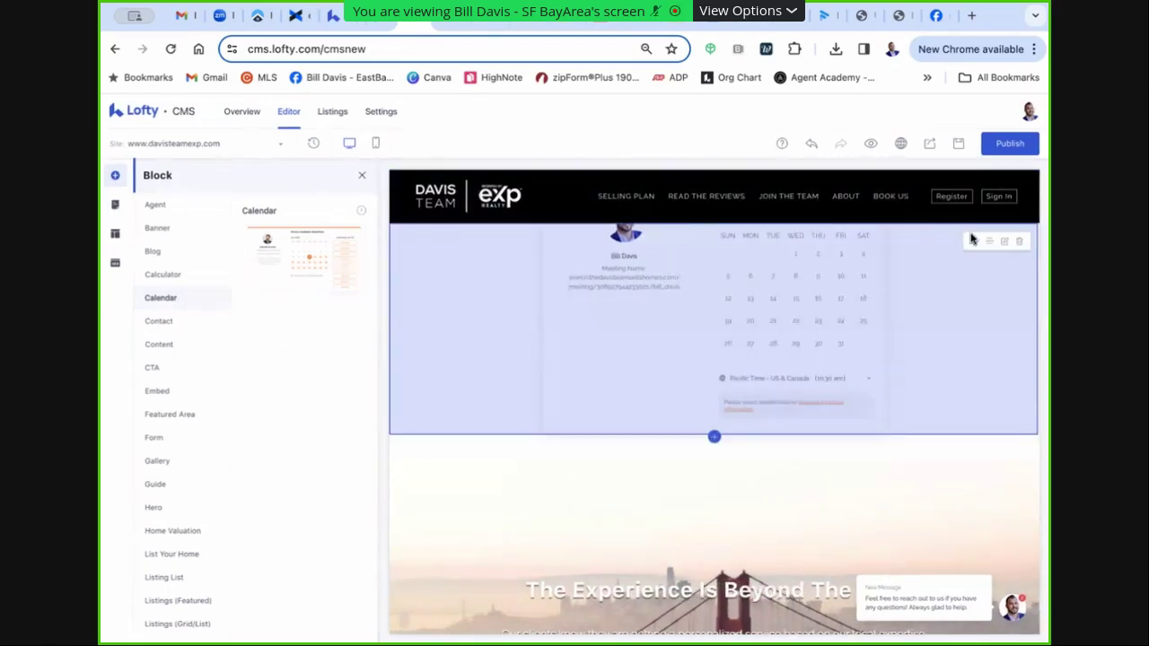
pyautogui.click(1012, 241)
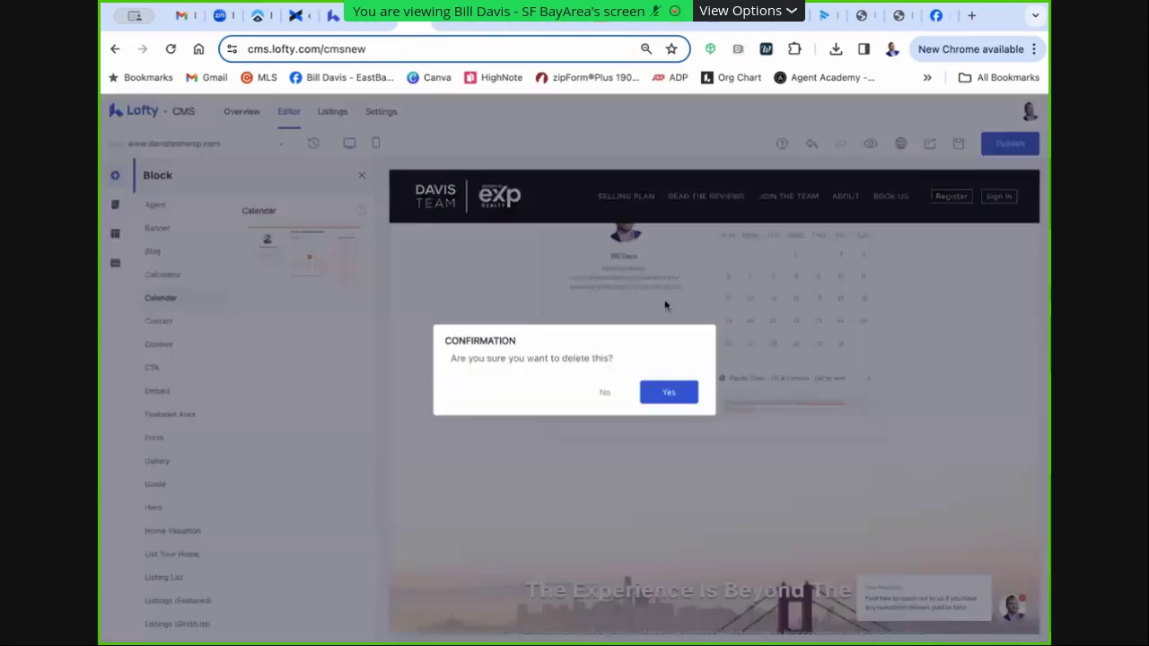
pyautogui.click(649, 387)
# Look through the remaining block categories, including the List Your Home, Video, Vendor and Reviews designs
pyautogui.scroll(-2, 185, 440)
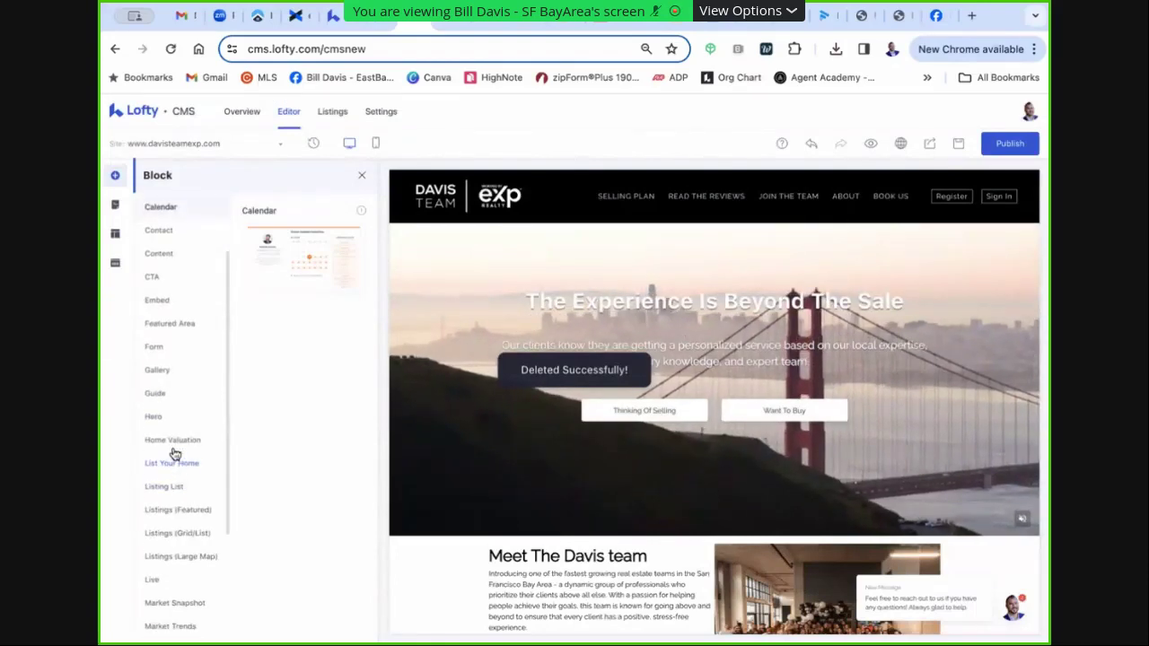
pyautogui.click(173, 463)
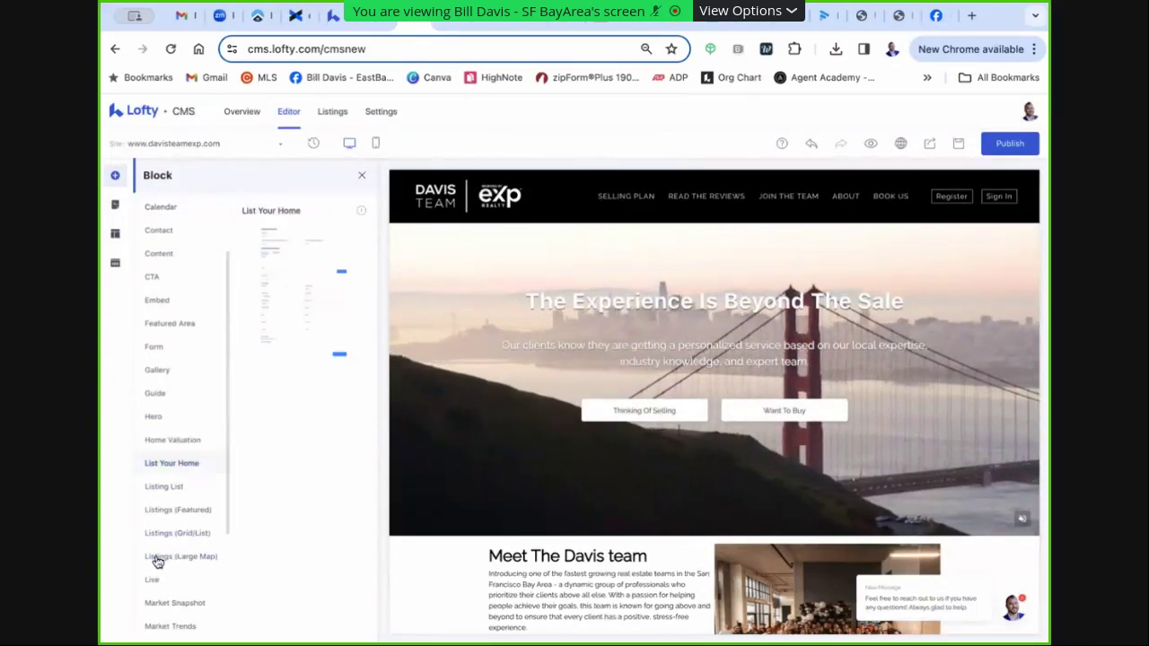
pyautogui.scroll(-3, 159, 585)
pyautogui.scroll(2, 152, 269)
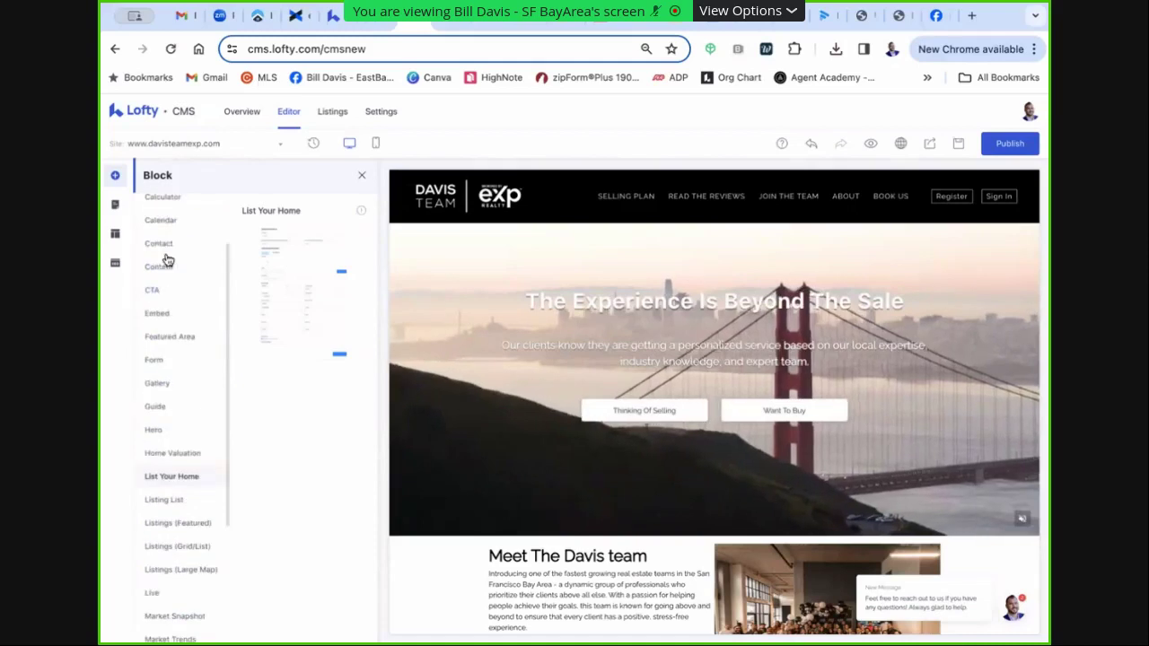
pyautogui.scroll(-3, 184, 285)
pyautogui.click(171, 634)
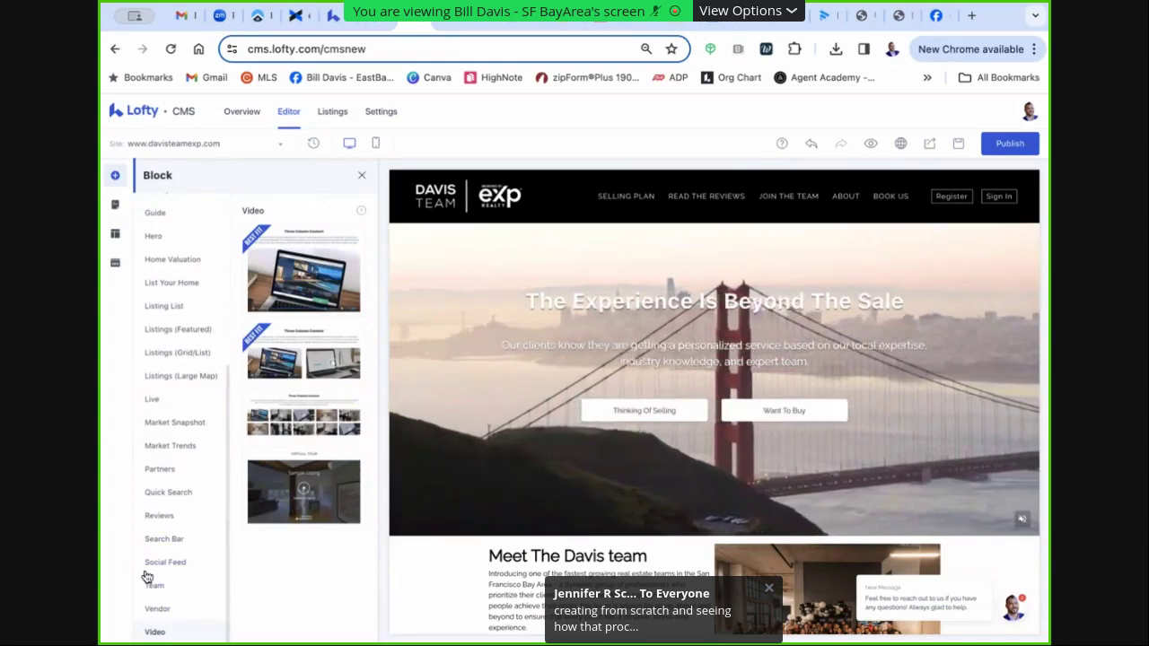
pyautogui.click(157, 610)
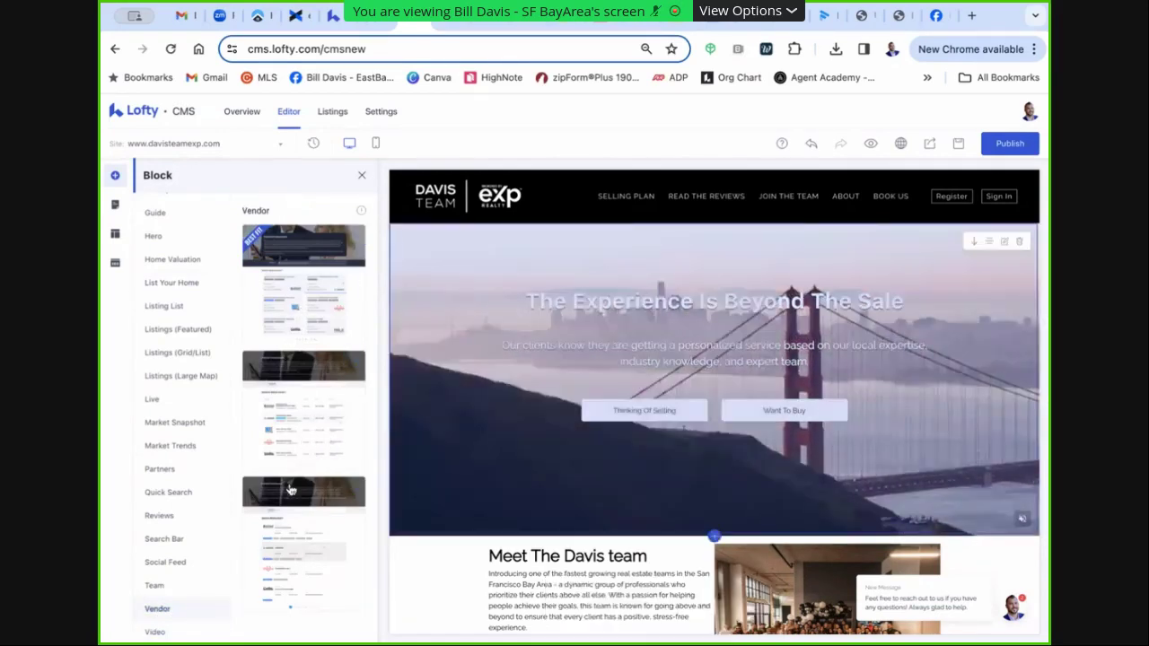
pyautogui.click(177, 518)
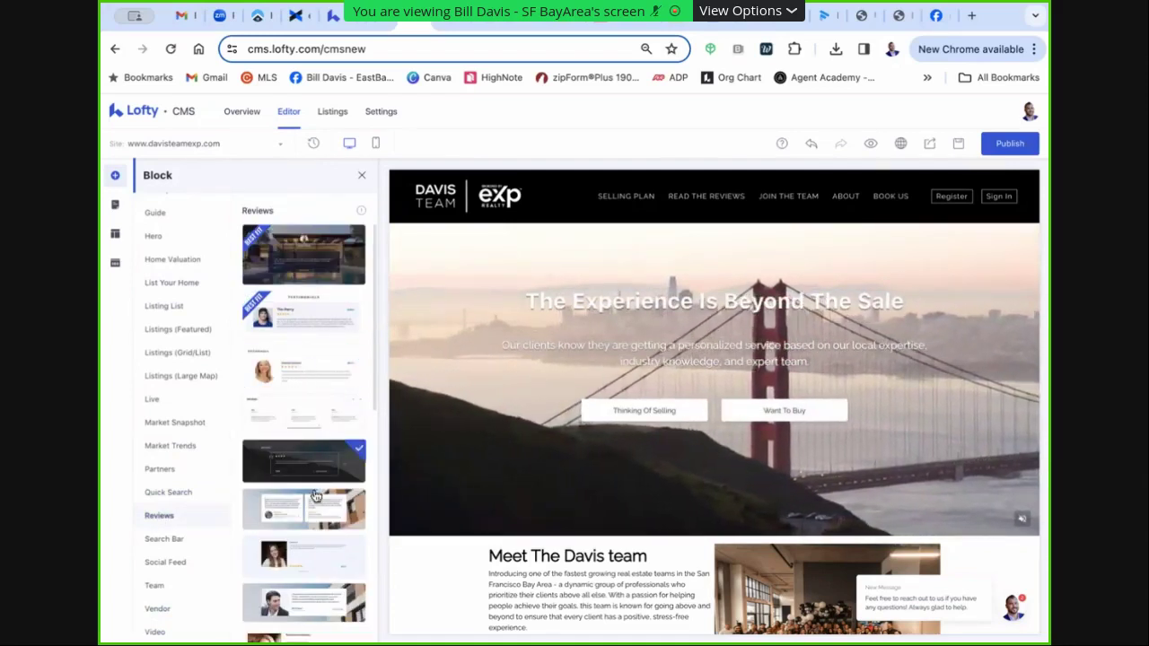
# Try the two-card Reviews block with the building photo above the Home page's hero section, and open its settings
pyautogui.moveTo(298, 515); pyautogui.dragTo(719, 373)
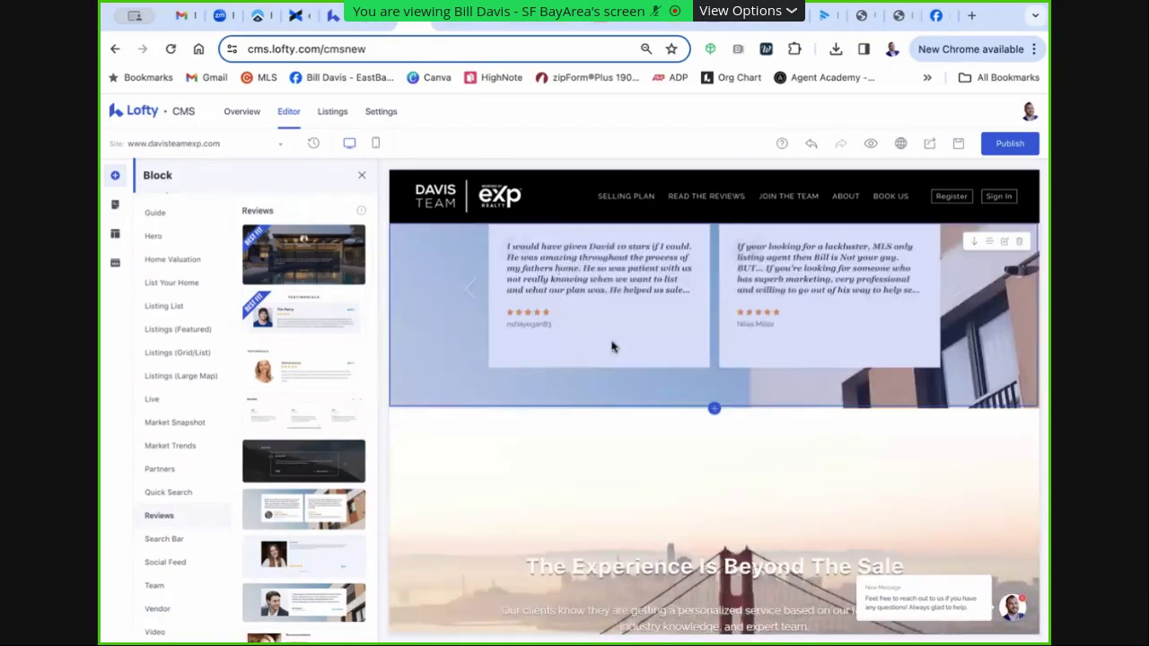
pyautogui.click(730, 278)
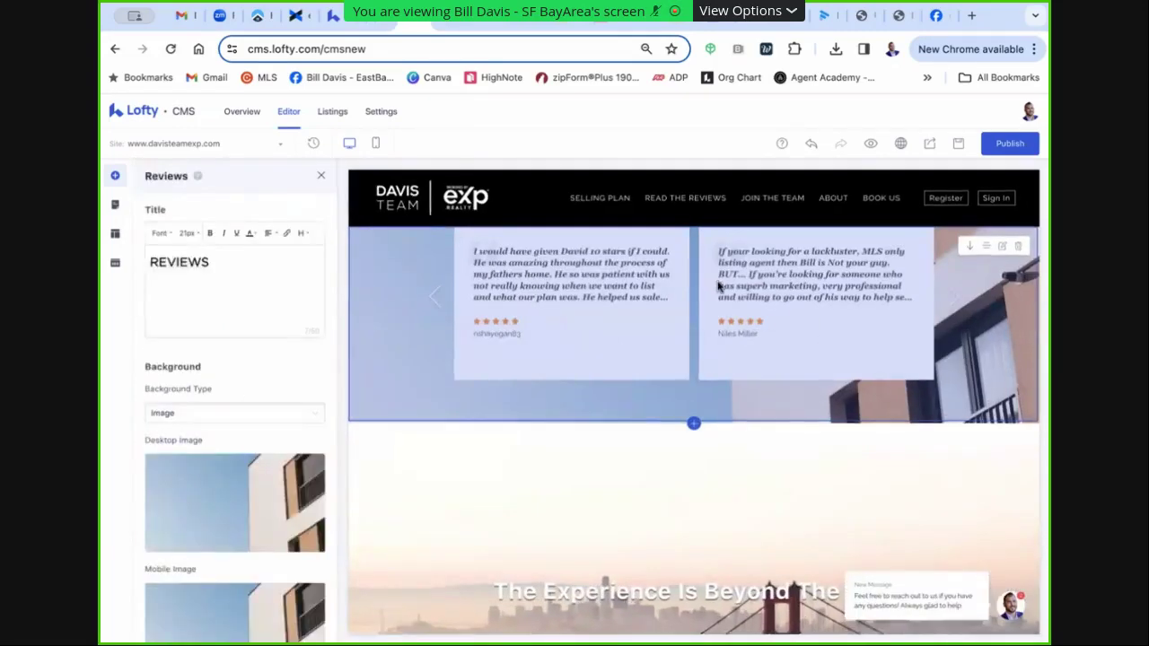
pyautogui.scroll(-5, 261, 386)
pyautogui.scroll(-4, 260, 388)
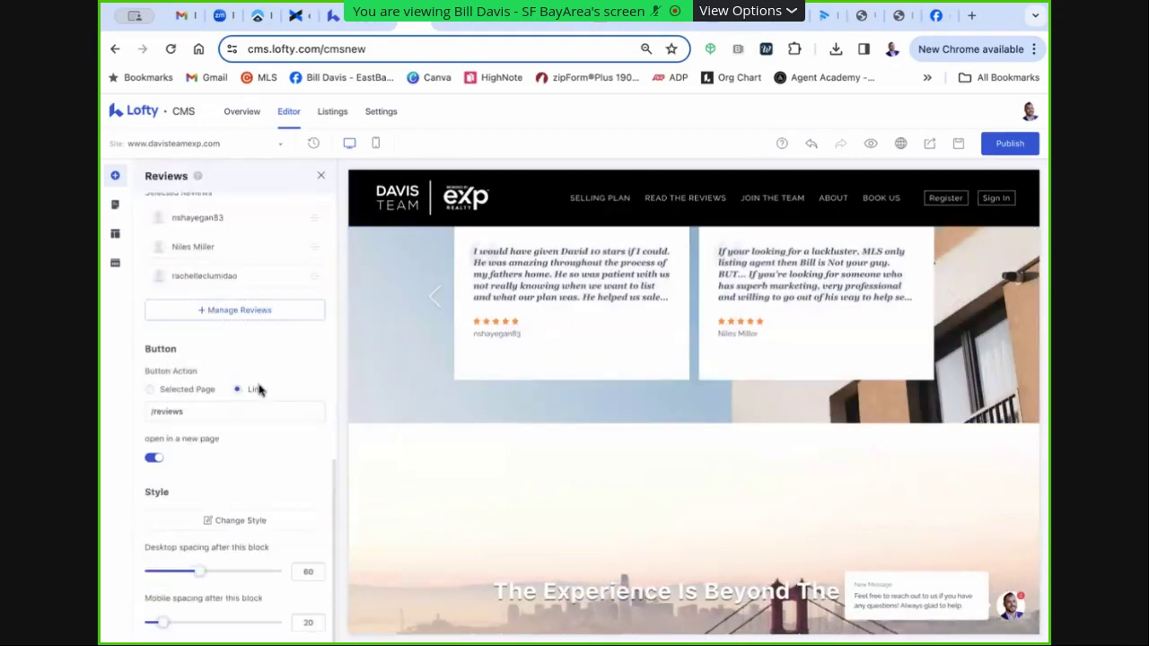
pyautogui.scroll(1, 256, 390)
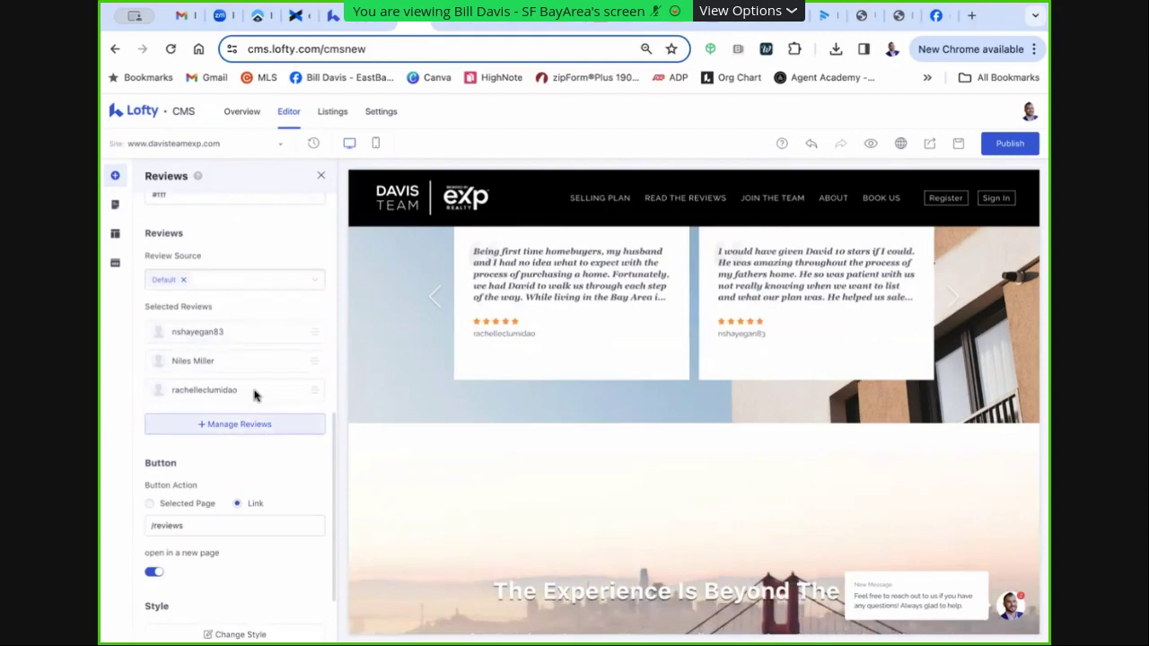
# Examine the reviews library used to choose the block's displayed reviews, and close it without changing the selection
pyautogui.click(241, 424)
pyautogui.scroll(-10, 493, 372)
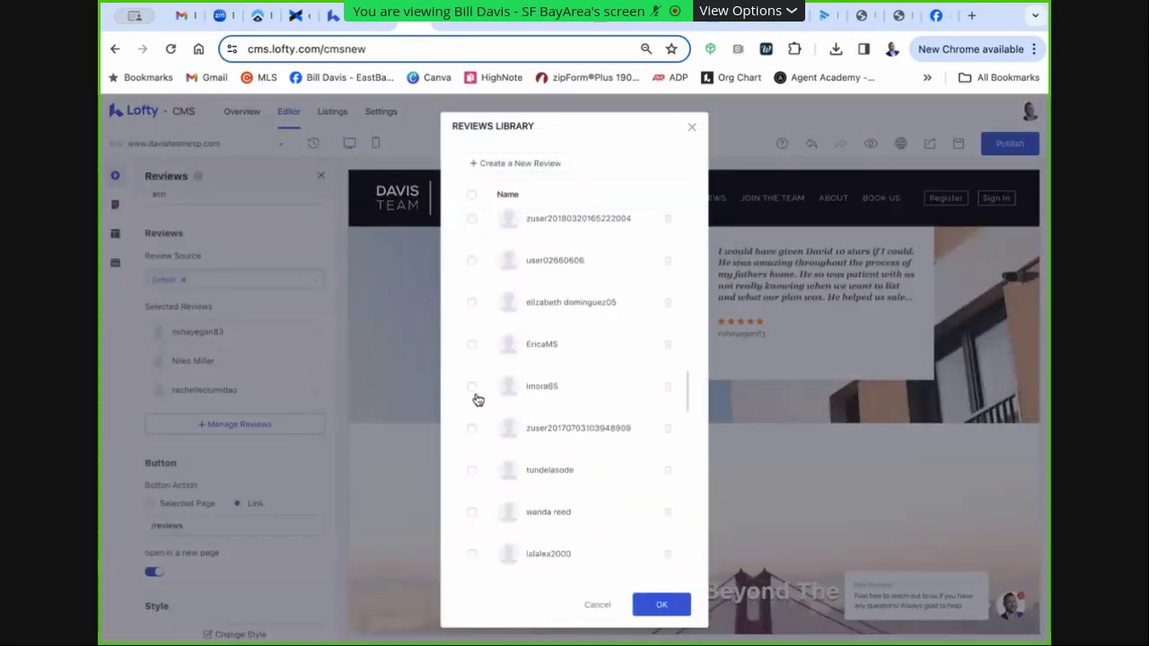
pyautogui.scroll(-5, 596, 398)
pyautogui.scroll(15, 554, 368)
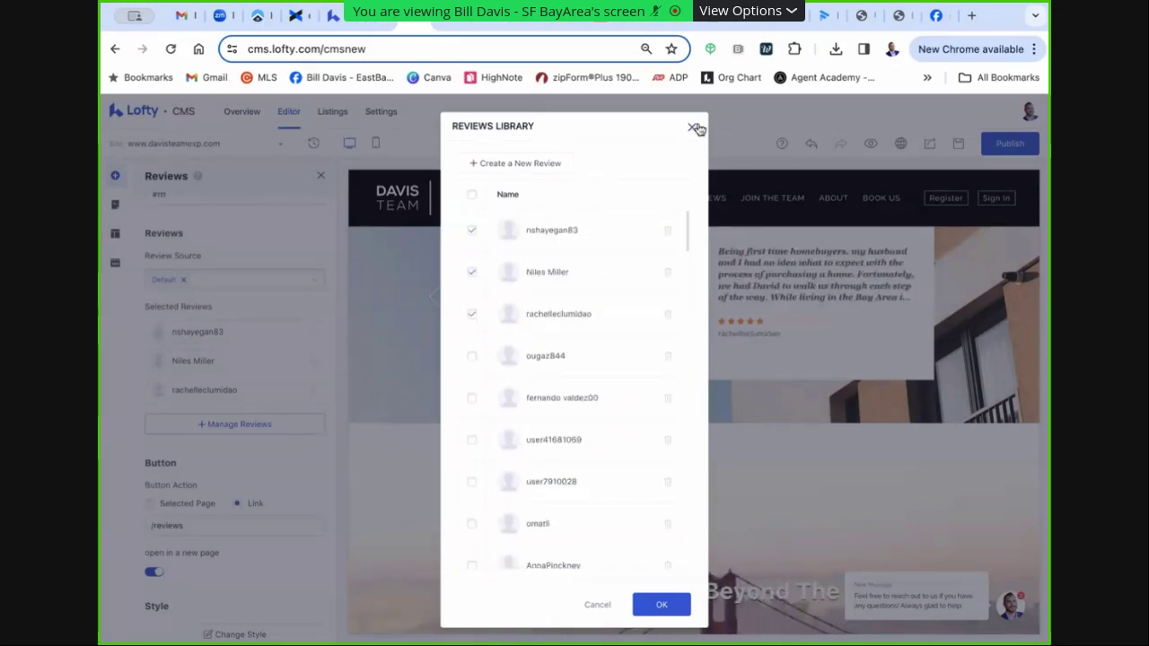
pyautogui.click(694, 128)
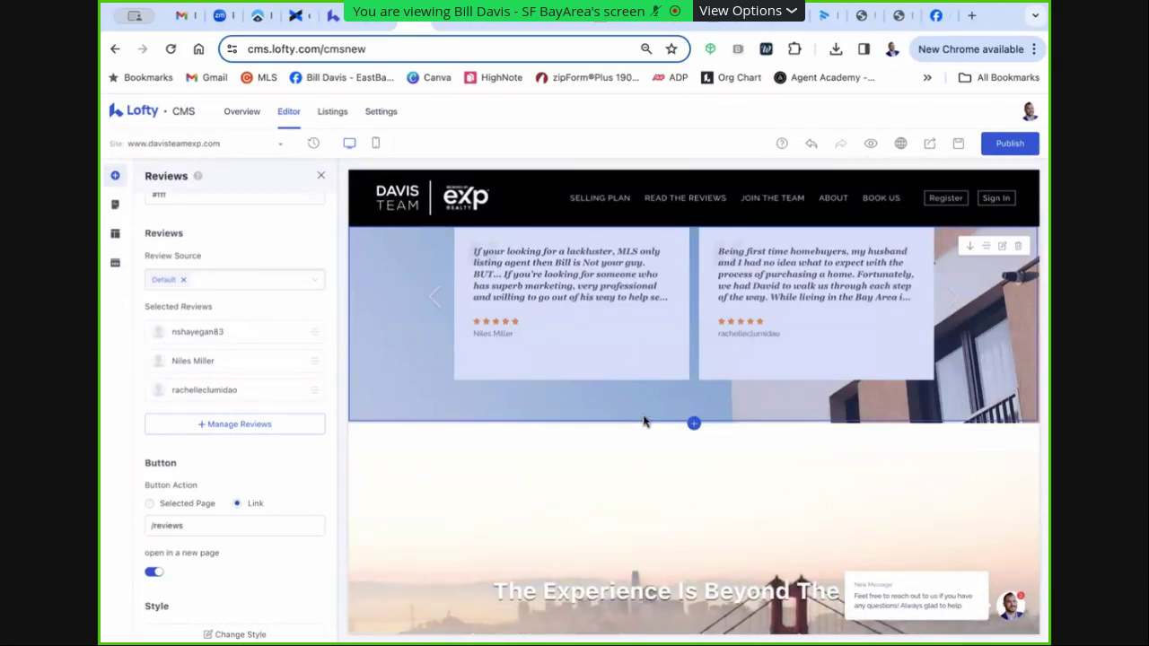
# Delete the Reviews block from above the Home page's hero section
pyautogui.scroll(-2, 225, 451)
pyautogui.scroll(6, 225, 455)
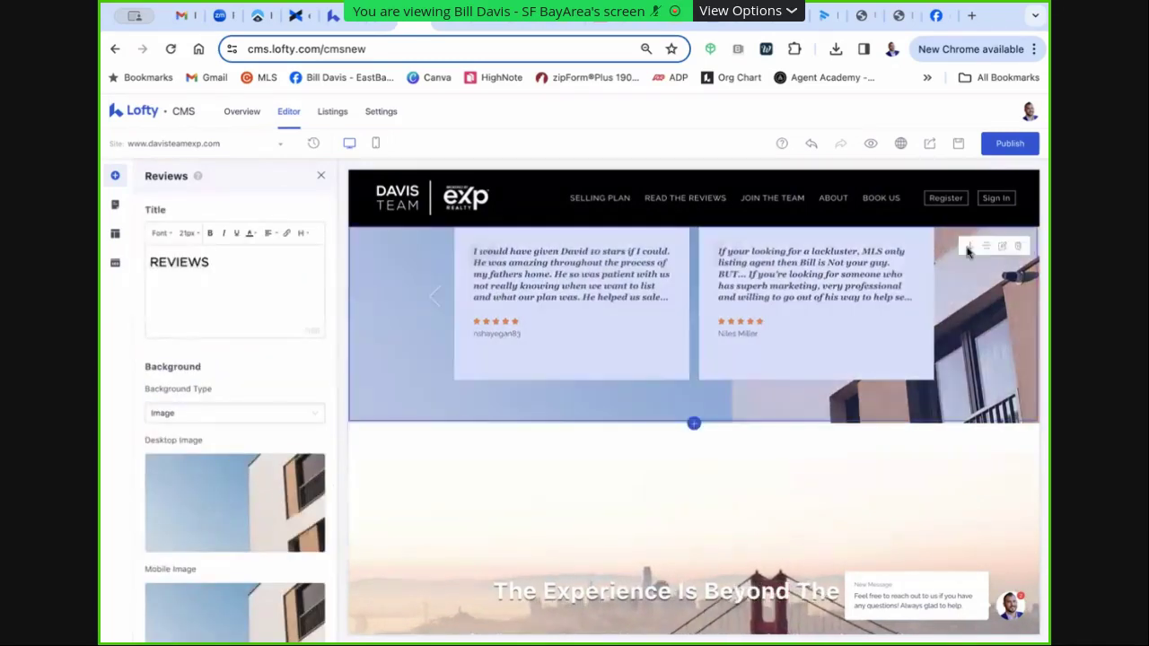
pyautogui.click(1026, 252)
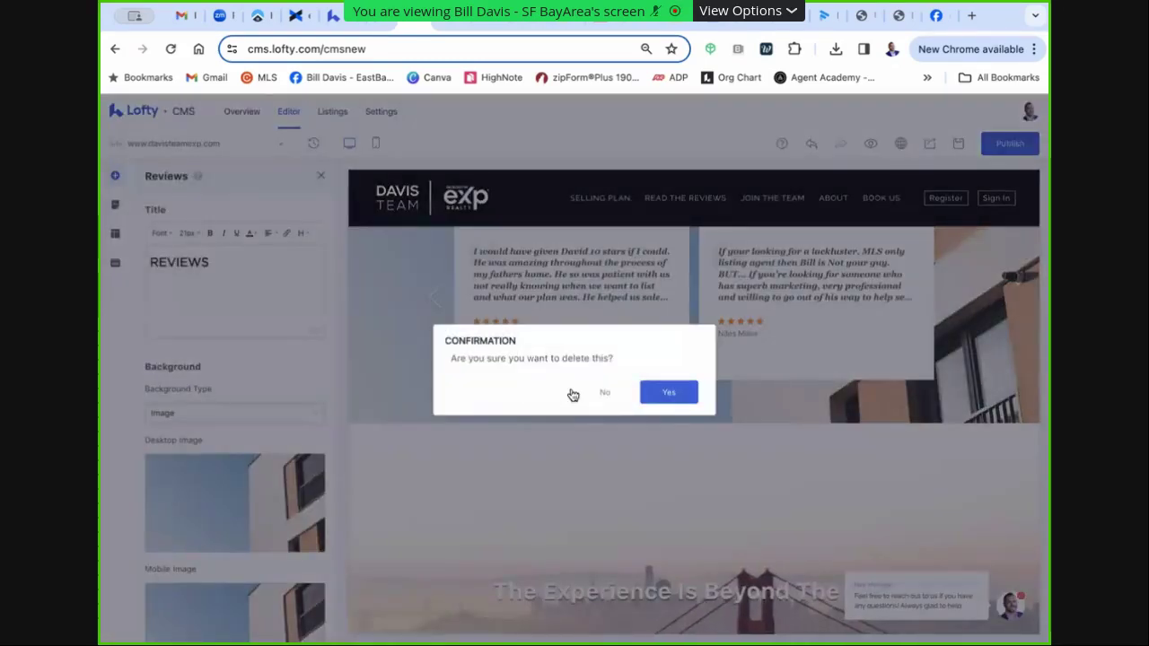
pyautogui.click(669, 392)
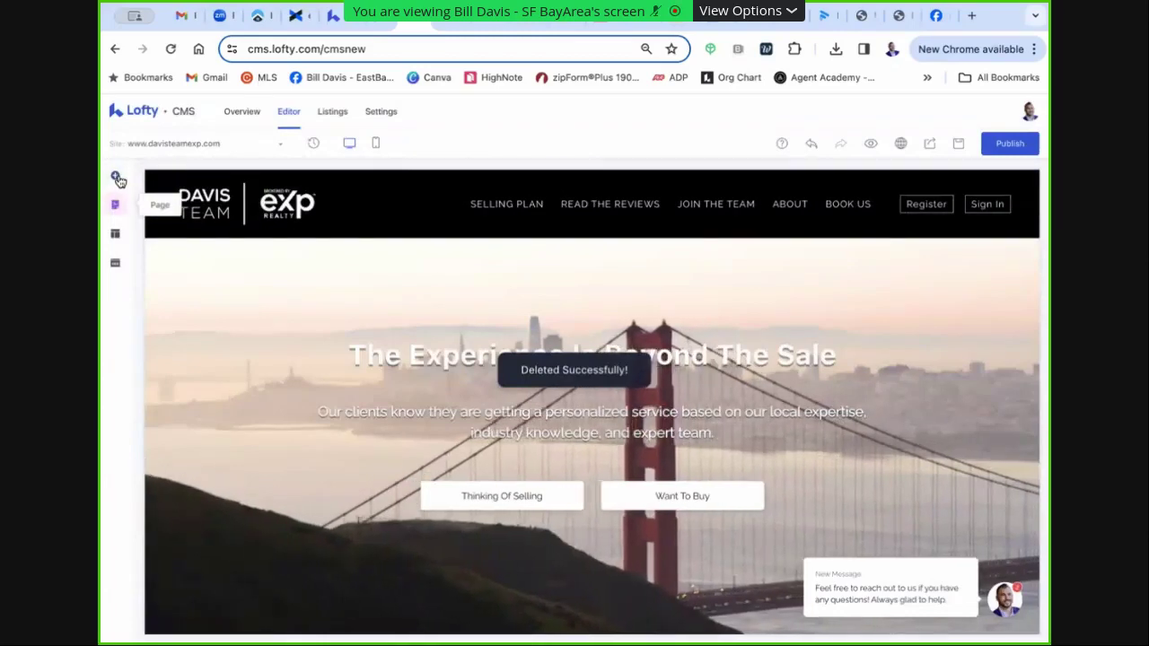
# Start adding a page and look over the Home, Listings, Market Snapshot and Sell My Home templates
pyautogui.click(115, 205)
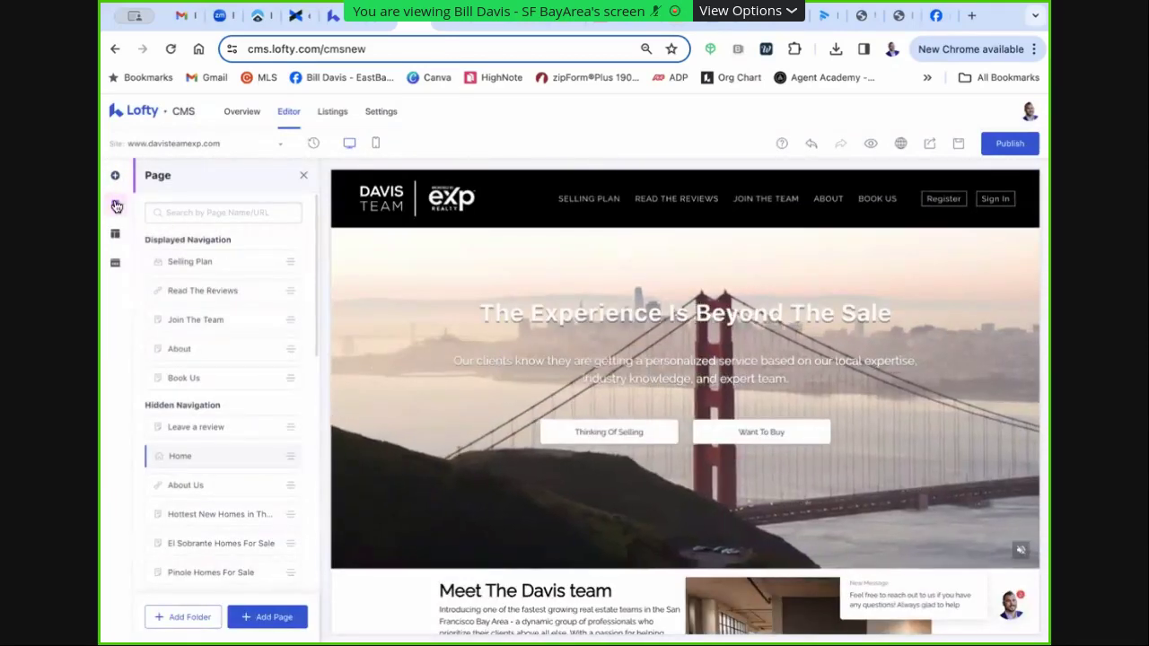
pyautogui.scroll(-1, 221, 318)
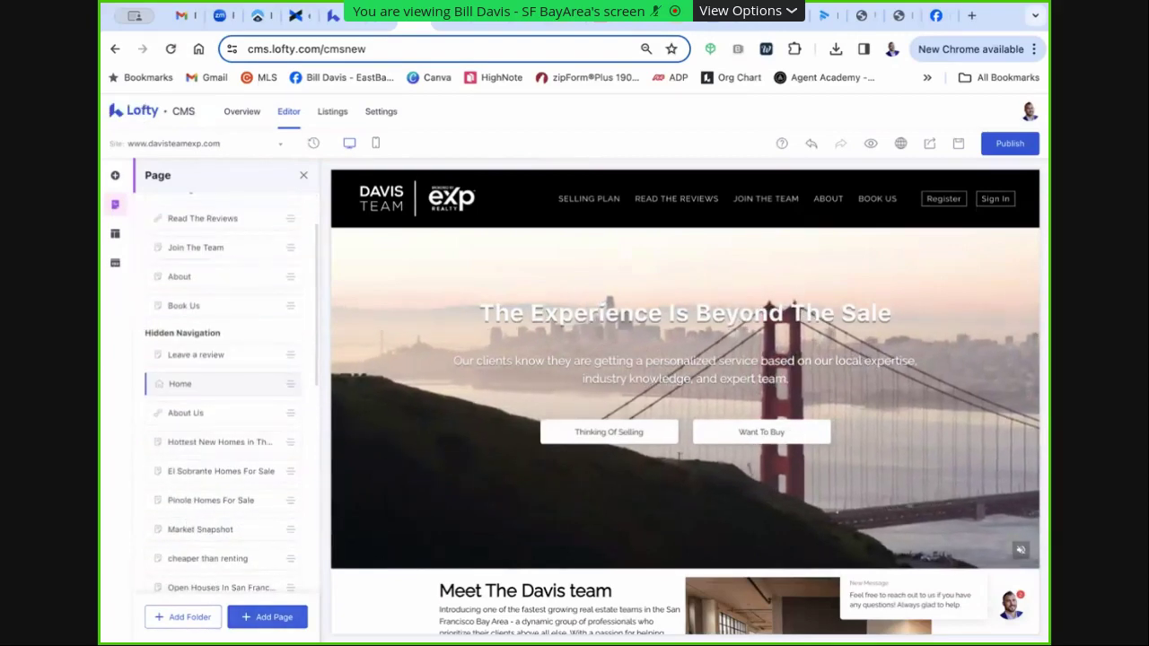
pyautogui.click(259, 620)
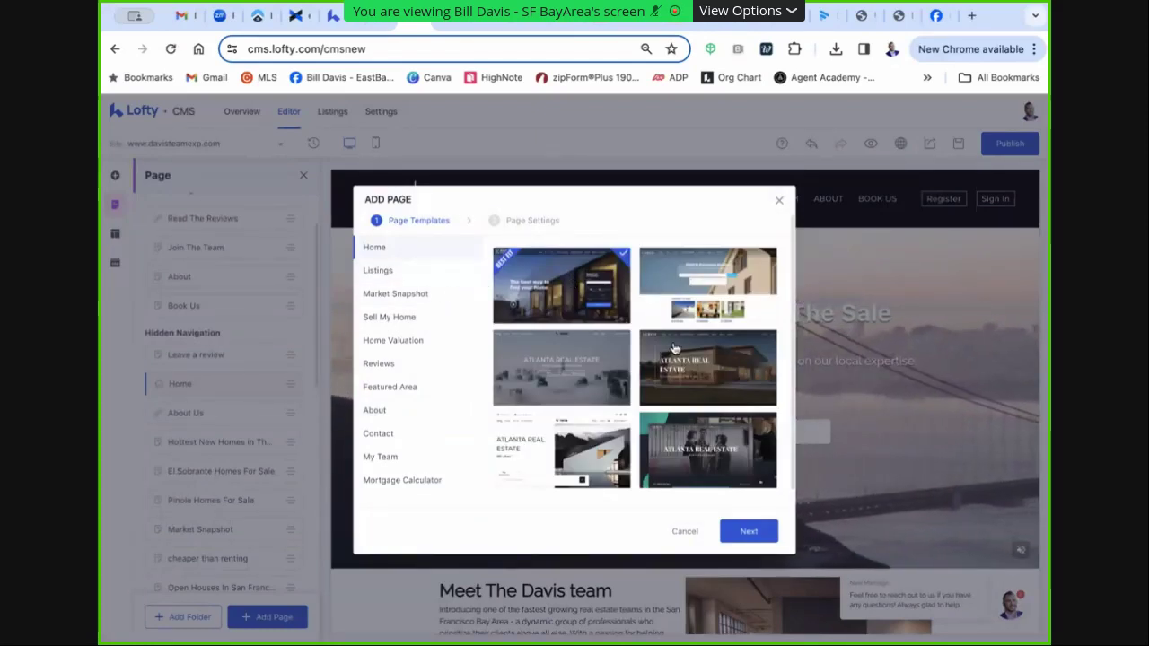
pyautogui.scroll(-1, 391, 297)
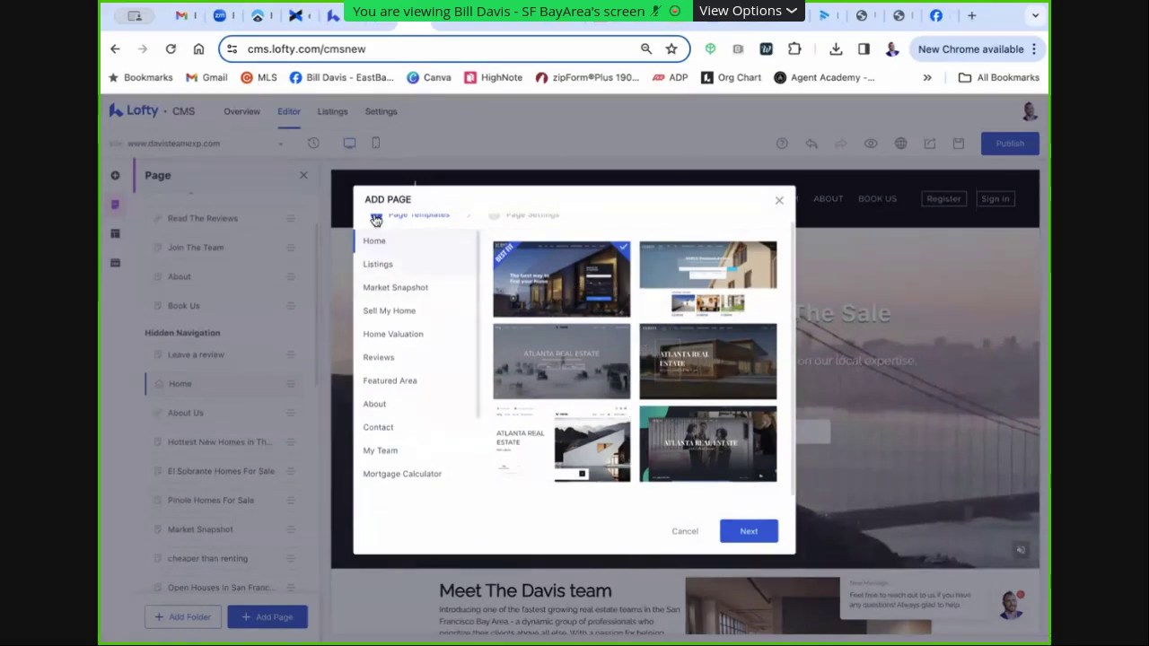
pyautogui.click(395, 271)
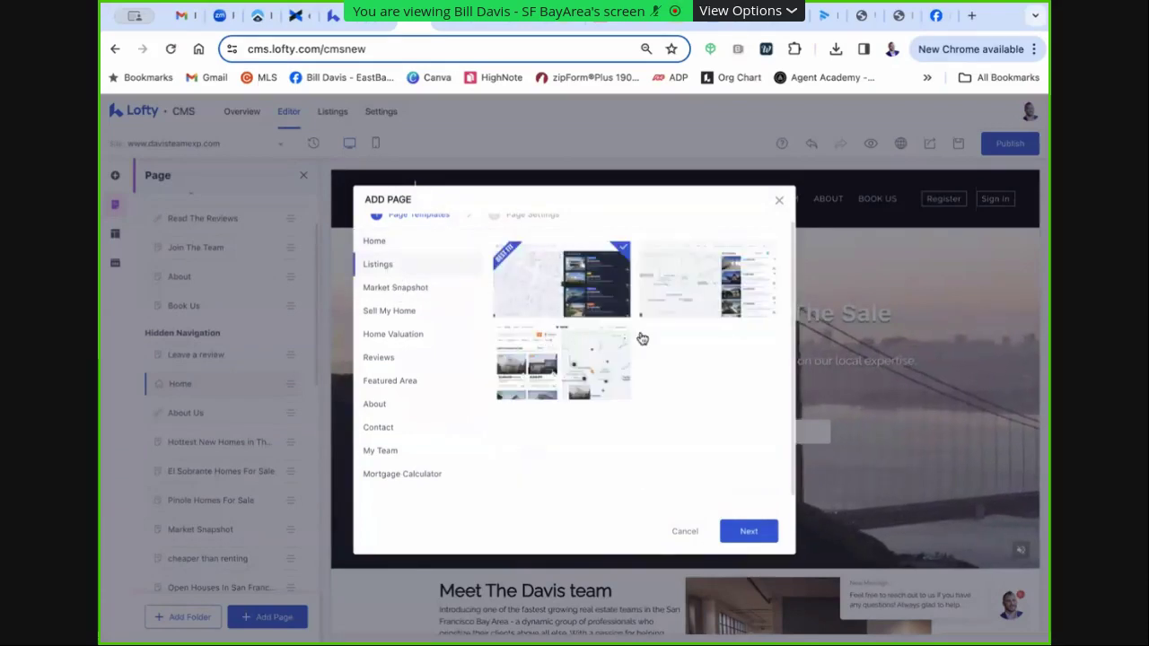
pyautogui.click(420, 291)
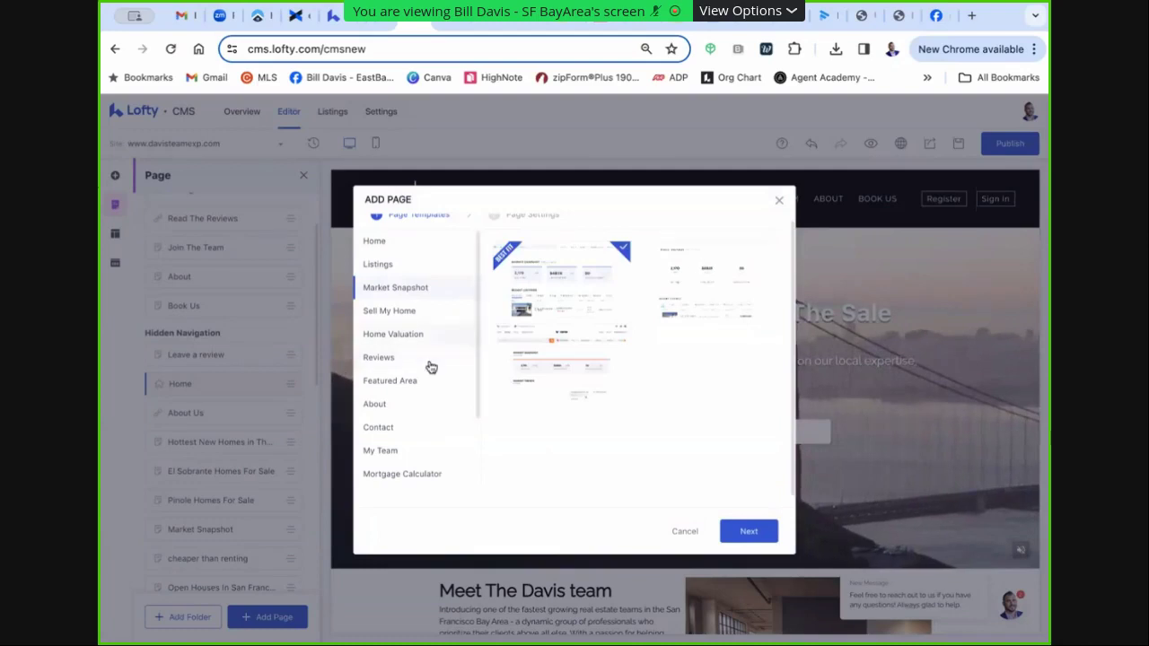
pyautogui.click(398, 312)
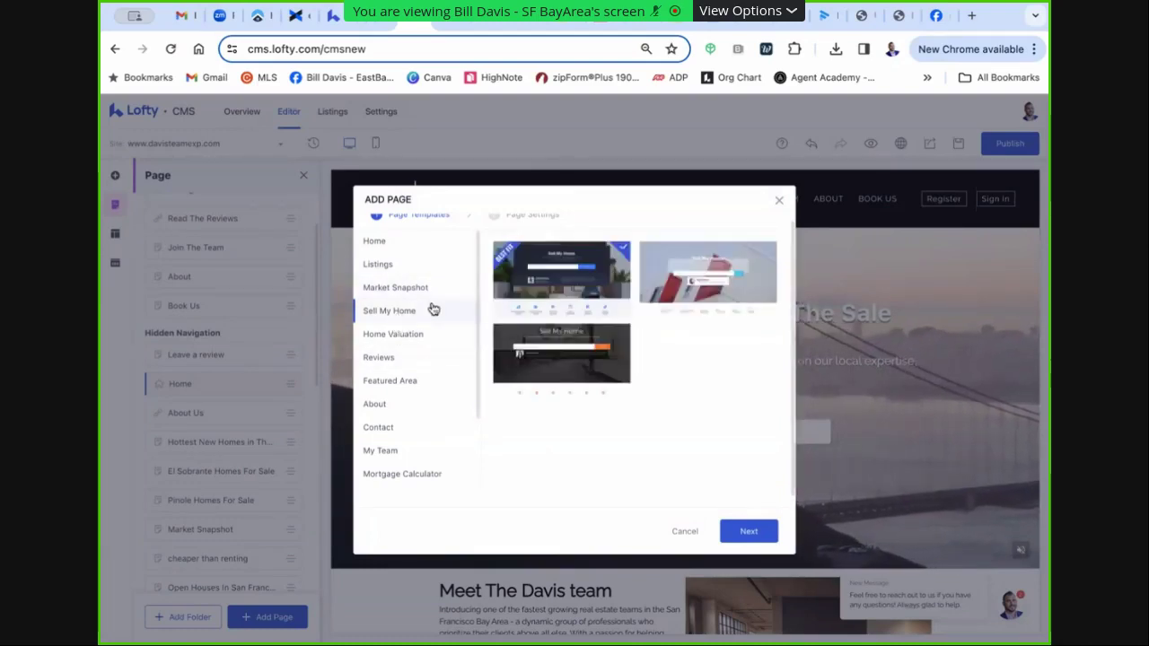
# Look over the Home Valuation, Reviews, My Team, Contact and About page templates, and cancel adding the page
pyautogui.click(392, 335)
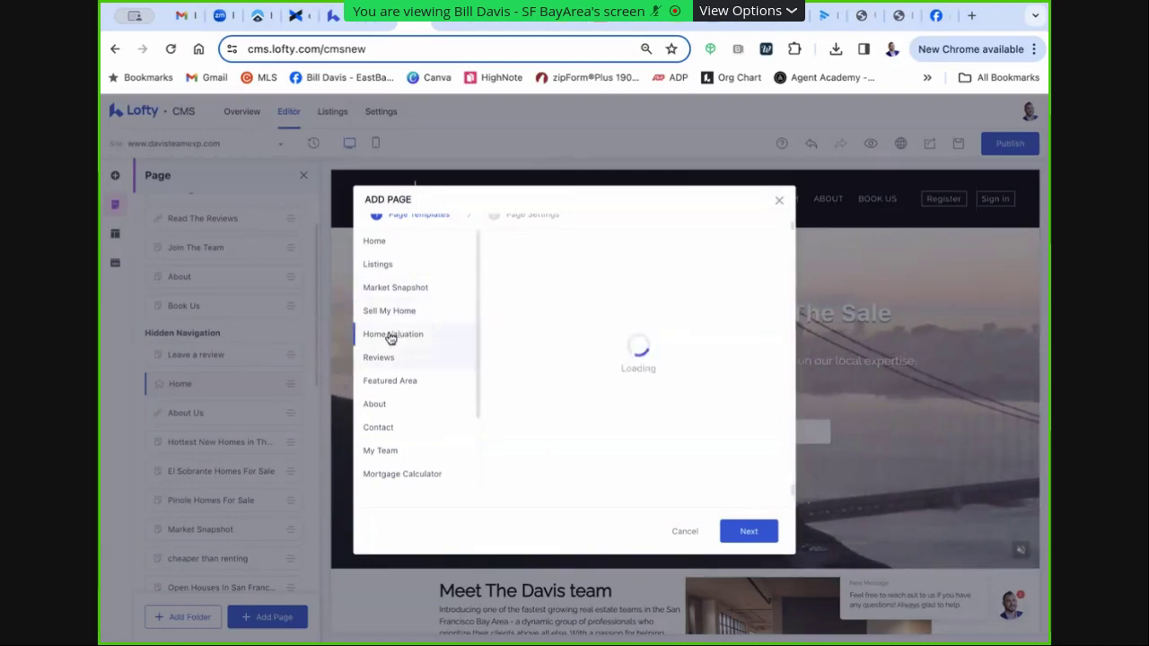
pyautogui.click(381, 361)
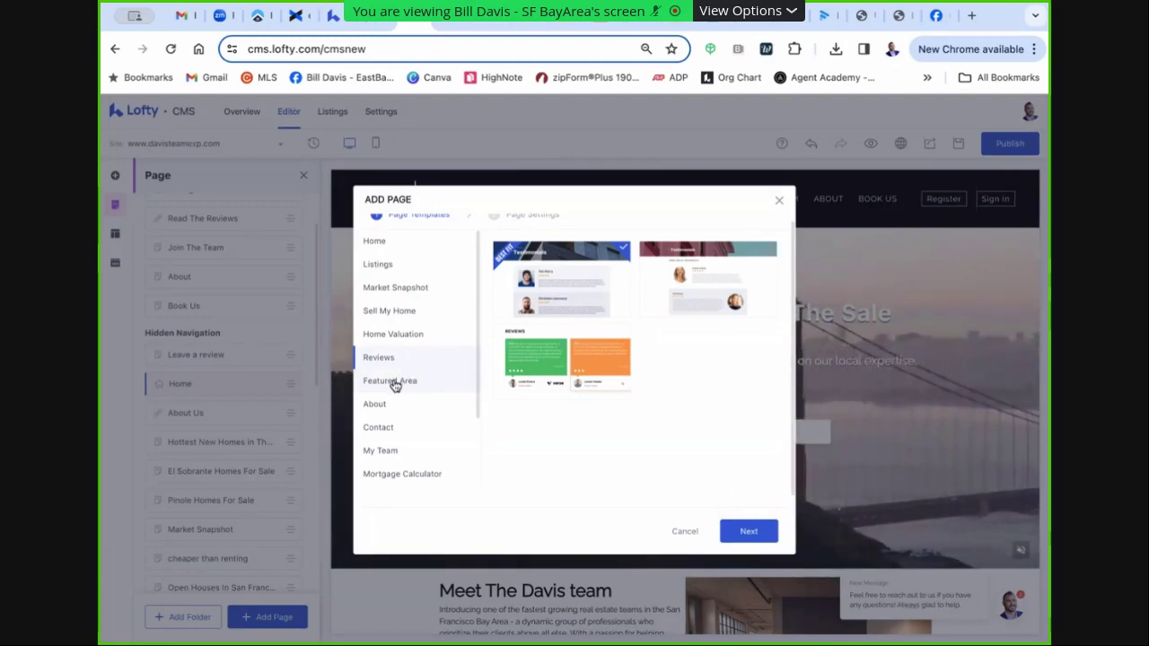
pyautogui.click(397, 453)
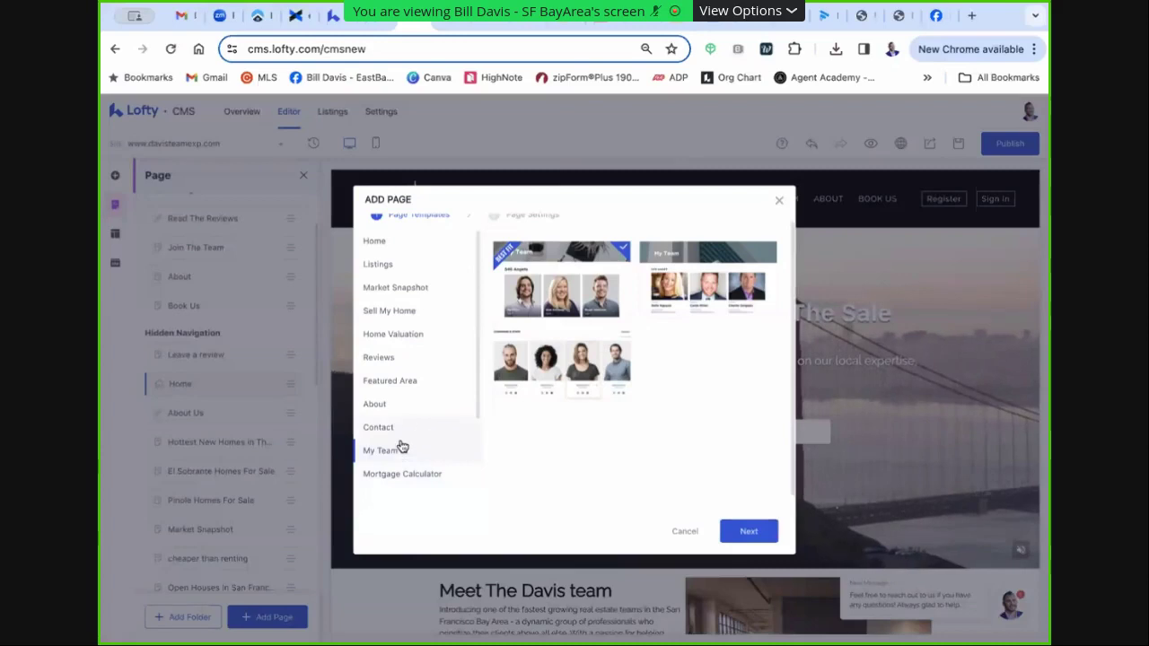
pyautogui.click(392, 434)
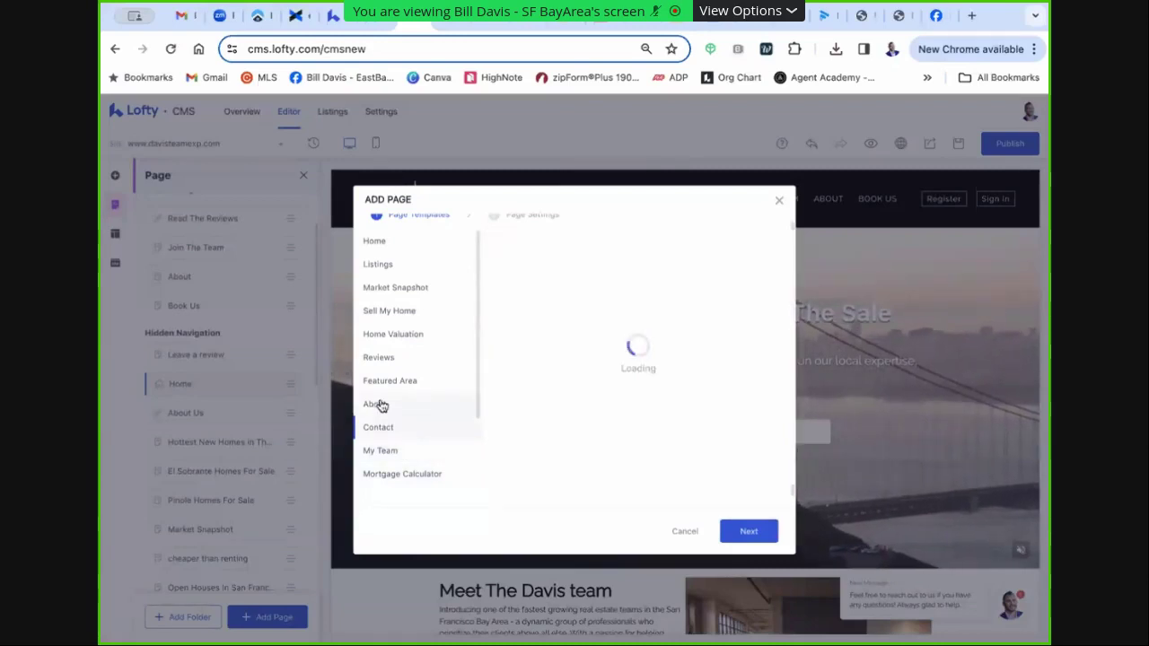
pyautogui.click(377, 406)
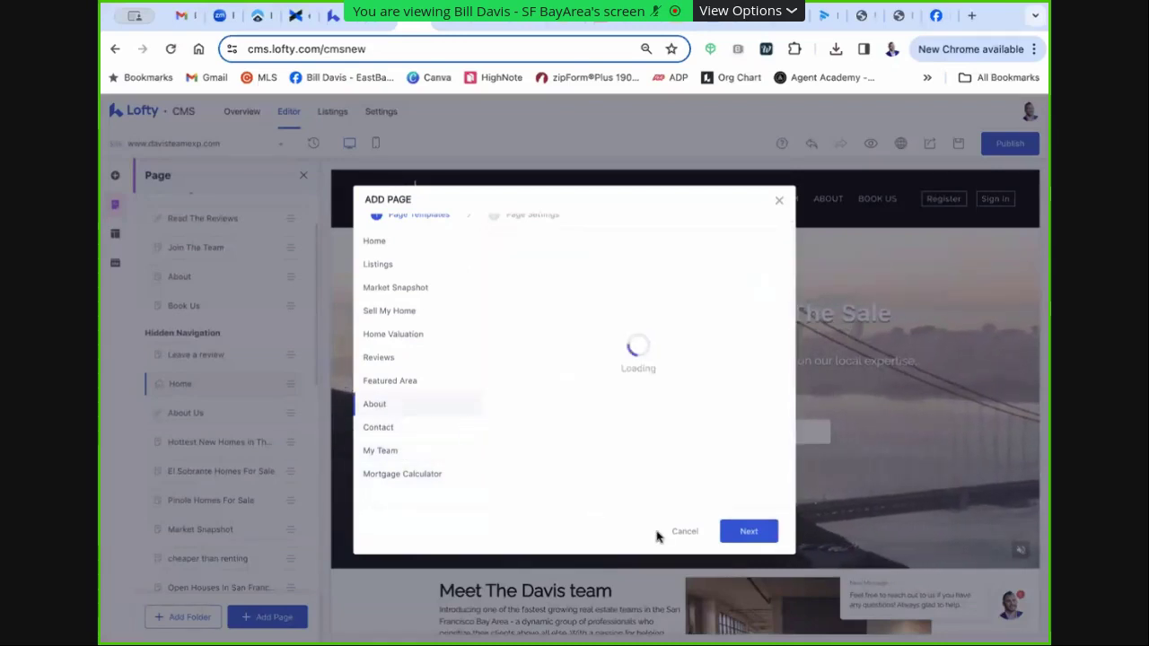
pyautogui.click(684, 531)
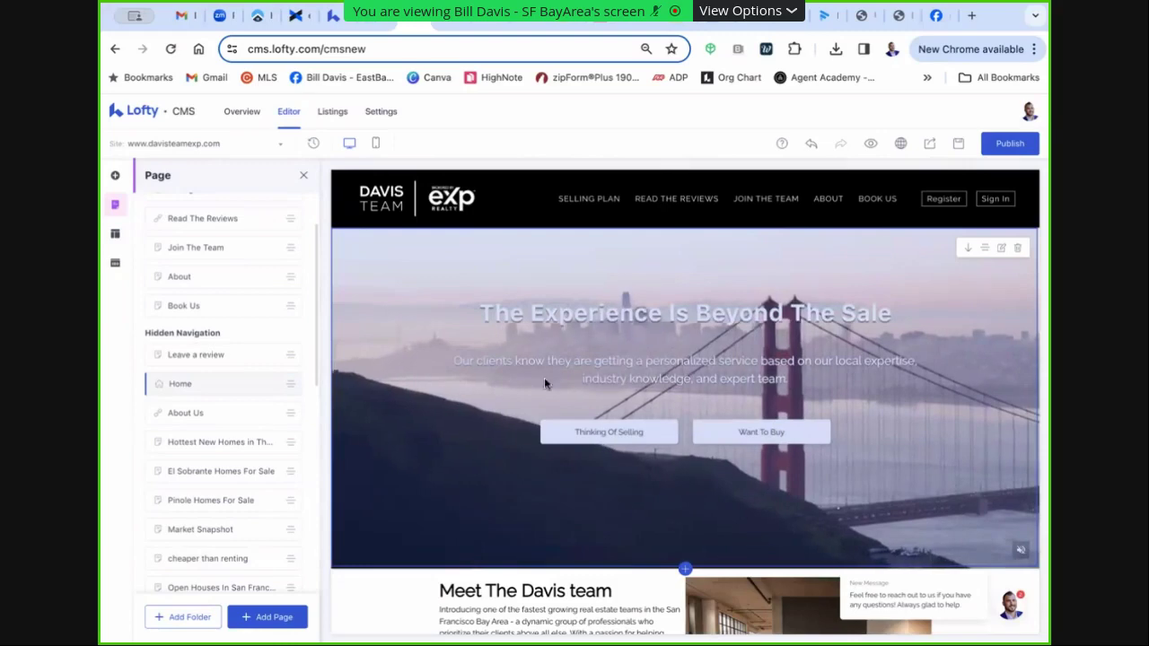
# View the Home page's Meet The Davis team section, and look over the Calculator and Banner designs in the block library
pyautogui.scroll(-1, 664, 505)
pyautogui.scroll(-3, 665, 505)
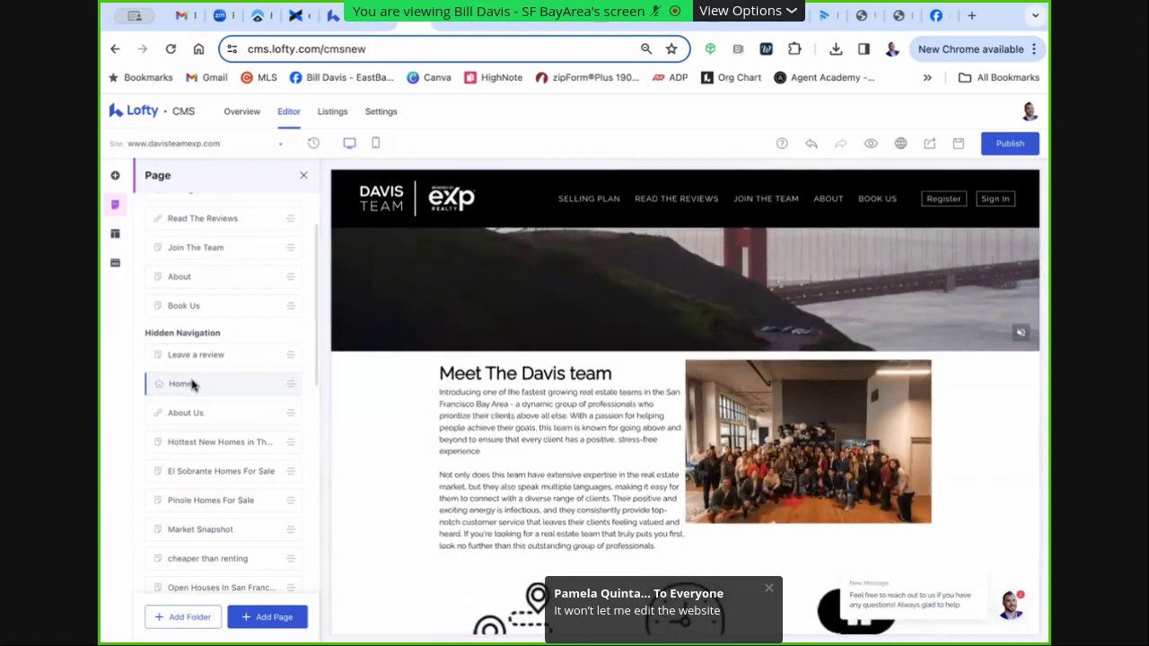
pyautogui.click(120, 179)
pyautogui.scroll(5, 201, 243)
pyautogui.click(170, 268)
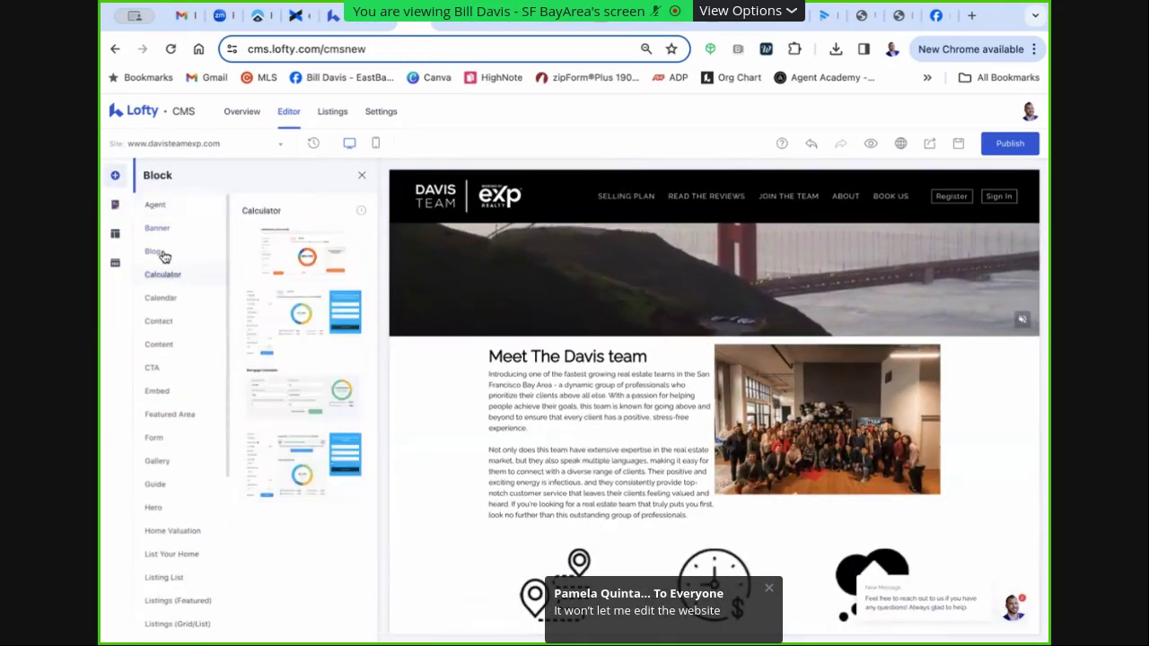
pyautogui.click(164, 238)
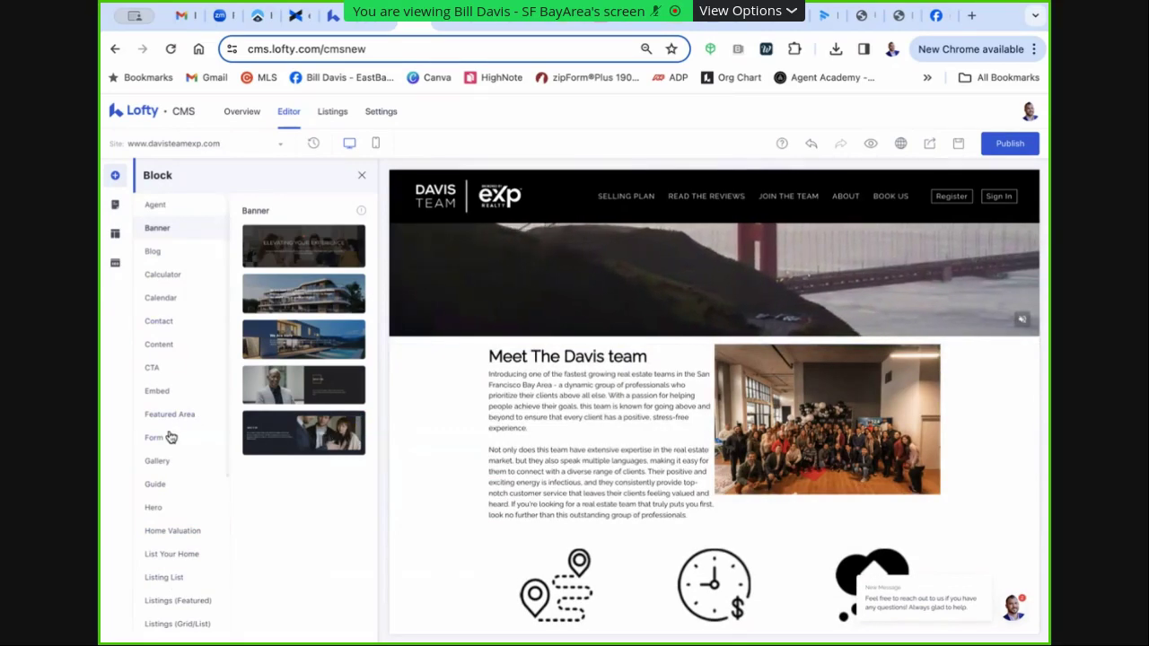
# Look over the site's theme style settings for colors, titles and buttons
pyautogui.click(116, 235)
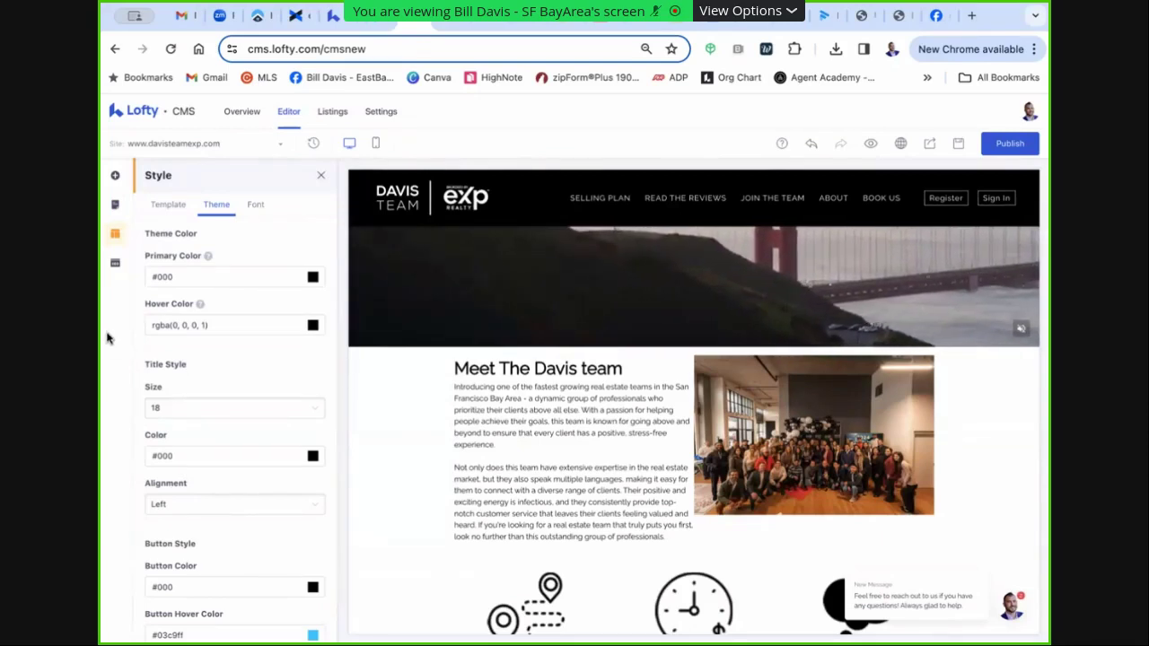
pyautogui.click(116, 266)
pyautogui.click(115, 234)
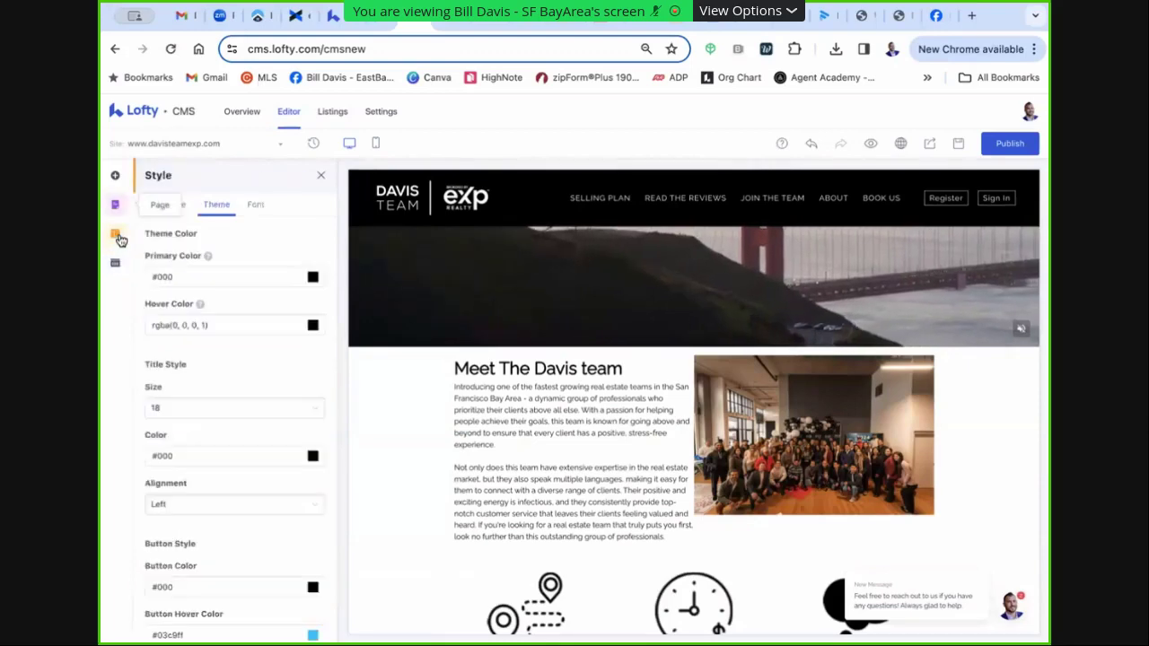
# Return to the site's page list and look through the Home page from its hero to the Buy, Sell and Learn section
pyautogui.click(115, 205)
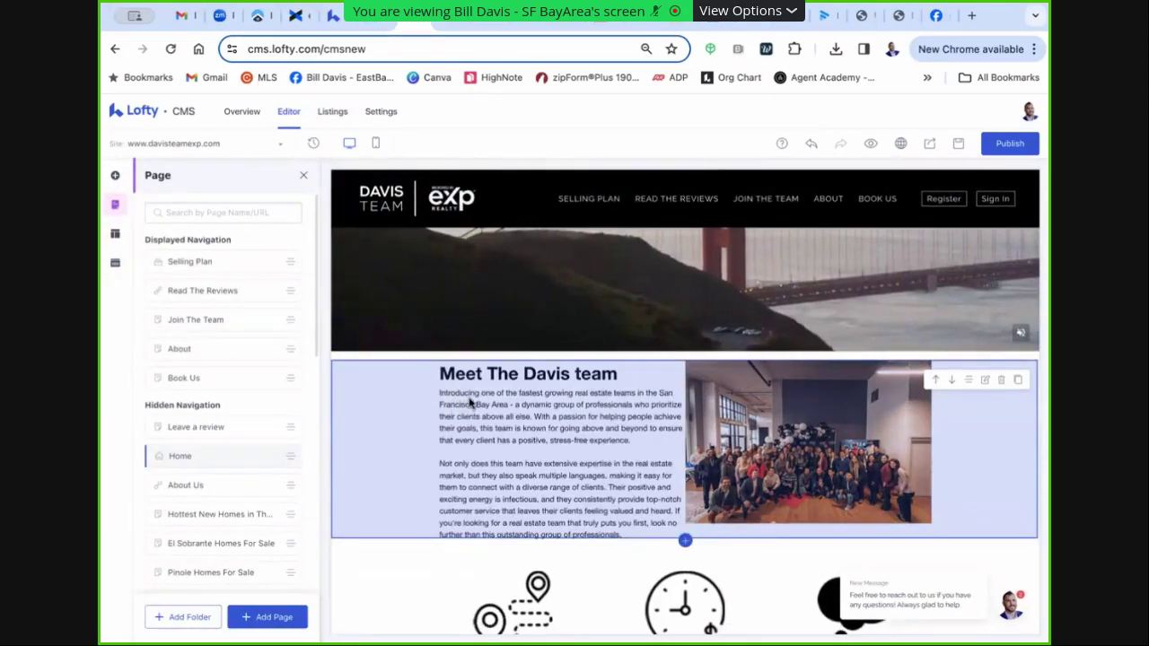
pyautogui.scroll(1, 502, 407)
pyautogui.scroll(4, 641, 431)
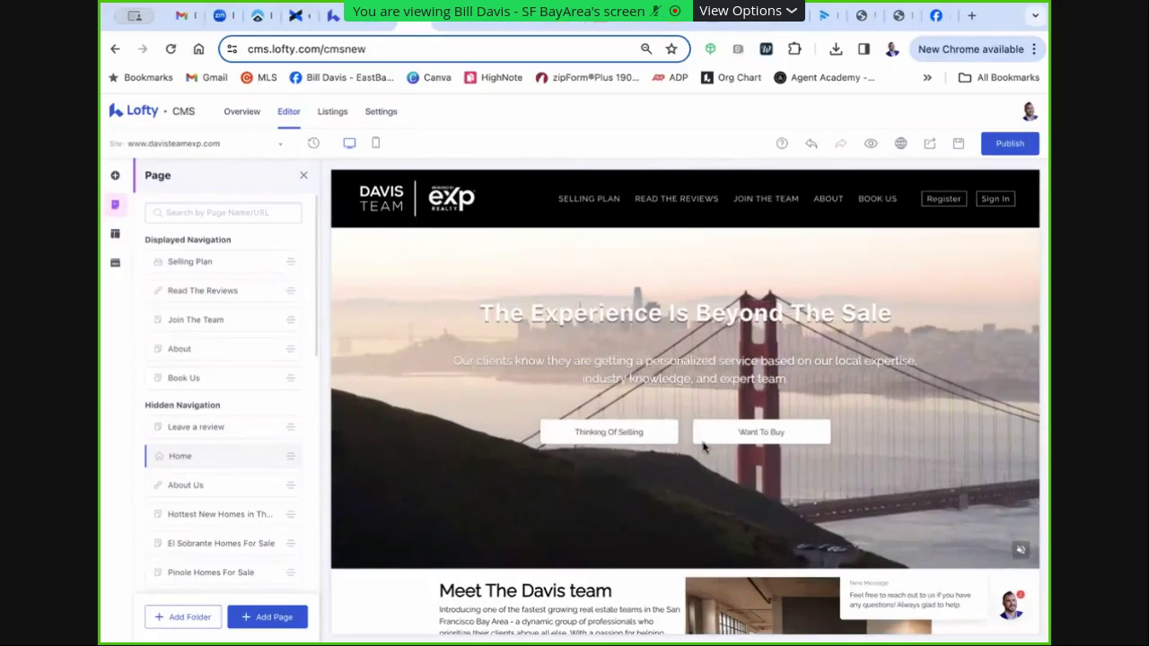
pyautogui.scroll(-5, 584, 485)
pyautogui.scroll(-12, 613, 492)
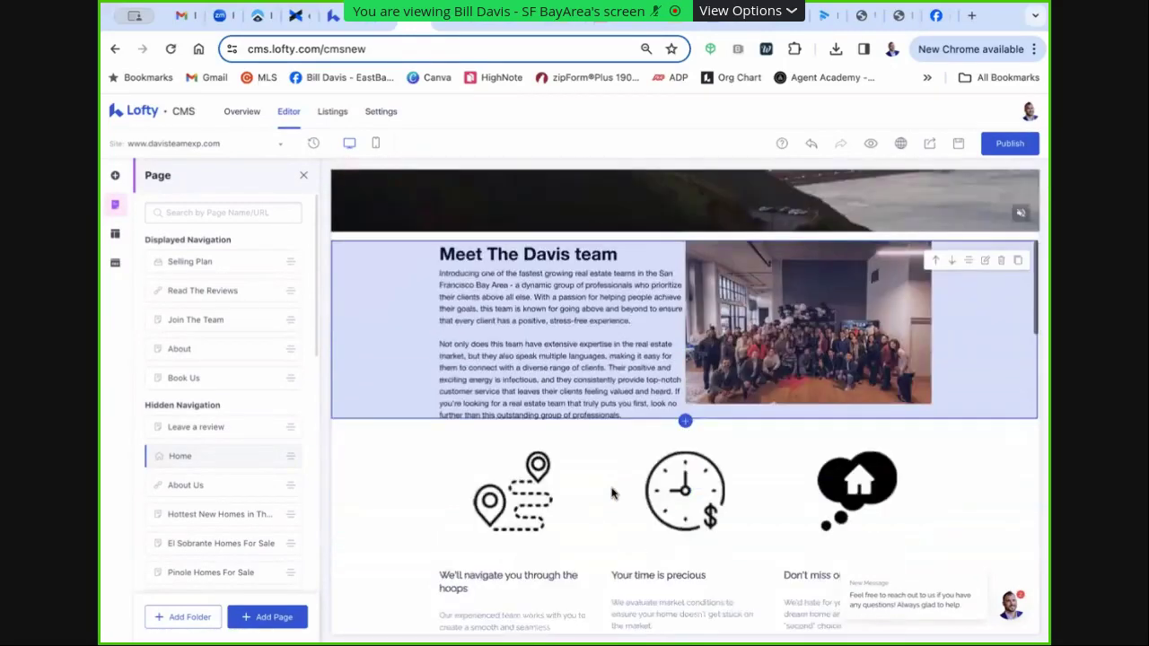
pyautogui.scroll(-4, 612, 492)
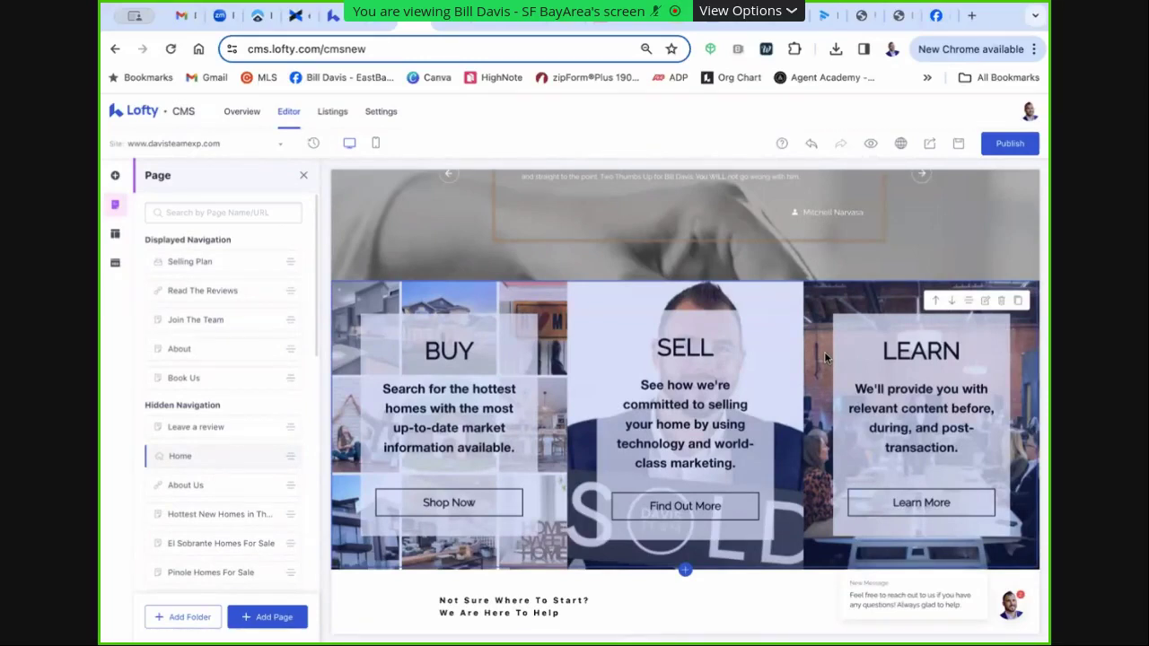
pyautogui.scroll(-1, 825, 357)
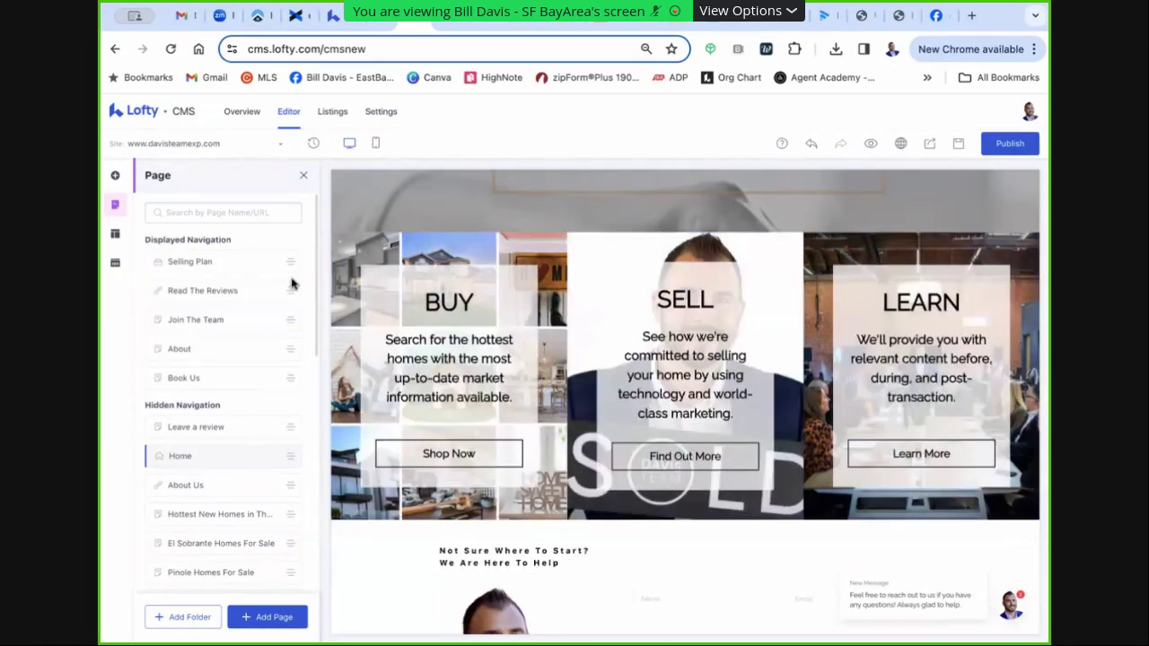
# Look through the site's page list, covering the displayed and hidden navigation pages
pyautogui.scroll(-10, 192, 191)
pyautogui.scroll(10, 192, 191)
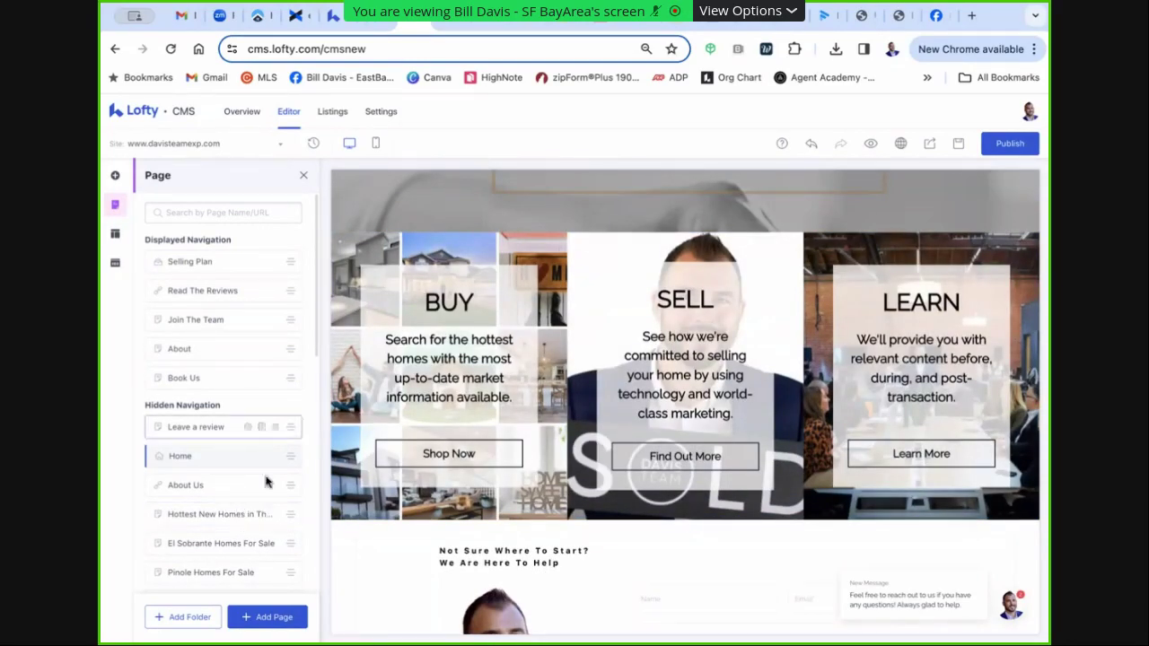
pyautogui.scroll(-1, 220, 417)
pyautogui.scroll(1, 215, 408)
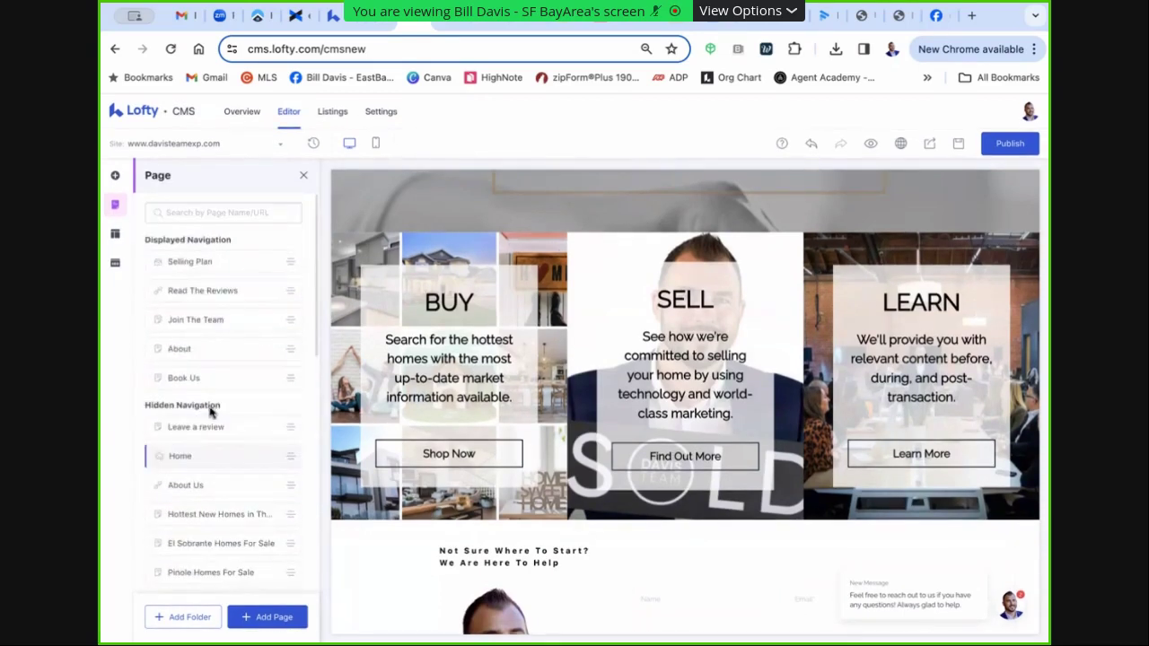
# Return to the top of the Home page, and switch to GoDaddy to view the domain search results for richiesellshomes.com
pyautogui.scroll(-1, 230, 406)
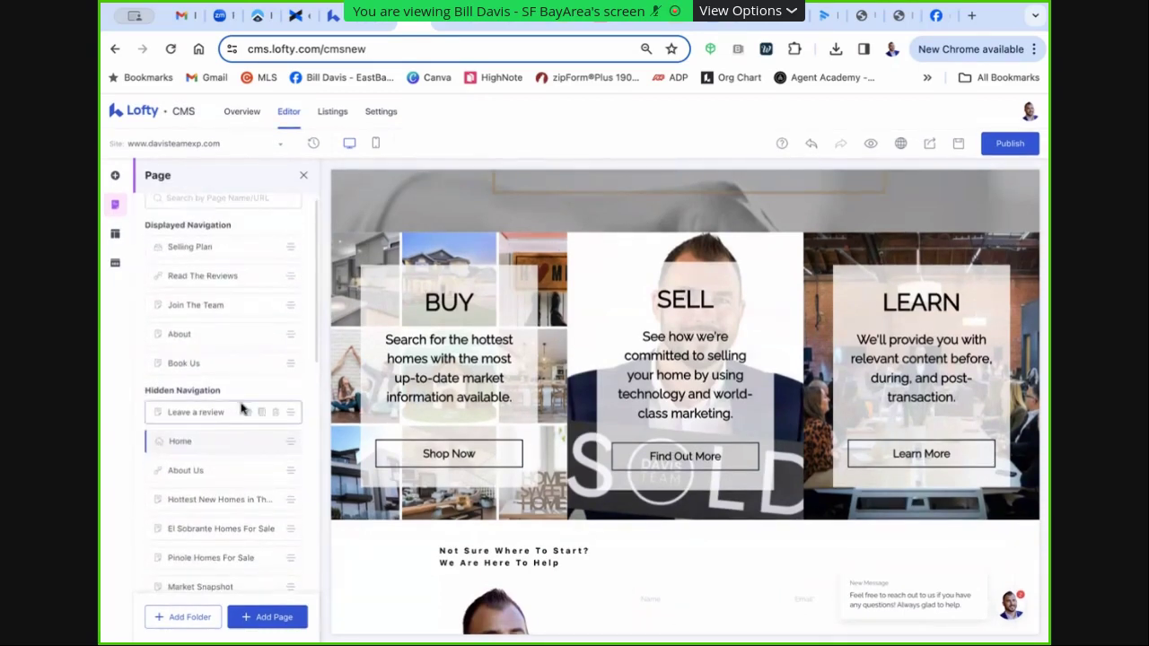
pyautogui.scroll(8, 602, 409)
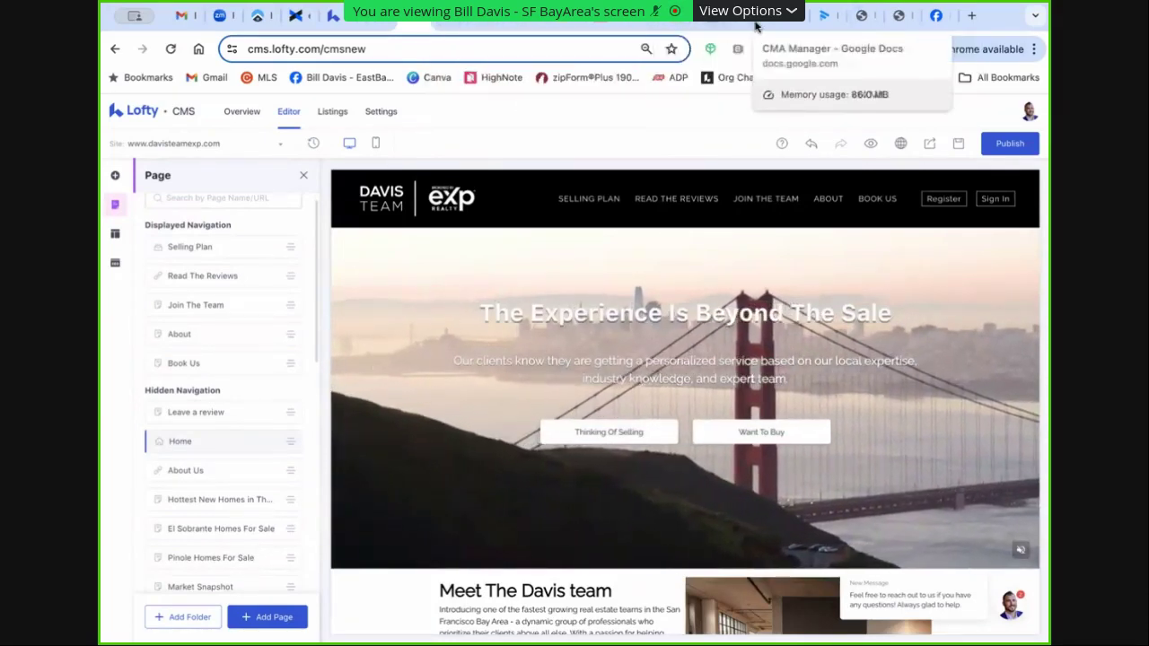
pyautogui.click(486, 21)
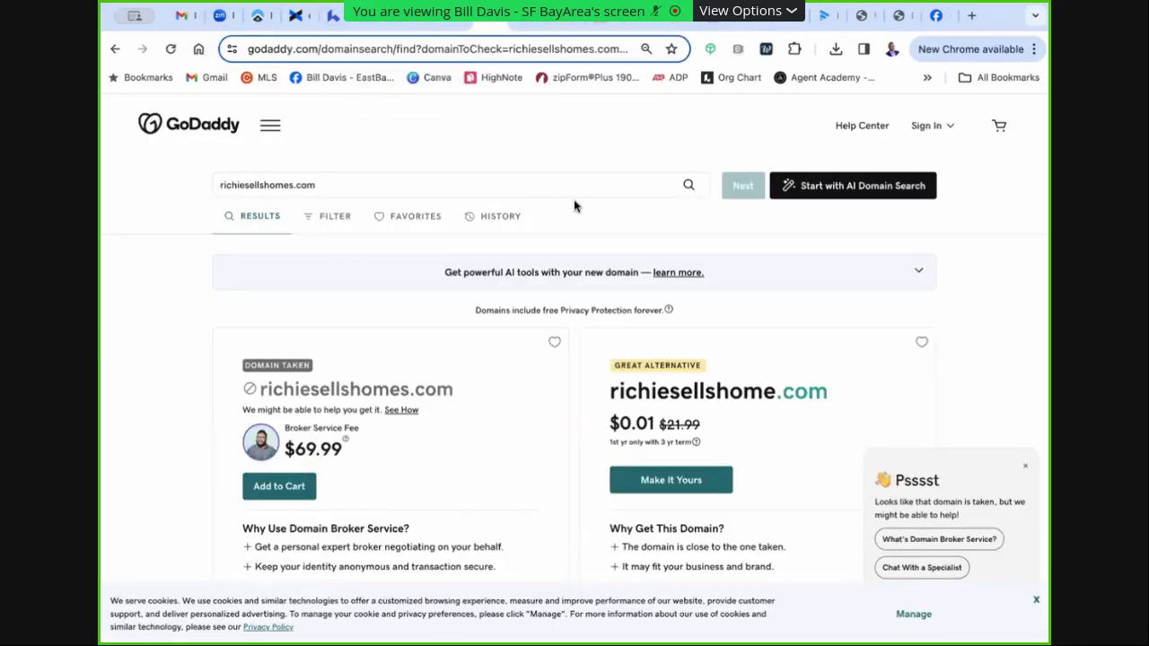
pyautogui.scroll(-1, 492, 248)
pyautogui.scroll(1, 492, 248)
pyautogui.scroll(-1, 489, 241)
pyautogui.scroll(1, 489, 241)
# Sign in to the GoDaddy account with the saved login details
pyautogui.click(932, 132)
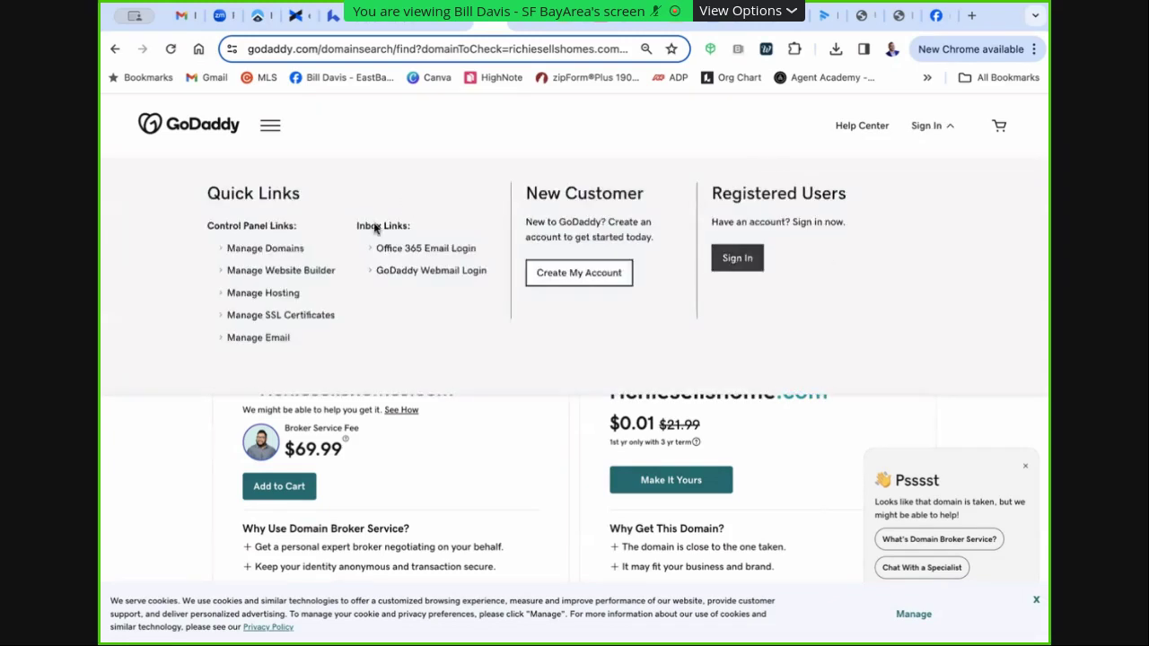
pyautogui.click(733, 260)
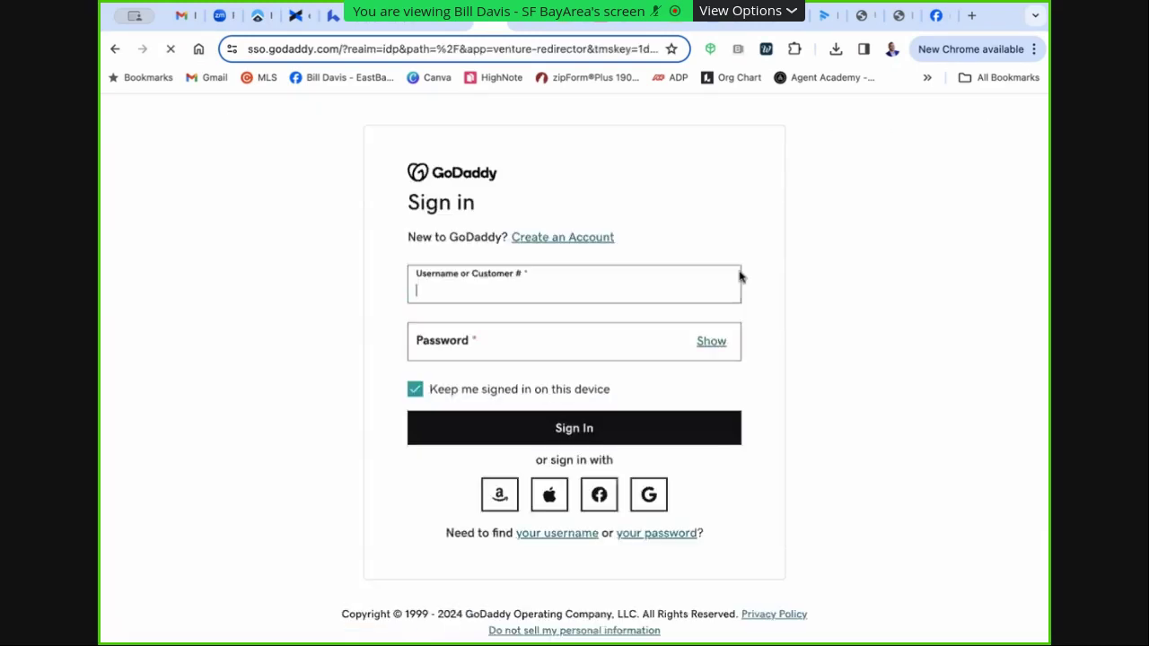
pyautogui.click(547, 431)
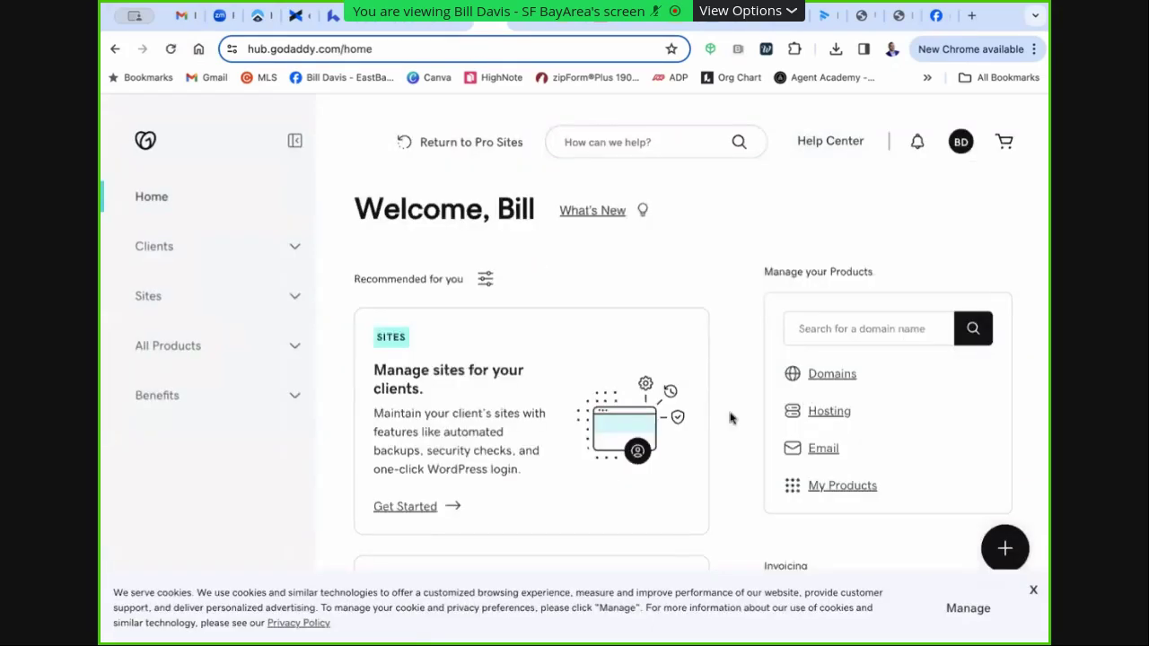
# Open the GoDaddy domain portfolio and look over the domains owned by the account
pyautogui.scroll(-1, 740, 388)
pyautogui.scroll(-2, 740, 388)
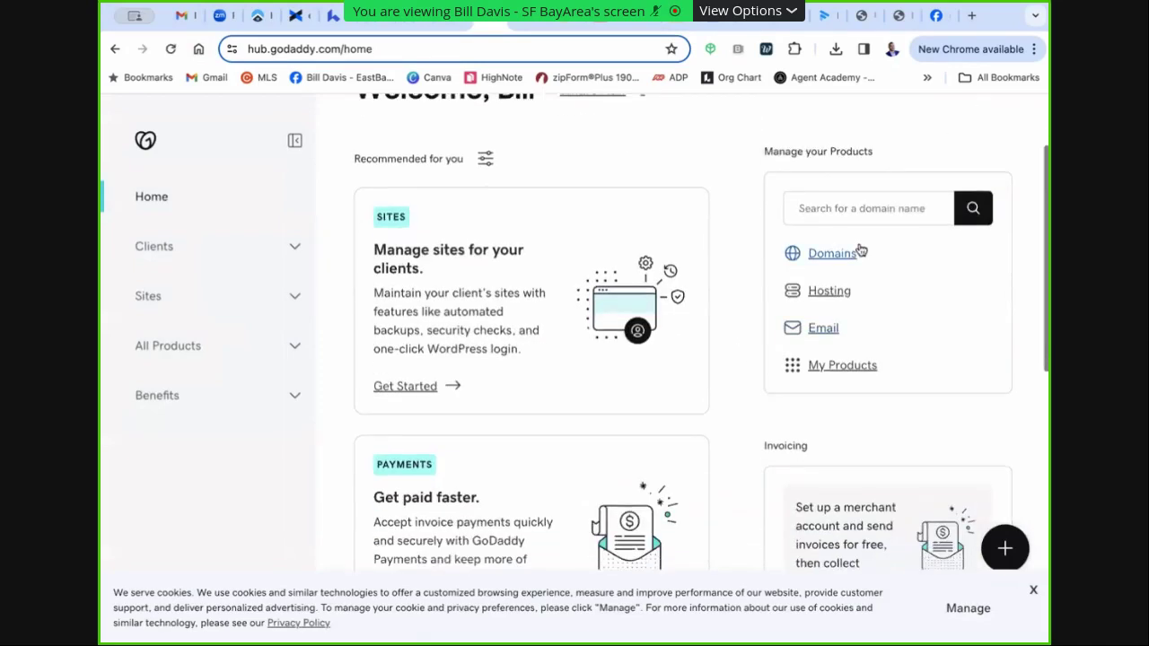
pyautogui.click(832, 255)
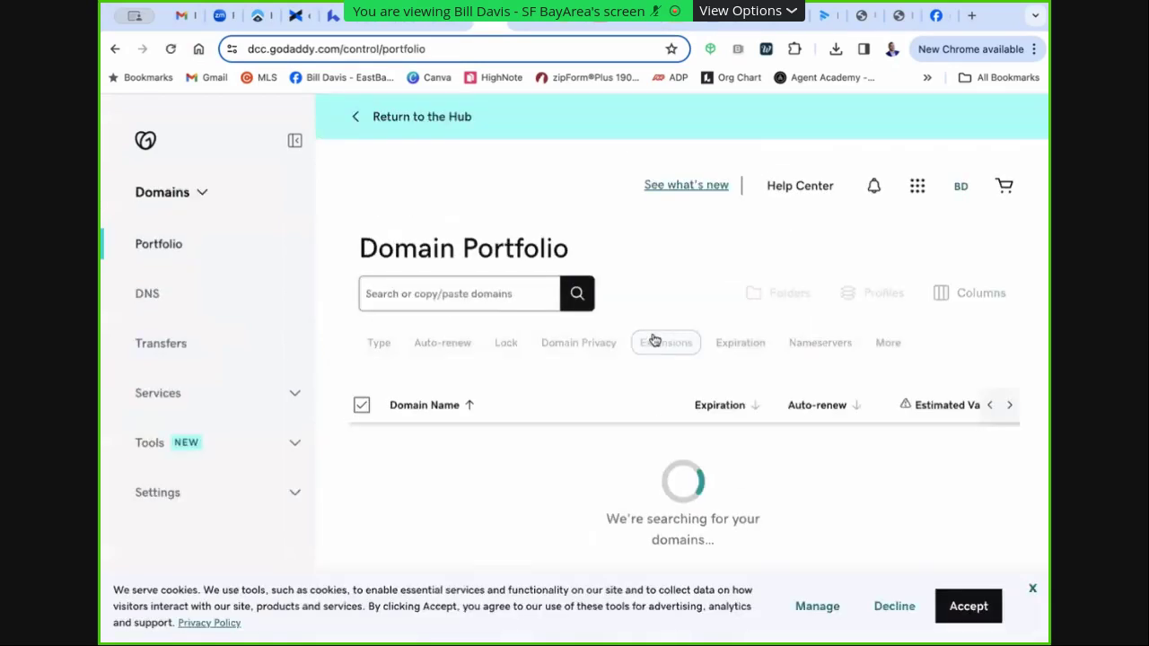
pyautogui.click(864, 299)
pyautogui.scroll(-1, 701, 262)
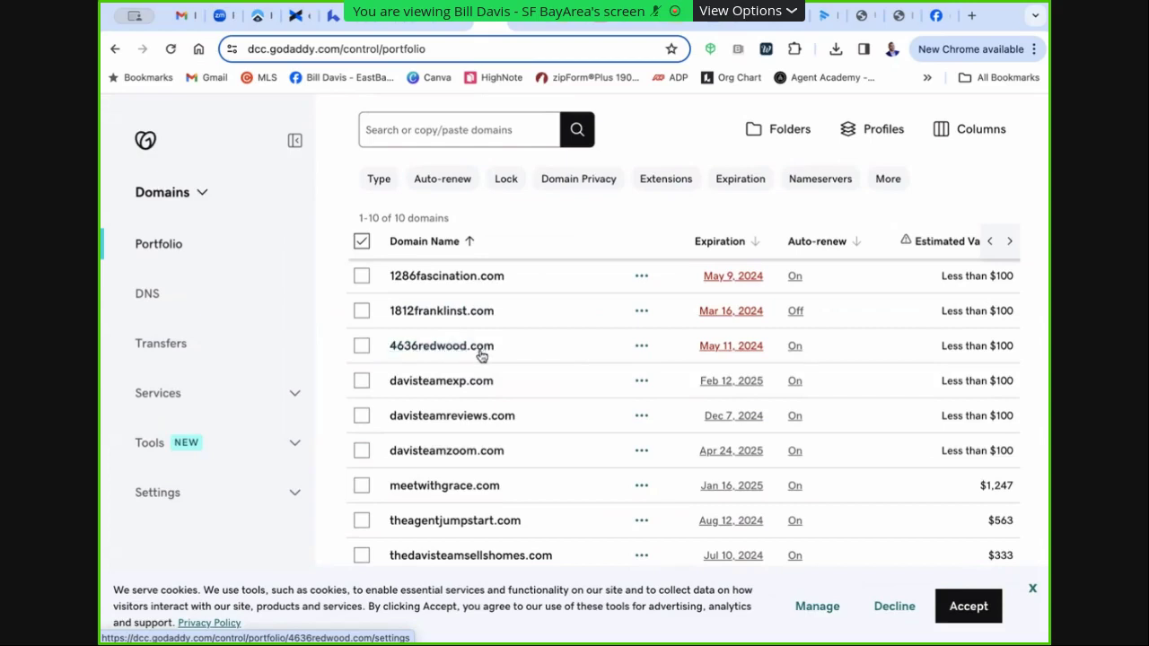
pyautogui.scroll(1, 513, 470)
pyautogui.scroll(-1, 501, 509)
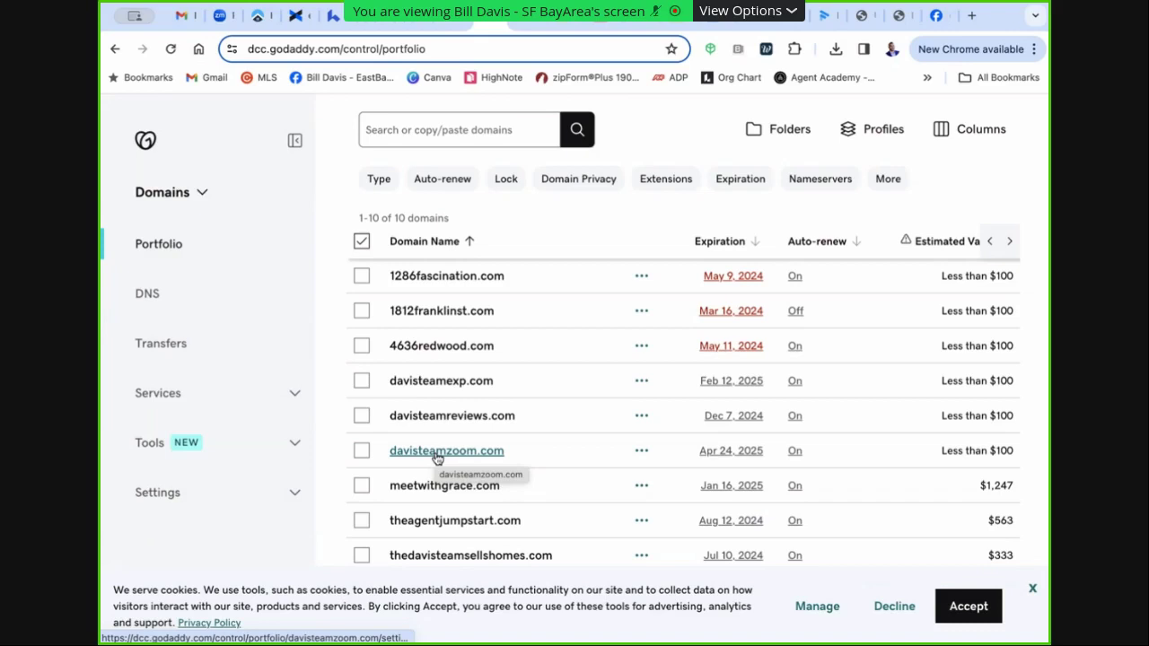
# Switch to another browser tab and reopen Calendly's event types page from the browsing history
pyautogui.click(519, 27)
pyautogui.click(355, 56)
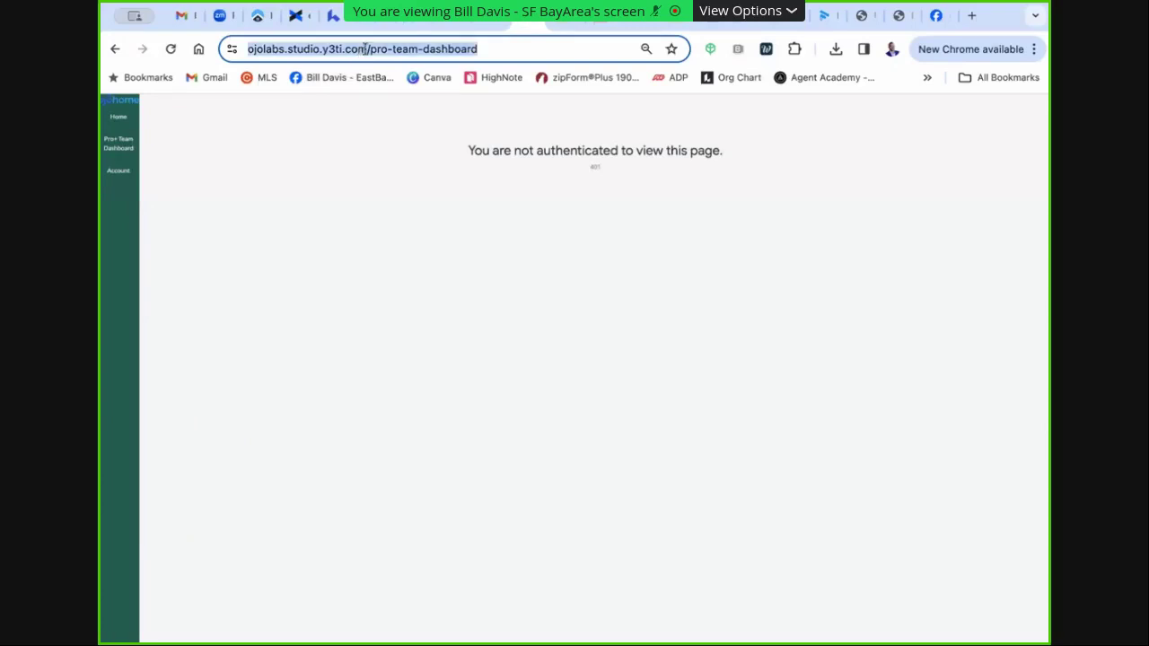
pyautogui.write('cale')
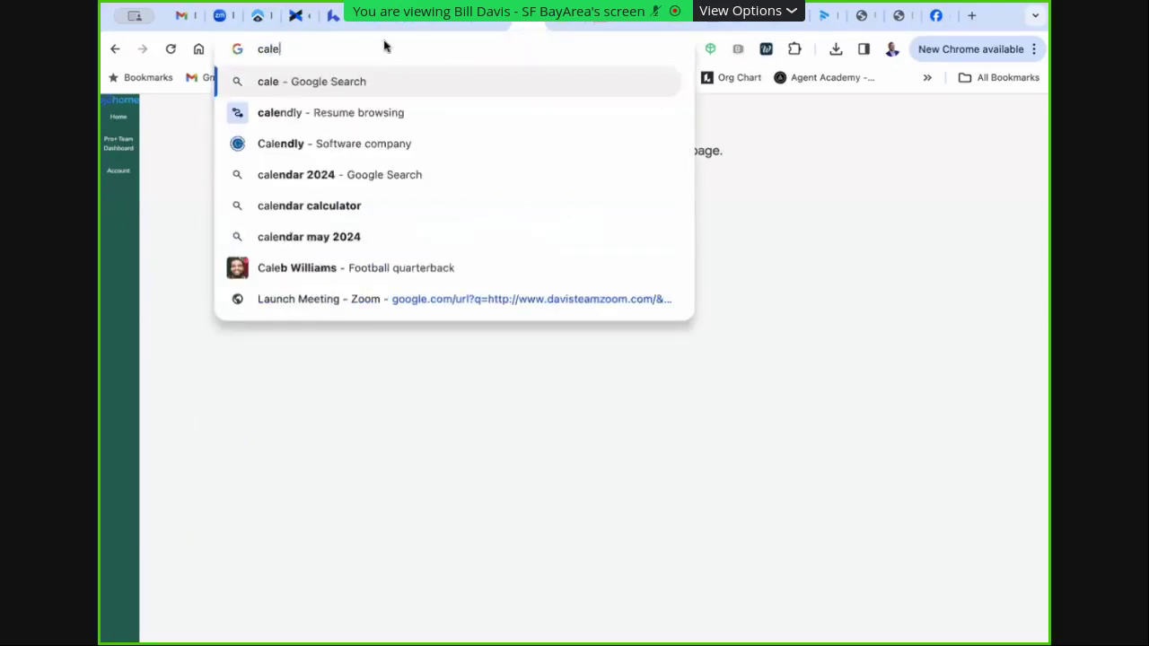
pyautogui.click(338, 112)
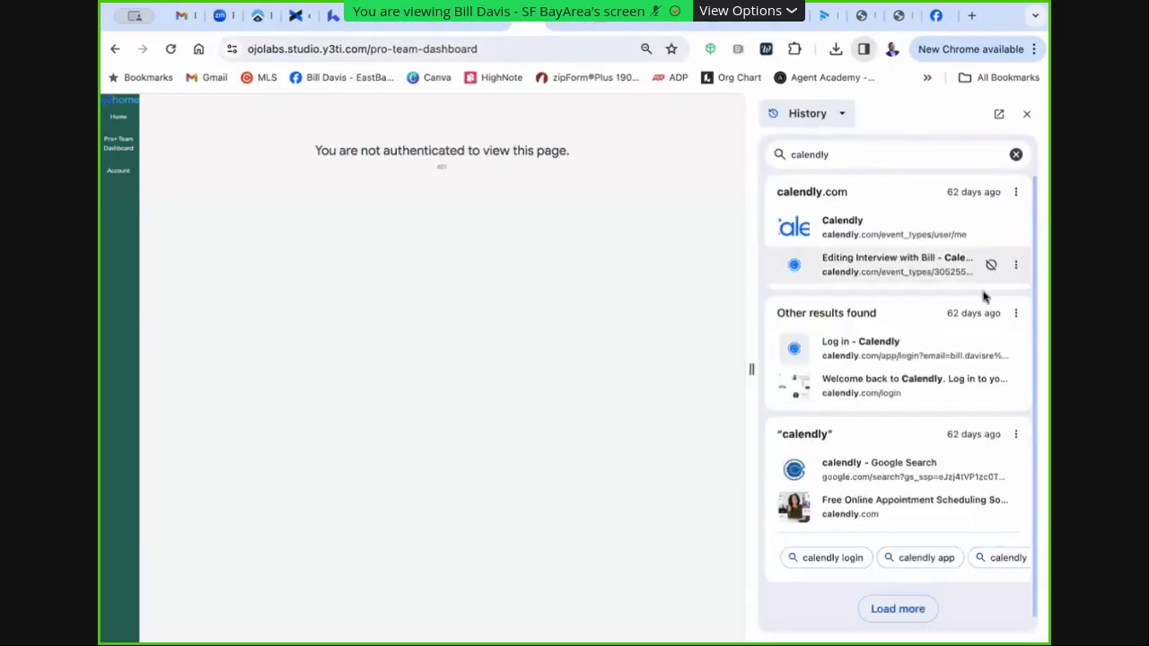
pyautogui.click(849, 231)
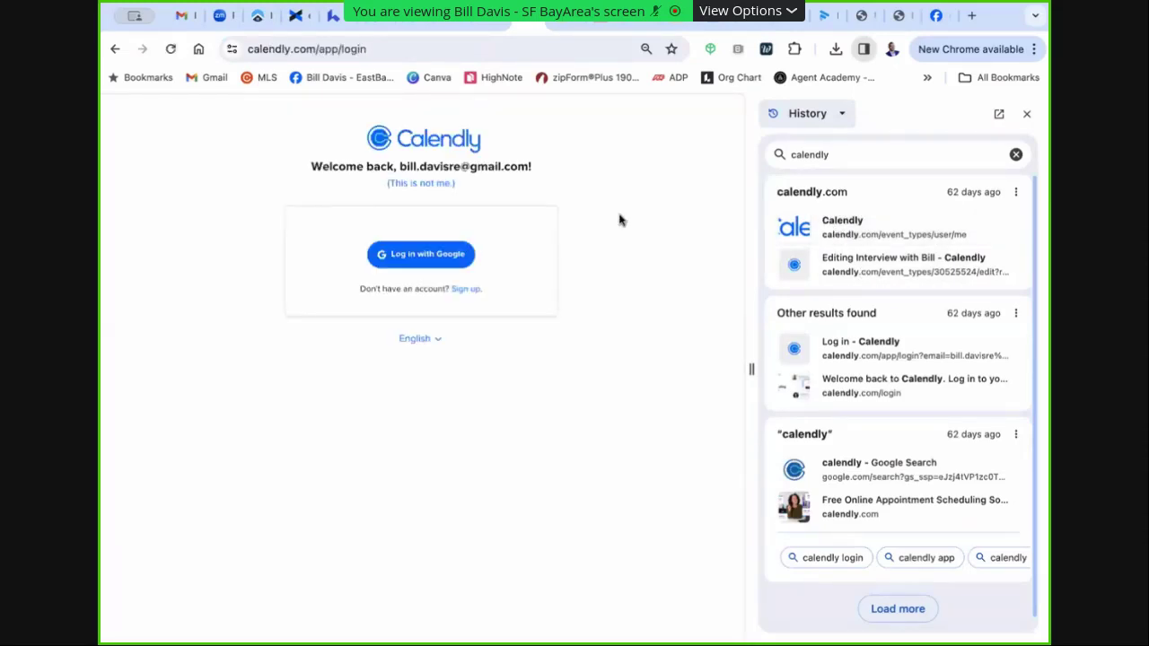
# Log in to Calendly with the existing Google account and dismiss the Chrome extension announcement
pyautogui.click(408, 256)
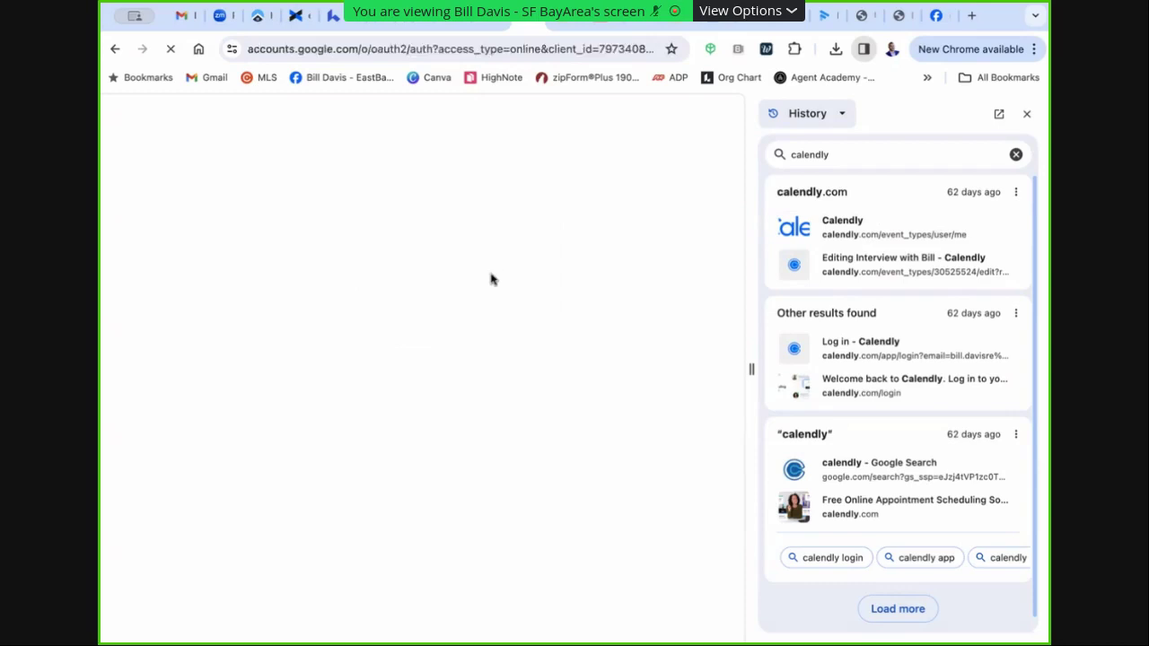
pyautogui.click(1027, 114)
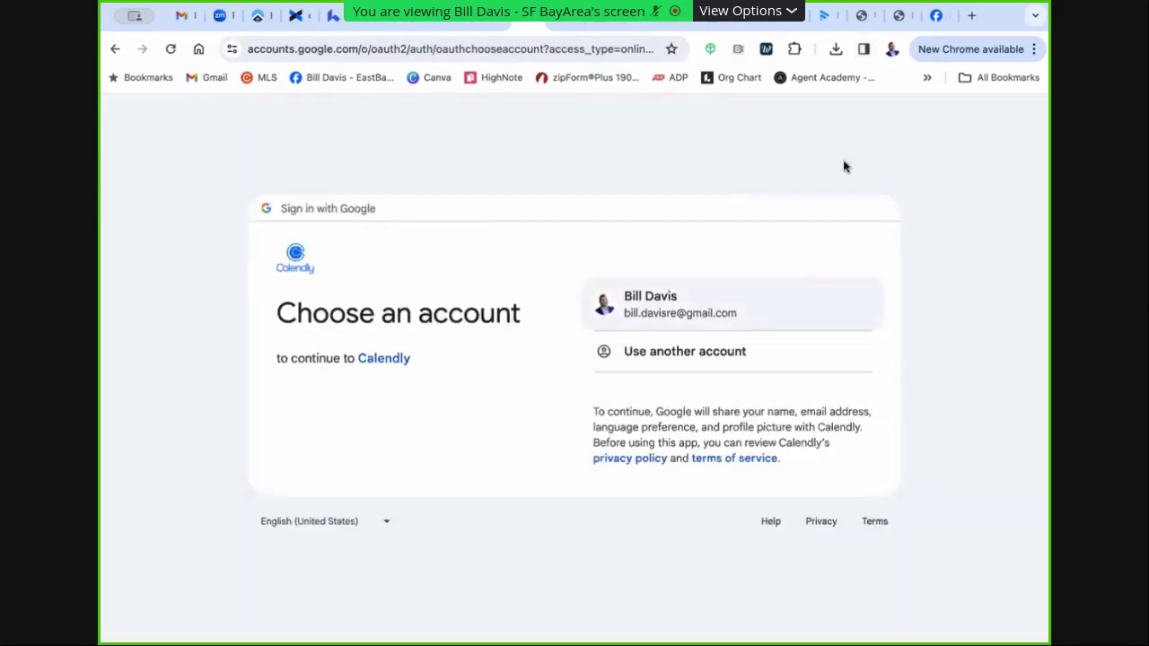
pyautogui.click(696, 313)
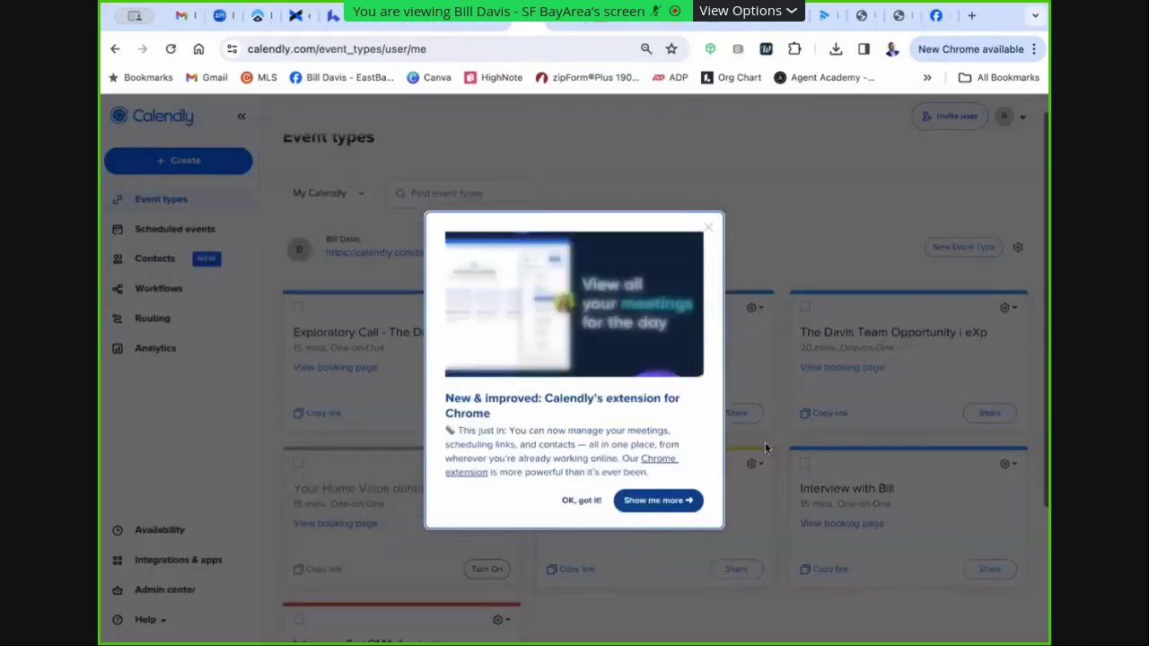
pyautogui.scroll(-1, 760, 440)
pyautogui.click(728, 235)
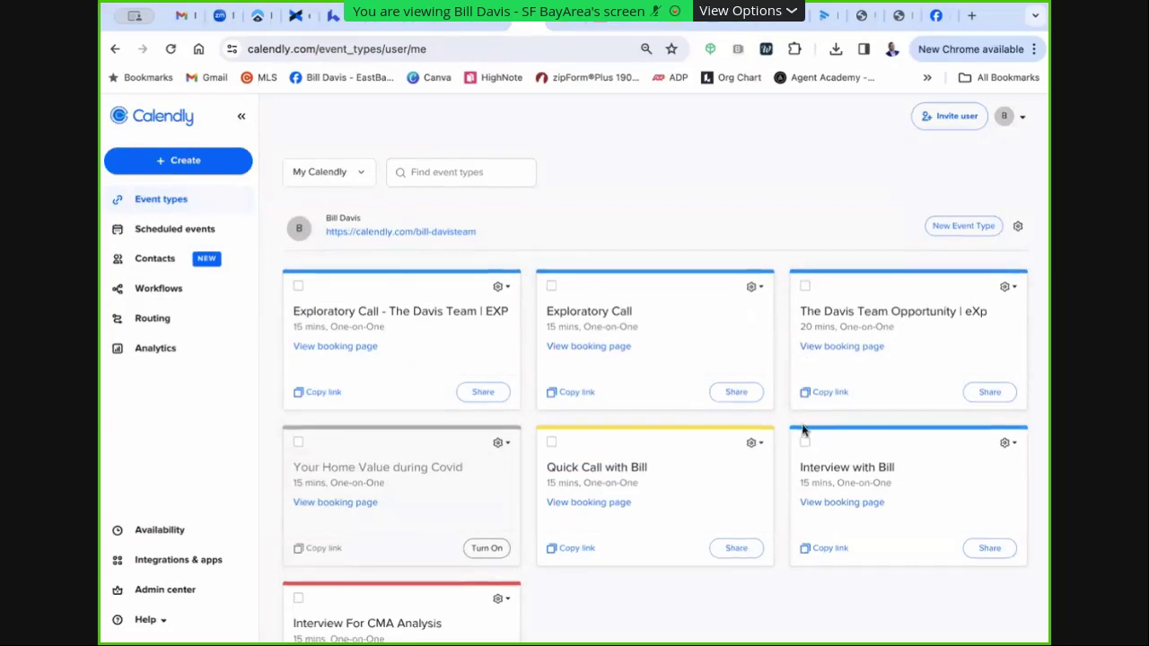
# Look through the Calendly event types down to Interview For CMA Analysis
pyautogui.scroll(-1, 803, 431)
pyautogui.scroll(-1, 796, 433)
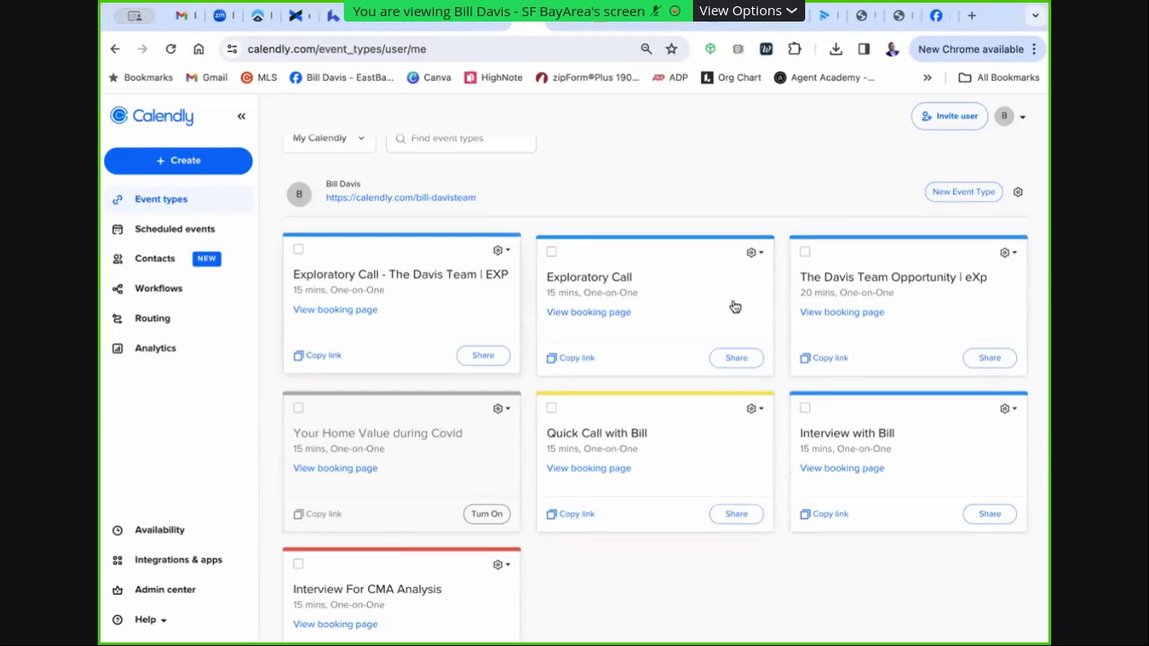
pyautogui.scroll(-1, 669, 335)
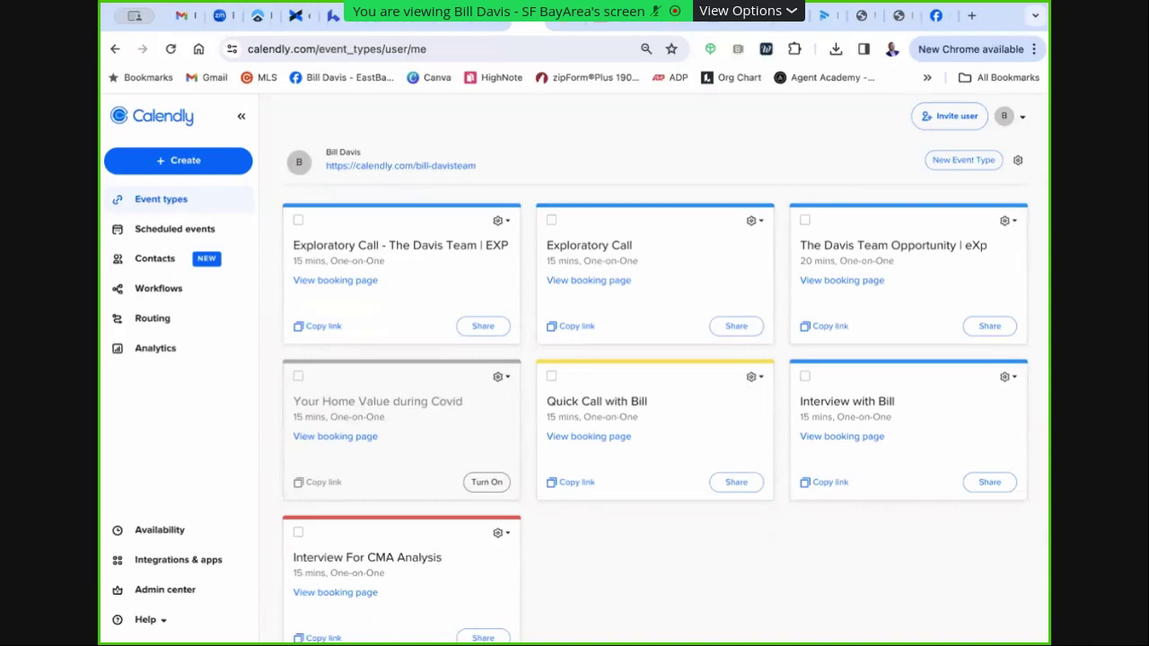
pyautogui.scroll(-1, 539, 587)
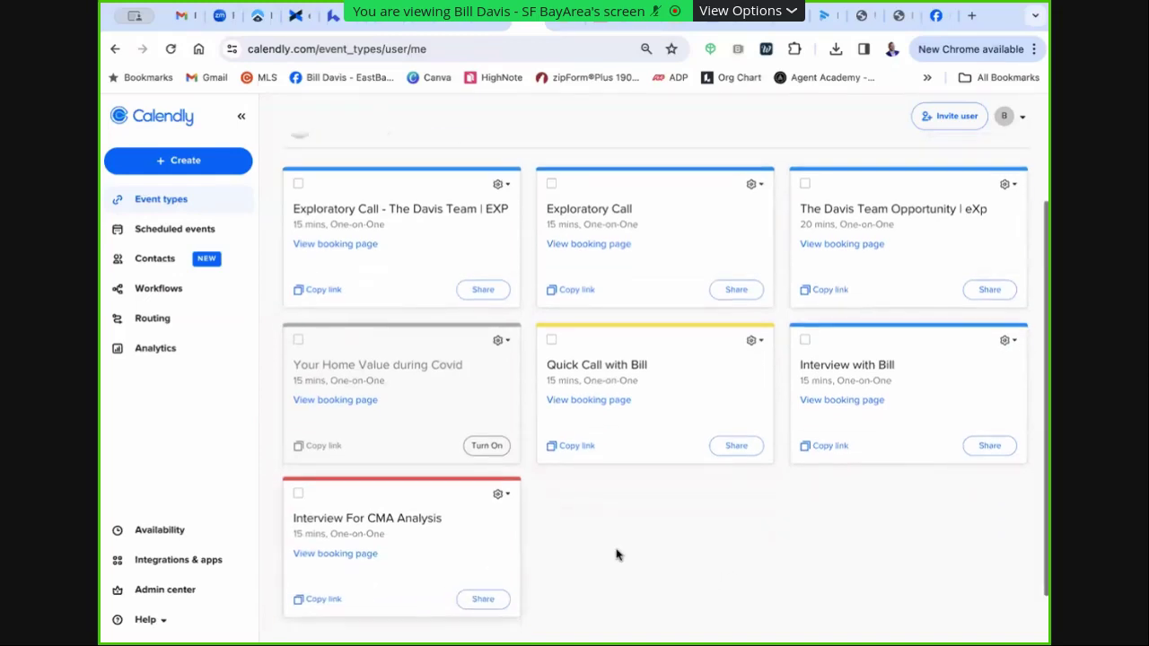
# Open the Interview For CMA Analysis event's scheduling settings and view its weekly available hours without saving any change
pyautogui.click(398, 521)
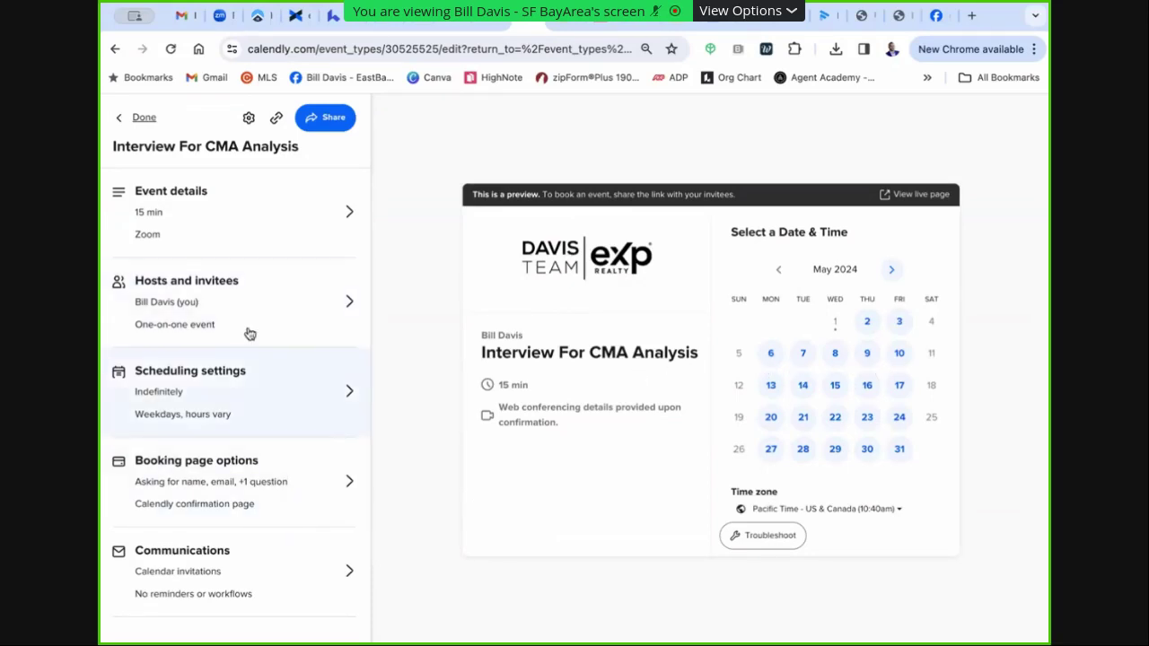
pyautogui.click(344, 397)
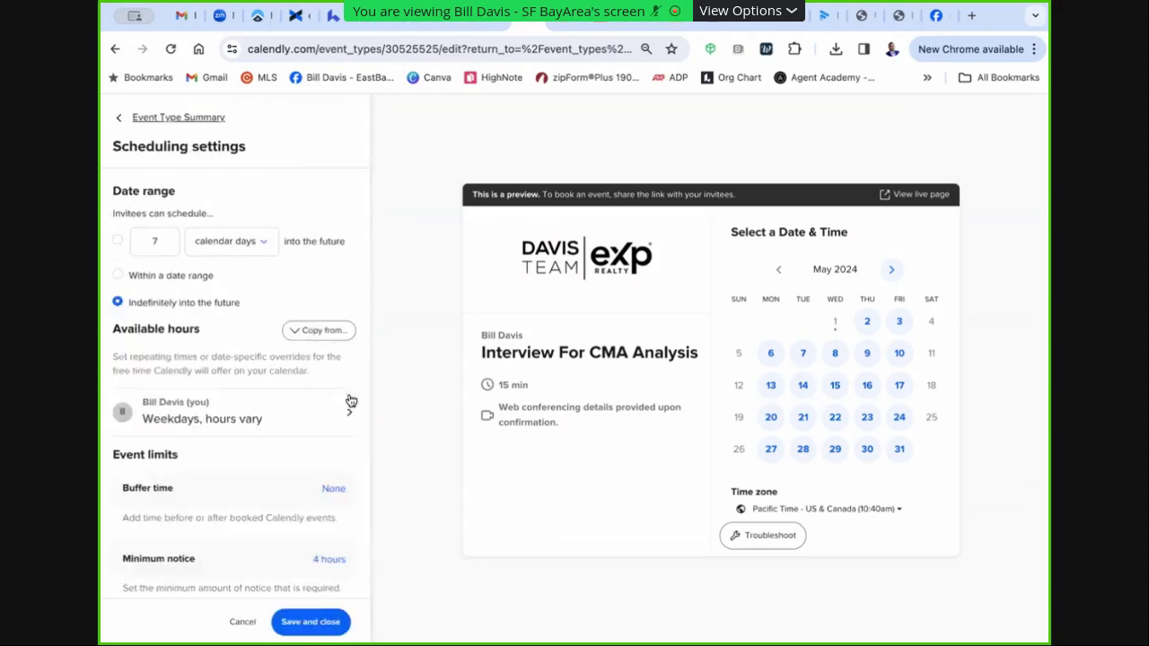
pyautogui.scroll(-1, 327, 456)
pyautogui.scroll(1, 269, 489)
pyautogui.click(259, 420)
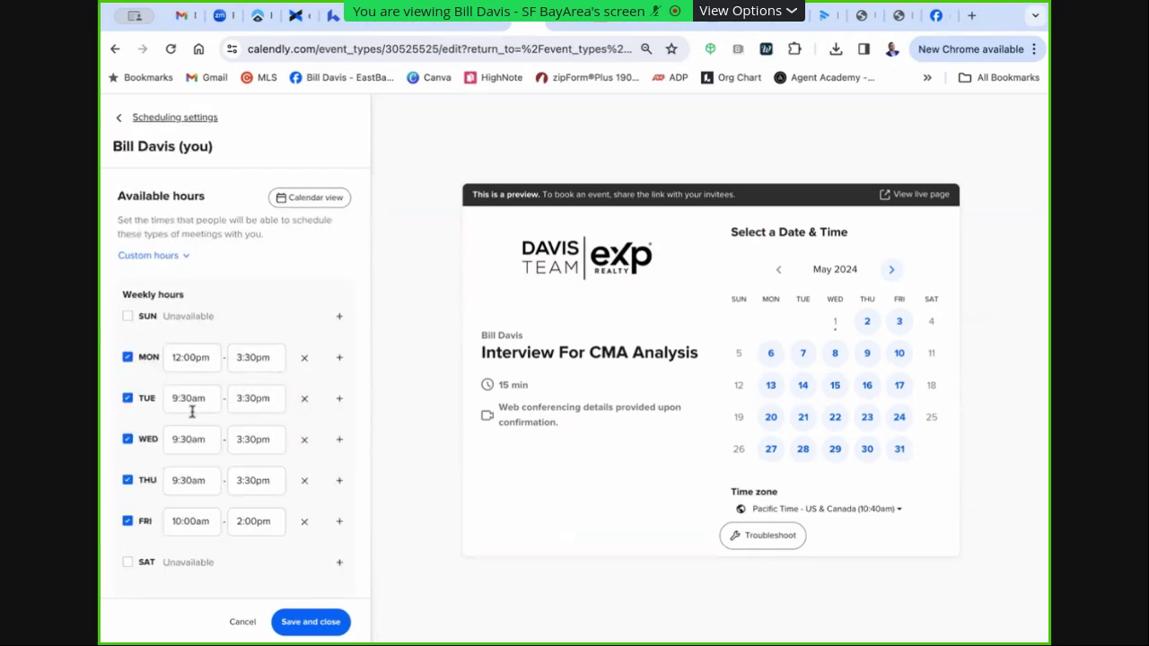
pyautogui.click(243, 622)
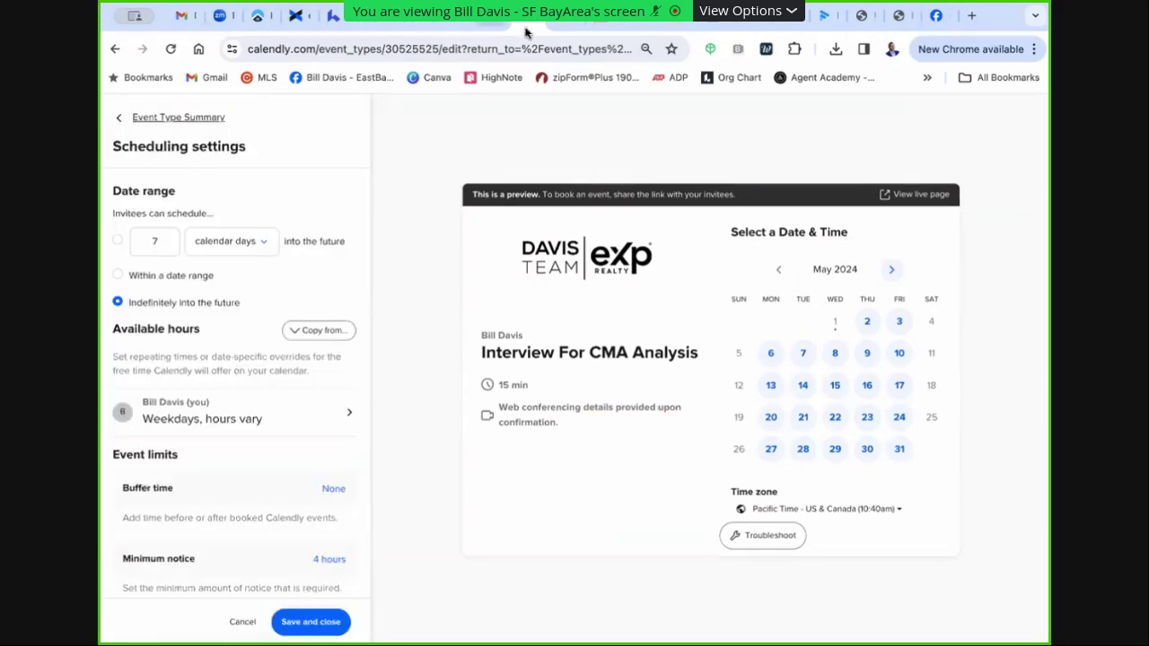
pyautogui.click(494, 21)
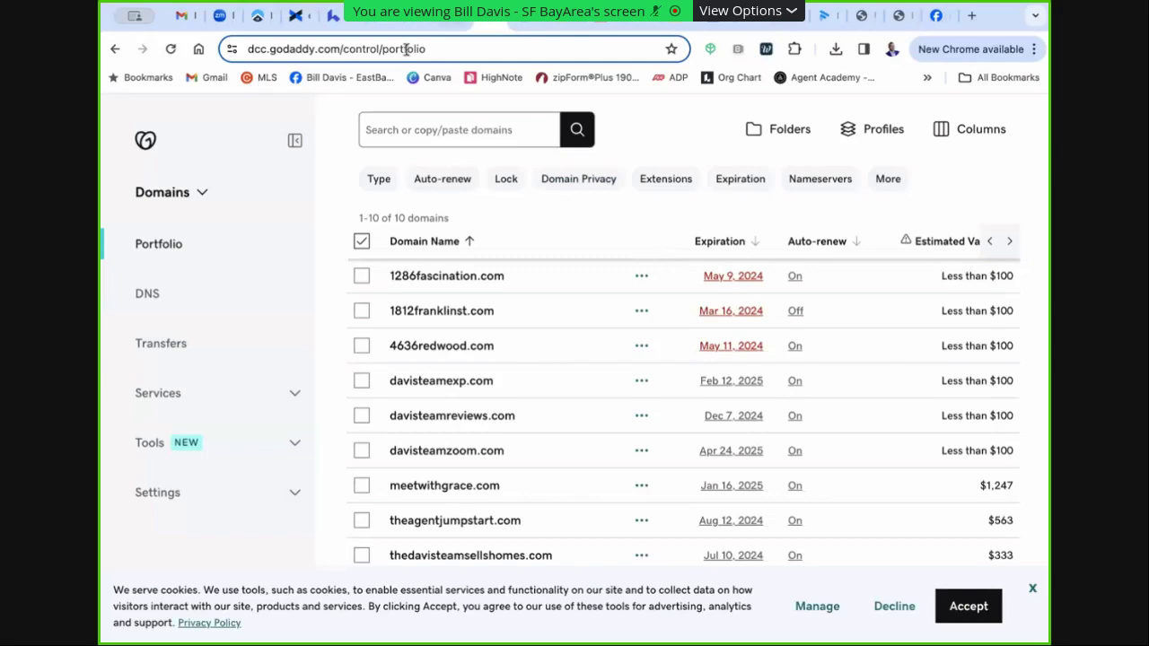
pyautogui.click(446, 24)
pyautogui.click(446, 24)
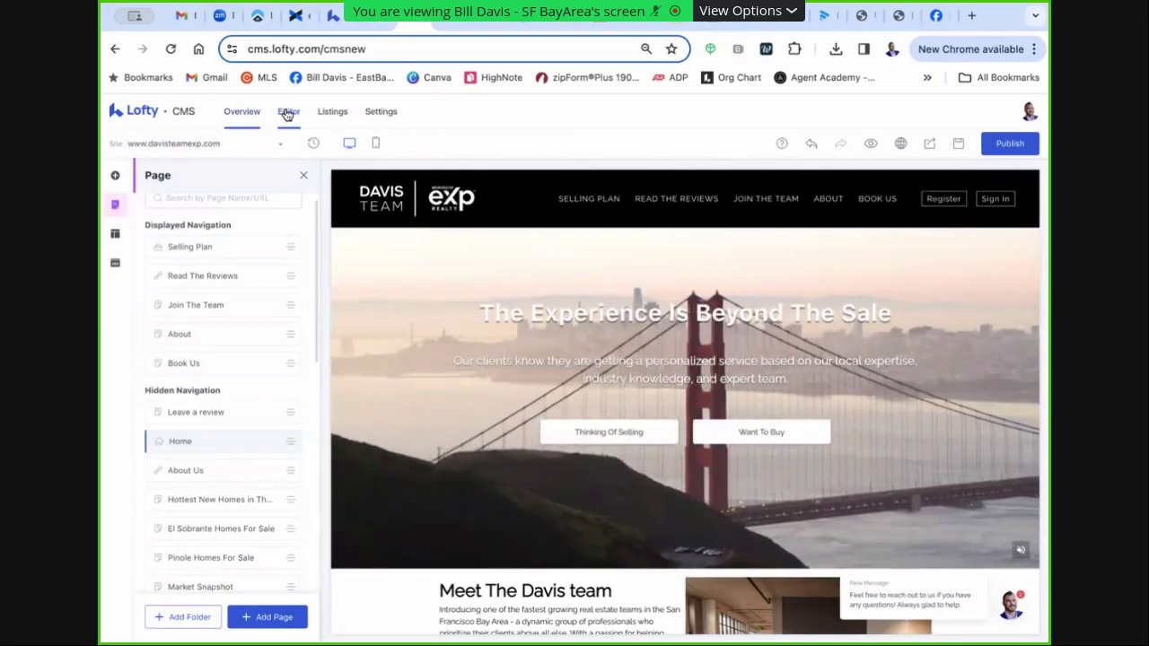
pyautogui.click(240, 111)
pyautogui.click(614, 213)
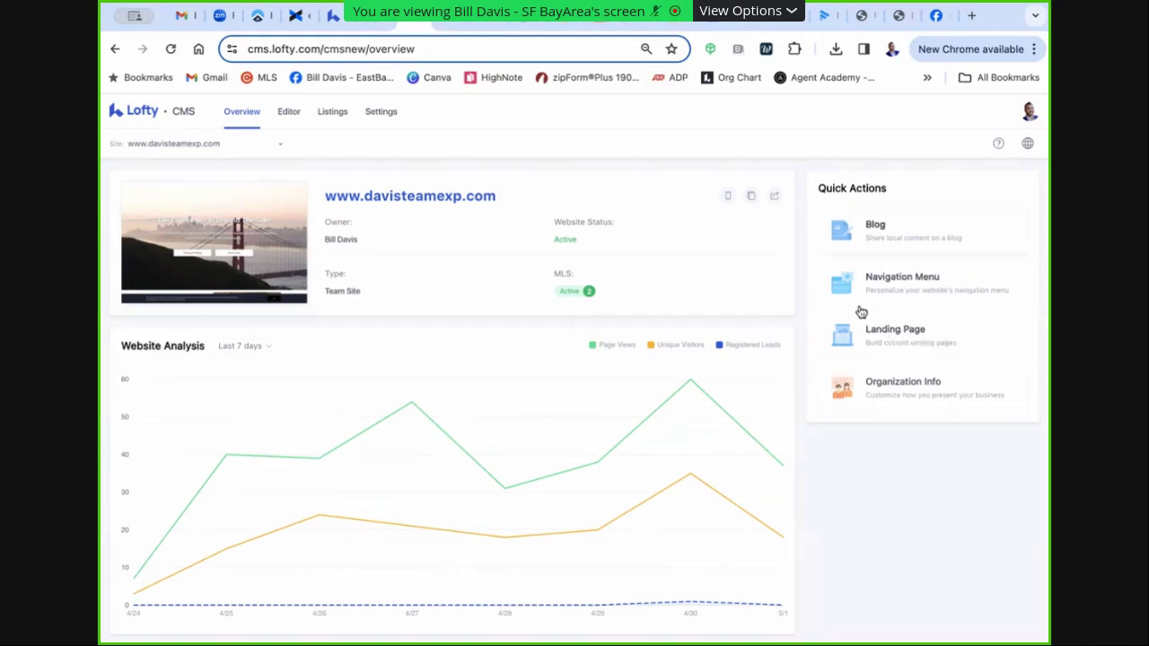
# Open Lofty's Landing Pages section and dismiss the new listing notification
pyautogui.click(897, 336)
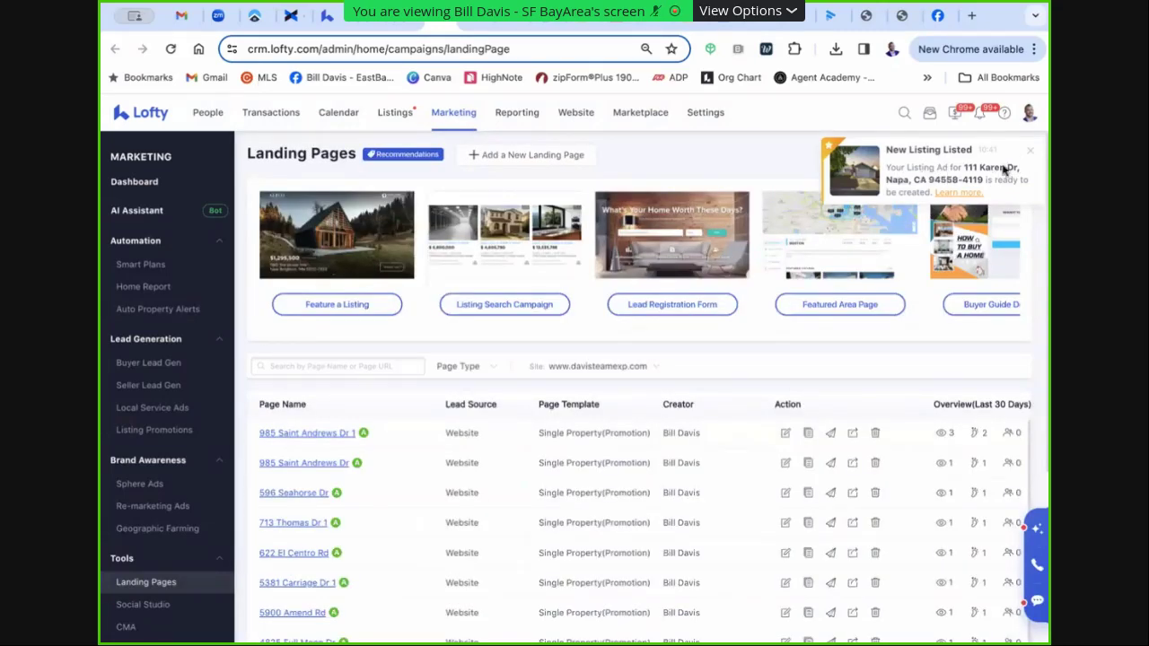
pyautogui.click(1033, 154)
pyautogui.scroll(-1, 404, 422)
pyautogui.scroll(1, 442, 520)
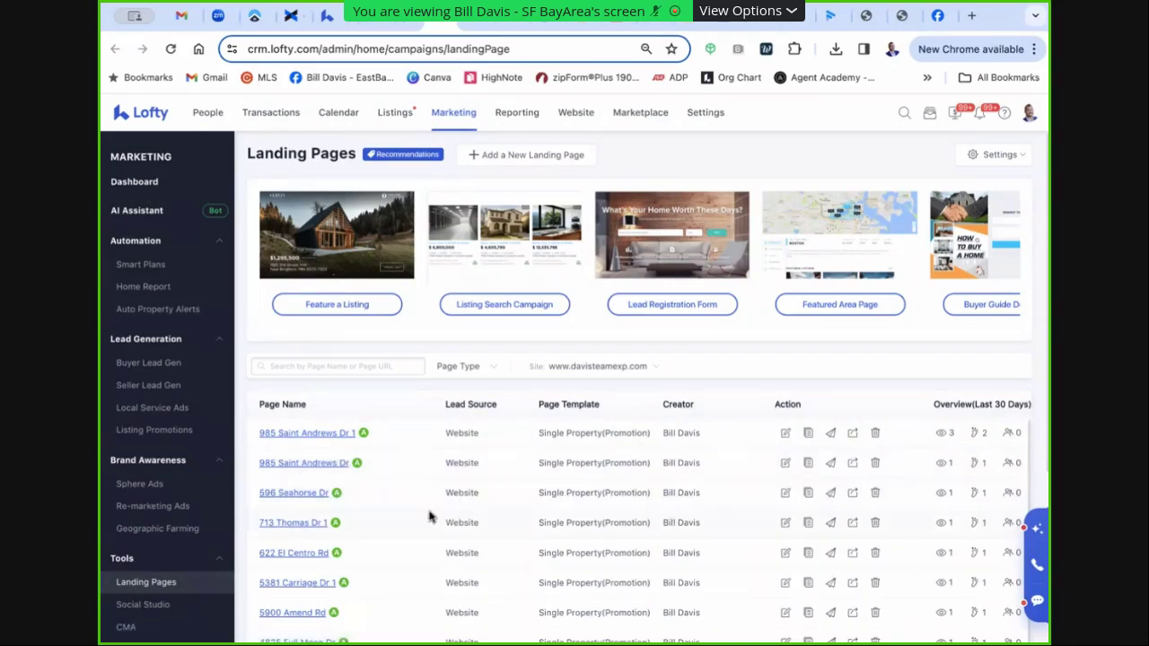
# Look through the existing landing pages and view the page type options available for filtering them
pyautogui.scroll(-5, 350, 503)
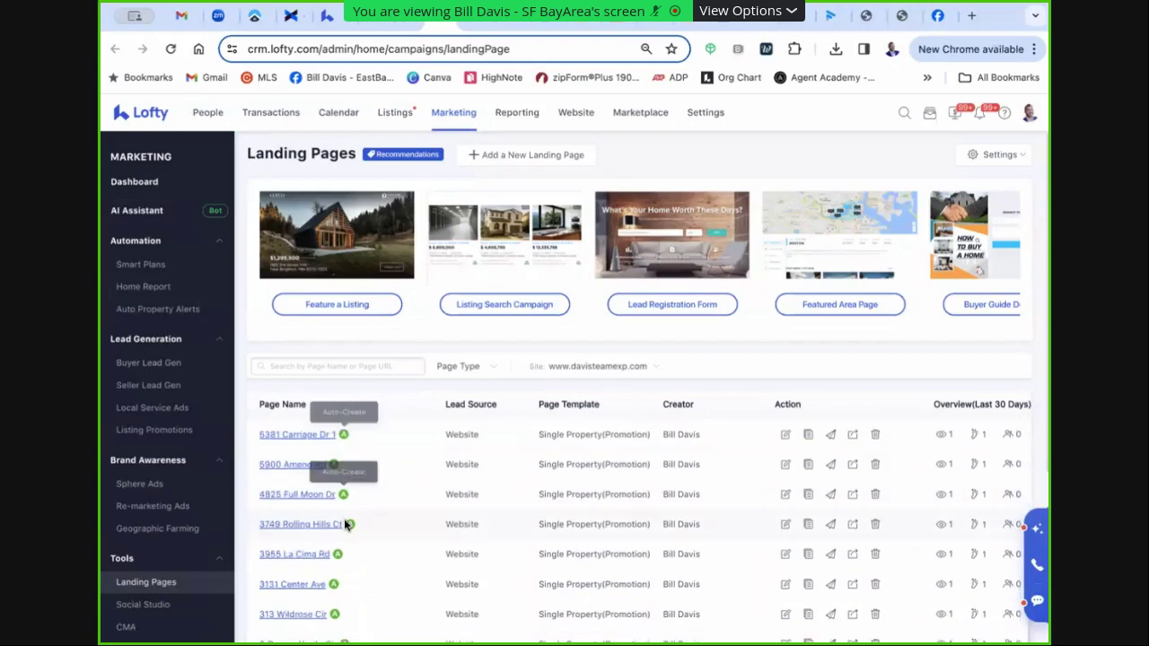
pyautogui.scroll(3, 390, 433)
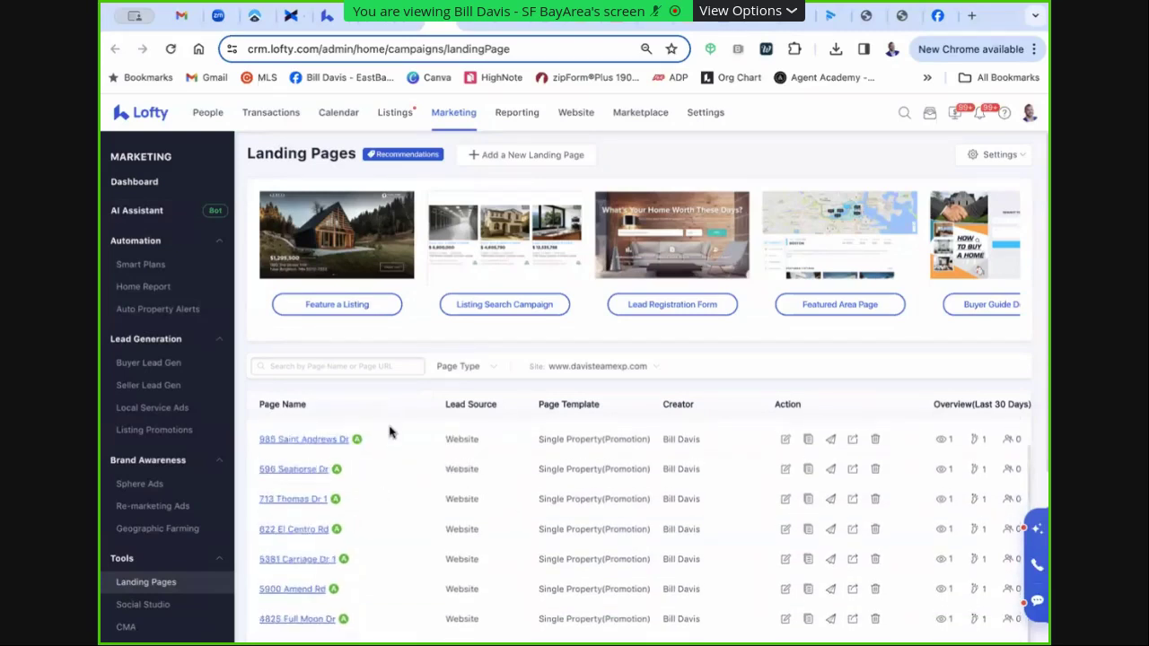
pyautogui.scroll(-3, 420, 476)
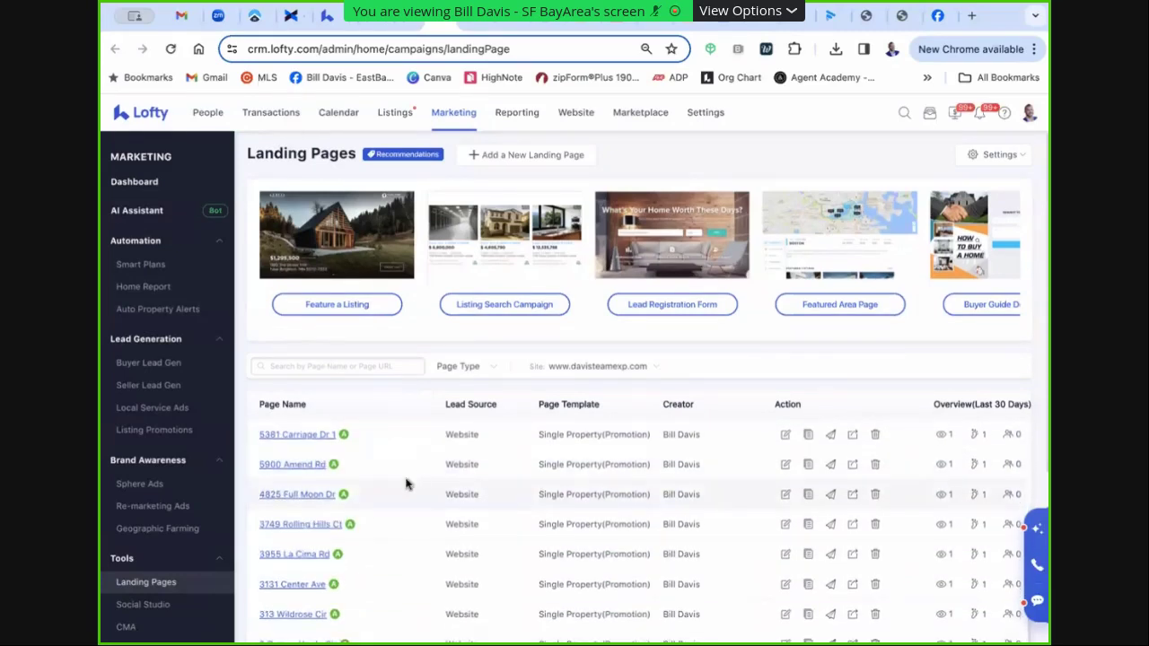
pyautogui.scroll(3, 370, 549)
pyautogui.scroll(2, 372, 536)
pyautogui.click(491, 368)
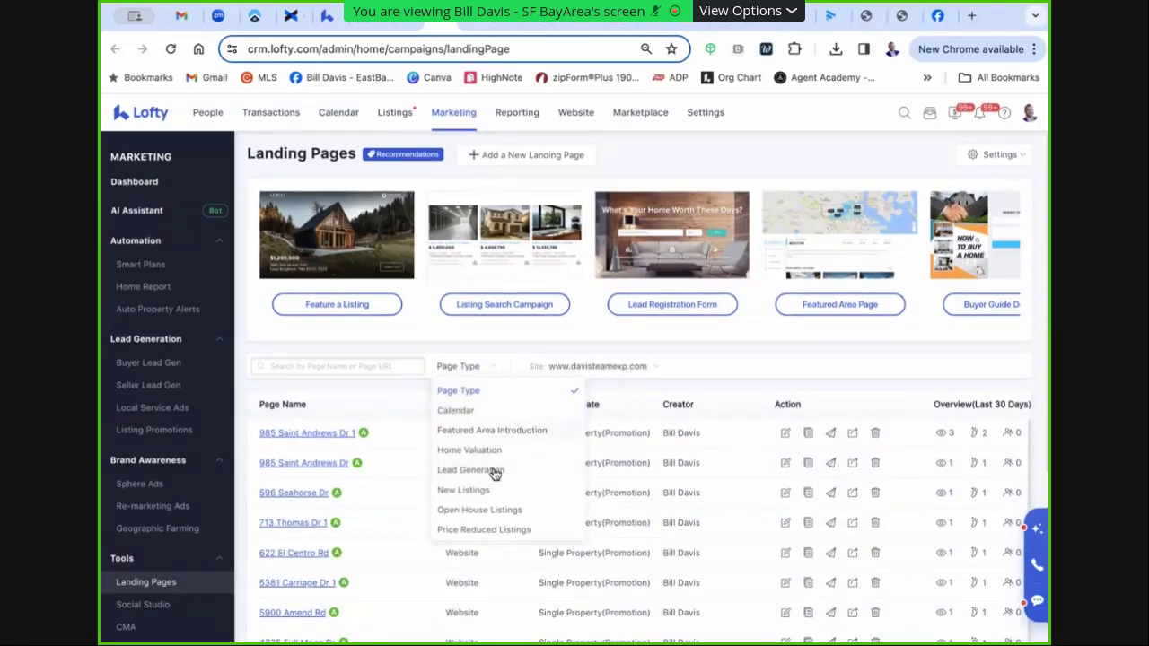
pyautogui.click(621, 435)
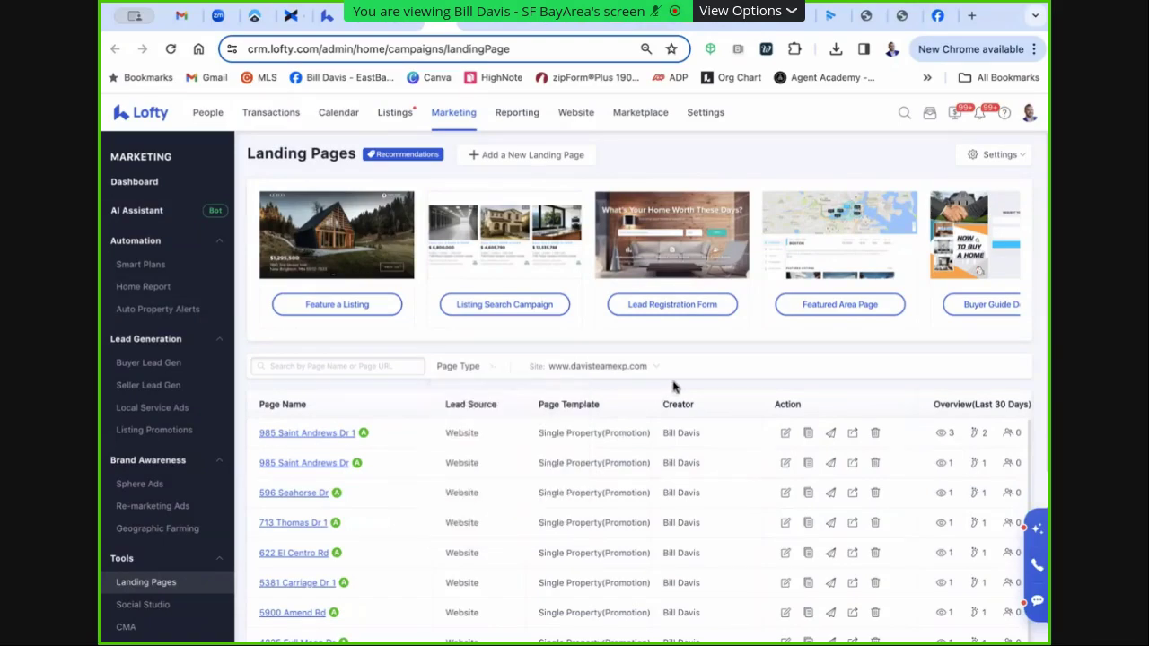
# Create a new landing page from the Meeting with leads template, keeping the page name New Page(2) and URL /new-page2
pyautogui.click(510, 158)
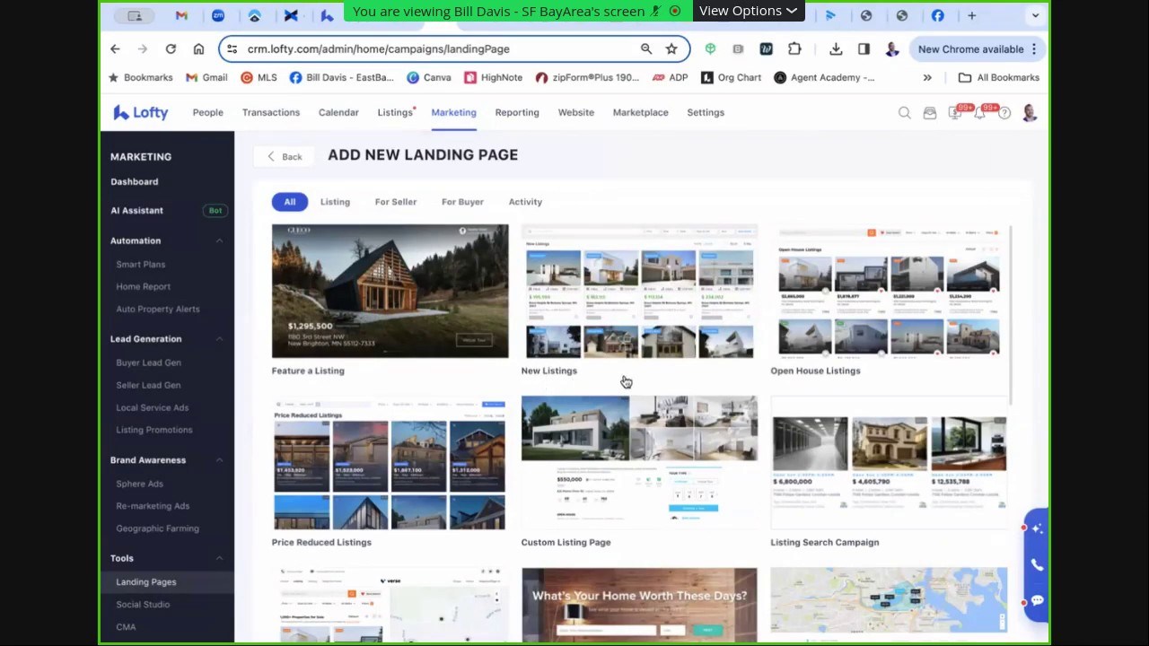
pyautogui.scroll(-1, 628, 384)
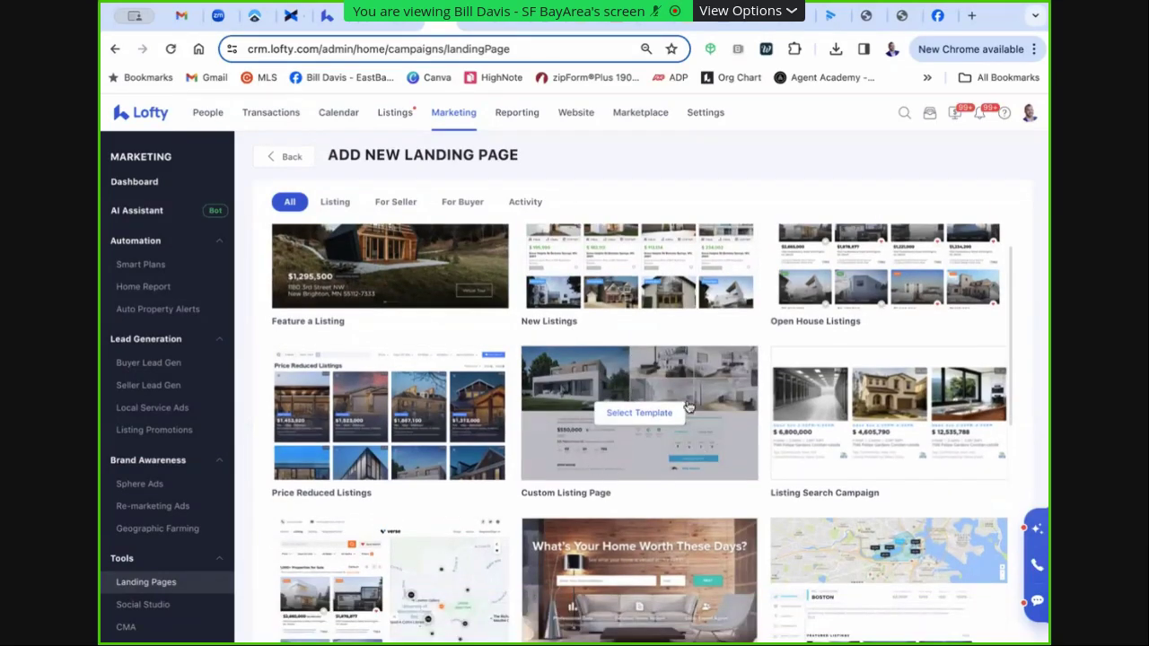
pyautogui.scroll(-1, 761, 346)
pyautogui.scroll(-5, 745, 377)
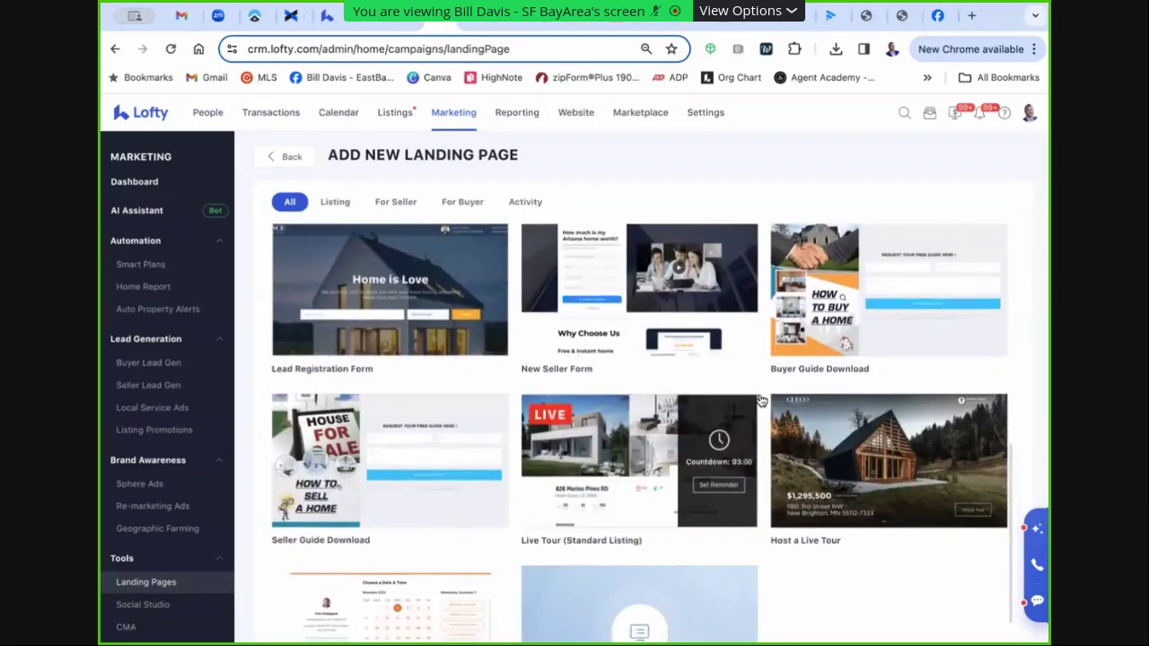
pyautogui.scroll(-1, 754, 400)
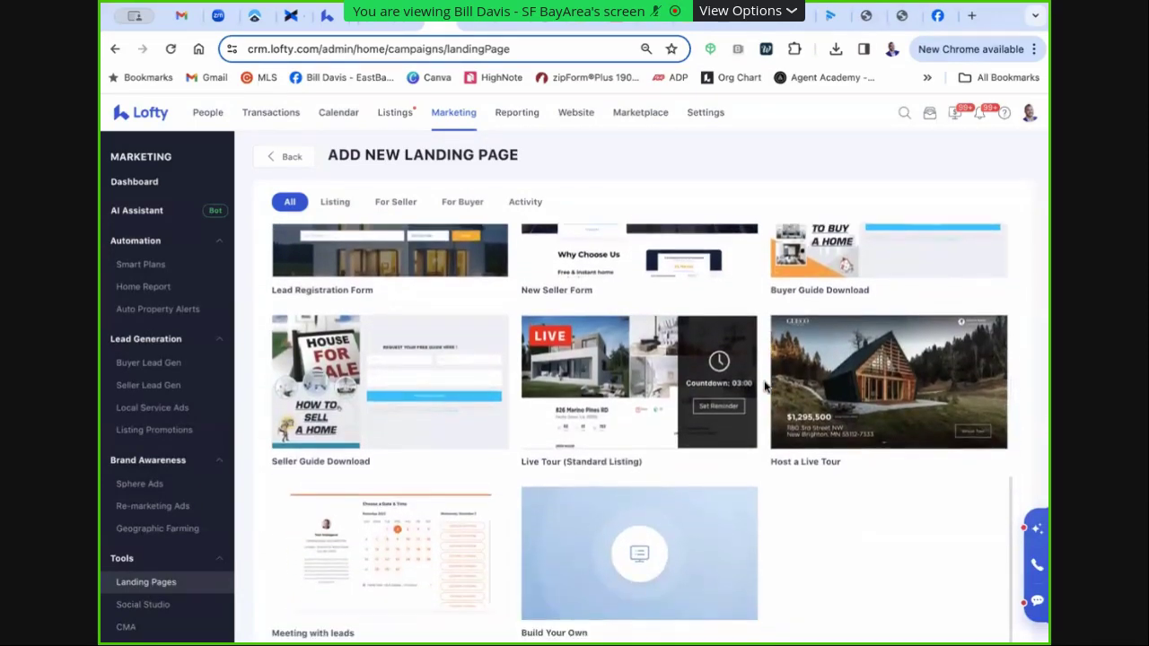
pyautogui.moveTo(629, 566)
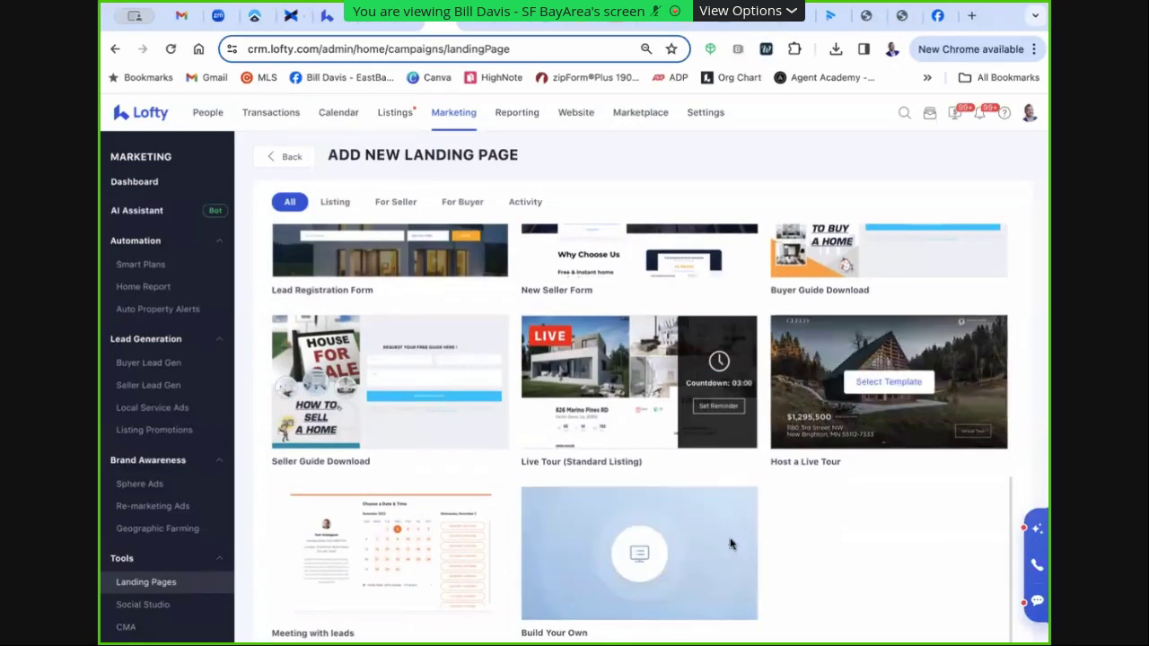
pyautogui.moveTo(413, 549)
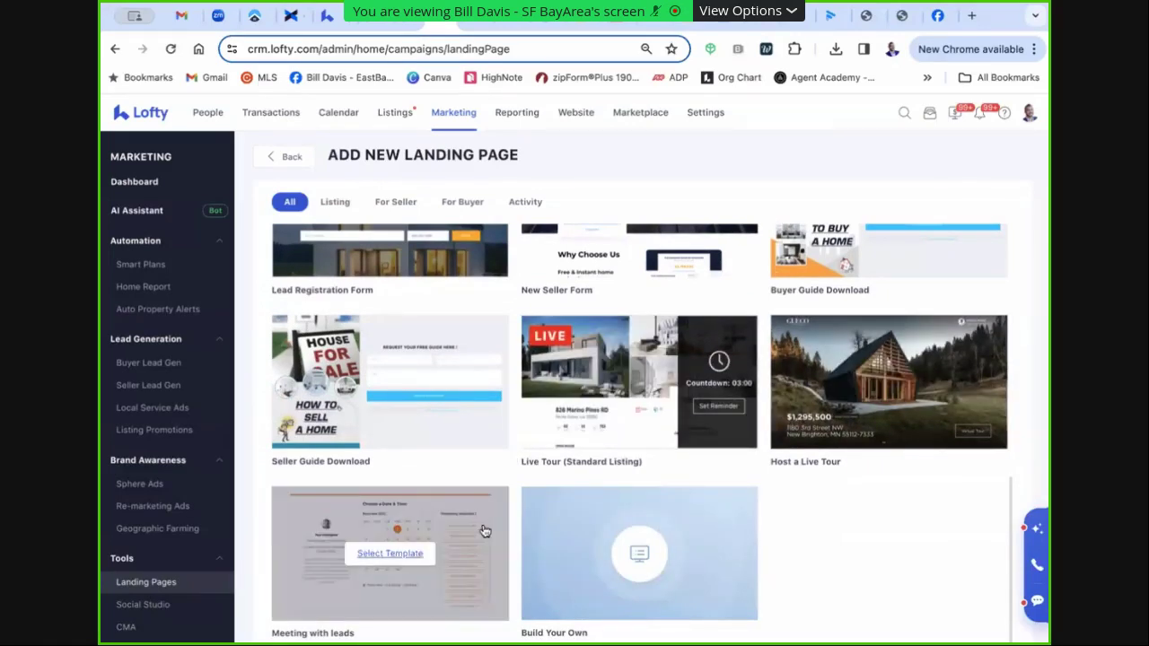
pyautogui.click(390, 553)
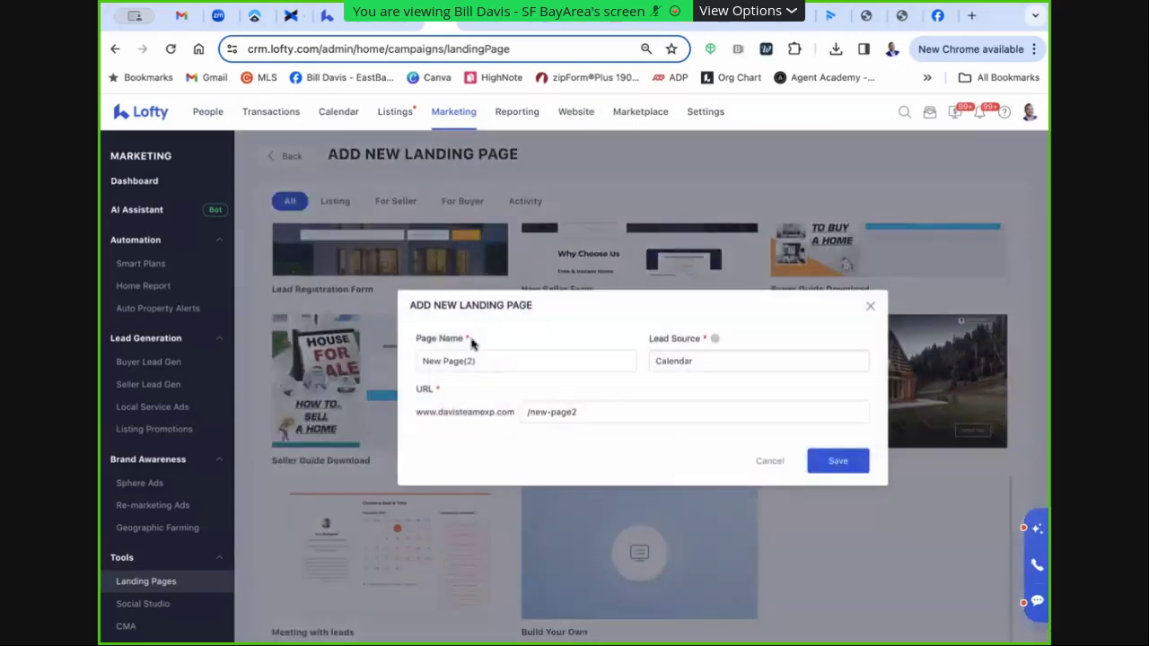
pyautogui.click(858, 465)
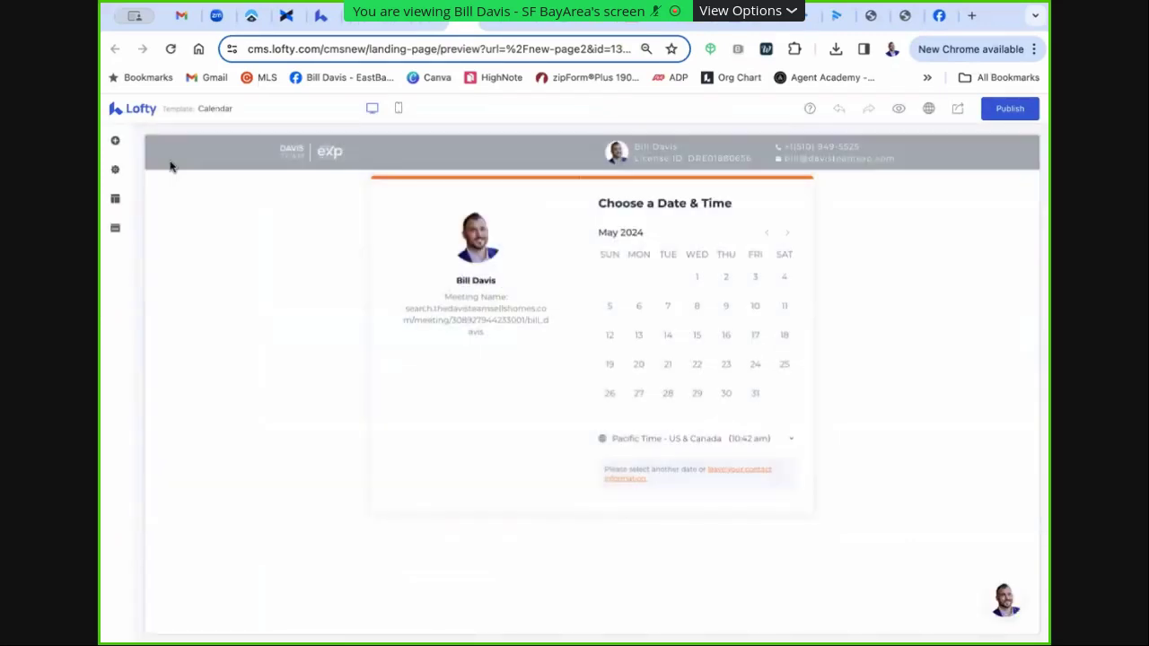
# Add two single-video blocks above the booking calendar and bring up the video source settings of the lower one
pyautogui.click(115, 141)
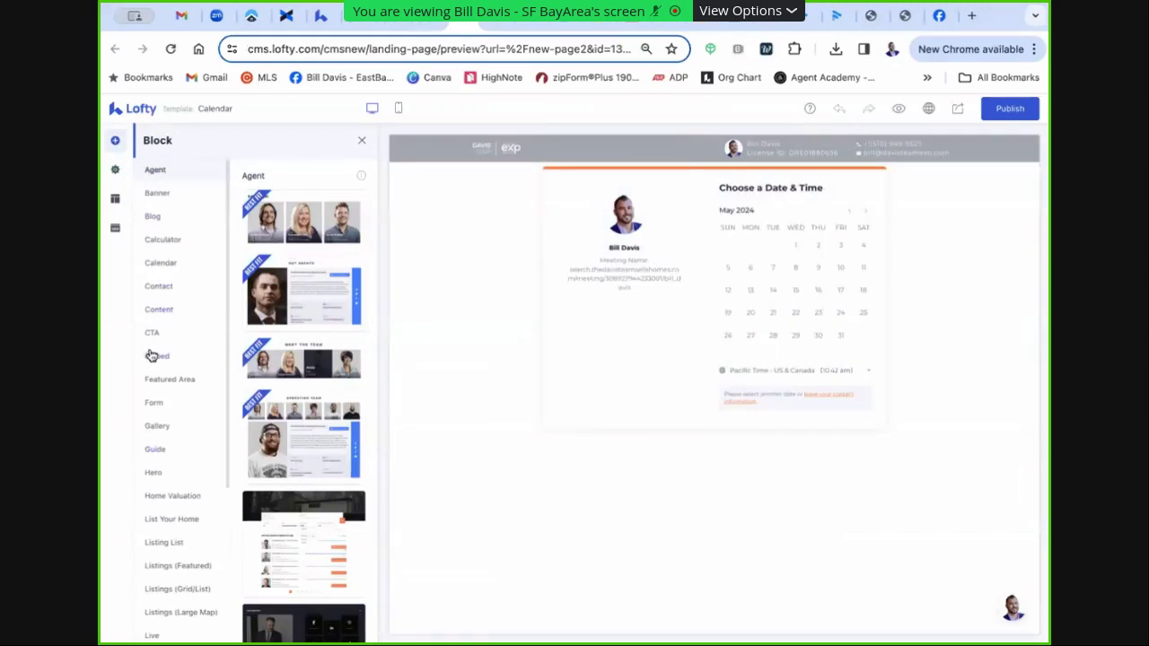
pyautogui.scroll(-3, 184, 538)
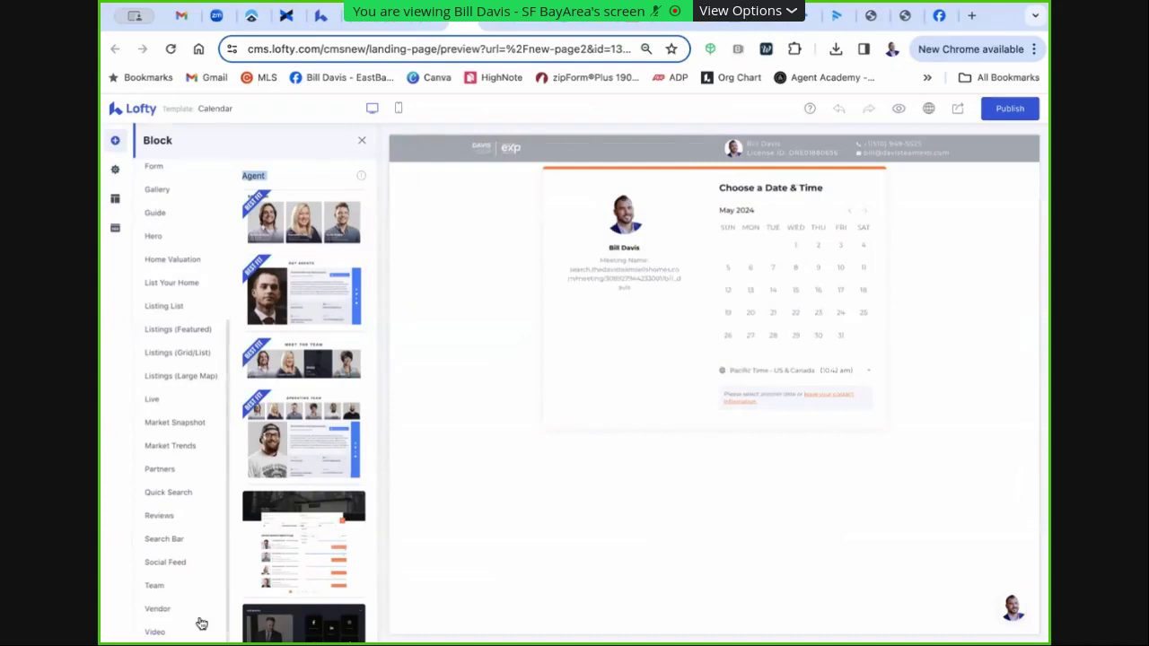
pyautogui.click(148, 632)
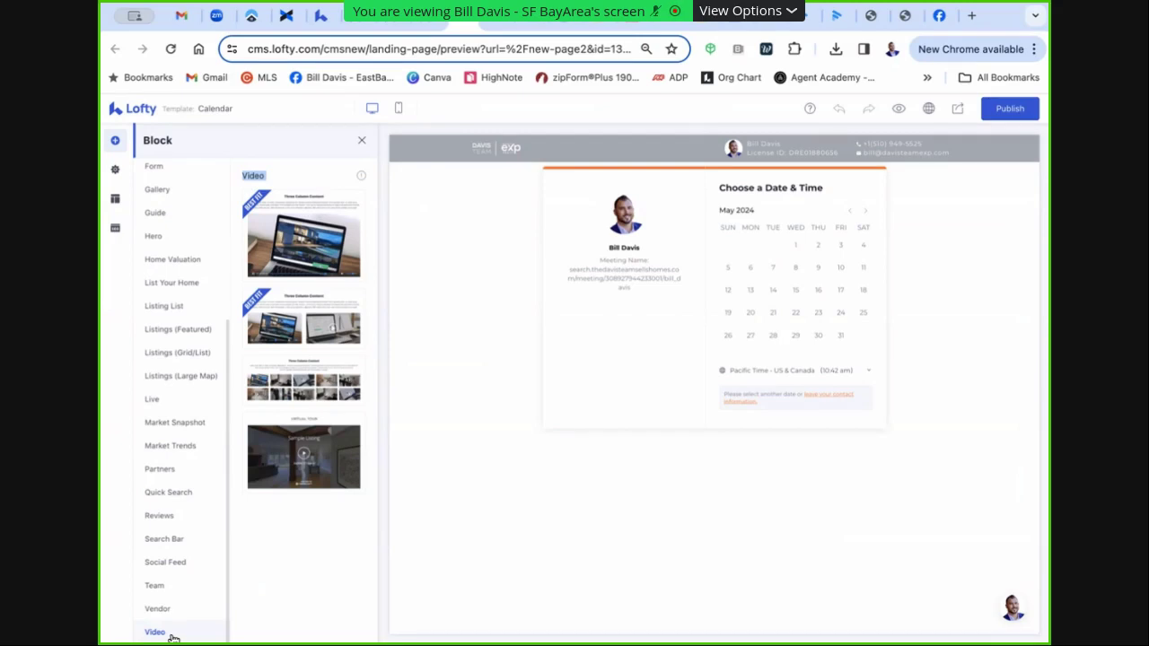
pyautogui.moveTo(352, 203); pyautogui.dragTo(605, 198)
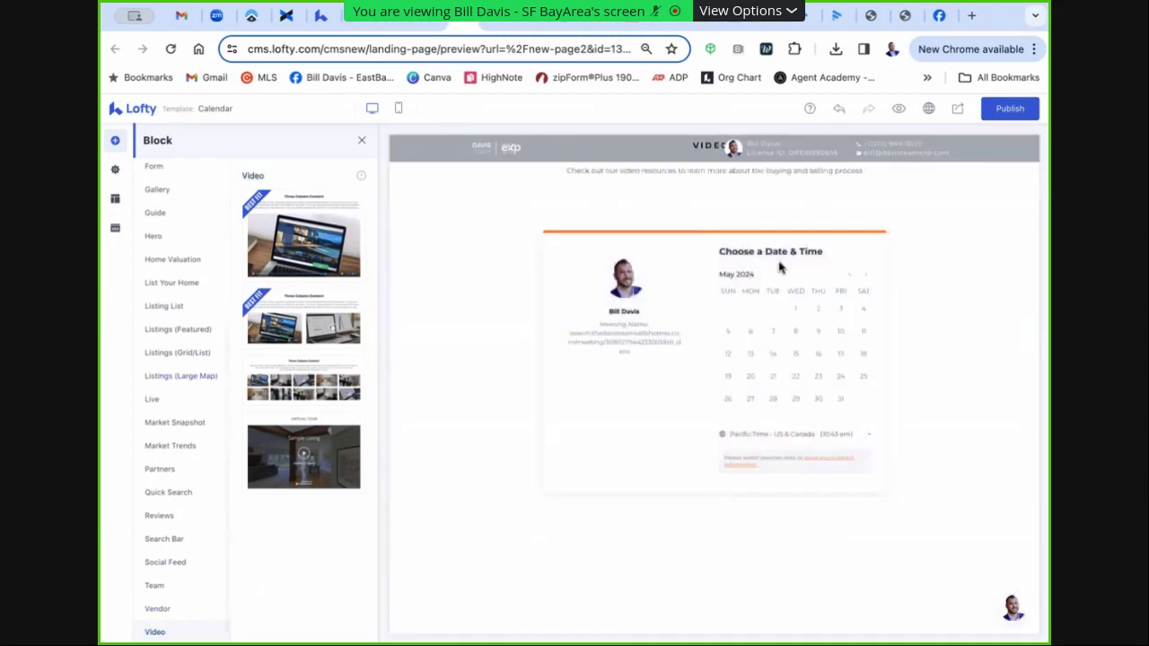
pyautogui.moveTo(304, 253); pyautogui.dragTo(259, 236)
pyautogui.moveTo(626, 229); pyautogui.dragTo(605, 242)
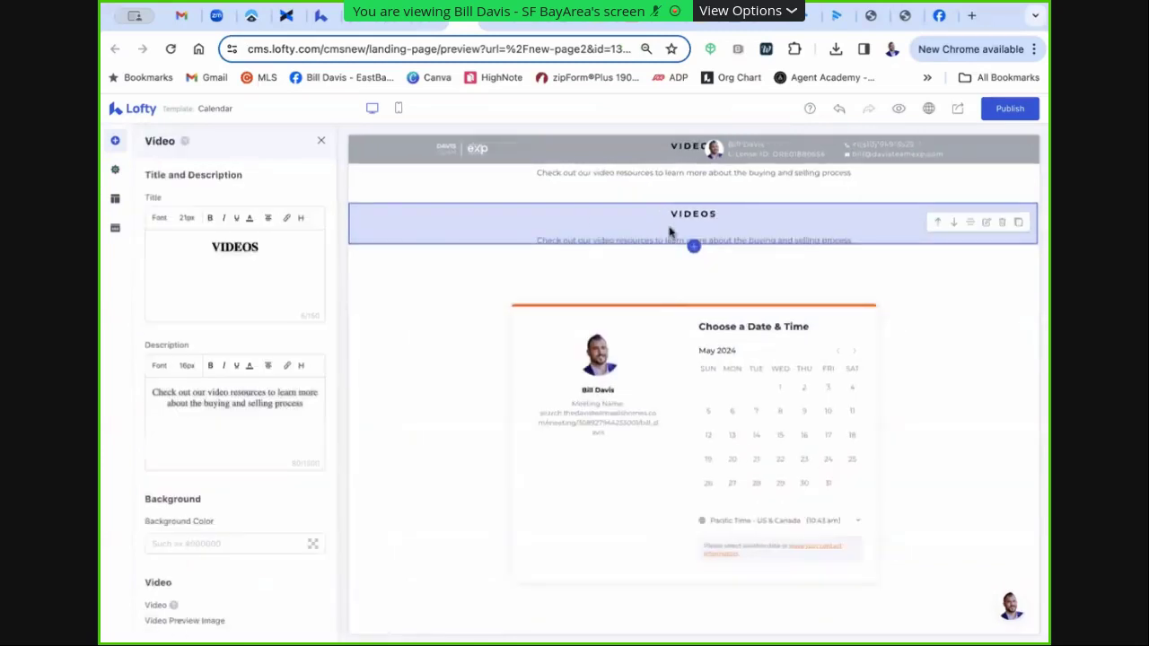
pyautogui.scroll(-2, 290, 511)
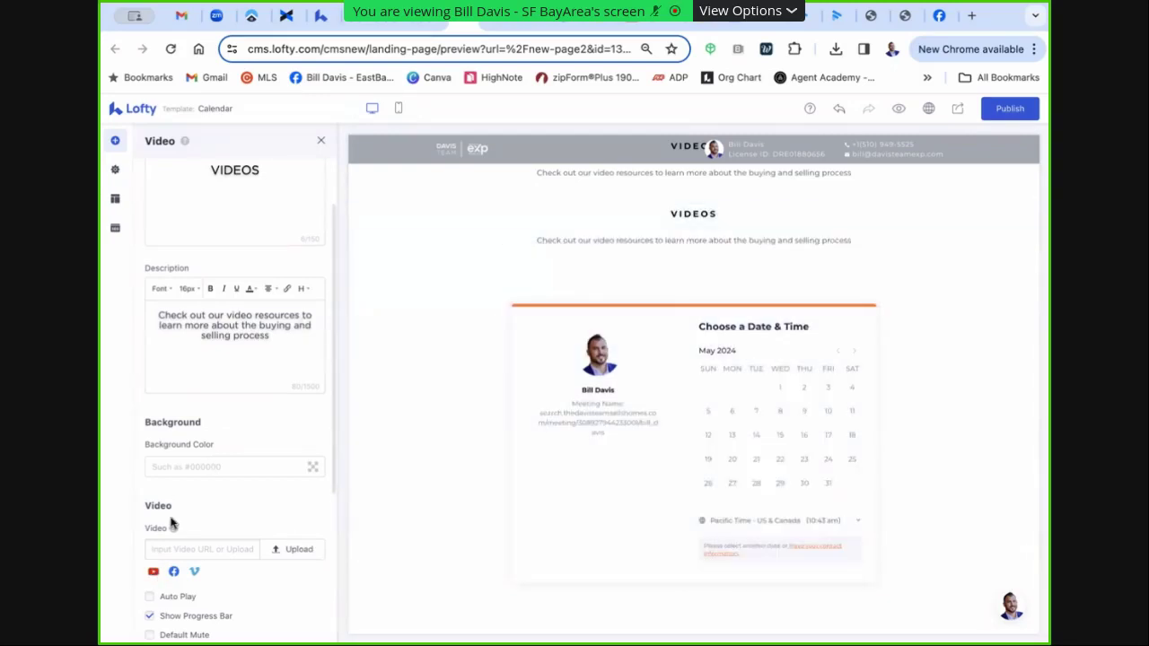
# Switch to YouTube in a new browser tab and change the active account to The Davis Team channel
pyautogui.click(972, 17)
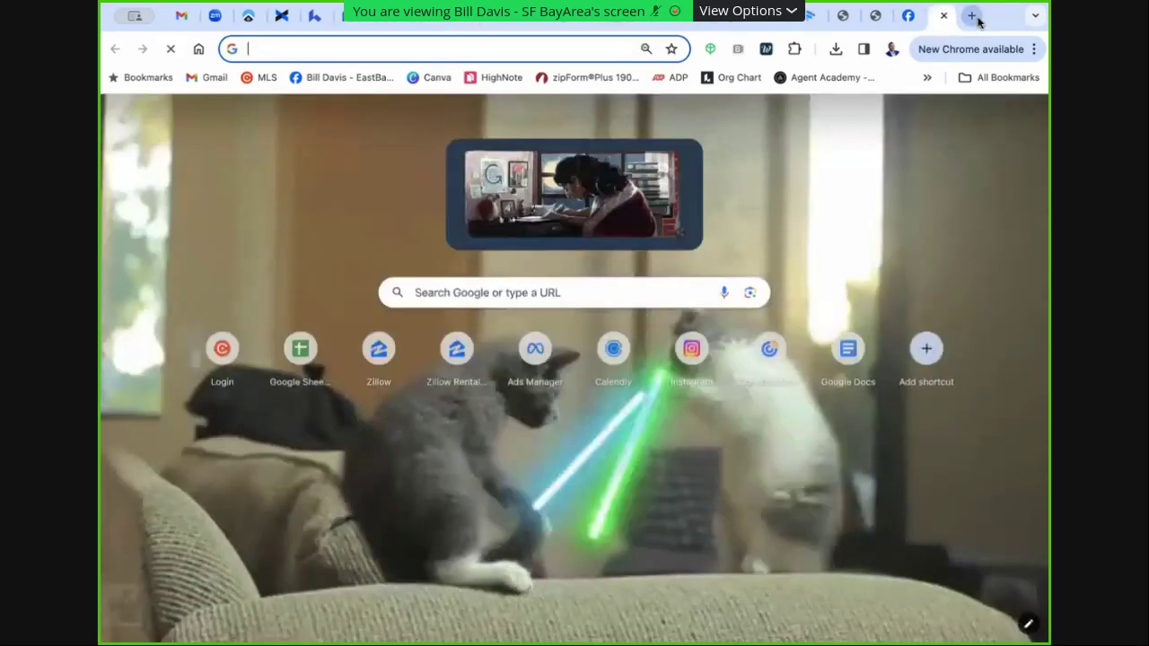
pyautogui.write('youyubr')
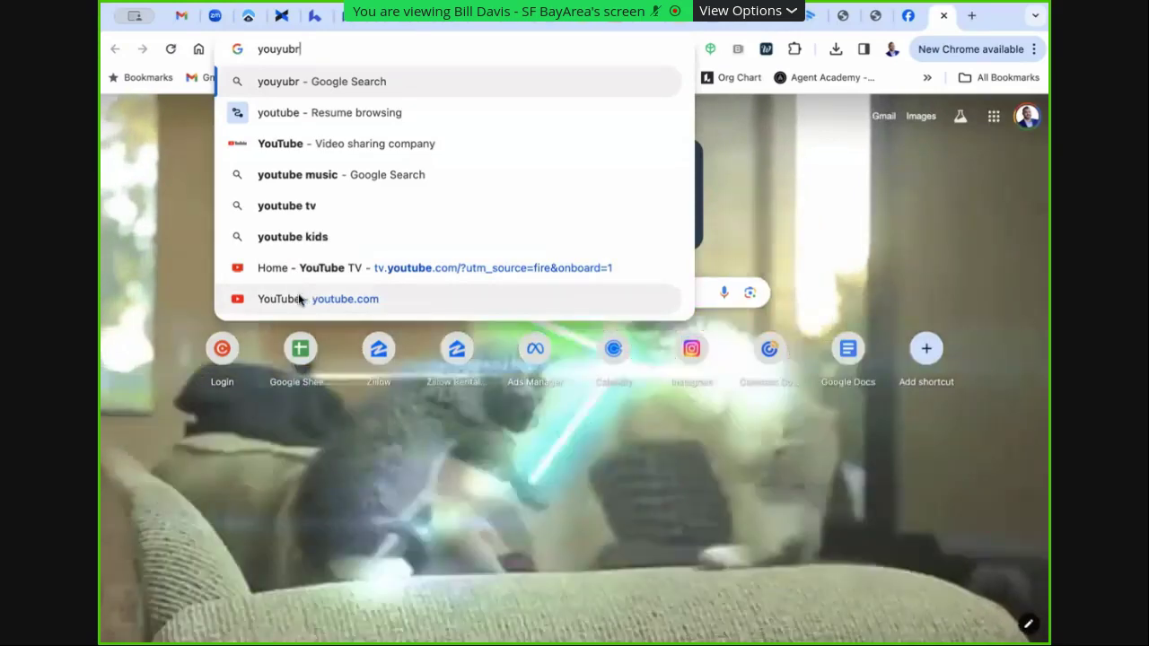
pyautogui.click(300, 299)
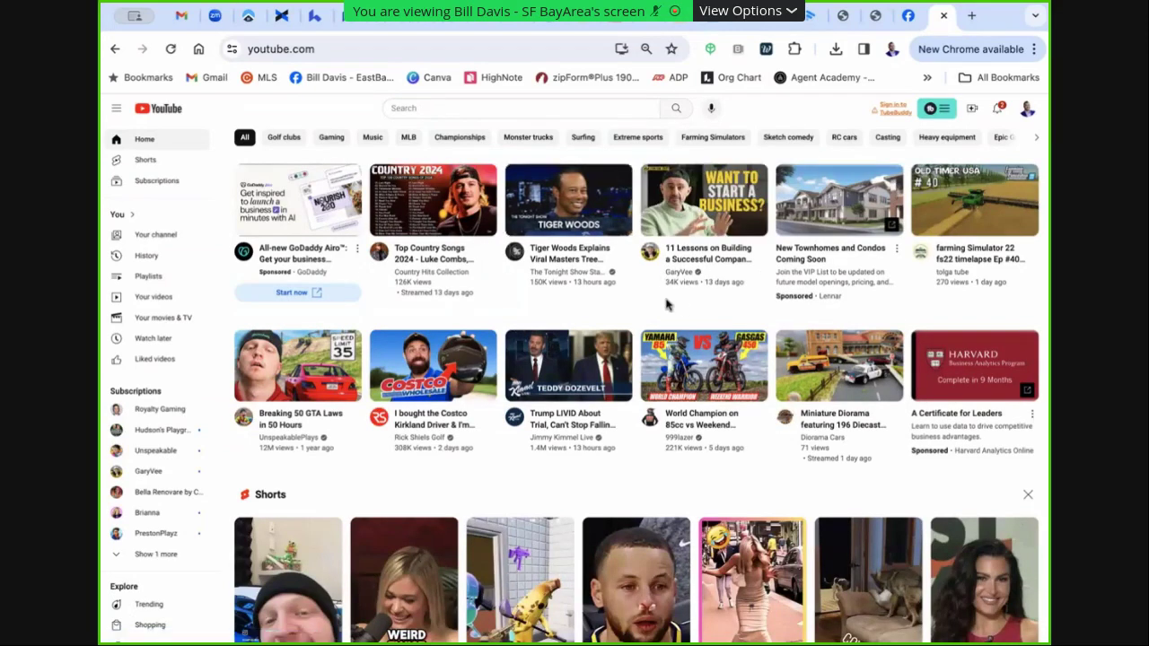
pyautogui.click(1028, 108)
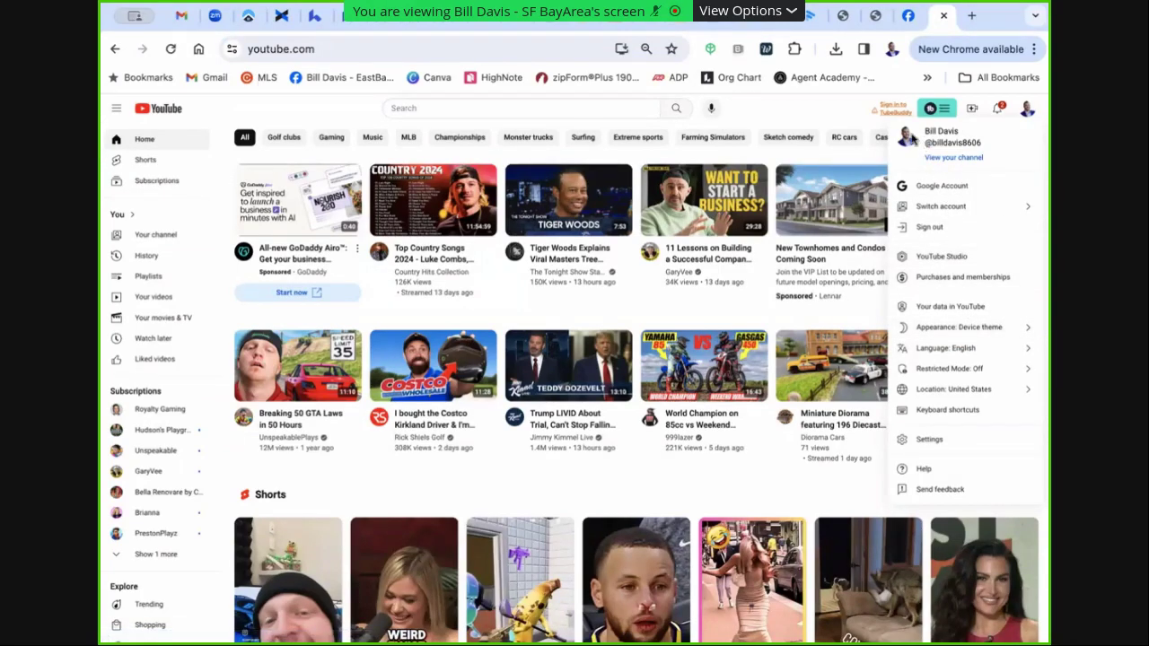
pyautogui.click(966, 208)
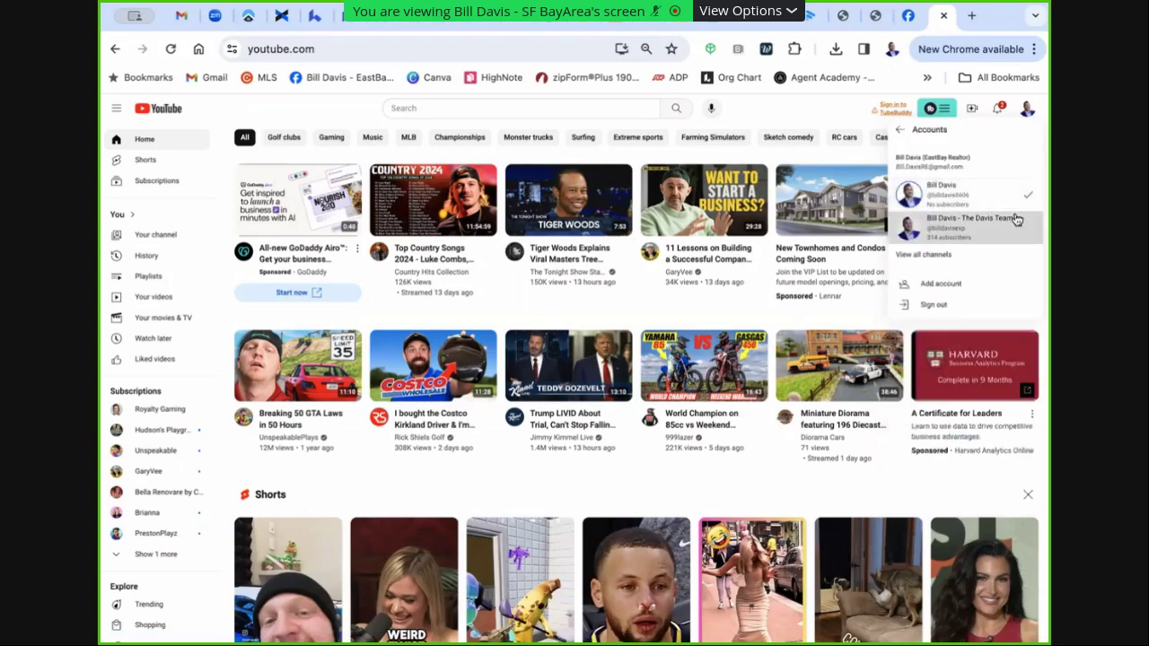
pyautogui.click(967, 219)
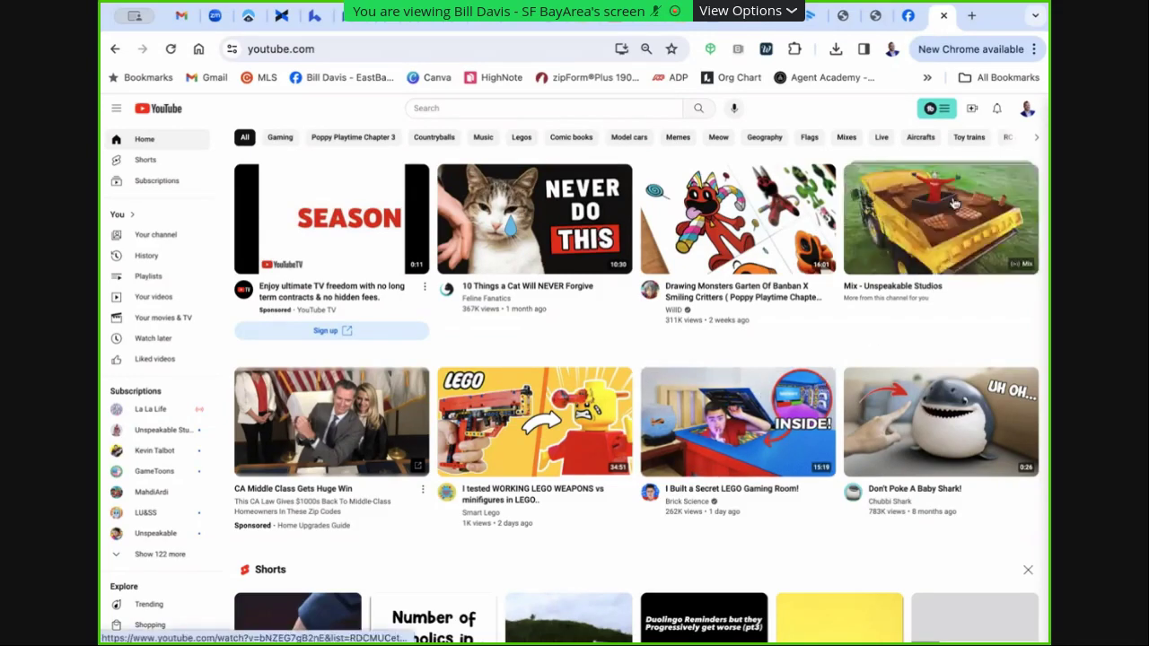
# Open the YouTube page of The Davis Team channel
pyautogui.click(1027, 108)
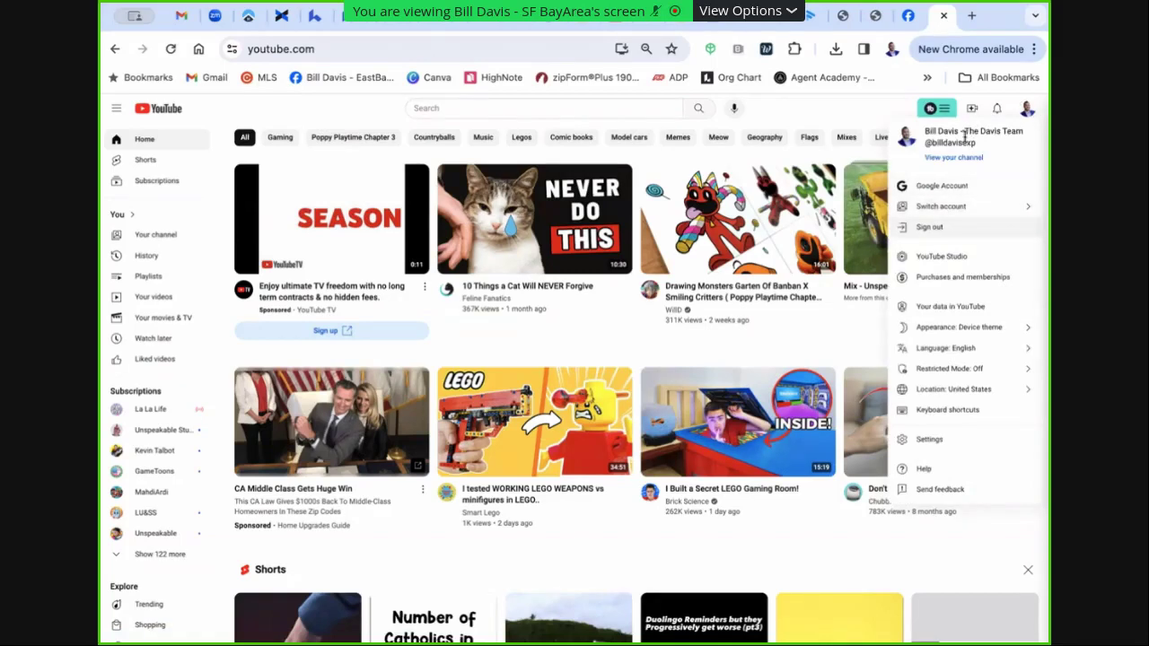
pyautogui.click(762, 347)
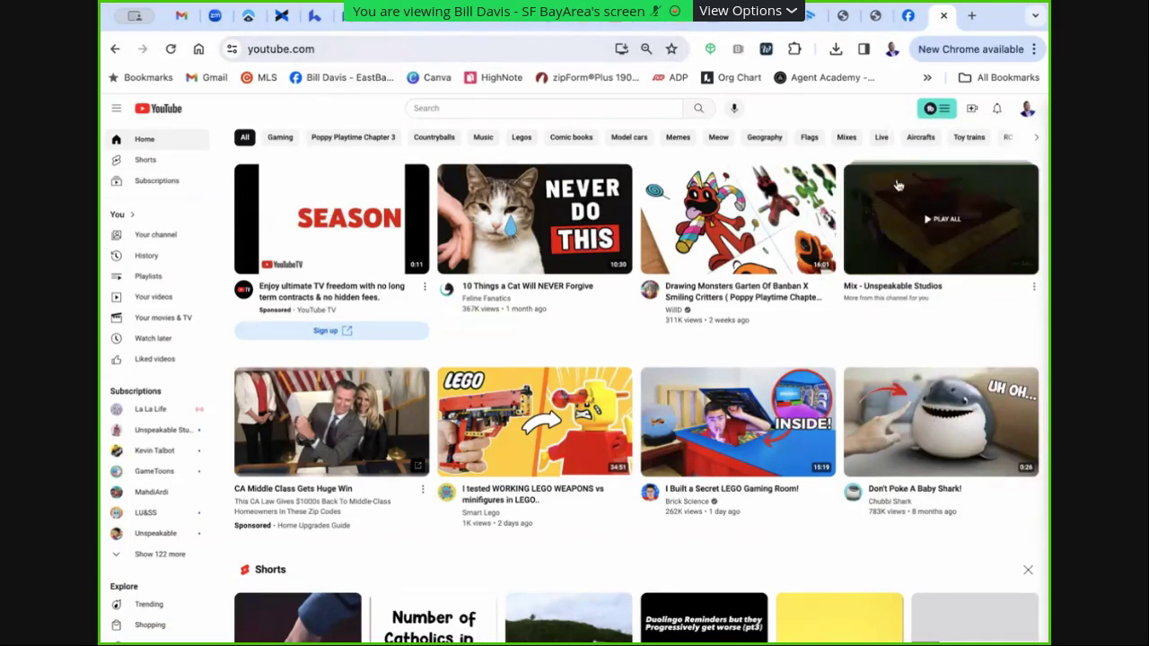
pyautogui.click(1028, 108)
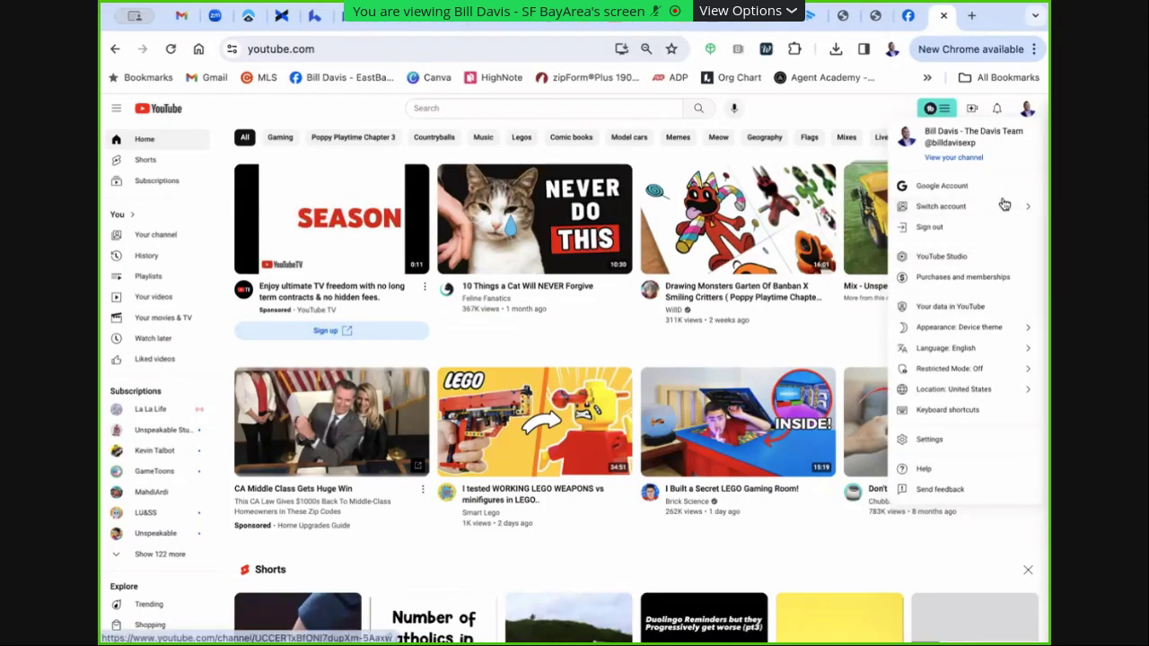
pyautogui.click(957, 158)
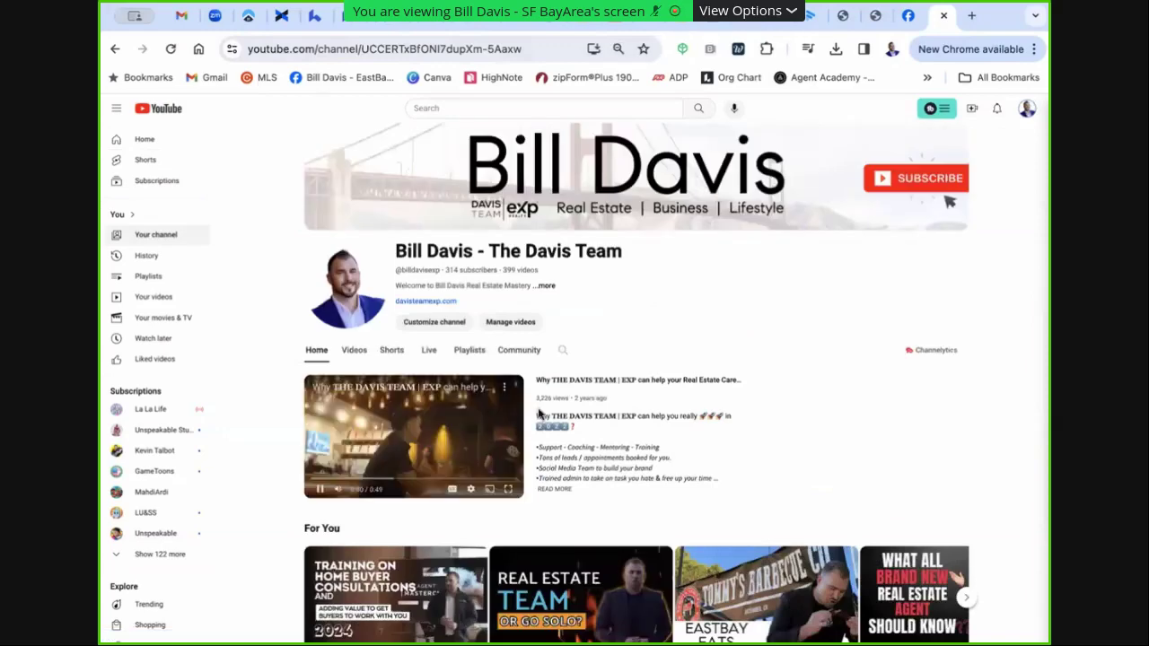
# Open the channel's "Jumpstart Your Realtor Career: Team or Solo? Pro Tips!" video and copy its web address
pyautogui.scroll(-2, 316, 493)
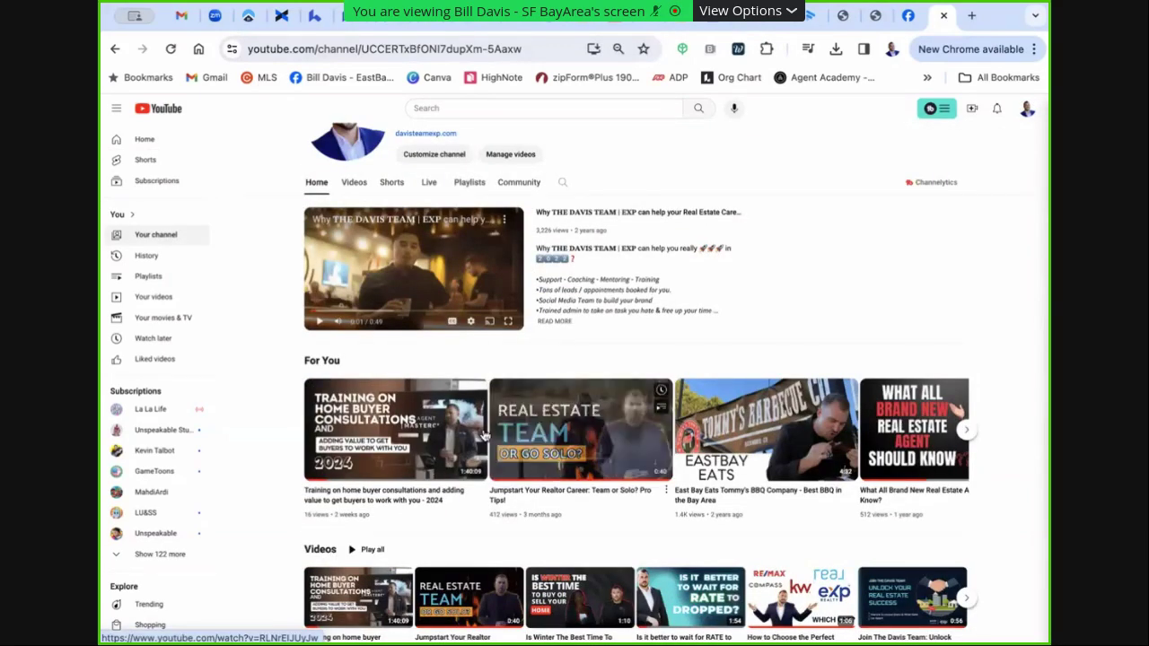
pyautogui.click(567, 430)
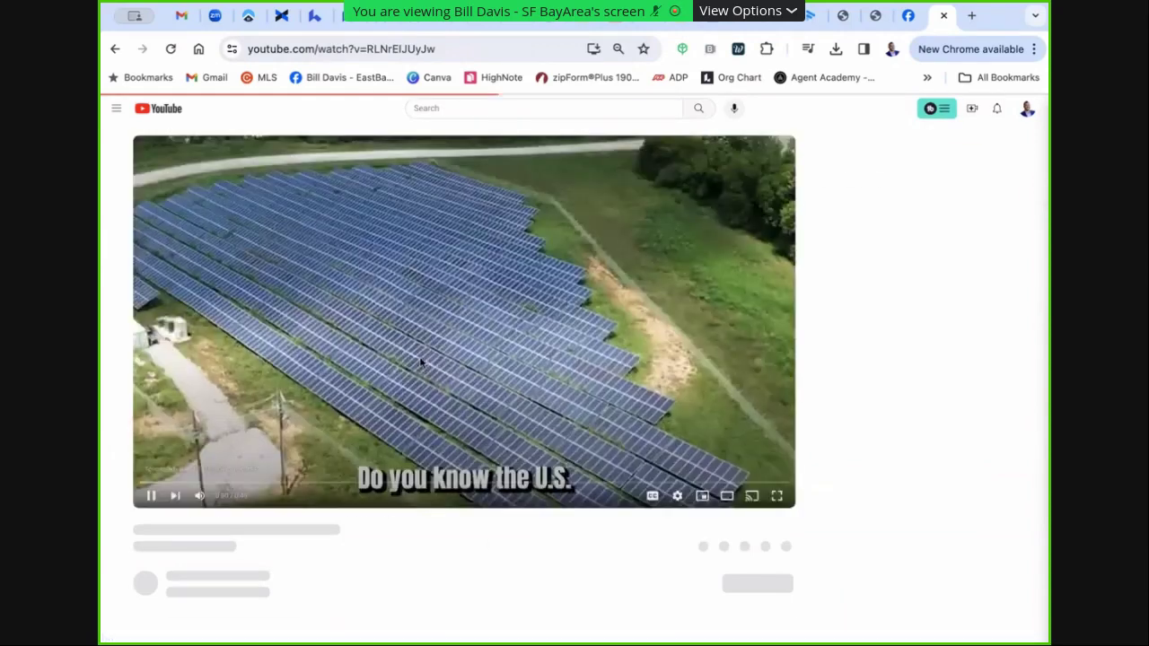
pyautogui.rightClick(302, 47)
pyautogui.click(369, 167)
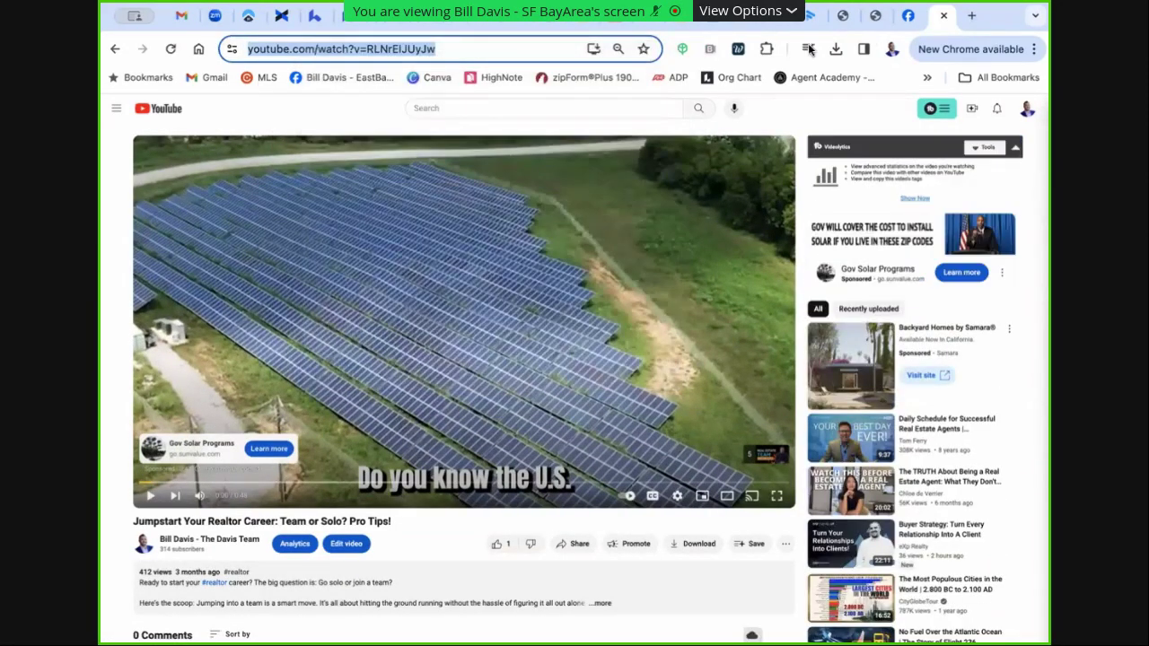
# Return to the Lofty page editor and set the lower Video block's source to the copied YouTube address
pyautogui.click(453, 24)
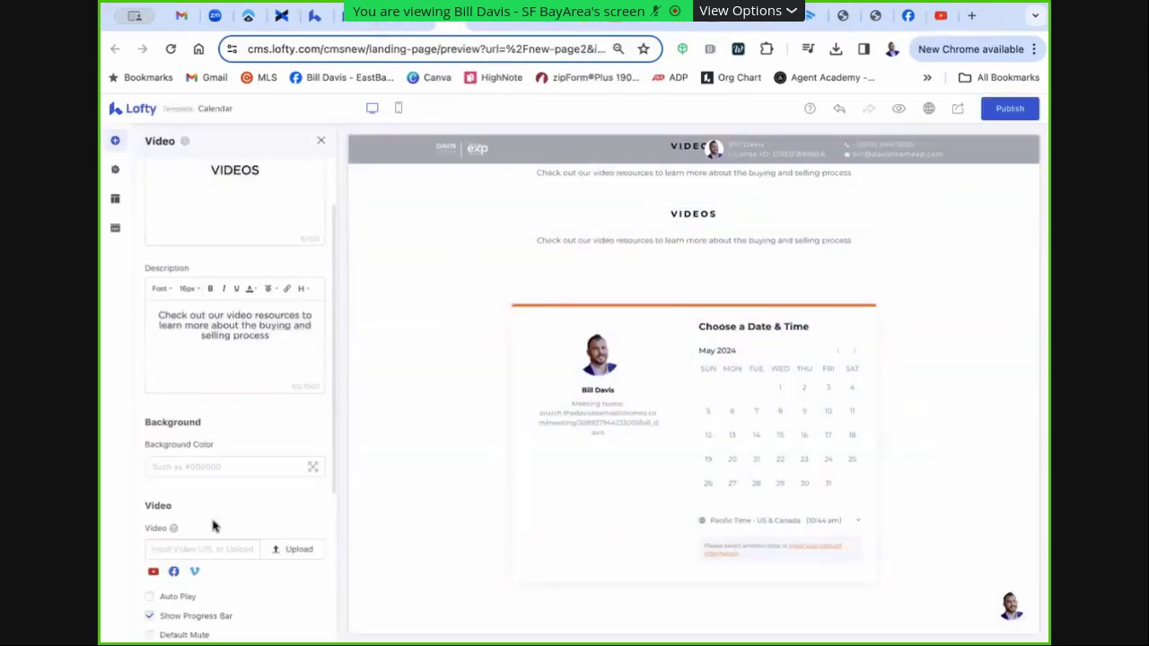
pyautogui.click(225, 548)
pyautogui.hotkey('ctrl', 'v')
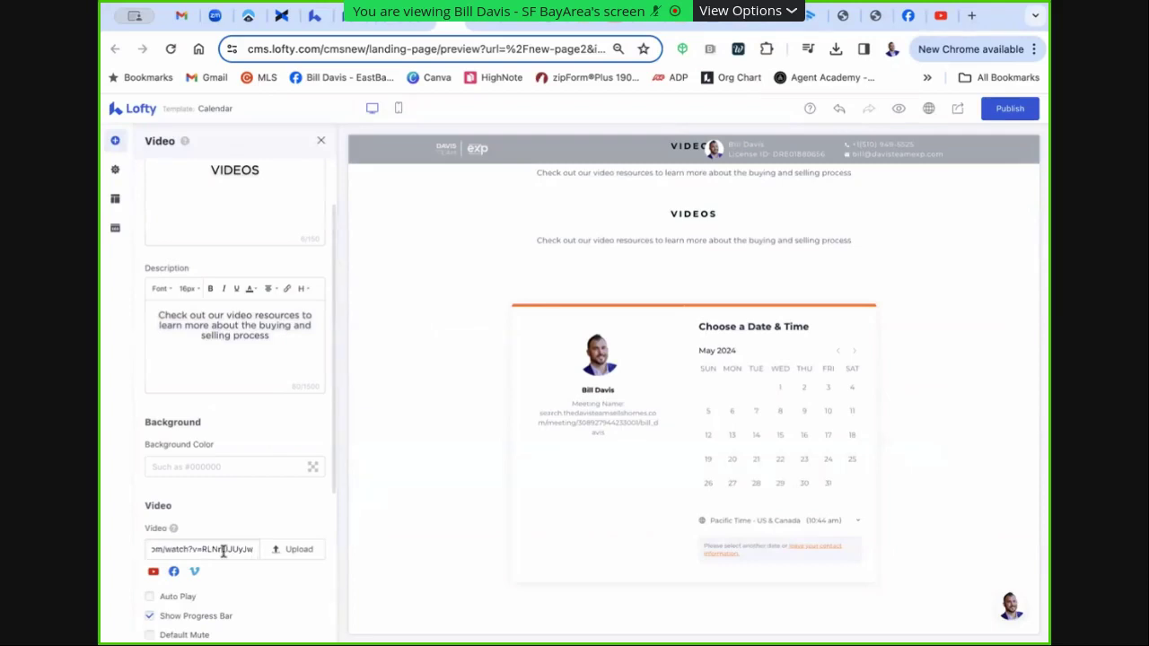
pyautogui.click(292, 564)
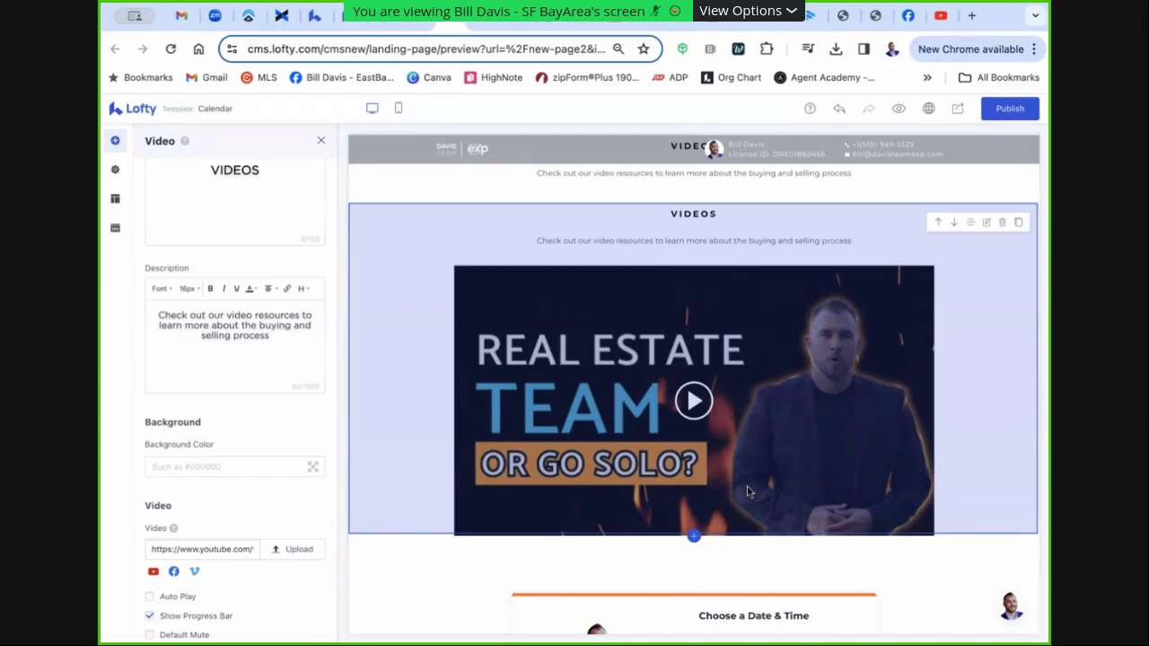
pyautogui.scroll(-2, 235, 507)
pyautogui.scroll(3, 237, 505)
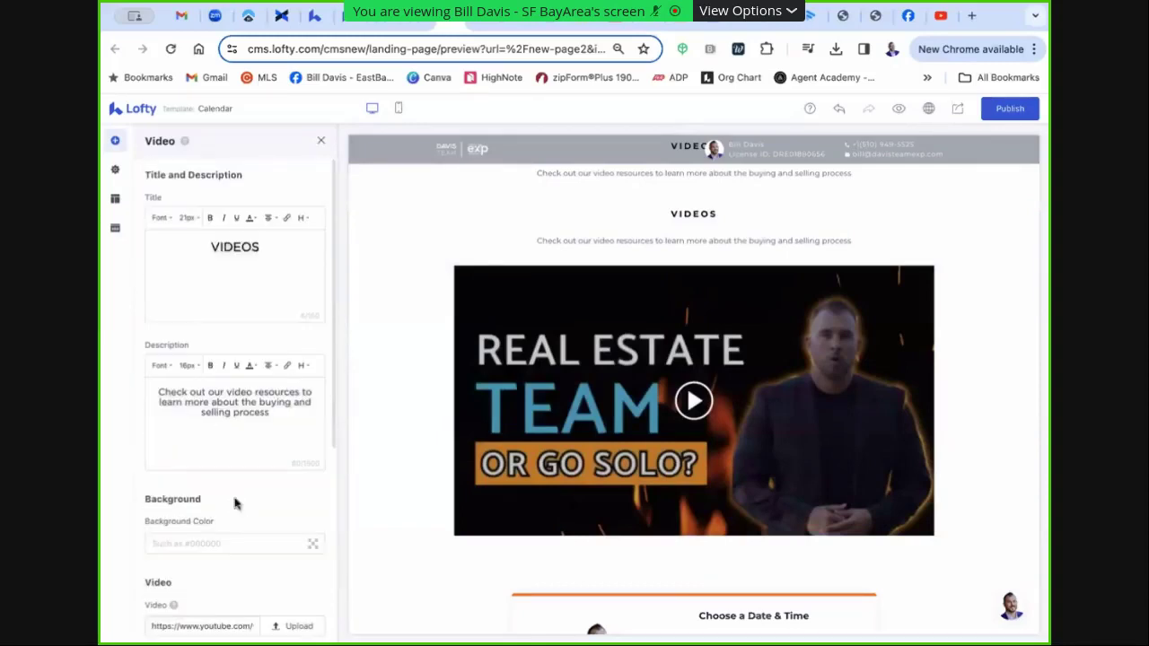
# Bring up the available blocks again and review the landing page's video and booking calendar layout
pyautogui.click(115, 141)
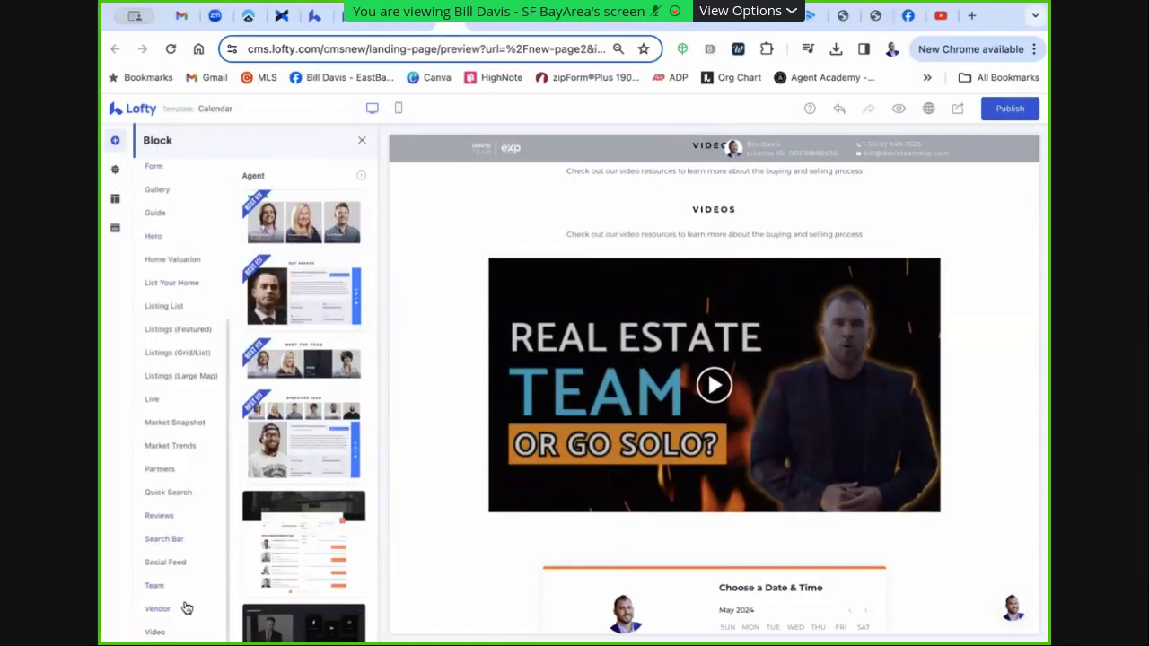
pyautogui.scroll(-3, 575, 582)
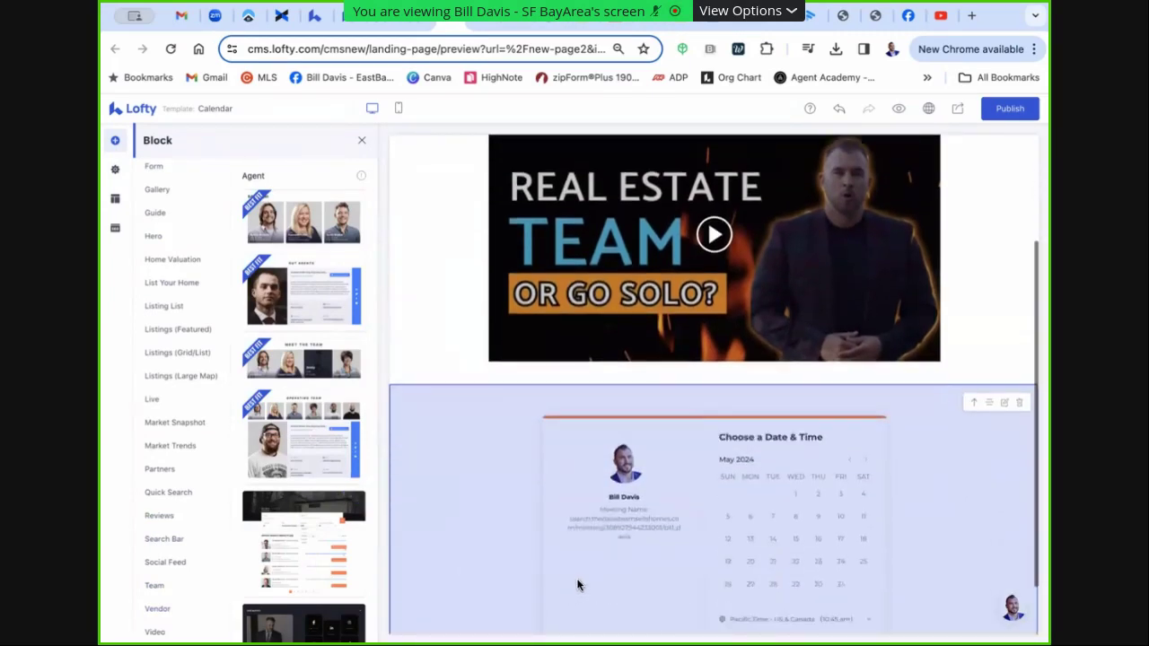
pyautogui.scroll(-1, 593, 575)
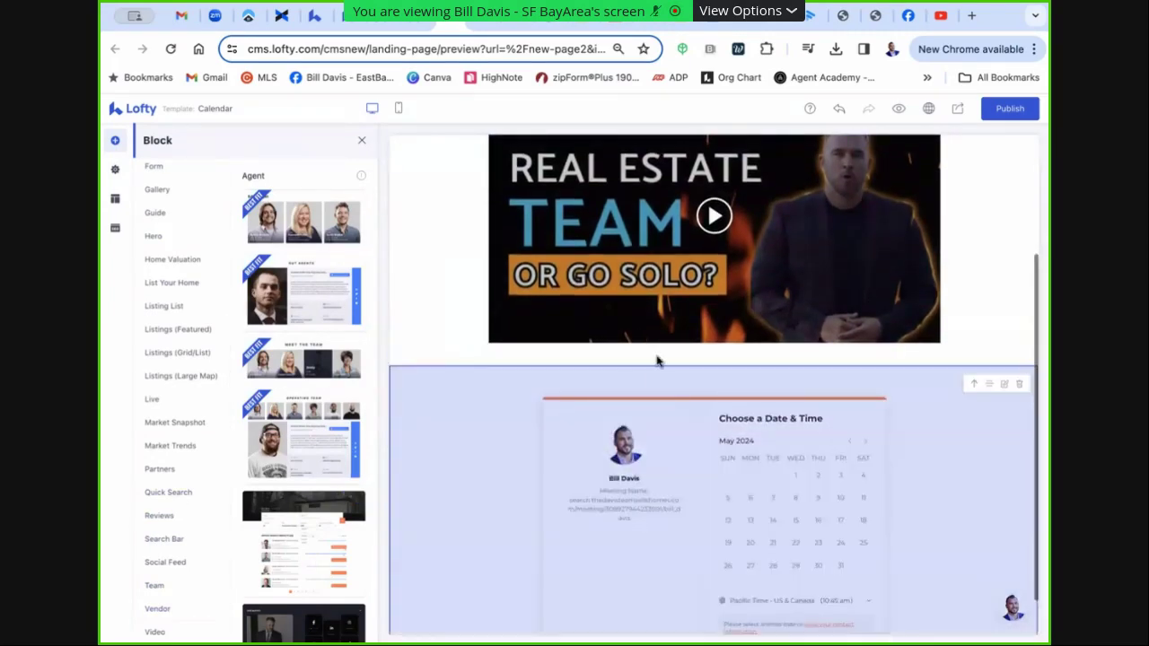
pyautogui.scroll(3, 657, 361)
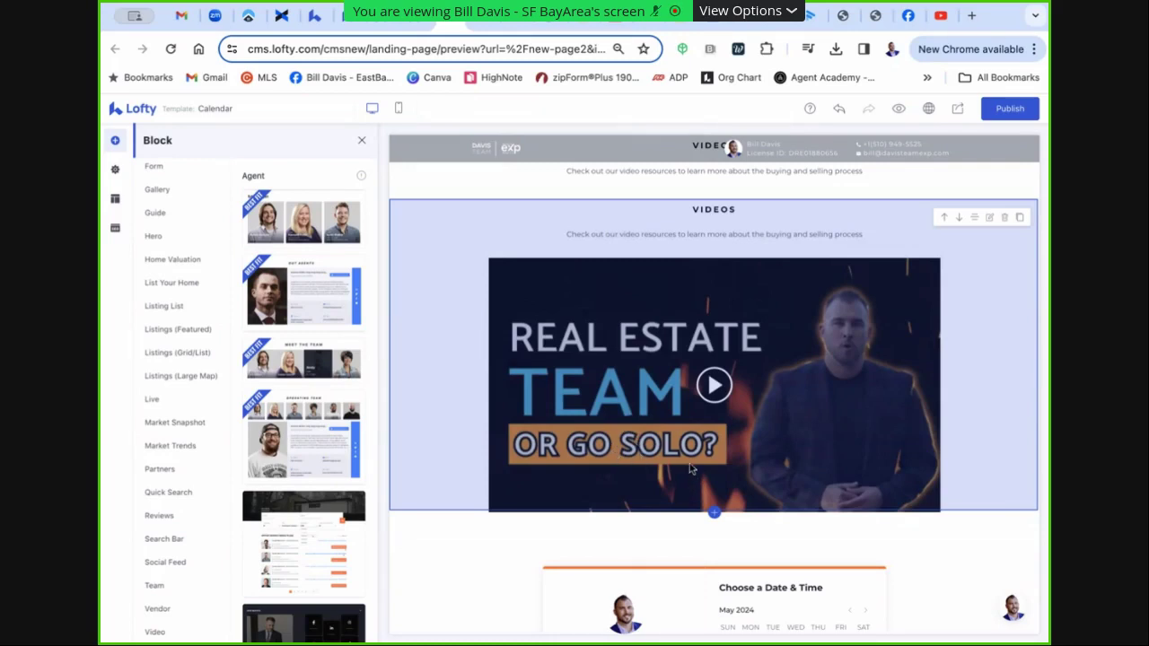
# Look through the available block categories for the landing page and close the block list
pyautogui.scroll(-3, 508, 464)
pyautogui.scroll(3, 508, 464)
pyautogui.scroll(5, 188, 377)
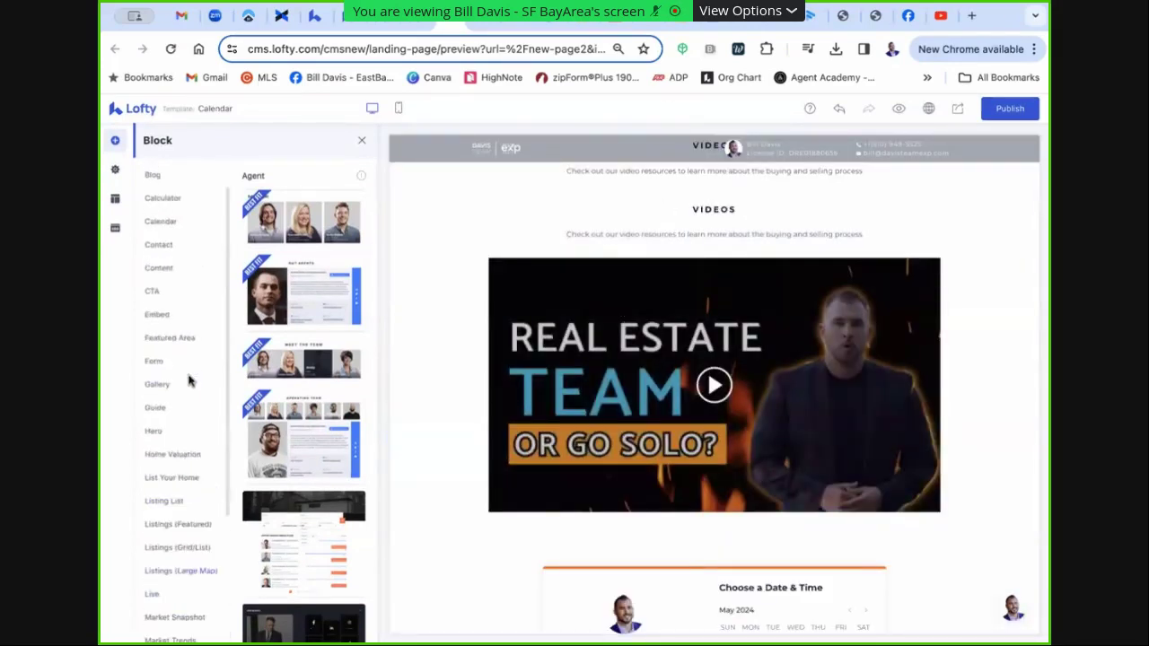
pyautogui.click(362, 140)
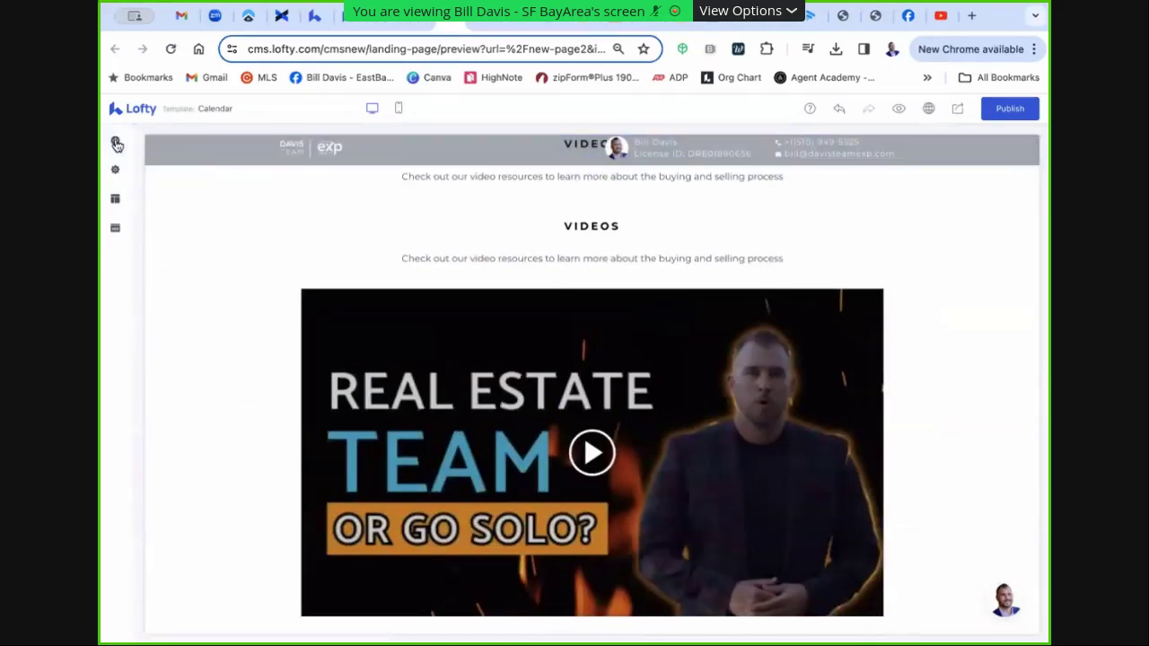
pyautogui.click(354, 23)
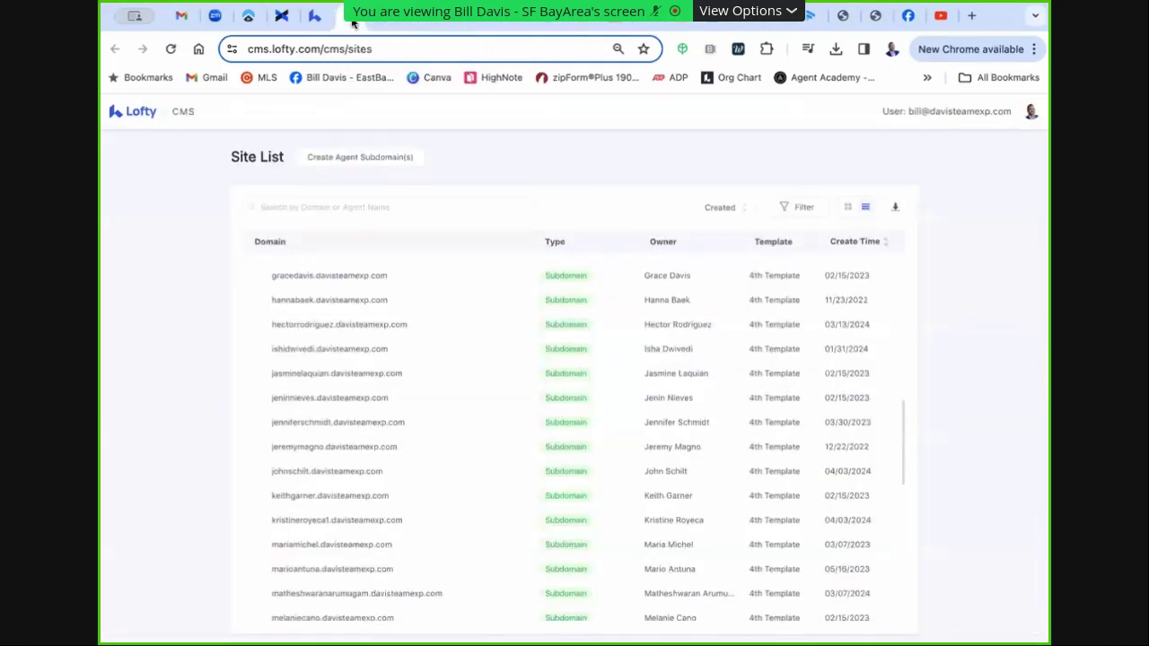
pyautogui.click(315, 16)
pyautogui.click(355, 22)
pyautogui.click(356, 20)
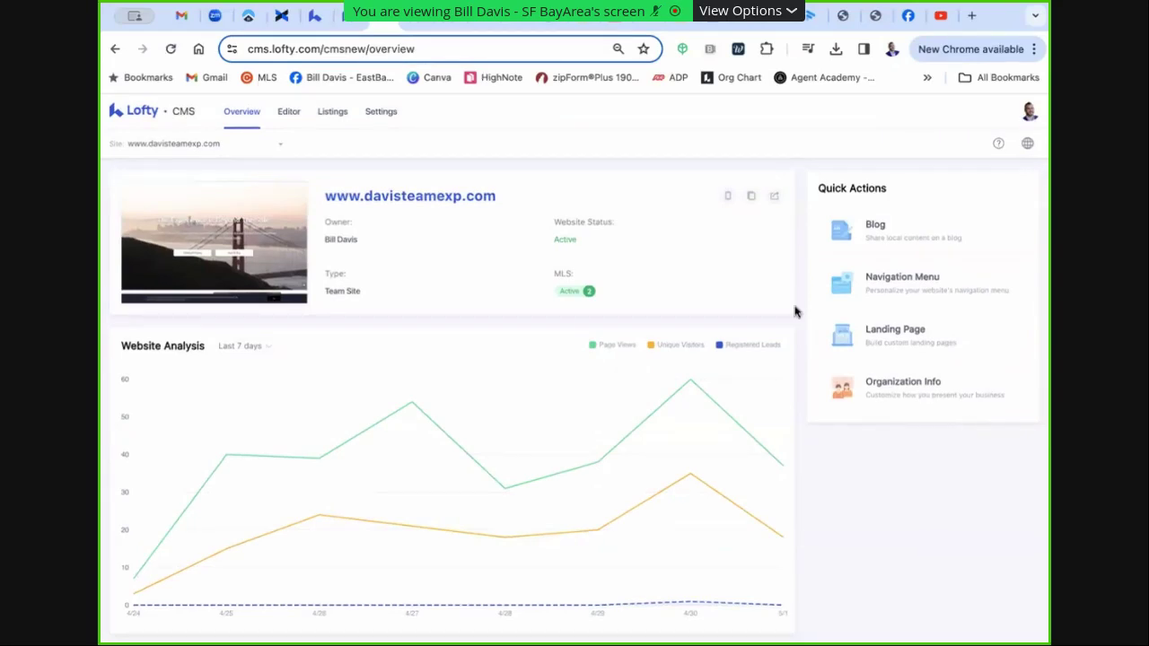
pyautogui.click(288, 113)
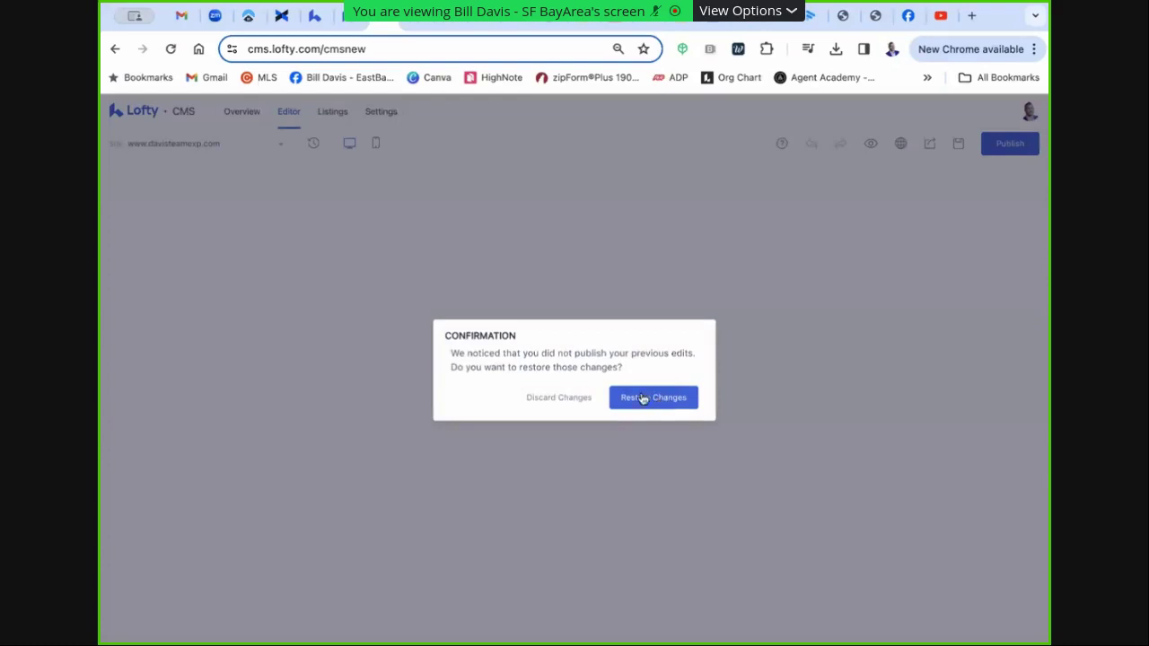
pyautogui.click(584, 401)
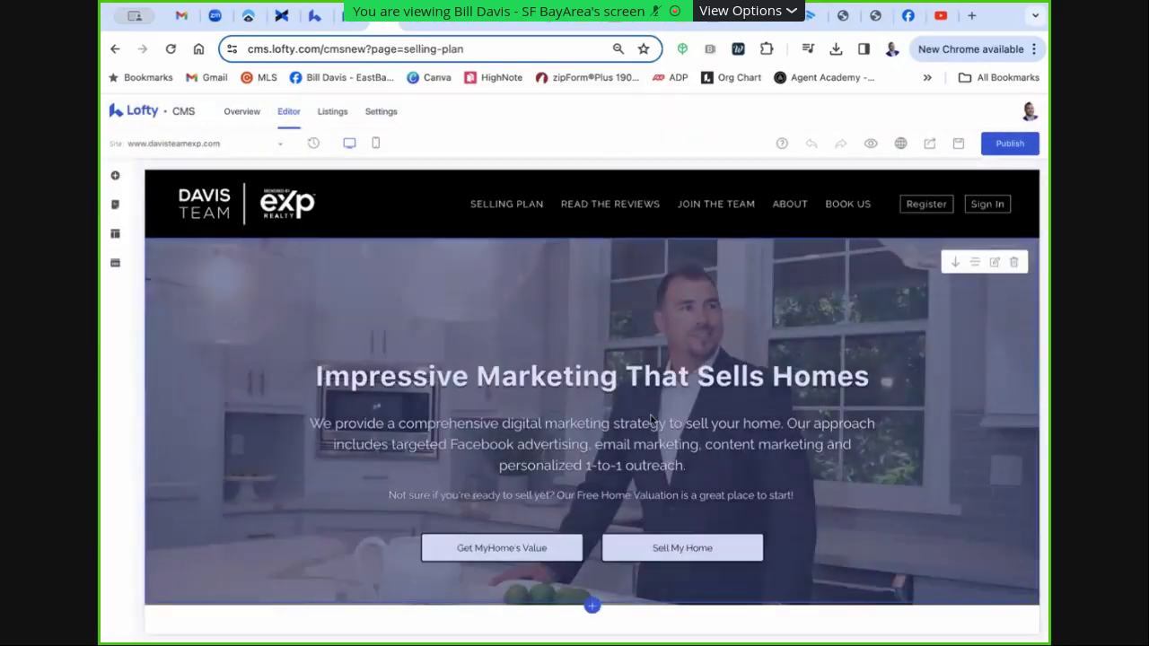
# Look through the website's list of pages and folders in the site editor
pyautogui.click(115, 205)
pyautogui.scroll(-5, 231, 419)
pyautogui.scroll(-4, 230, 418)
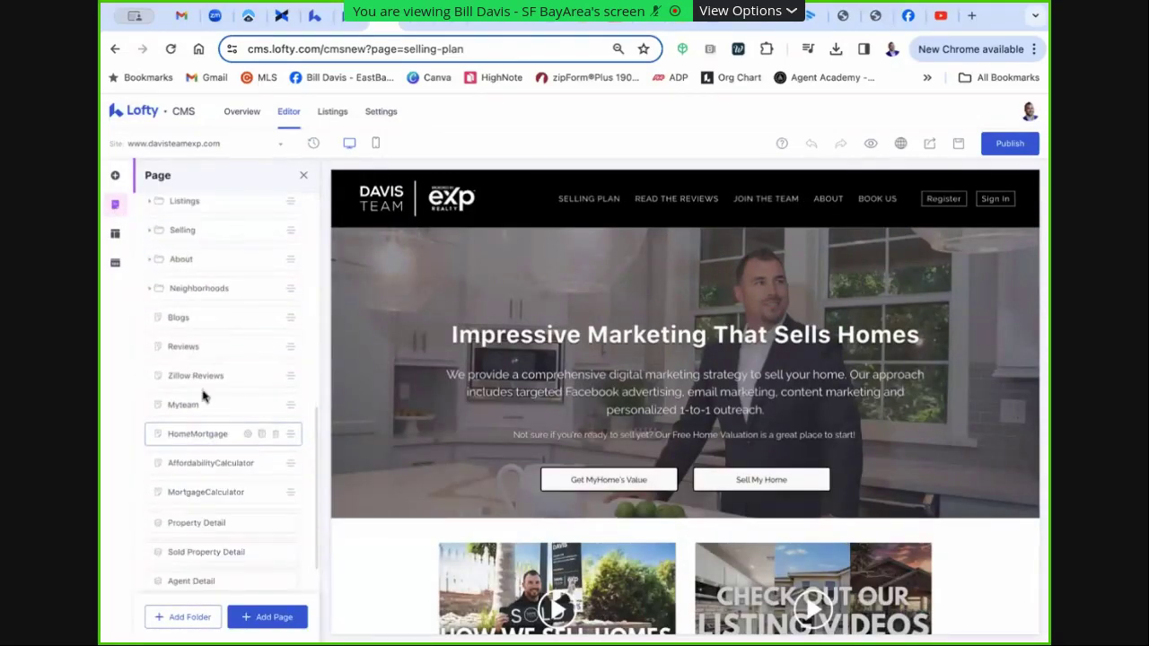
pyautogui.scroll(-2, 231, 418)
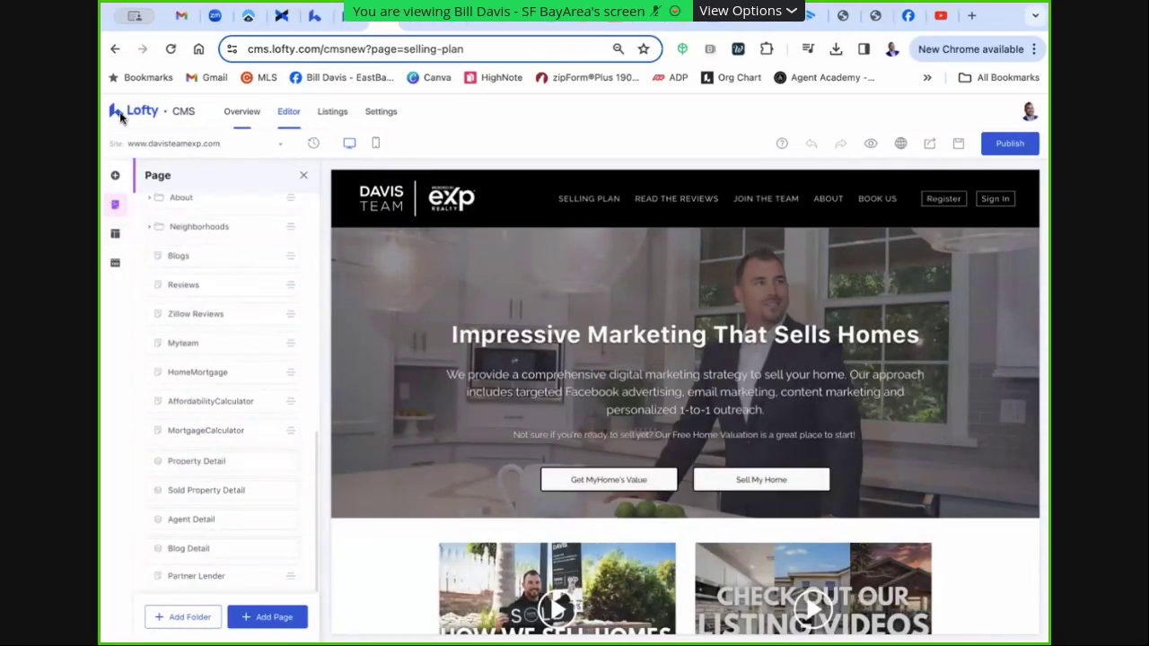
# Open the landing page manager from the site overview's quick actions and reduce the page zoom to 75%
pyautogui.click(332, 113)
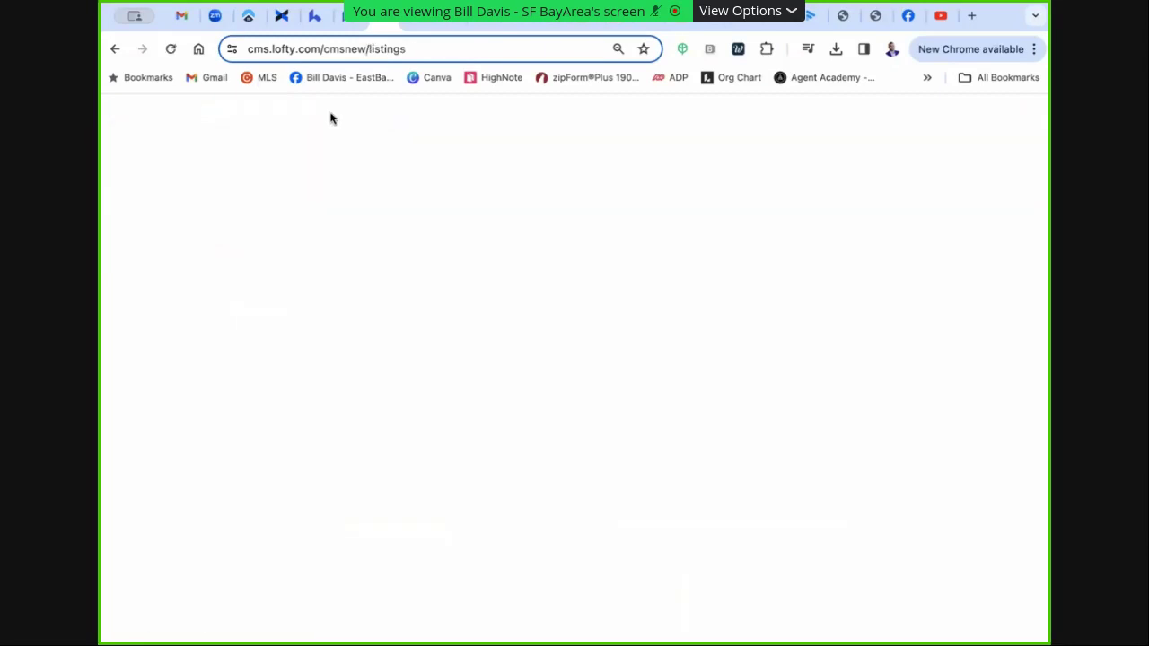
pyautogui.click(242, 114)
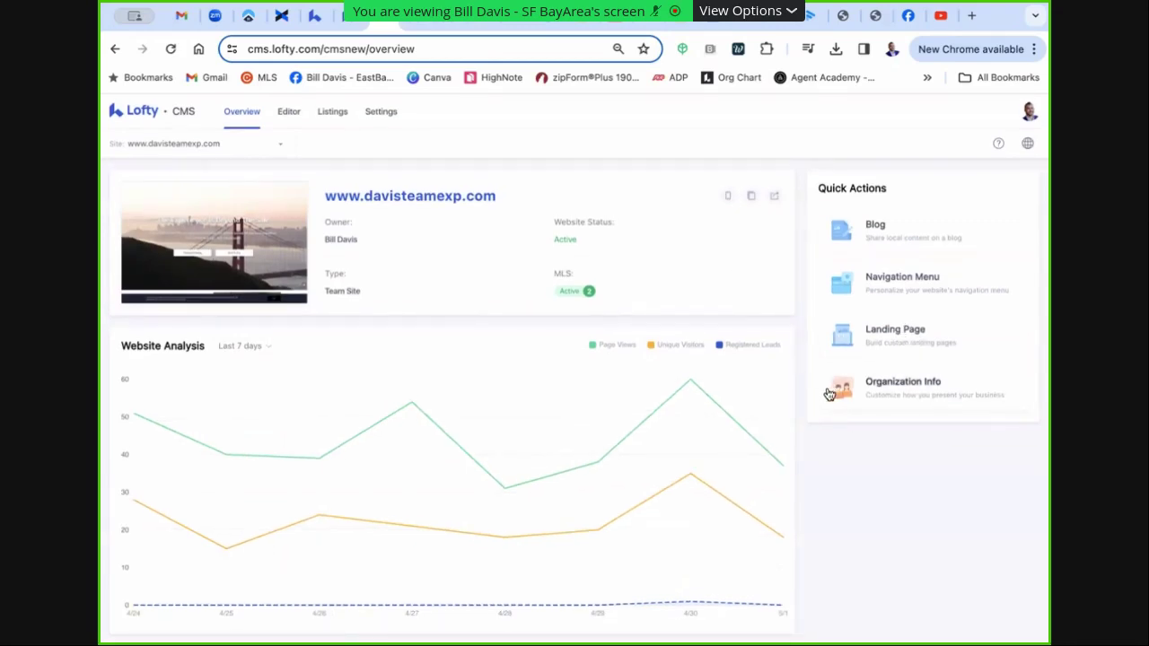
pyautogui.hotkey('ctrl', '-')
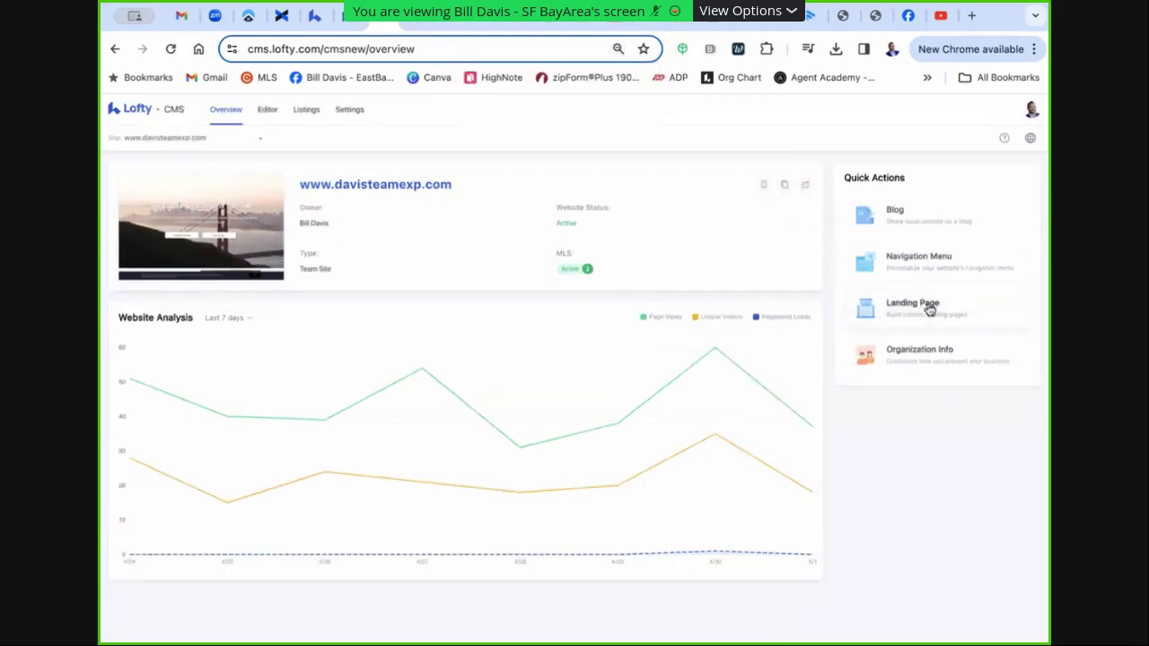
pyautogui.click(924, 310)
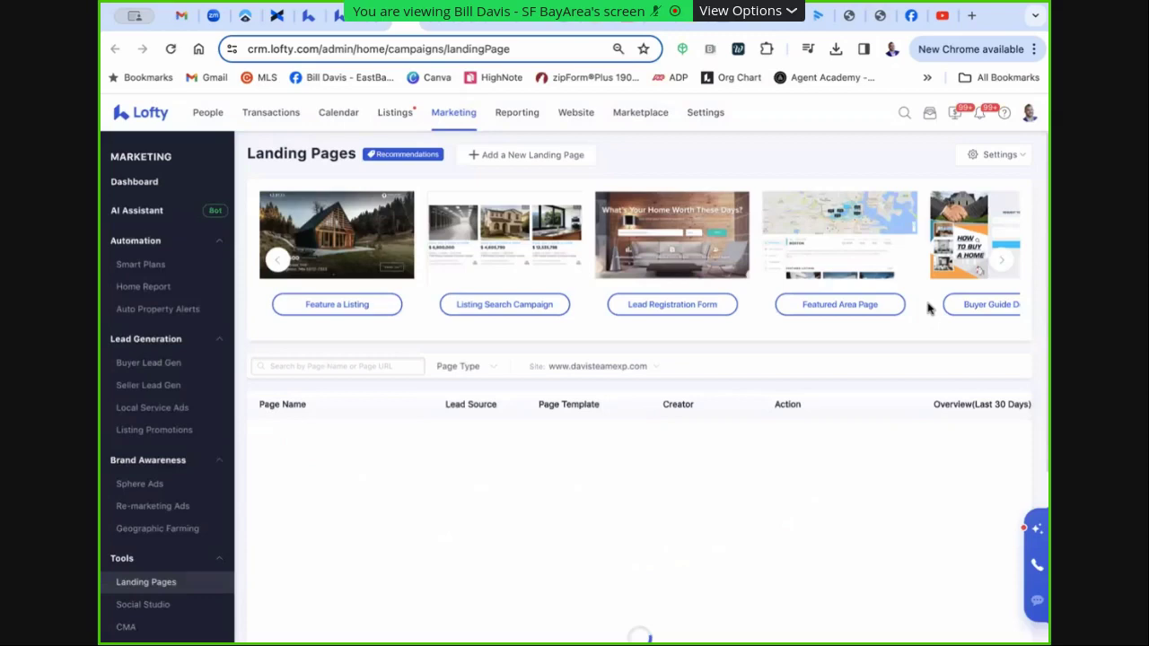
pyautogui.hotkey('ctrl', '-')
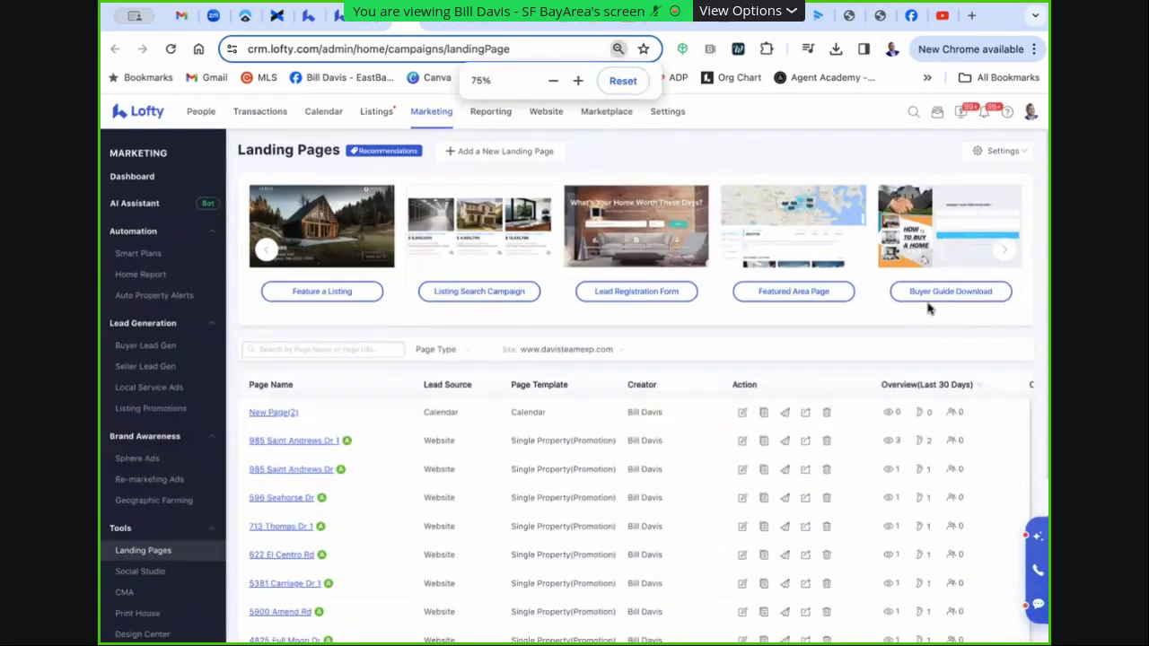
# Examine the landing pages list, its page type and site filter options, and its columns through Create Time
pyautogui.scroll(-2, 536, 505)
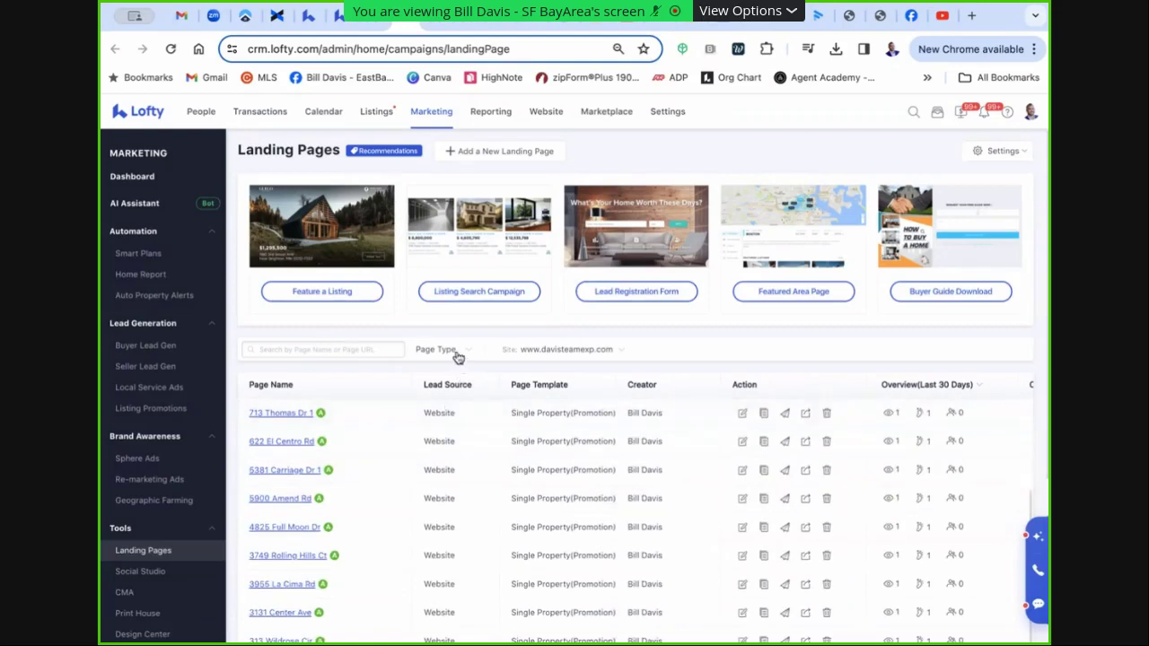
pyautogui.scroll(-1, 466, 362)
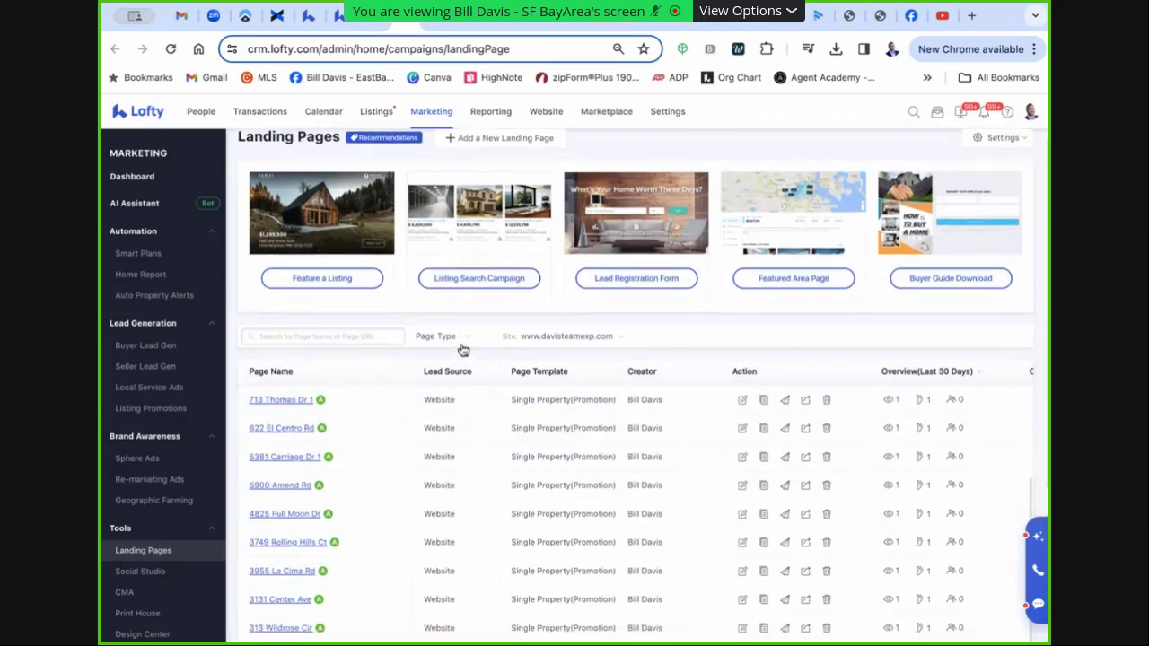
pyautogui.scroll(1, 460, 355)
pyautogui.click(453, 350)
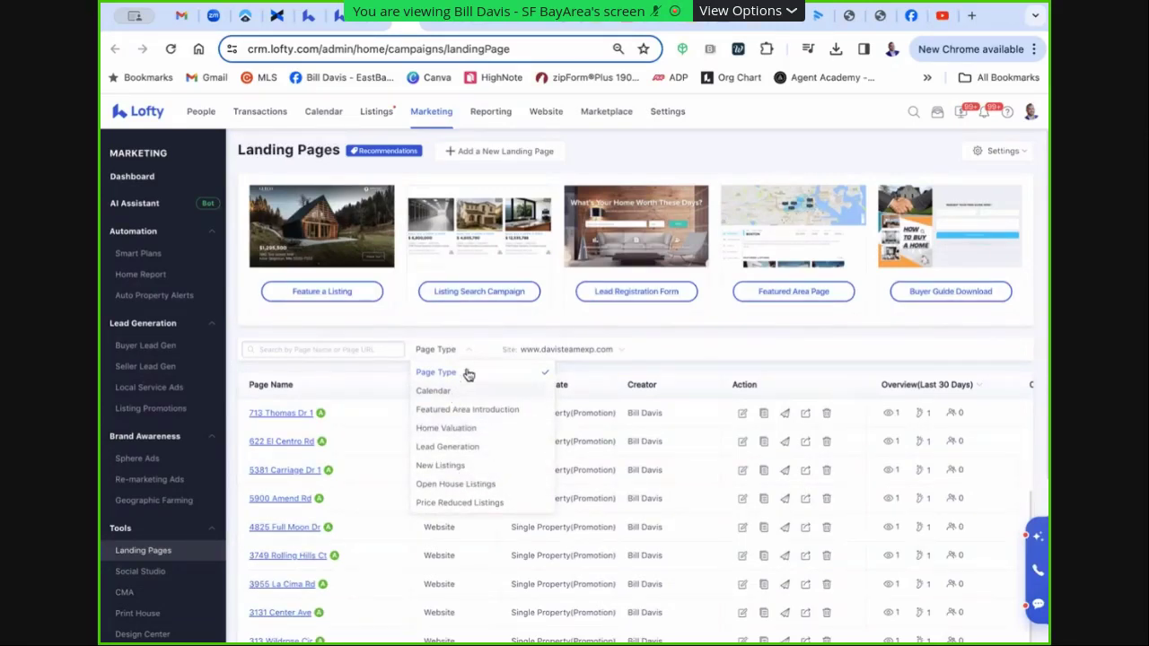
pyautogui.click(696, 357)
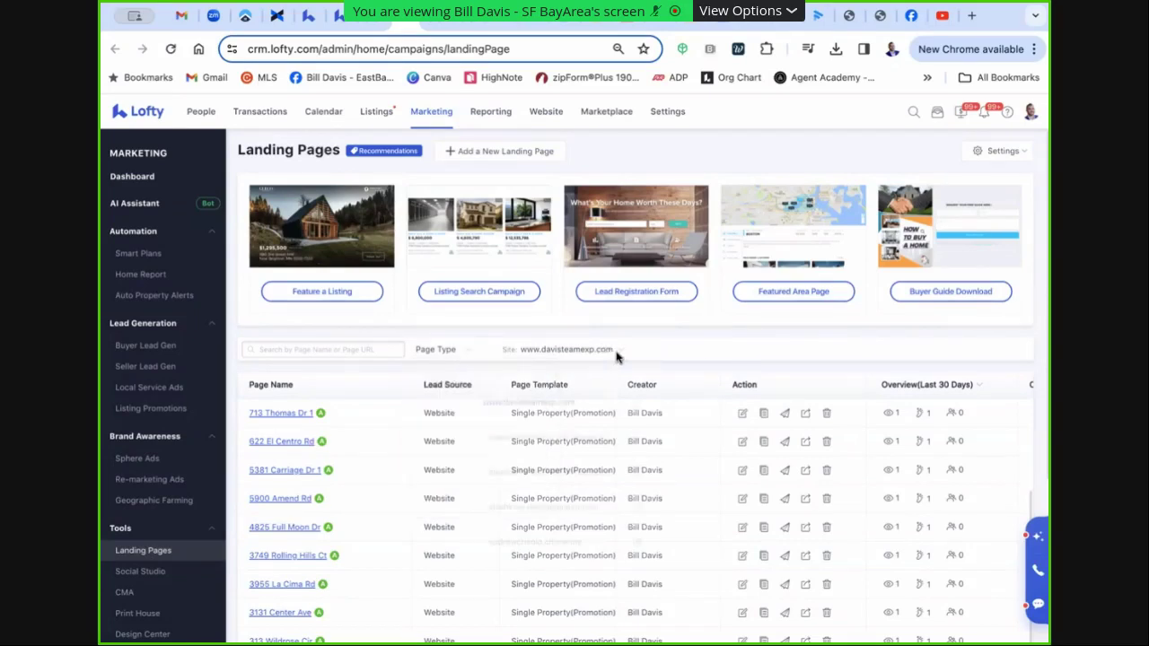
pyautogui.click(626, 355)
pyautogui.click(683, 349)
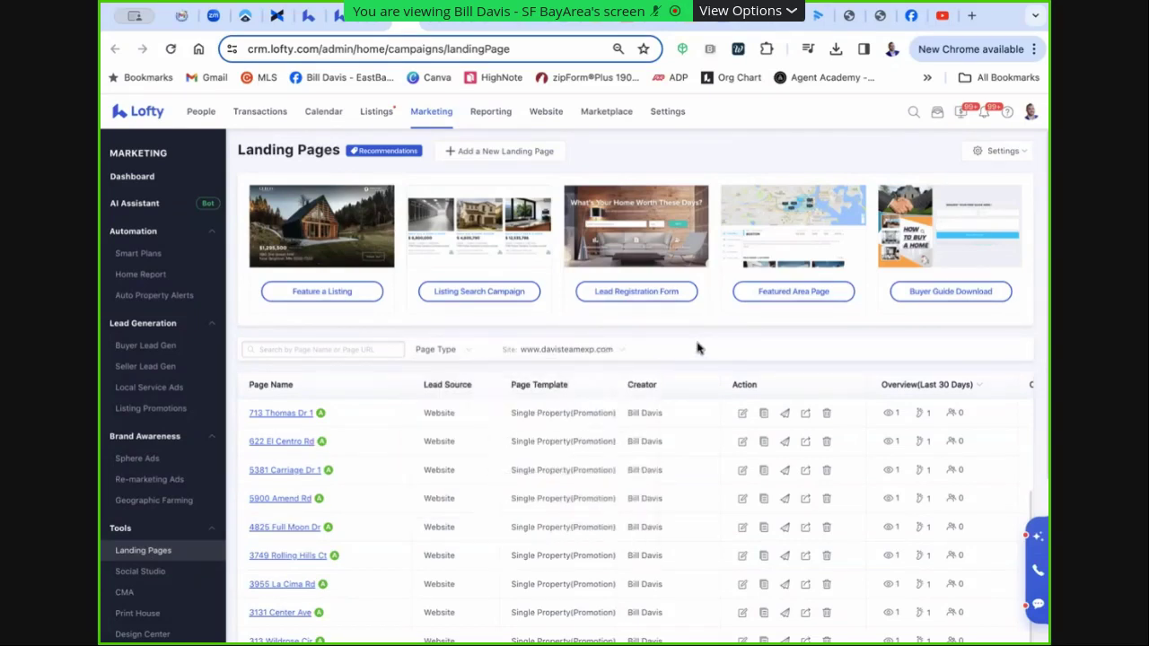
pyautogui.hscroll(2, 743, 453)
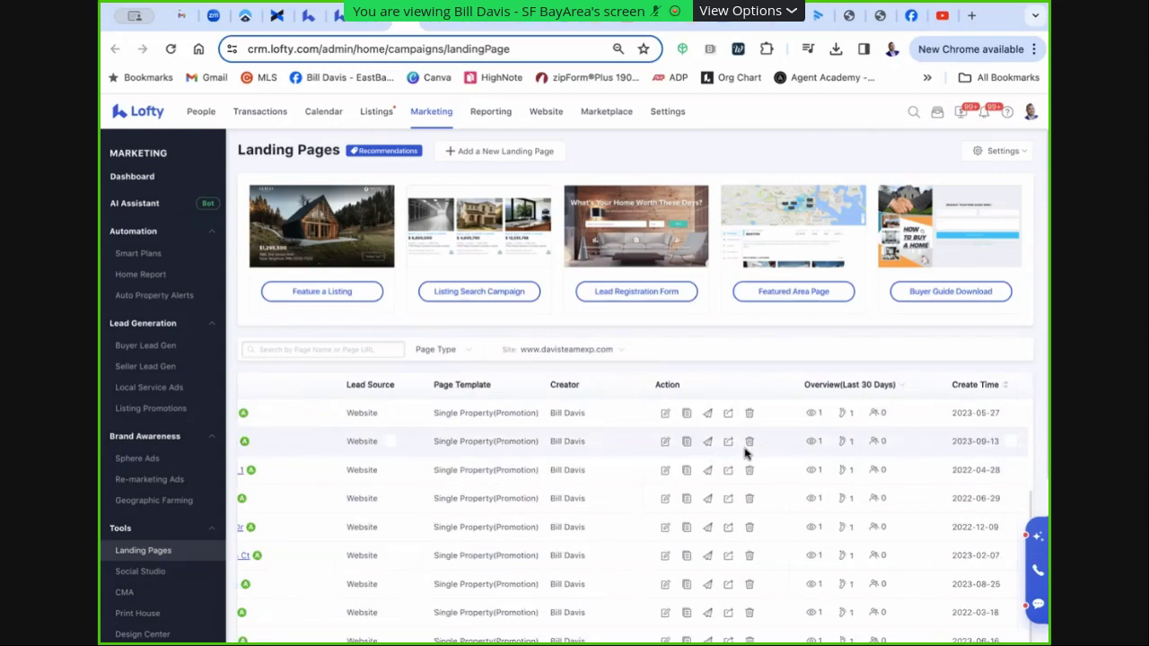
pyautogui.hscroll(-2, 743, 454)
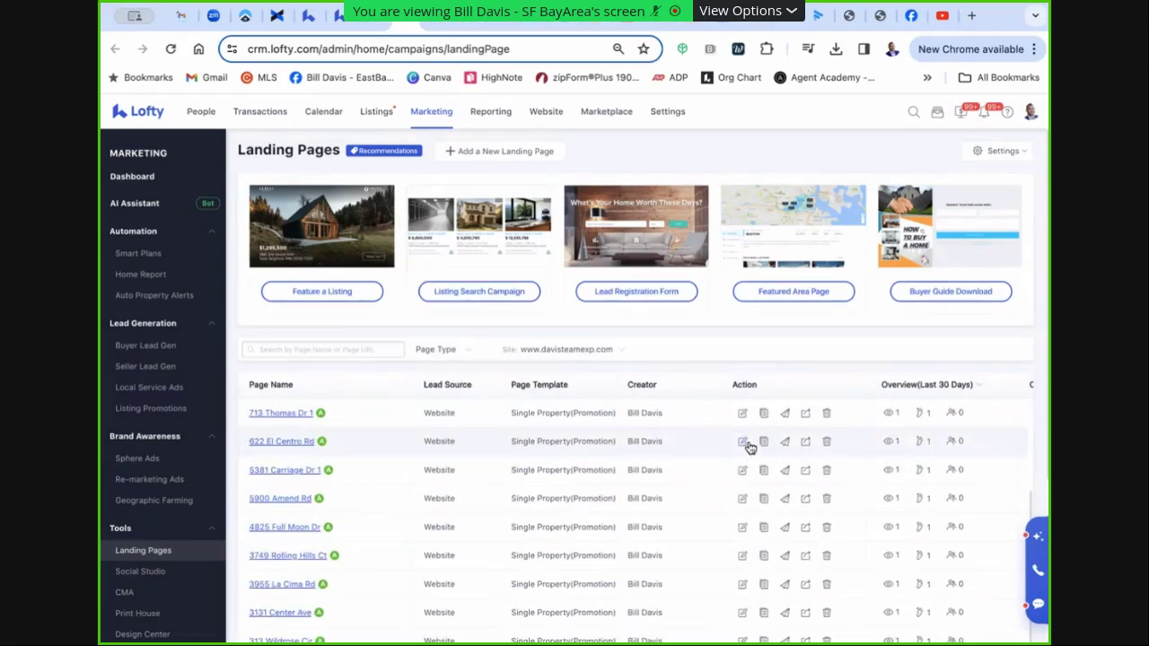
# Shrink the page view to 50% and look over the whole first page of landing pages
pyautogui.hotkey('ctrl', '-')
pyautogui.hotkey('ctrl', '-')
pyautogui.hotkey('ctrl', '-')
pyautogui.hotkey('ctrl', '-')
pyautogui.hotkey('ctrl', '-')
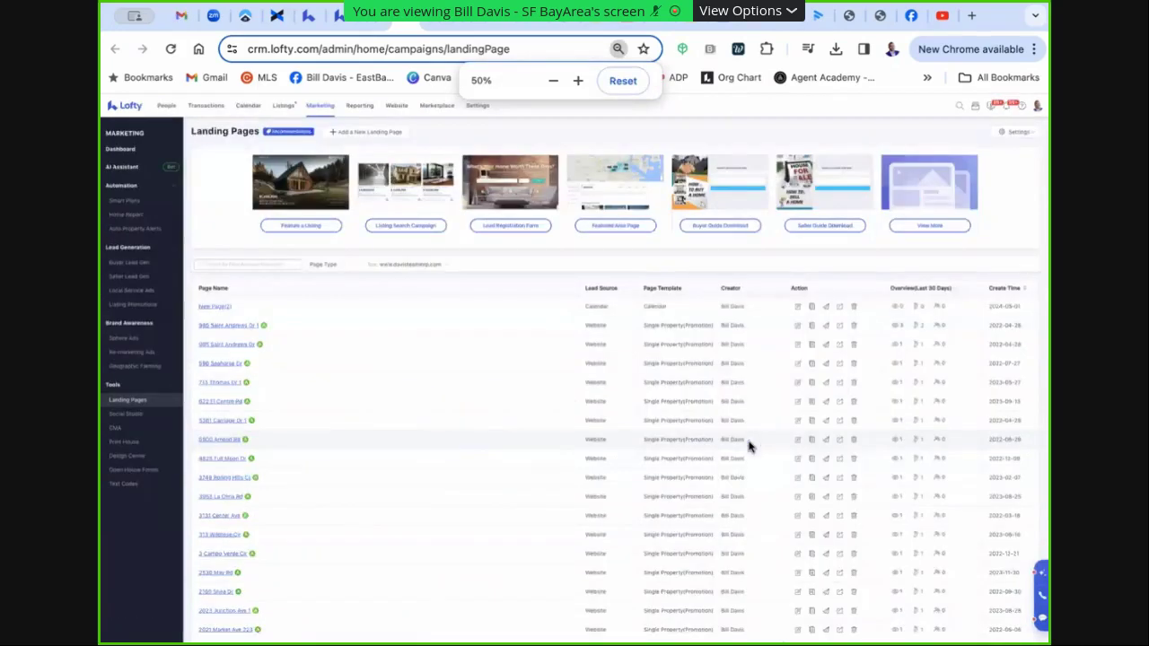
pyautogui.scroll(-3, 316, 467)
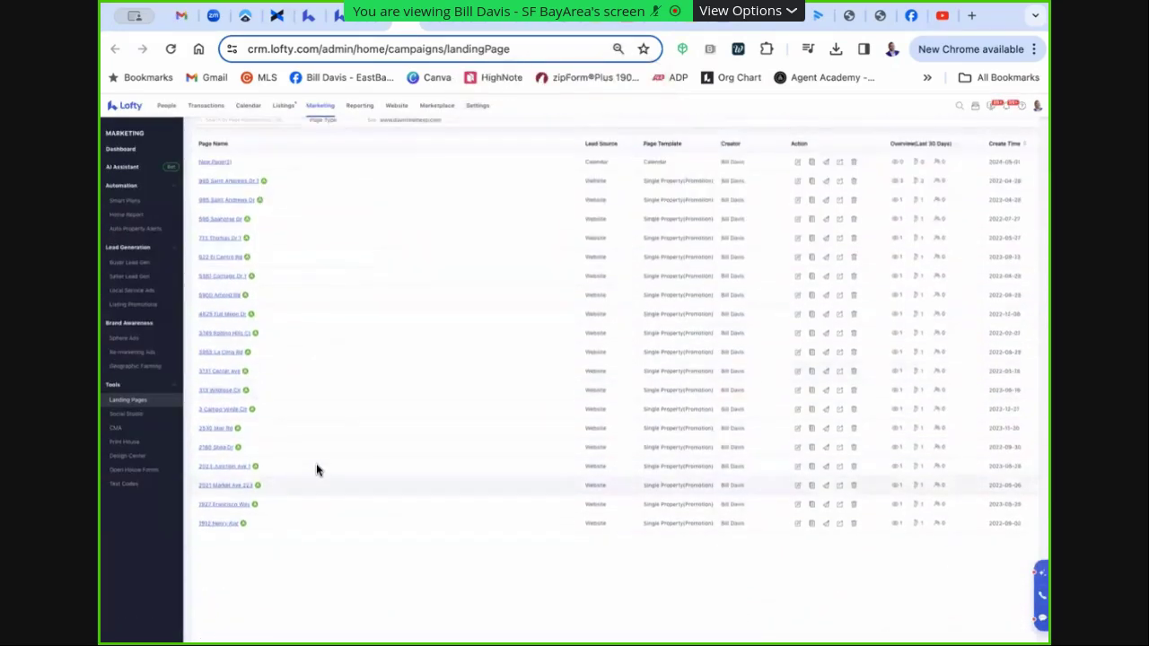
pyautogui.scroll(2, 316, 469)
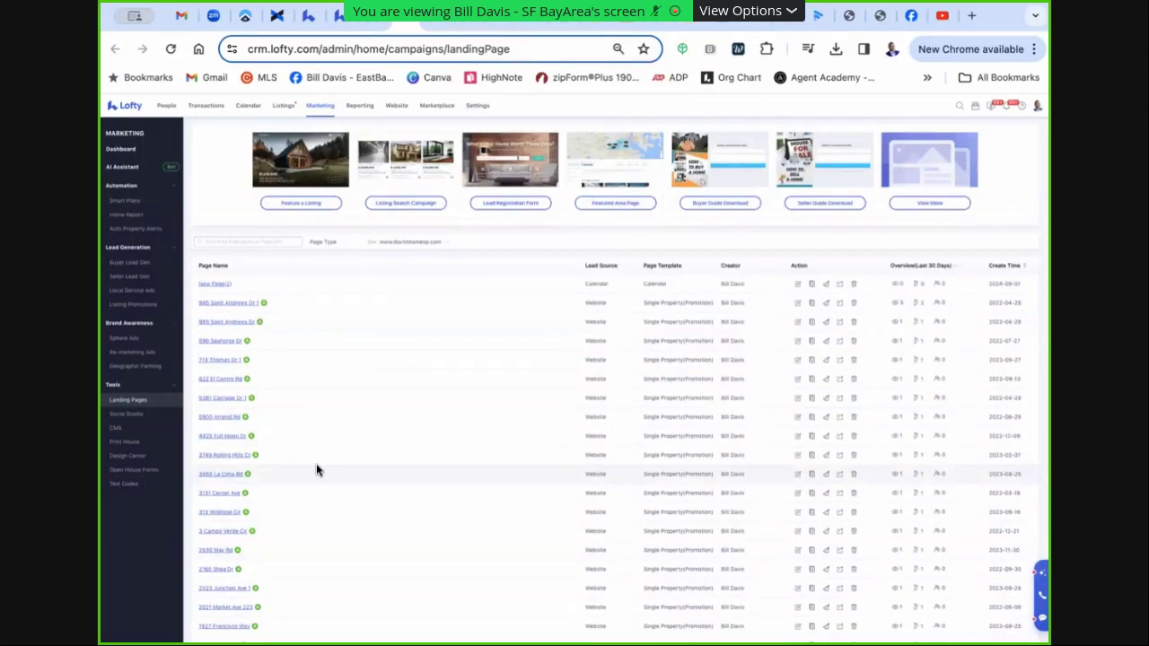
pyautogui.scroll(1, 316, 470)
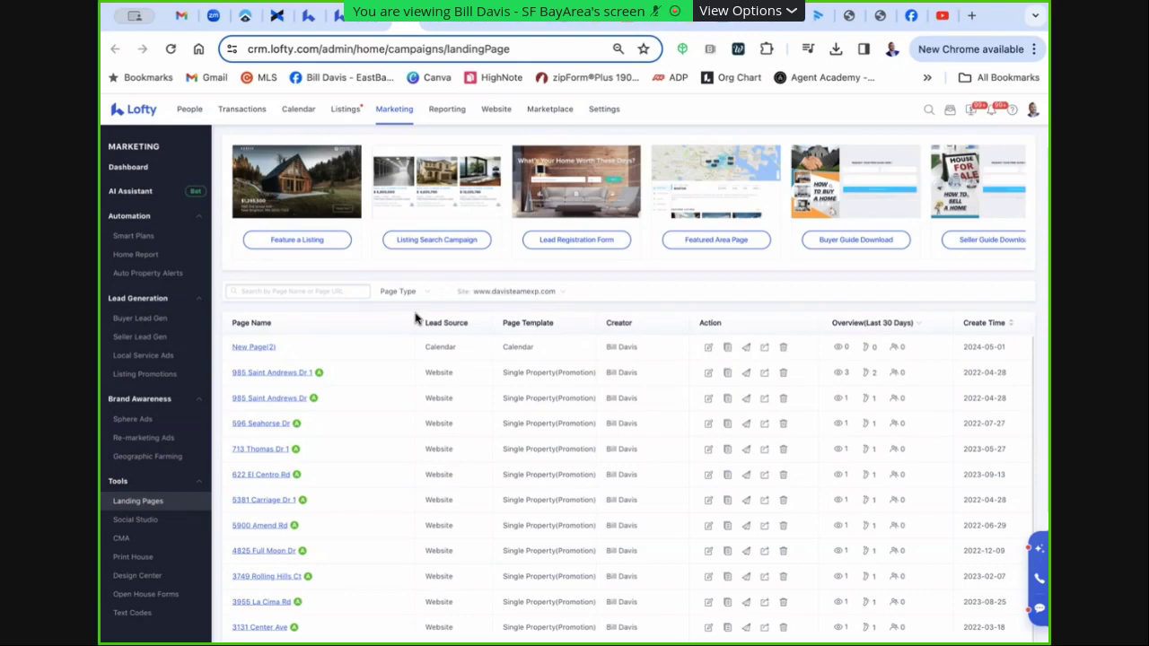
pyautogui.scroll(1, 415, 319)
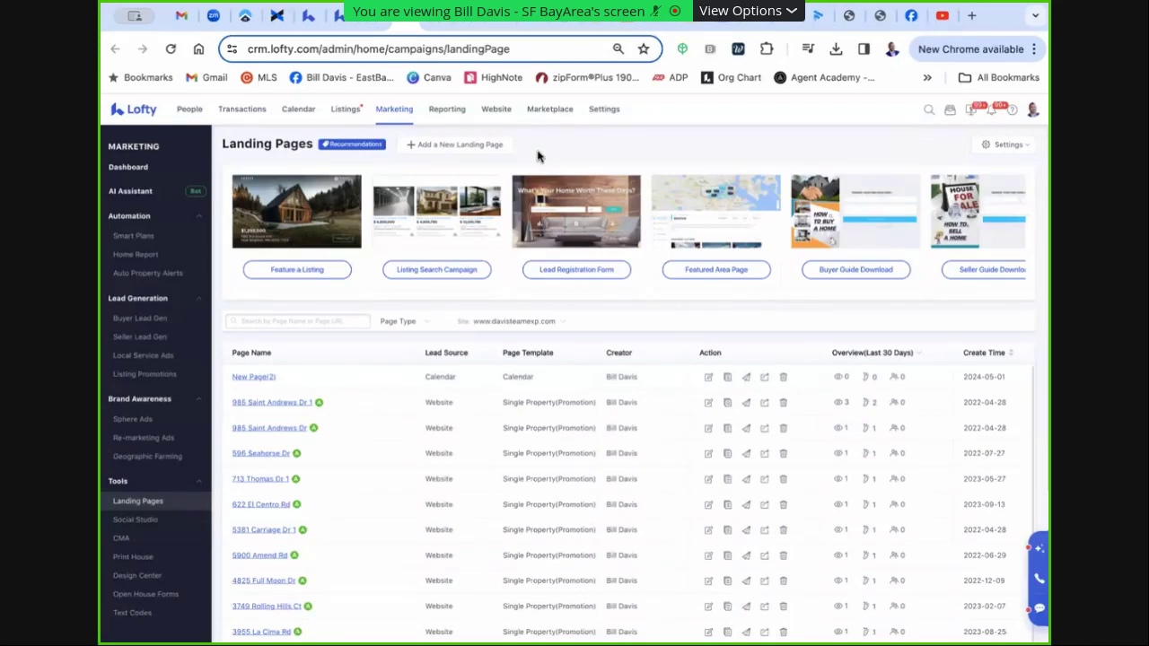
# Filter the landing pages by Calendar, Featured Area Introduction, Lead Generation and Price Reduced Listings in turn
pyautogui.click(406, 325)
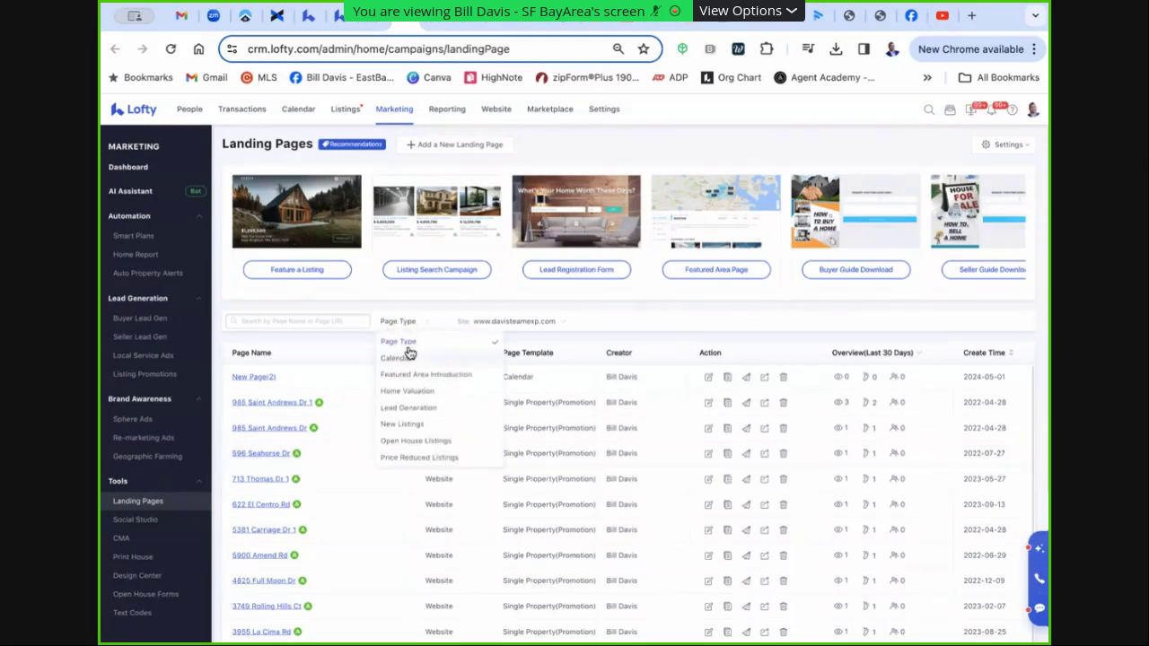
pyautogui.click(411, 359)
pyautogui.click(409, 321)
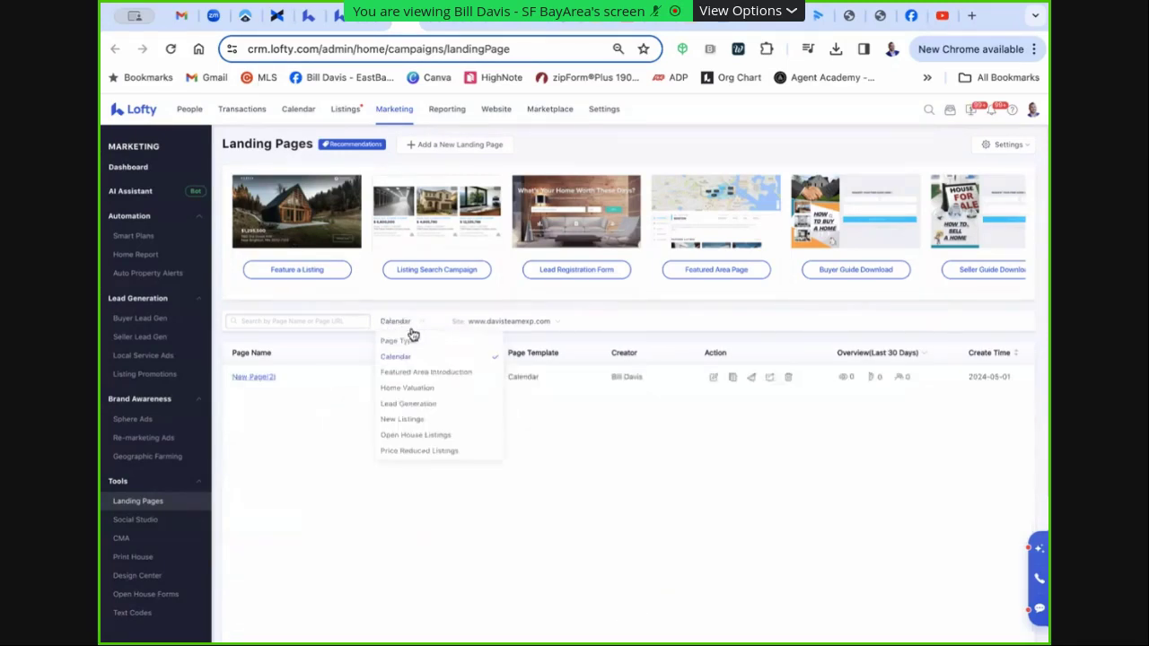
pyautogui.click(406, 375)
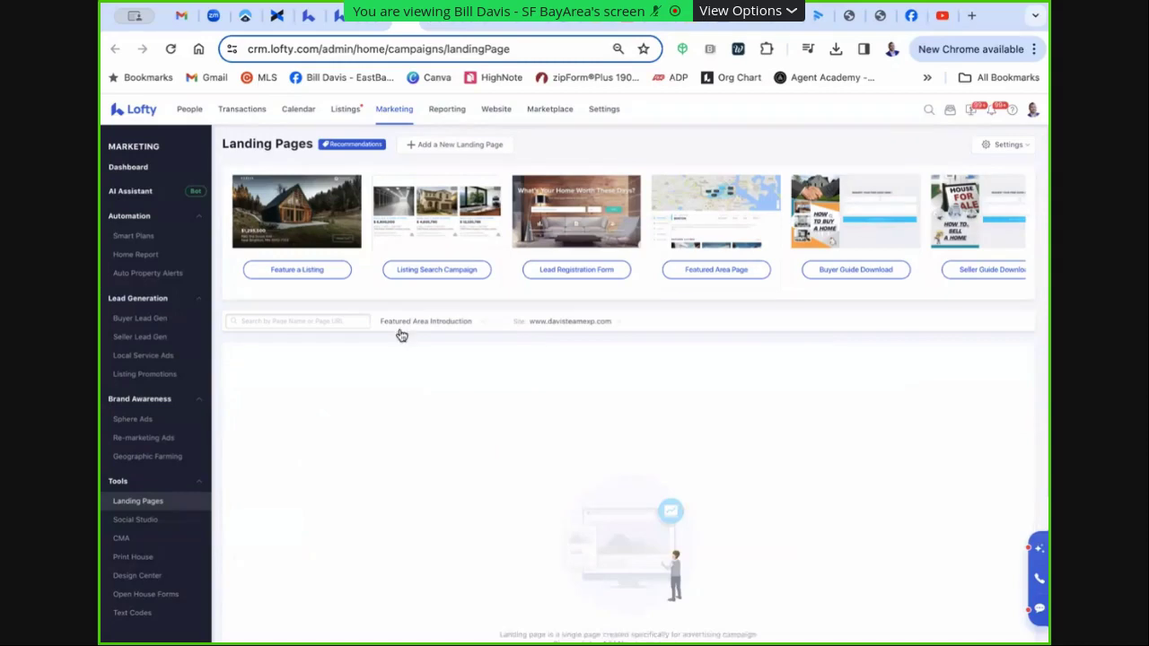
pyautogui.click(407, 324)
pyautogui.click(413, 408)
pyautogui.click(427, 321)
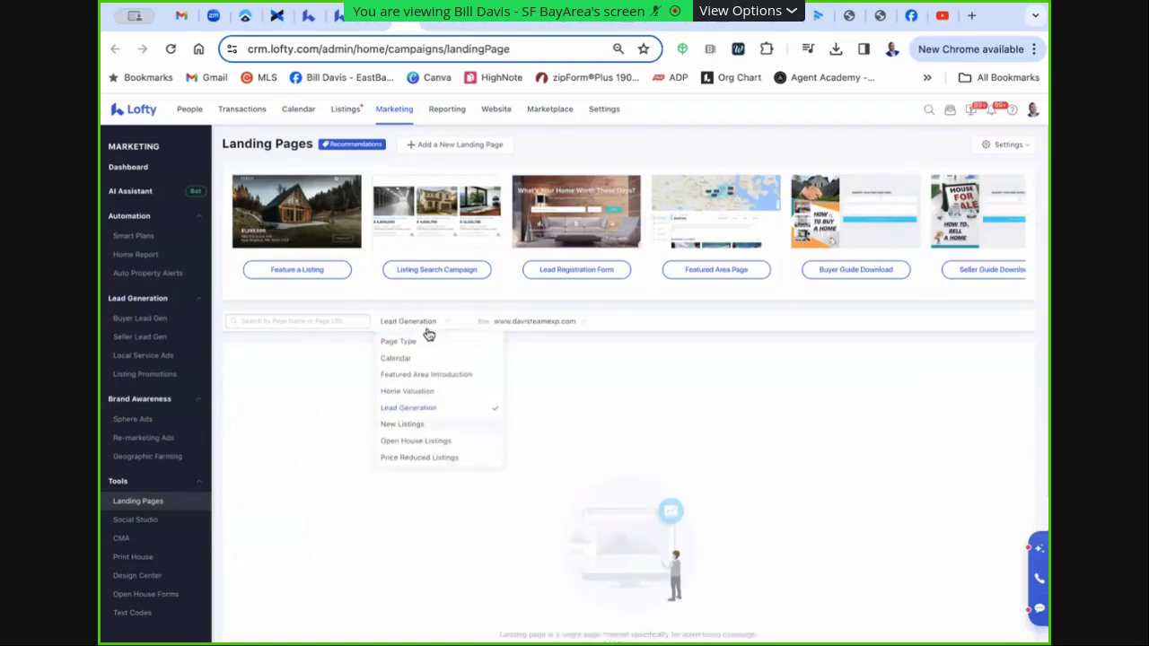
pyautogui.click(429, 458)
# Clear the page type filter and look through the full list of landing pages
pyautogui.click(408, 323)
pyautogui.click(415, 341)
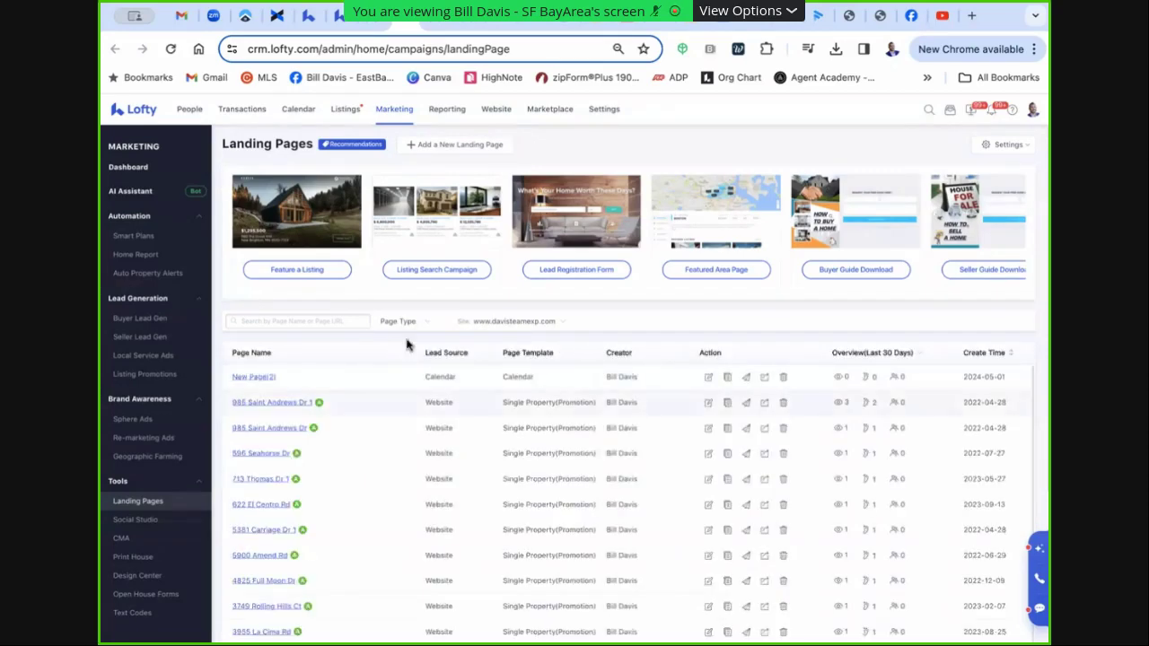
pyautogui.scroll(-5, 386, 404)
pyautogui.scroll(-3, 366, 476)
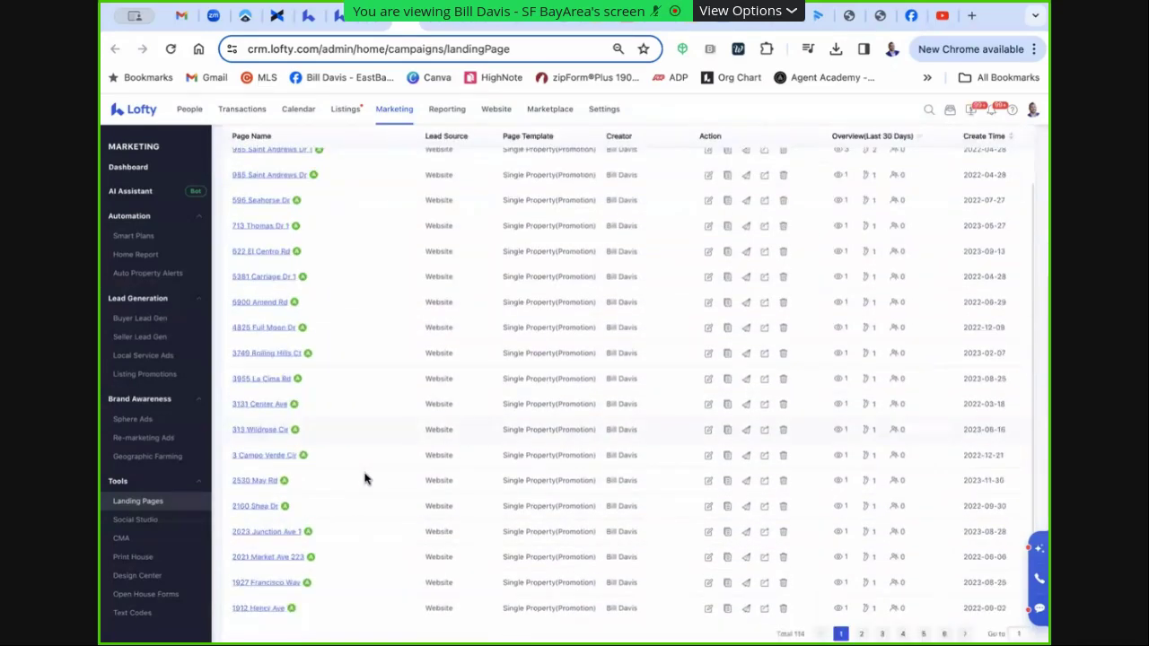
pyautogui.scroll(5, 359, 479)
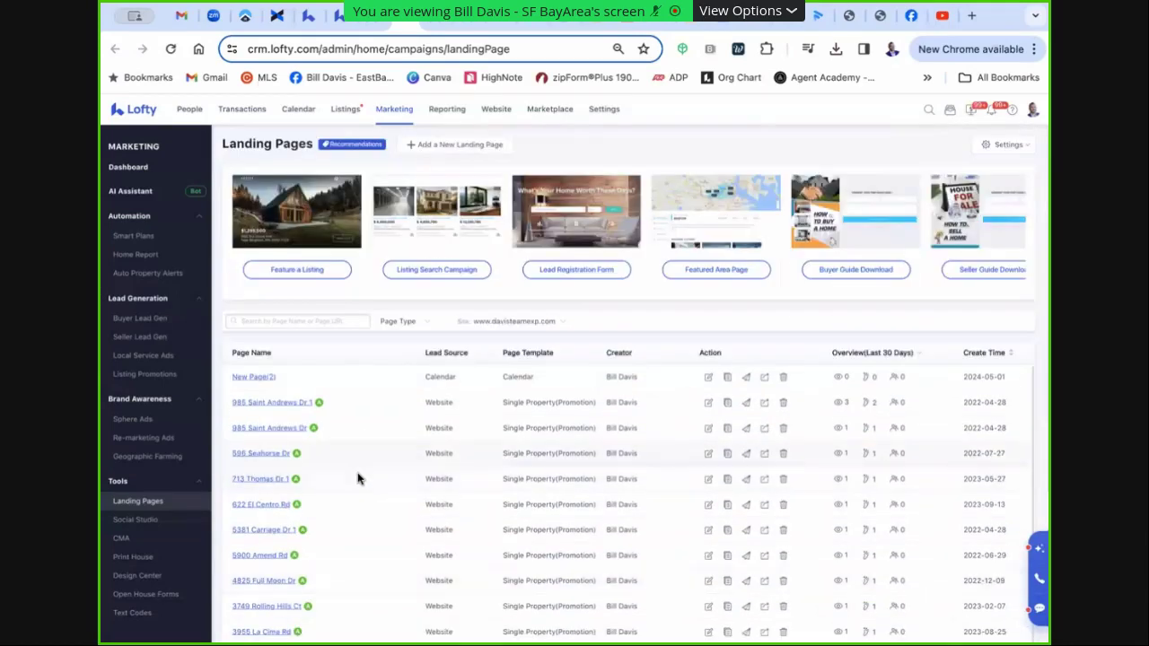
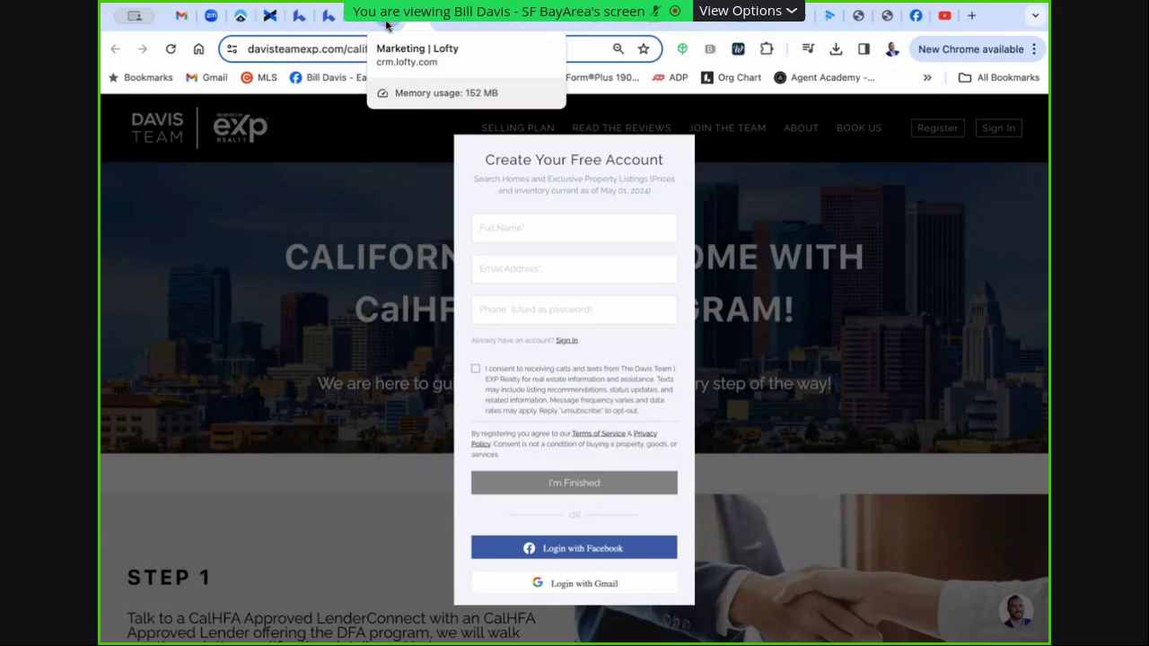
# Return to the landing pages list and open the Hercules Bay Front Festival Raffle page
pyautogui.click(387, 22)
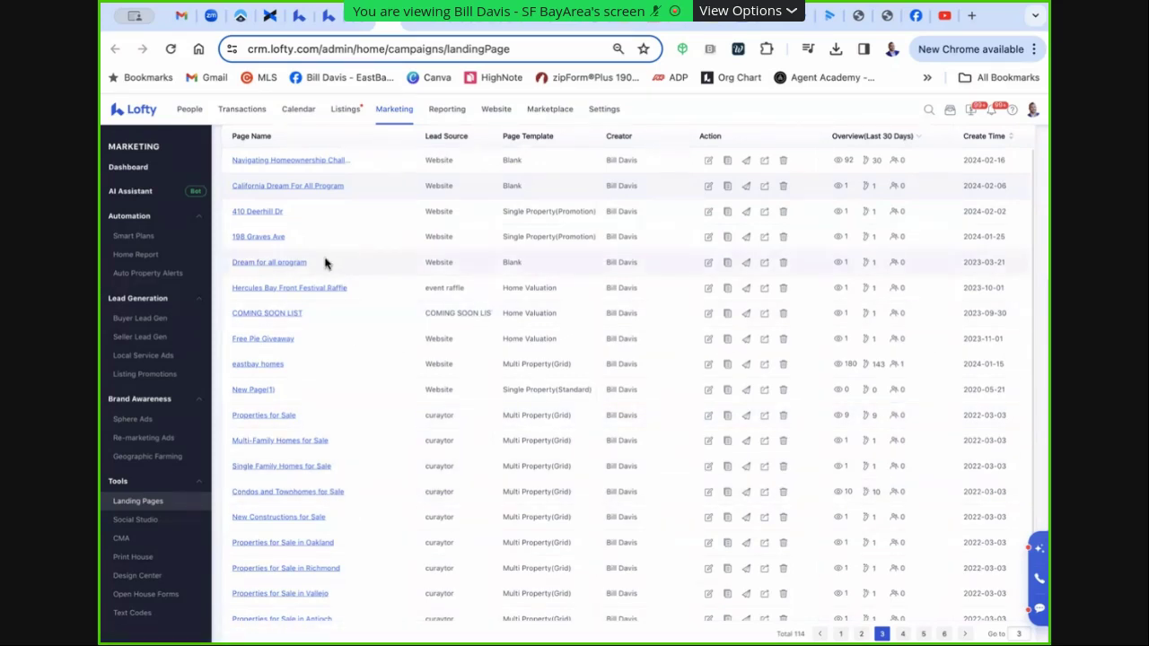
pyautogui.click(273, 292)
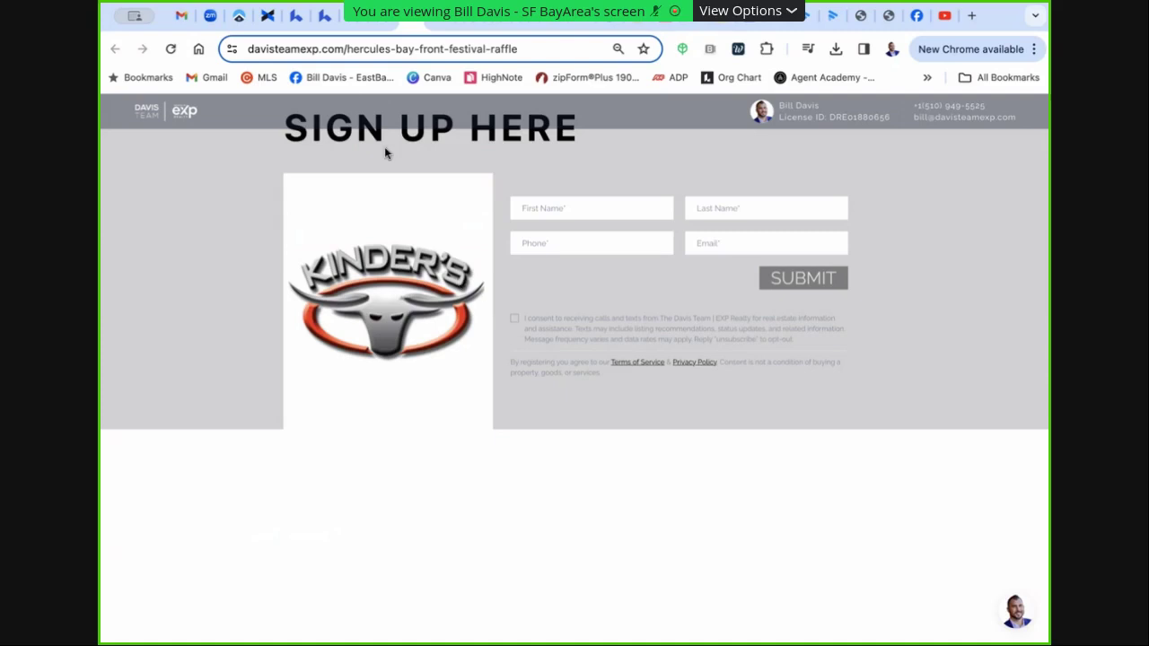
# Go back to the landing pages list, open the Free Pie Giveaway page and review its banner and reservation offer
pyautogui.click(416, 24)
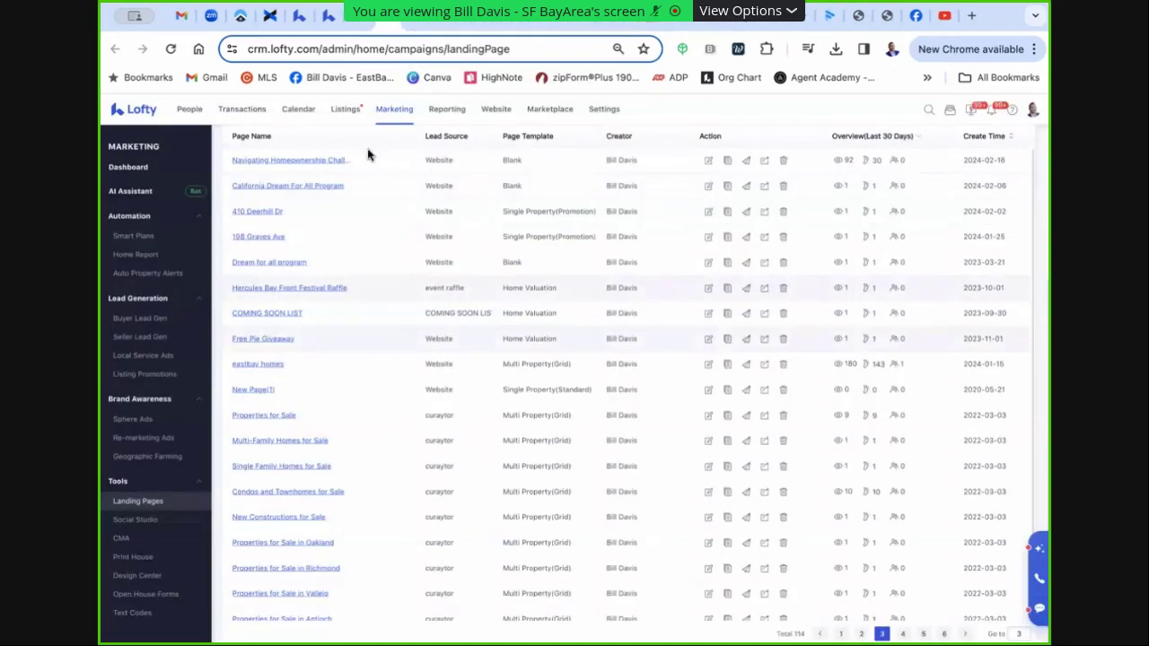
pyautogui.click(270, 341)
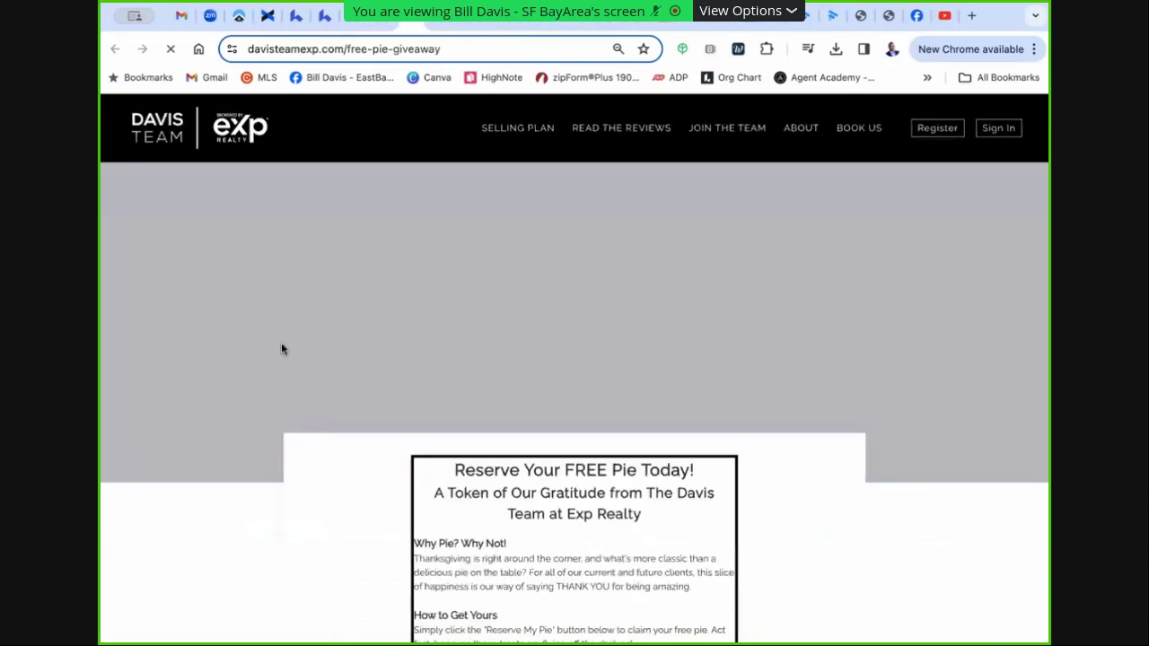
pyautogui.scroll(-2, 616, 411)
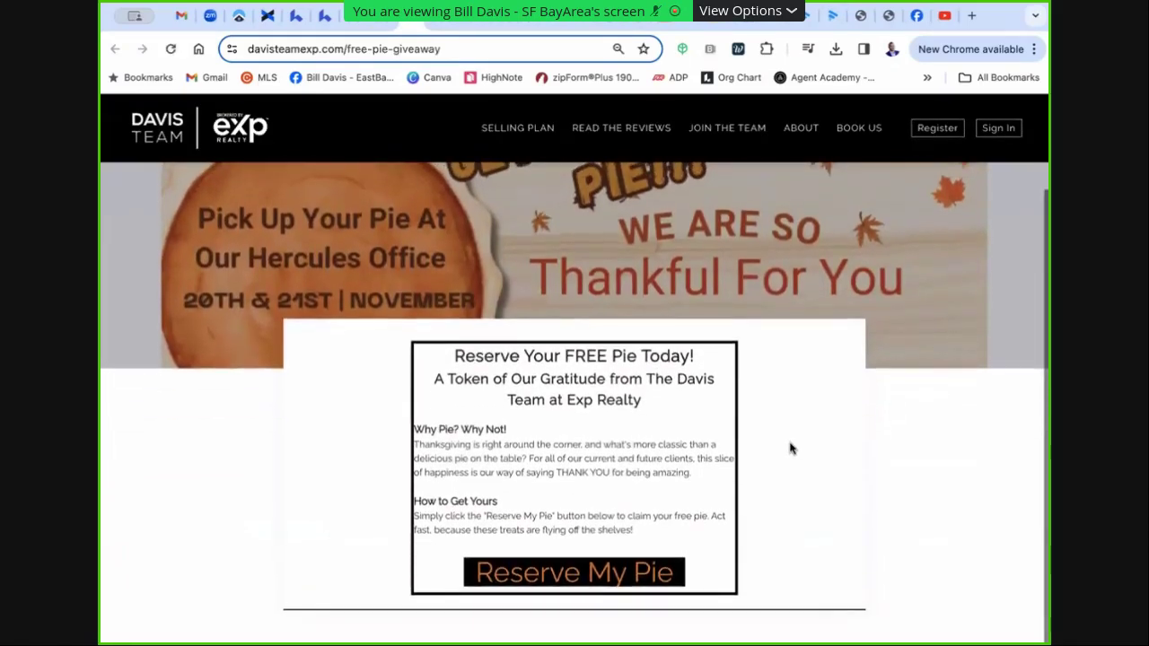
pyautogui.scroll(1, 723, 530)
pyautogui.scroll(-1, 739, 504)
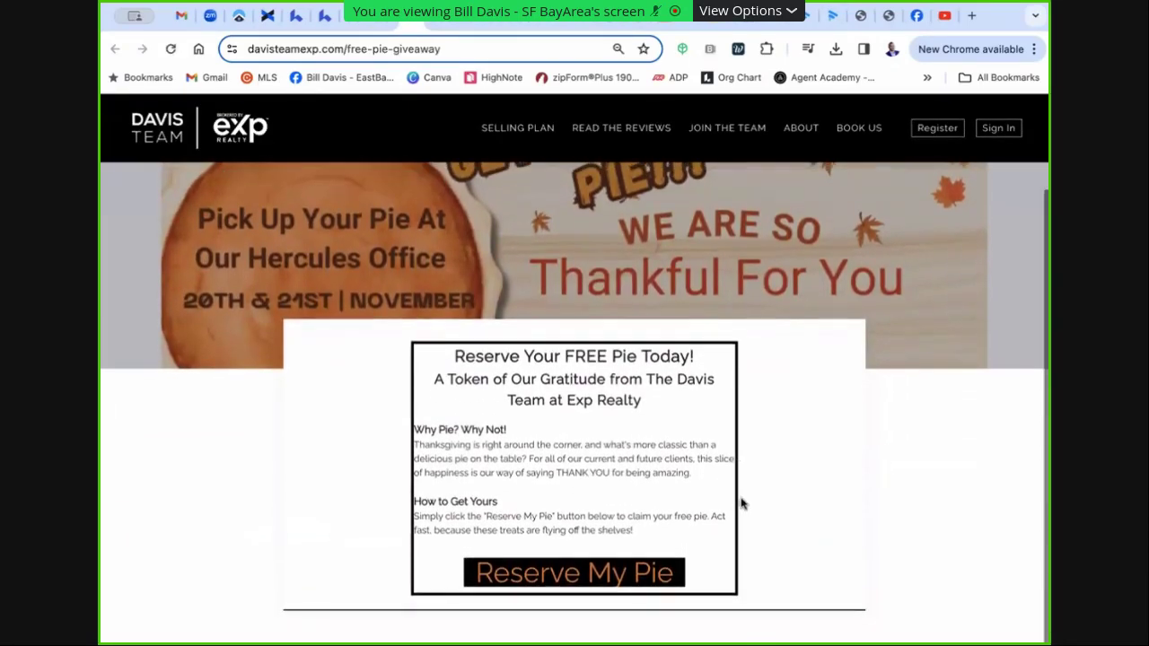
pyautogui.scroll(2, 603, 571)
pyautogui.scroll(1, 604, 571)
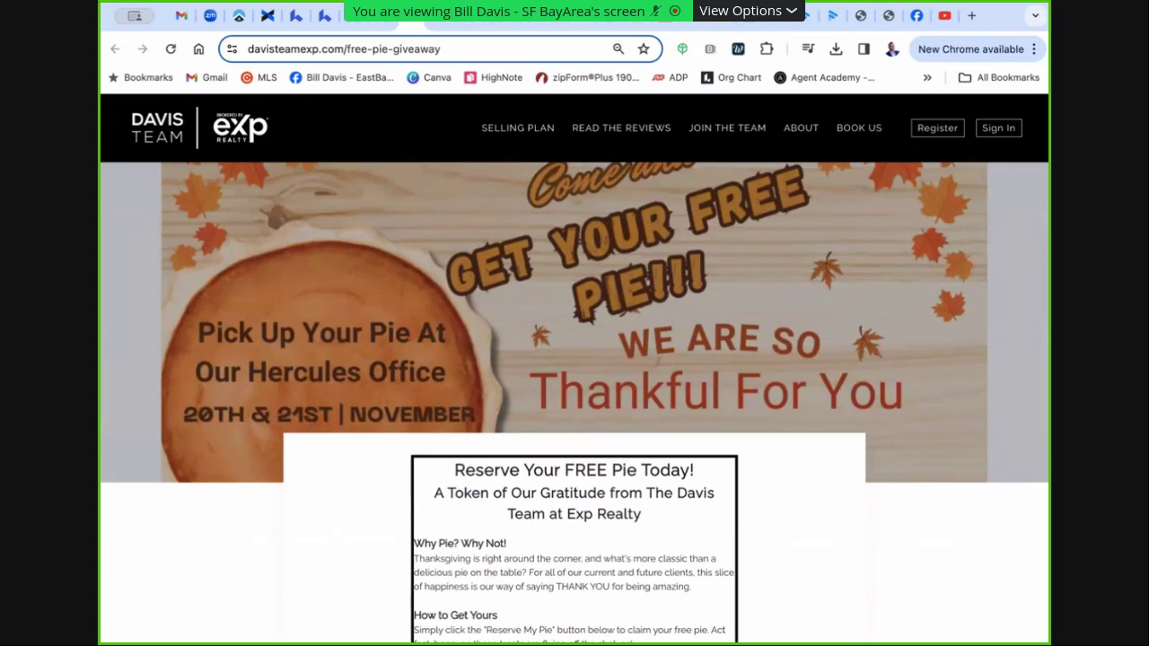
pyautogui.scroll(-1, 730, 551)
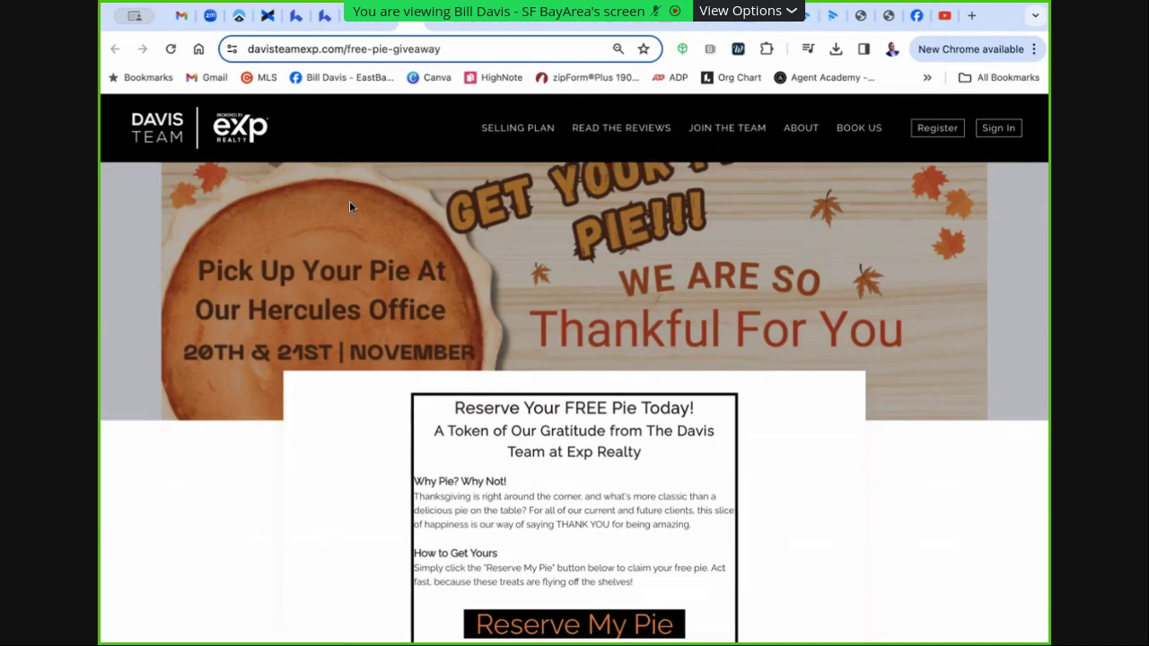
# Go back to the landing pages list and open the New Constructions for Sale page to view its listings
pyautogui.click(415, 24)
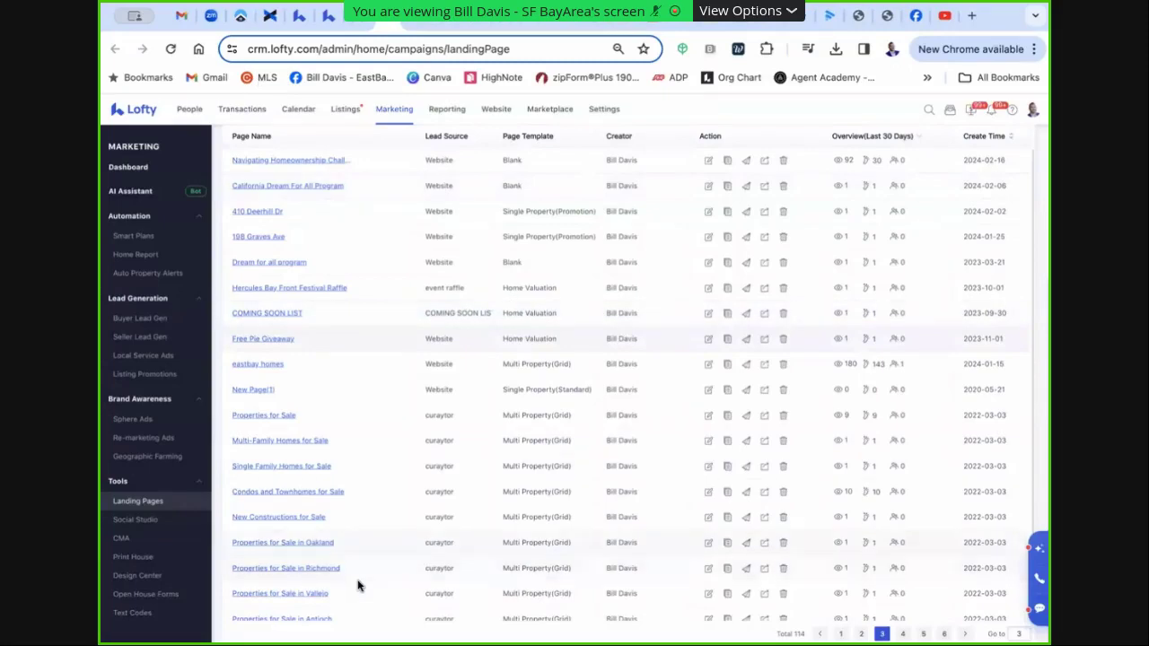
pyautogui.scroll(-1, 350, 580)
pyautogui.click(281, 490)
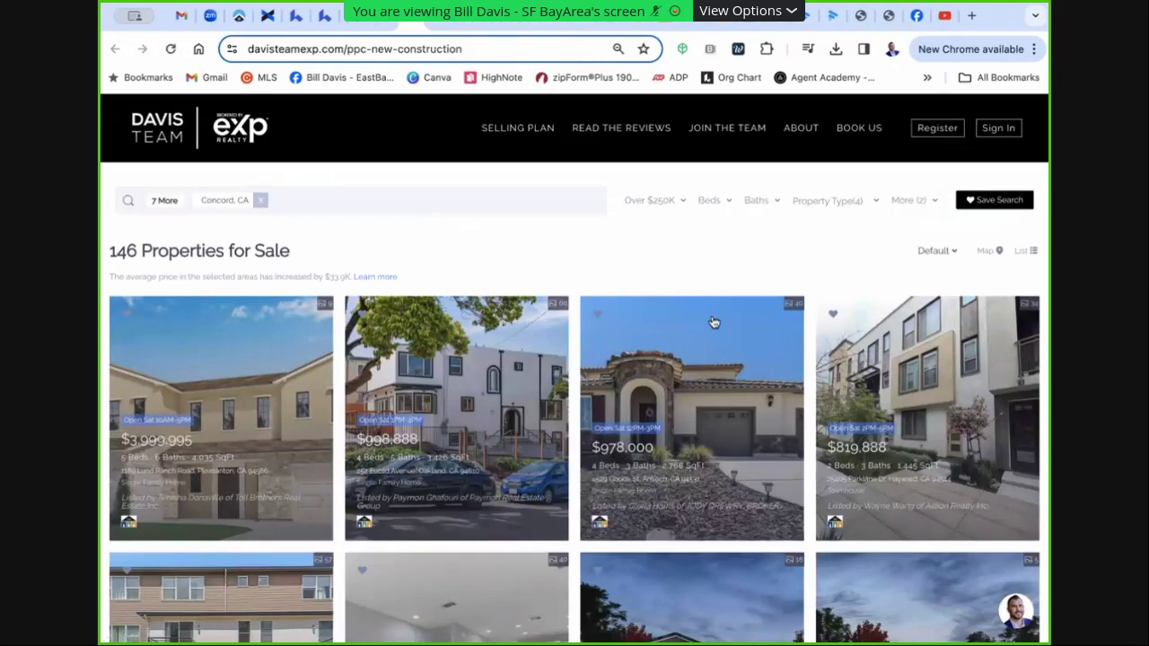
# Return to the landing pages list, open New Constructions for Sale in the page editor and bring up its basic settings
pyautogui.click(396, 24)
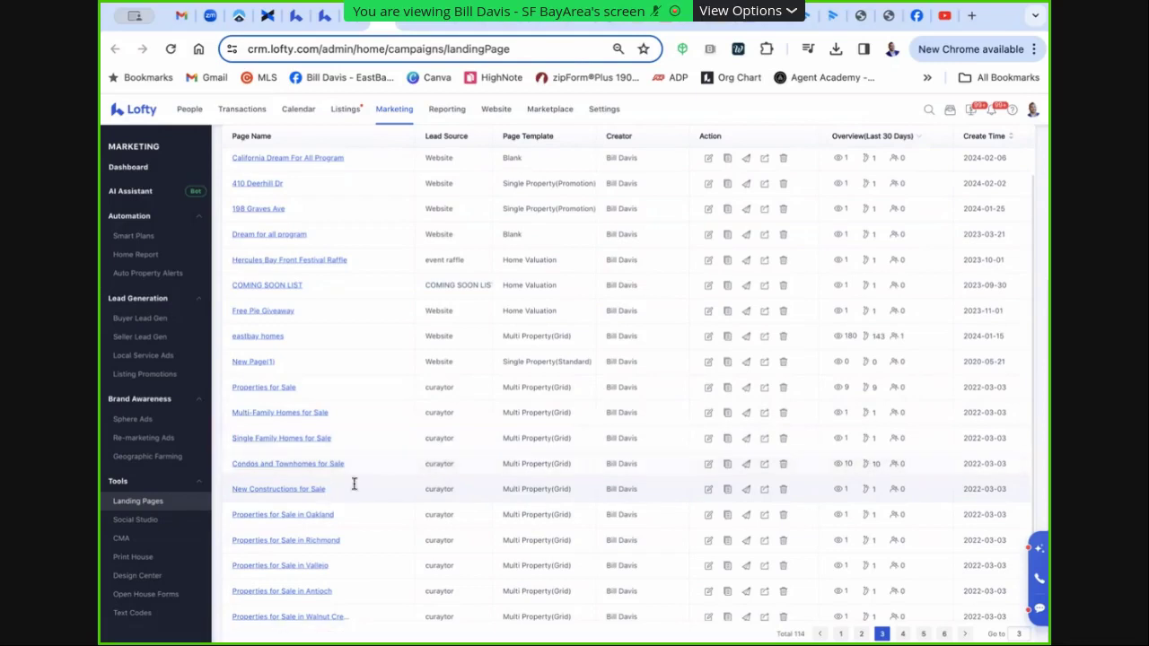
pyautogui.click(708, 490)
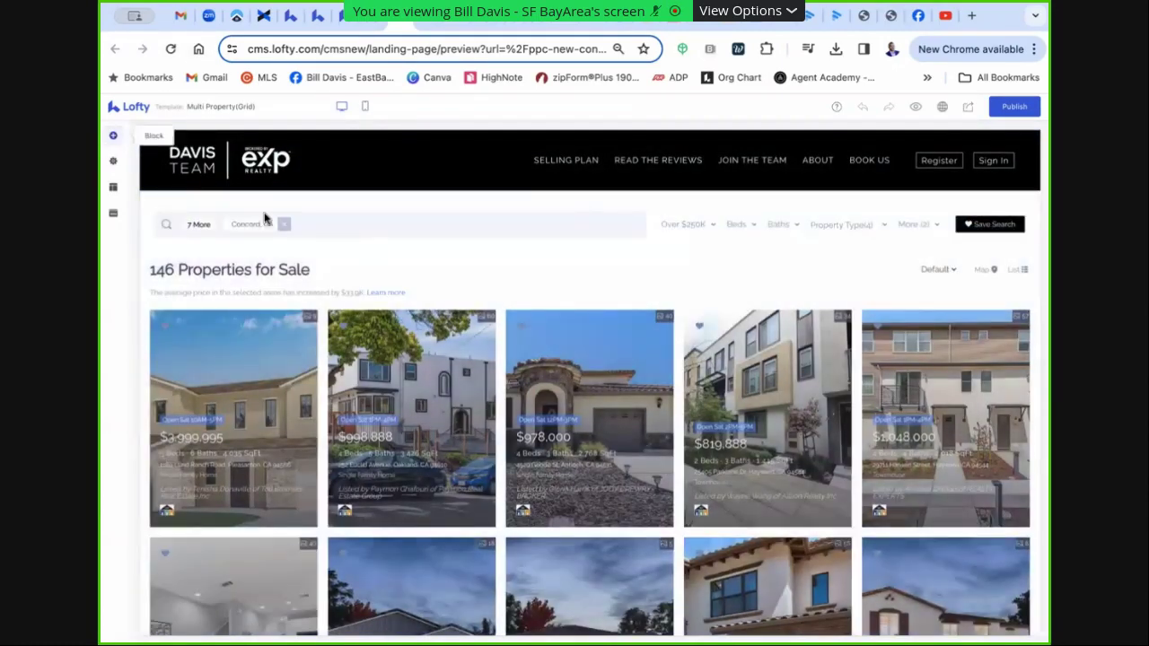
pyautogui.click(113, 162)
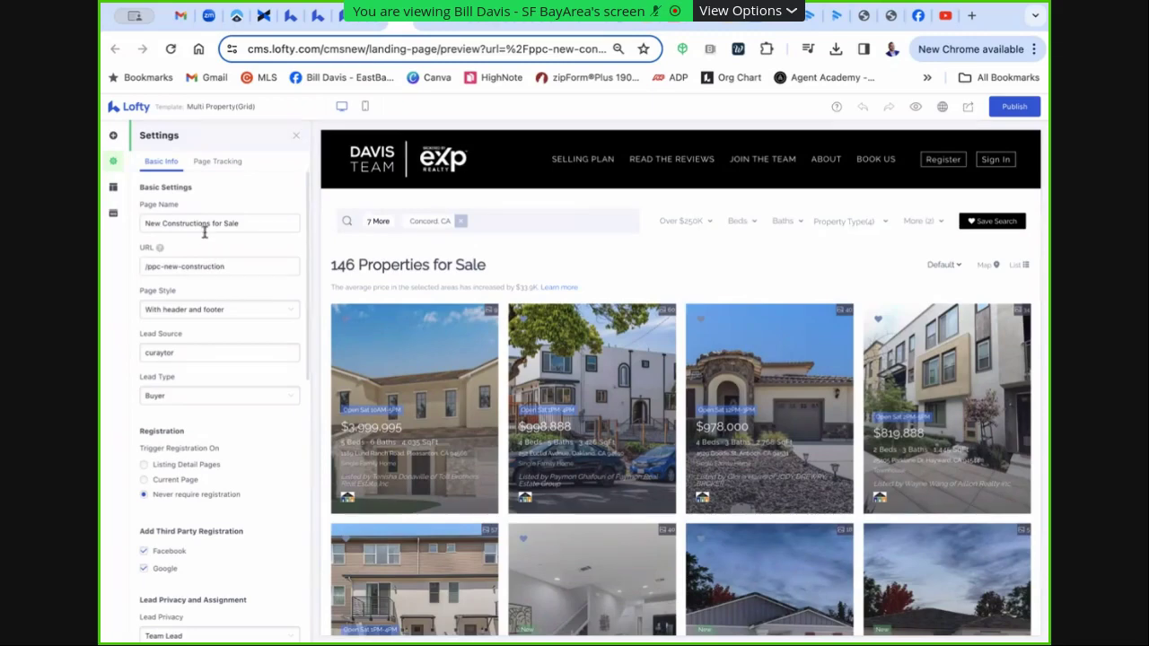
# Set the page name to "swimming pools" and the URL to "/swimmingpools"
pyautogui.tripleClick(242, 223)
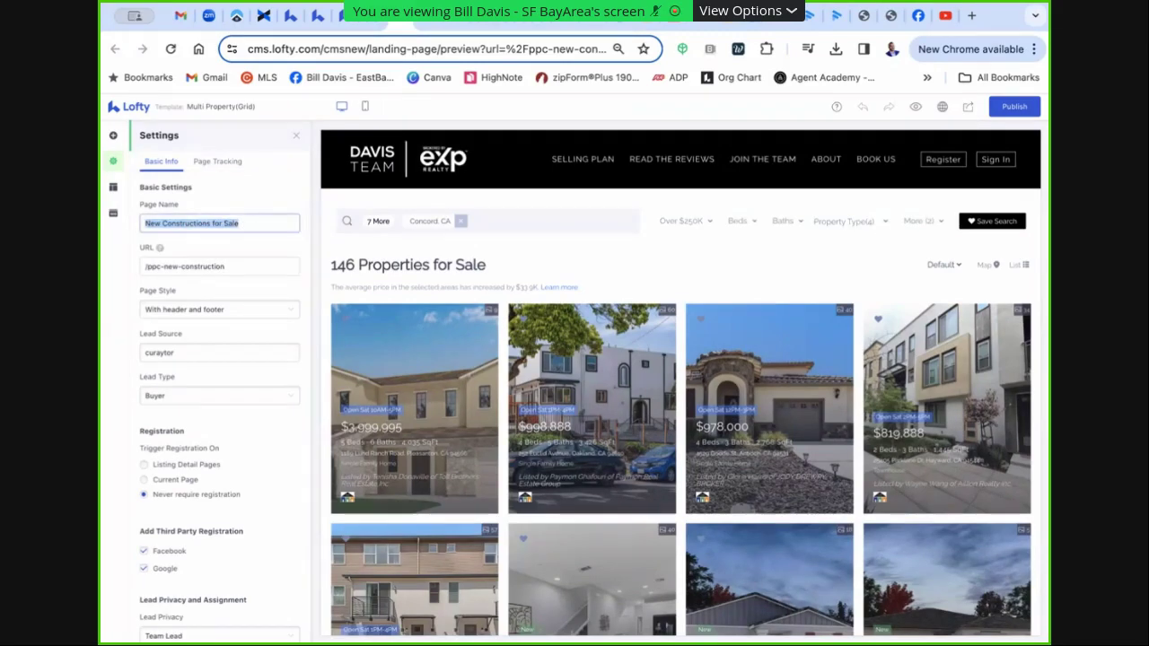
pyautogui.write('swimming pools')
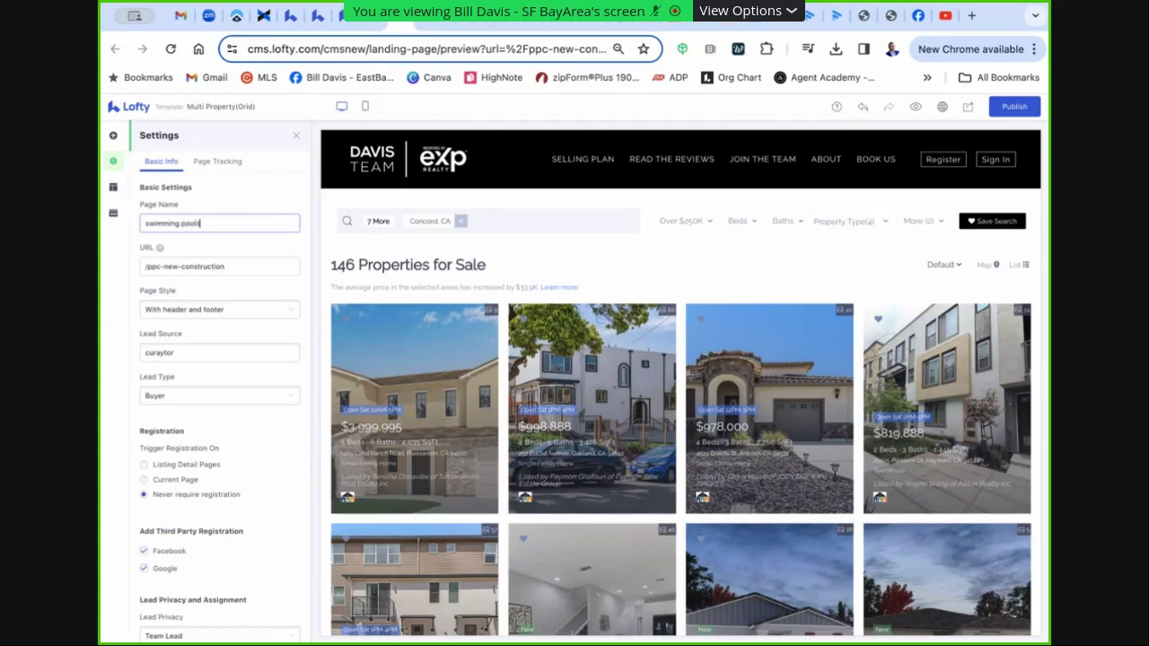
pyautogui.tripleClick(237, 266)
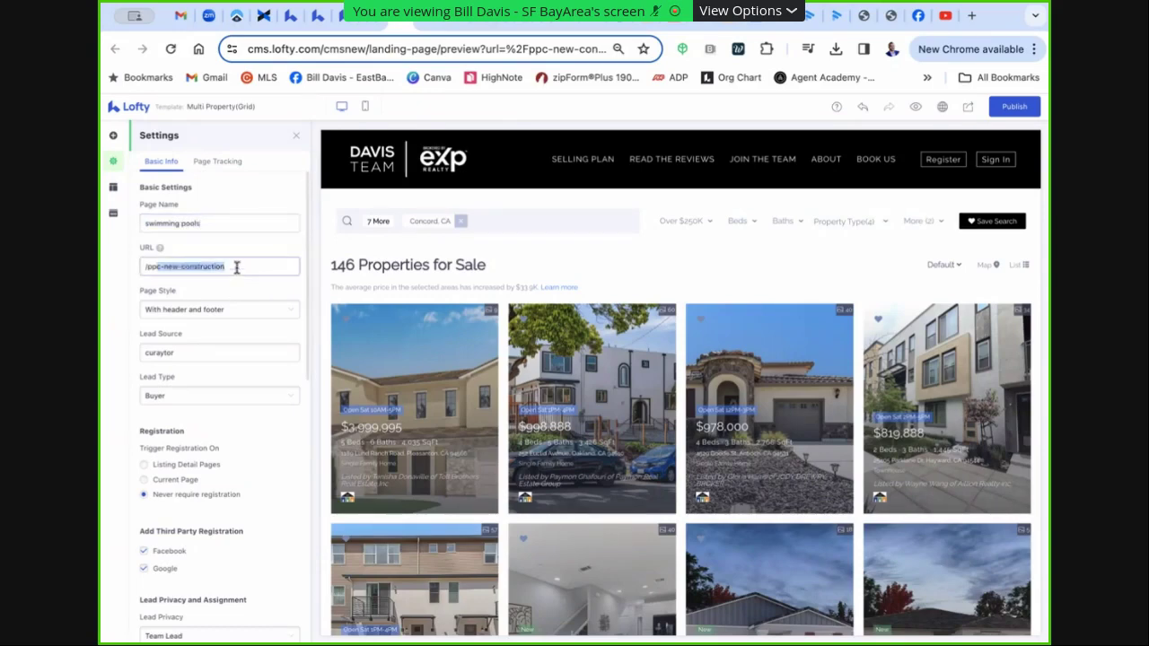
pyautogui.write('/swimmin')
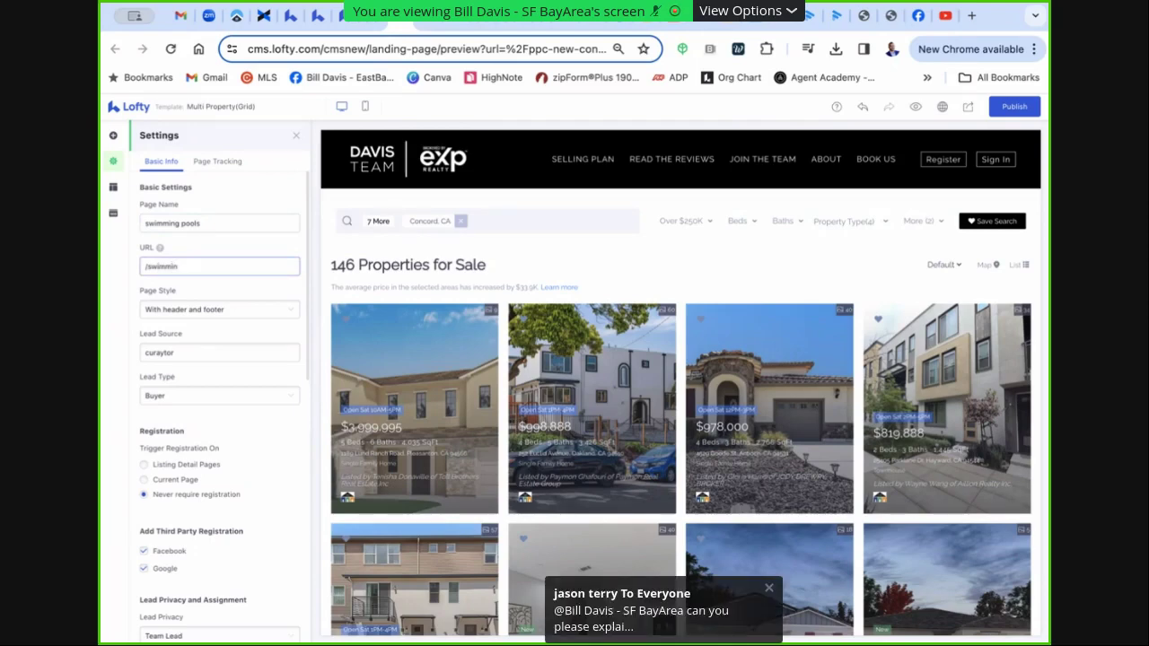
pyautogui.write('gpools')
# Look through the available lead sources for the page without choosing a different one
pyautogui.click(238, 339)
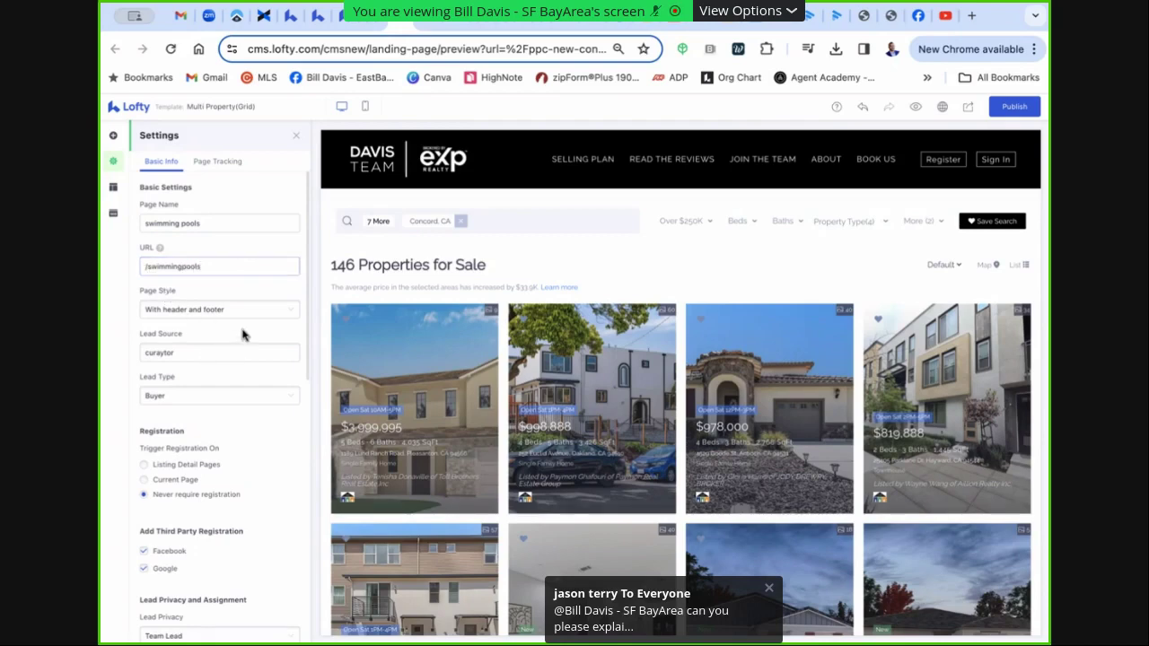
pyautogui.scroll(-1, 211, 368)
pyautogui.click(218, 339)
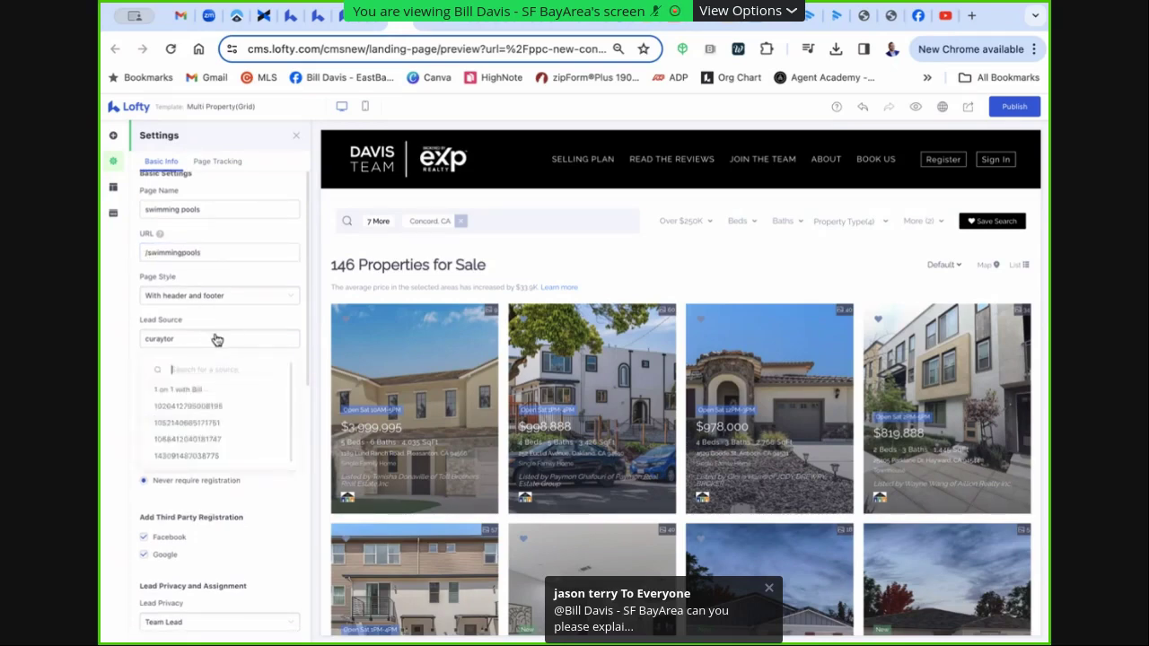
pyautogui.scroll(-3, 200, 395)
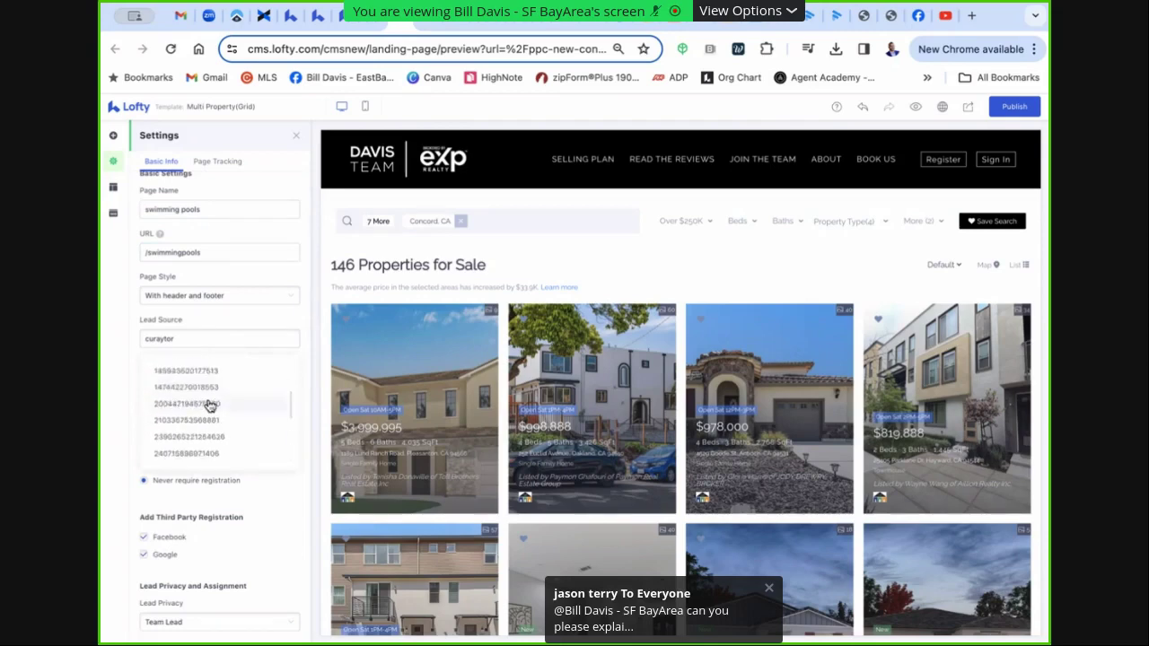
pyautogui.scroll(3, 209, 404)
pyautogui.click(187, 341)
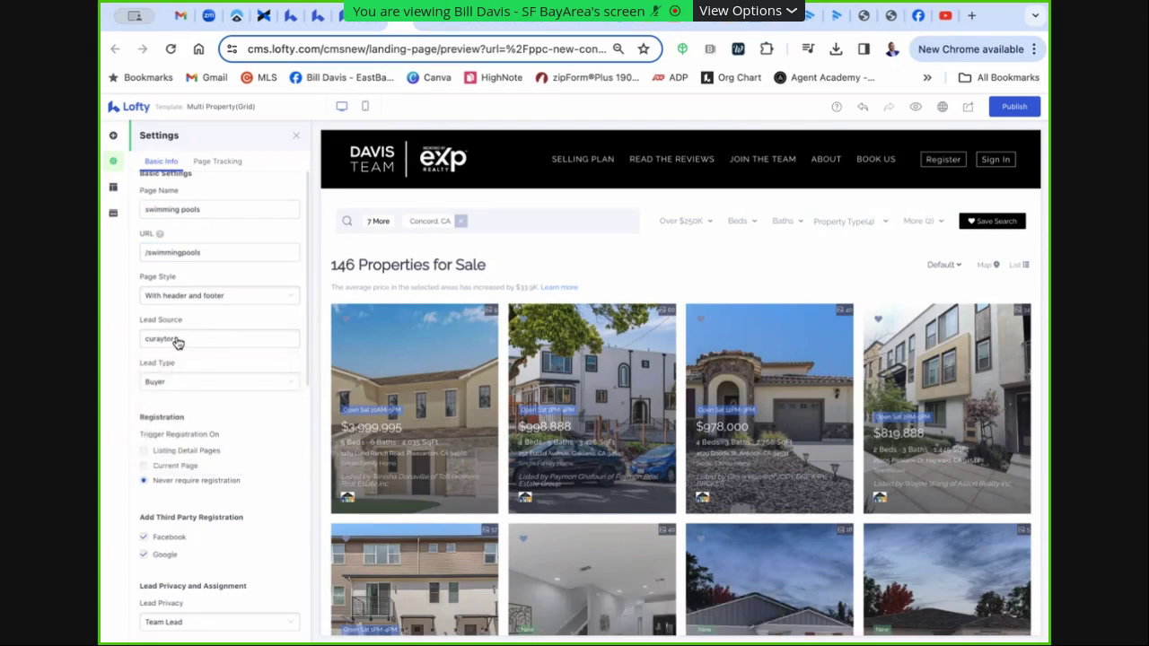
pyautogui.click(174, 341)
pyautogui.click(169, 346)
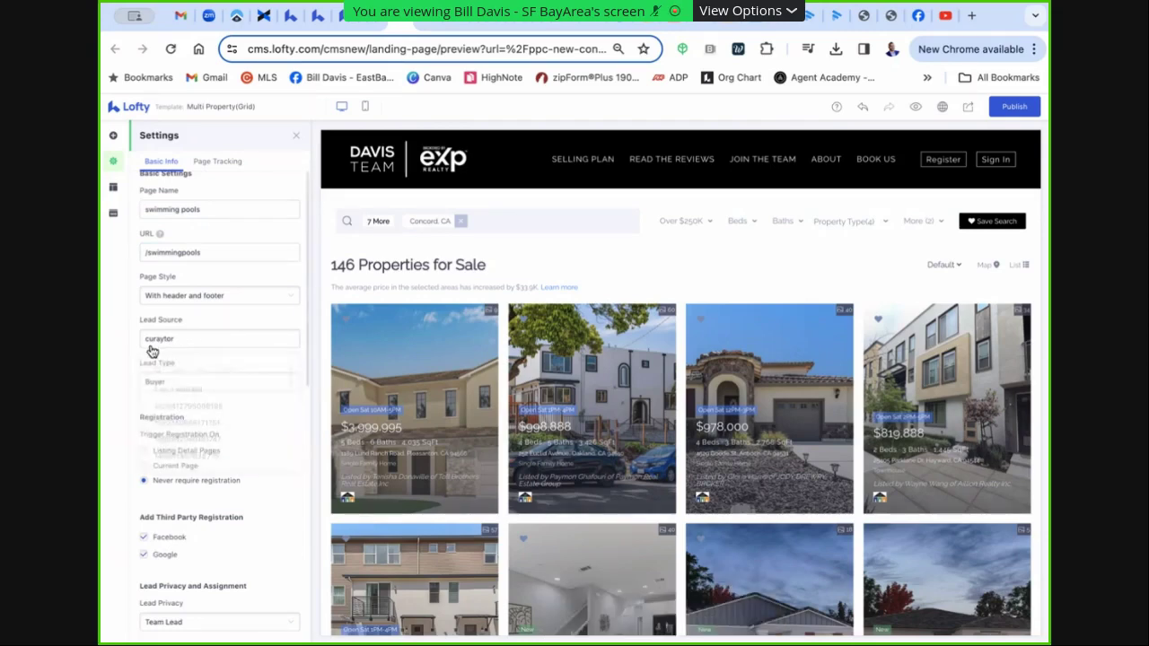
# Trigger registration on Listing Detail Pages and require it based on page views
pyautogui.scroll(-3, 261, 404)
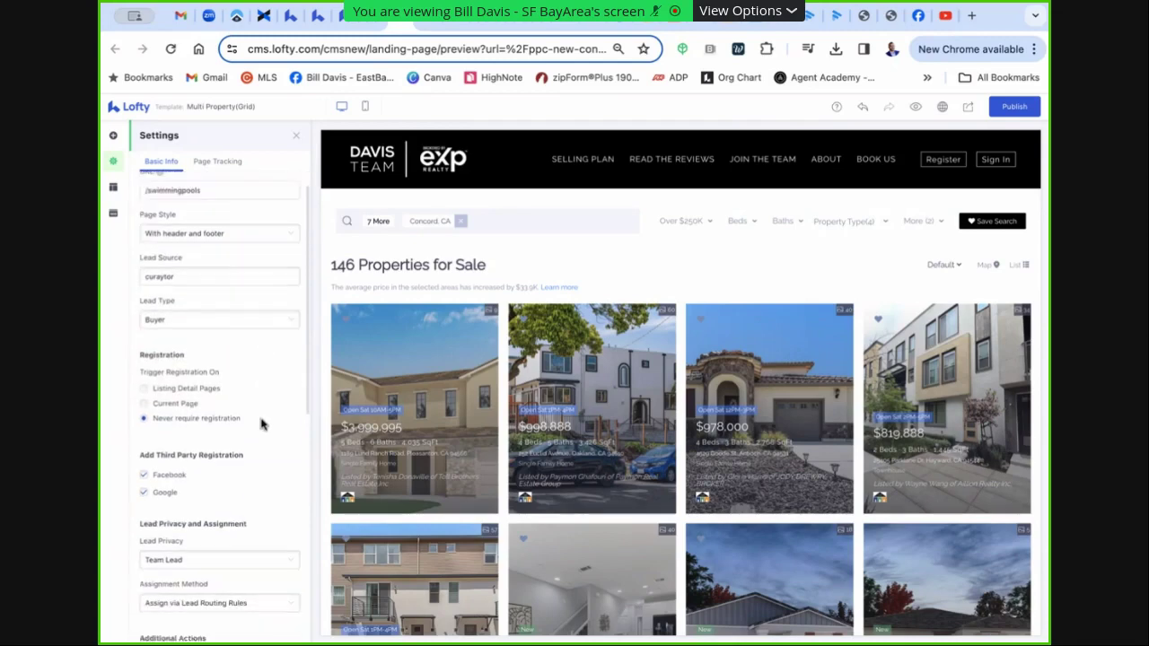
pyautogui.scroll(-1, 178, 397)
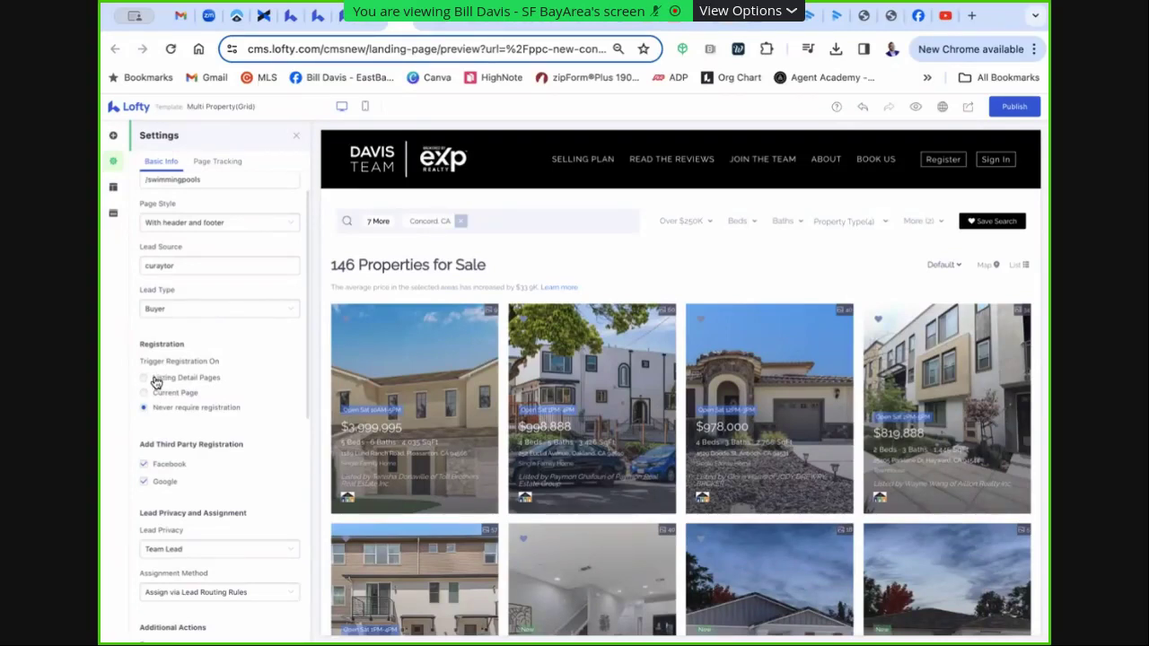
pyautogui.click(144, 379)
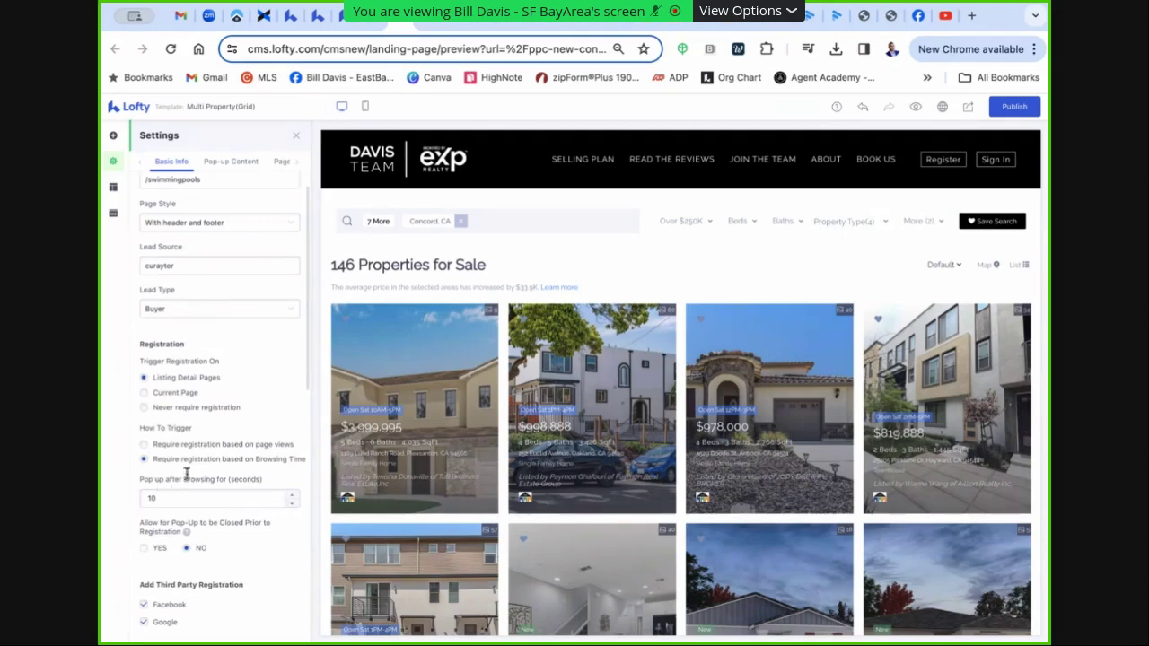
pyautogui.click(146, 446)
# Review the remaining basic settings, including lead assignment, tags, notes, welcome messages and SEO
pyautogui.scroll(-1, 208, 307)
pyautogui.scroll(-8, 207, 469)
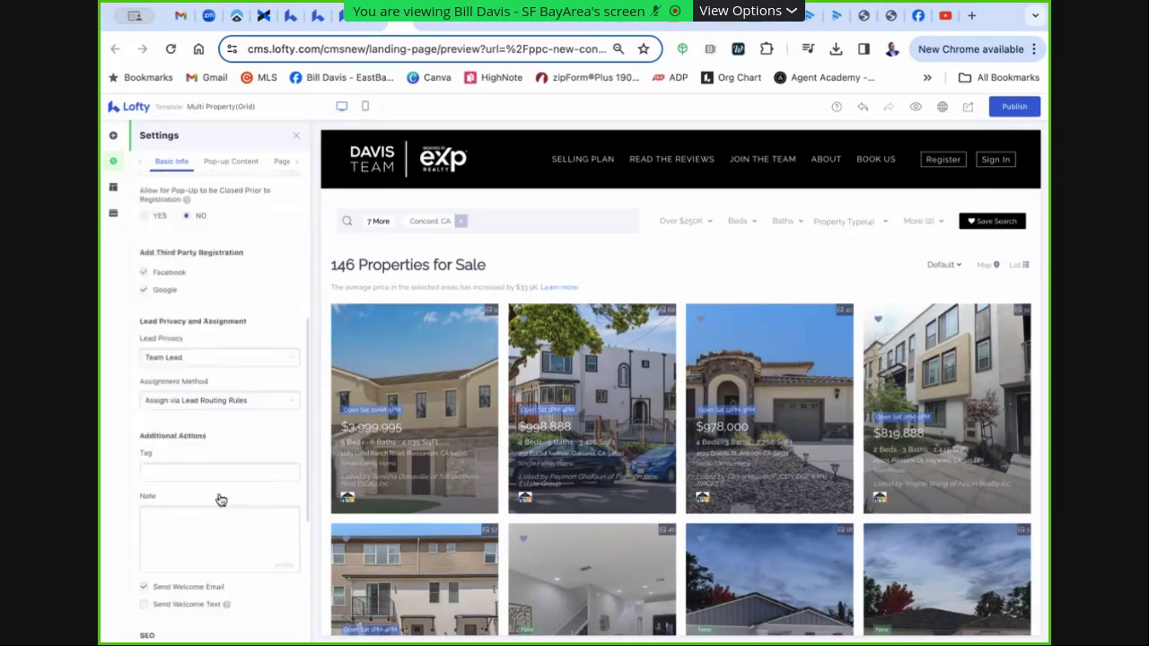
pyautogui.scroll(-1, 222, 495)
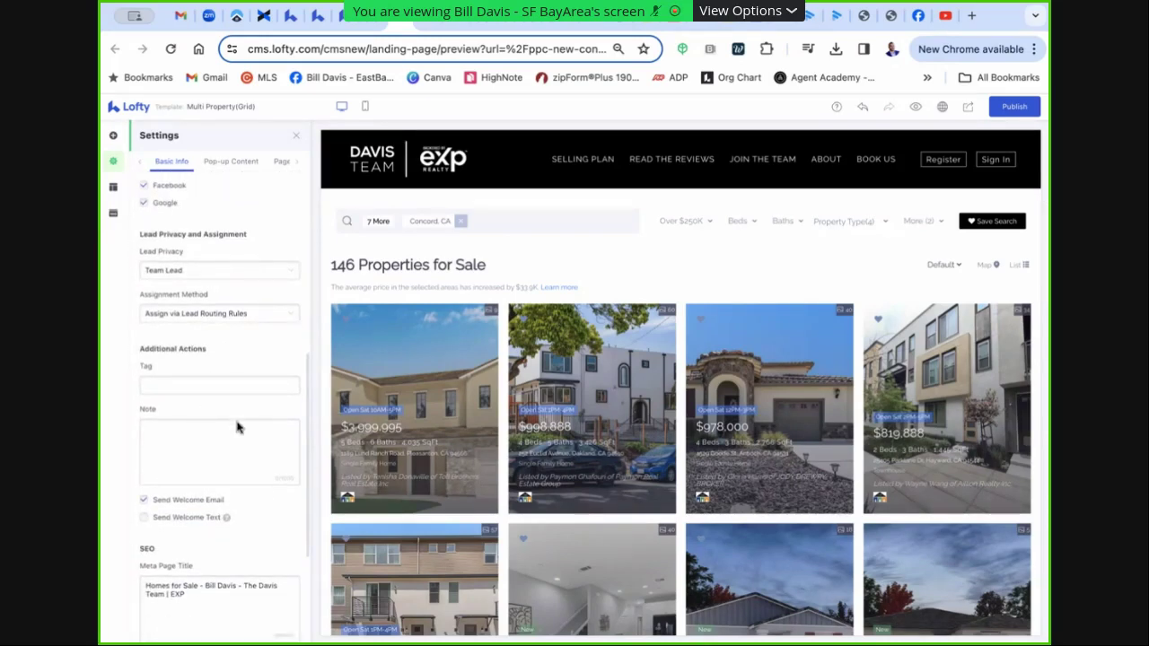
pyautogui.scroll(-4, 238, 431)
pyautogui.scroll(-2, 257, 503)
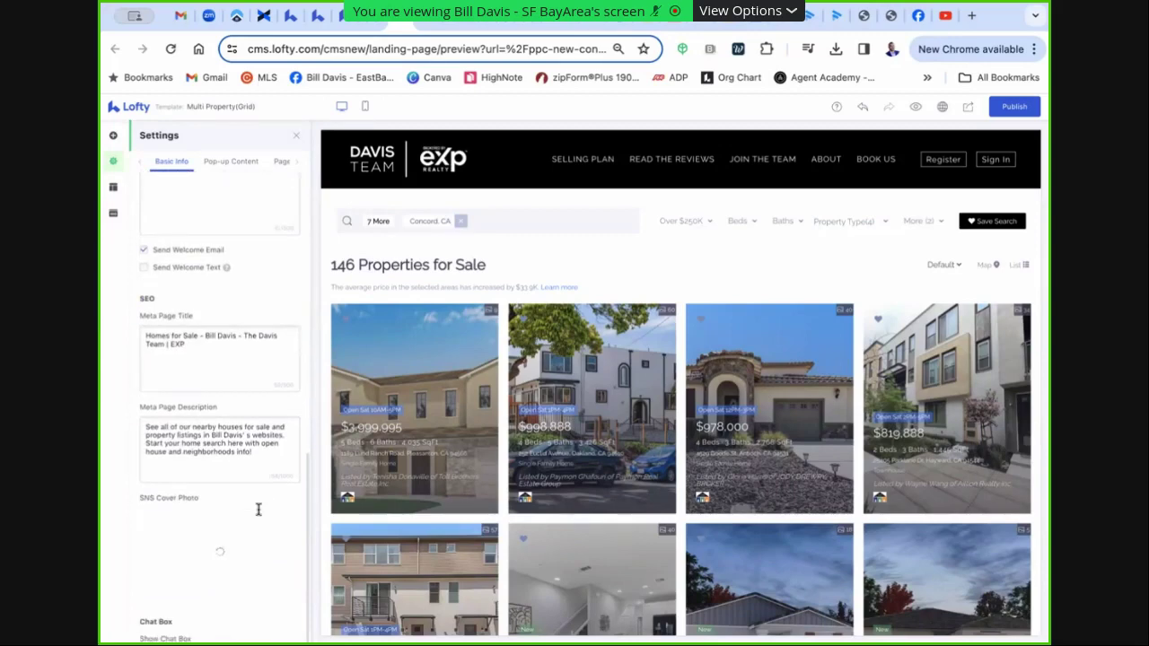
pyautogui.scroll(8, 257, 507)
pyautogui.scroll(5, 251, 507)
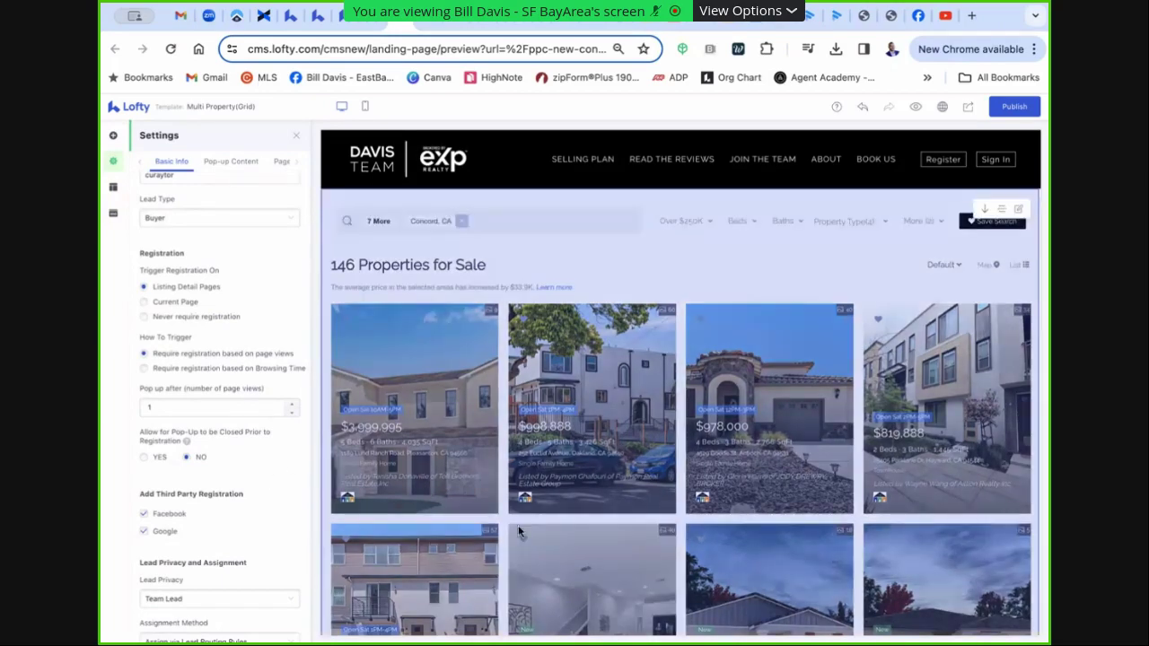
# Review the page's pop-up content and page tracking settings, and inspect the Listing Search block's preset filters
pyautogui.click(231, 162)
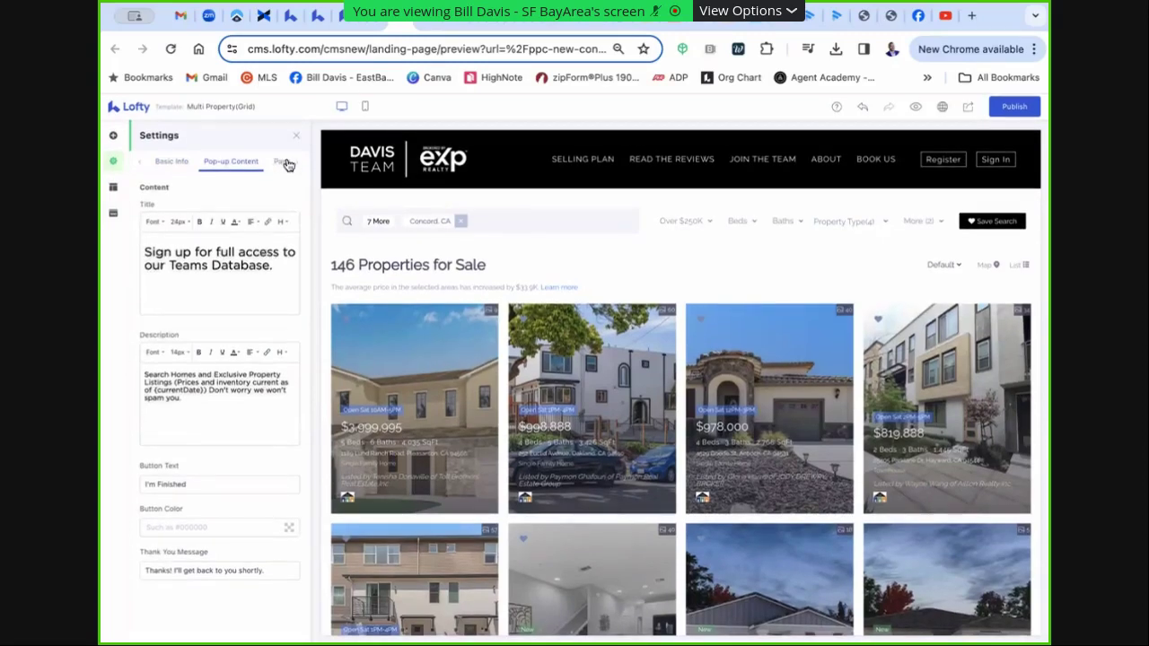
pyautogui.click(290, 166)
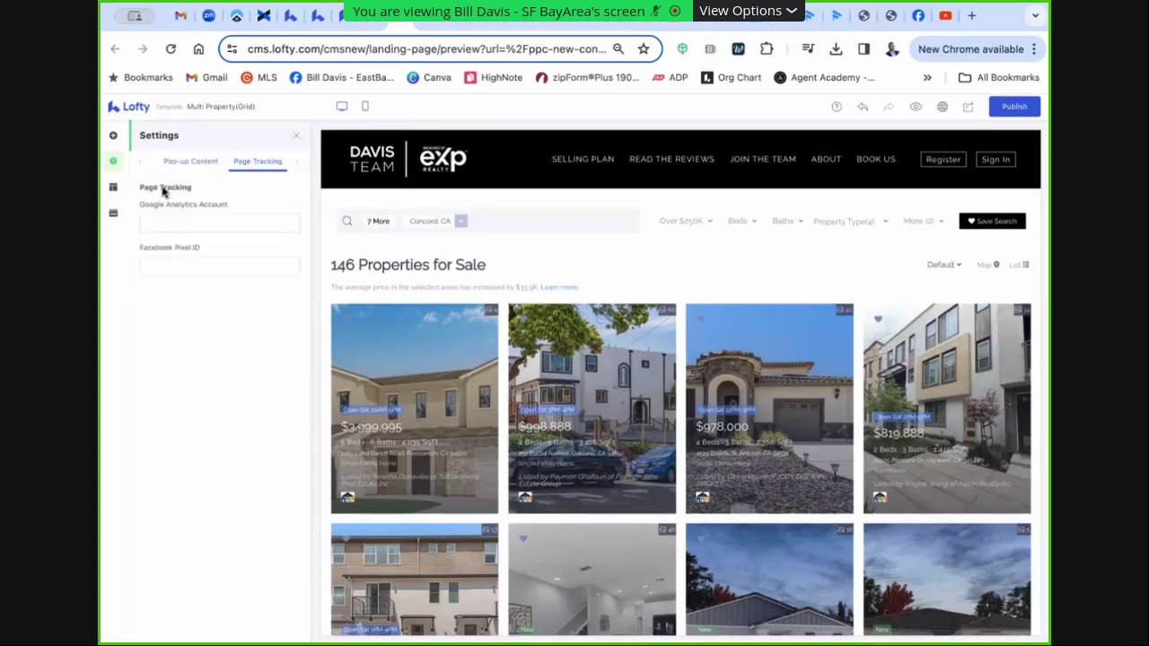
pyautogui.click(140, 163)
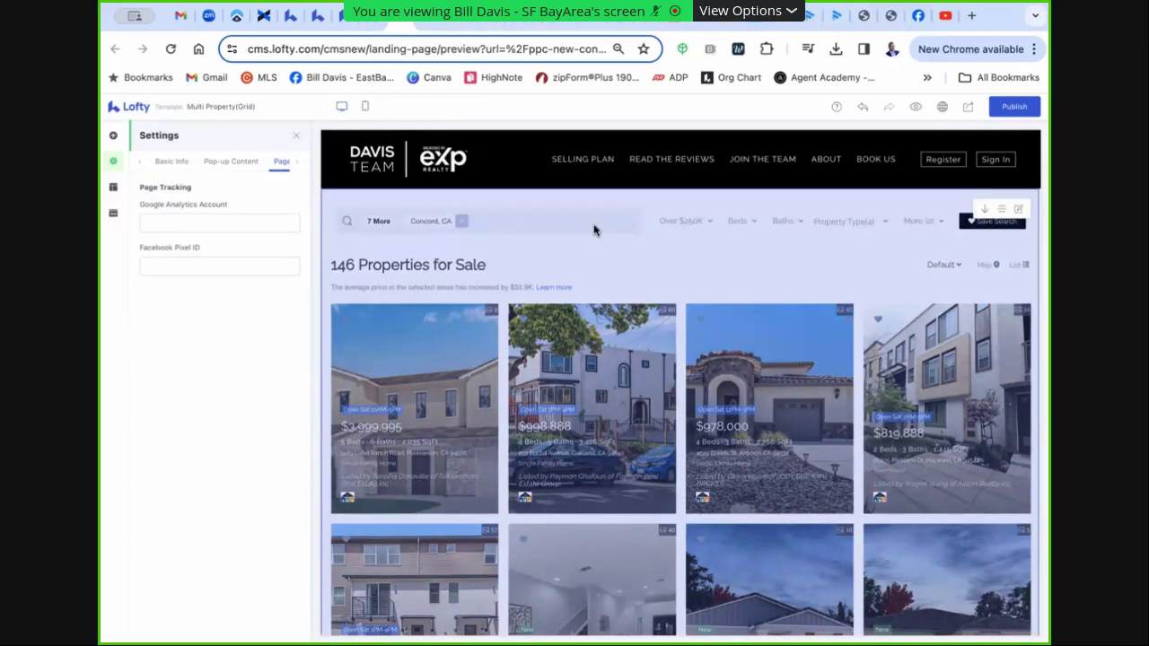
pyautogui.click(681, 245)
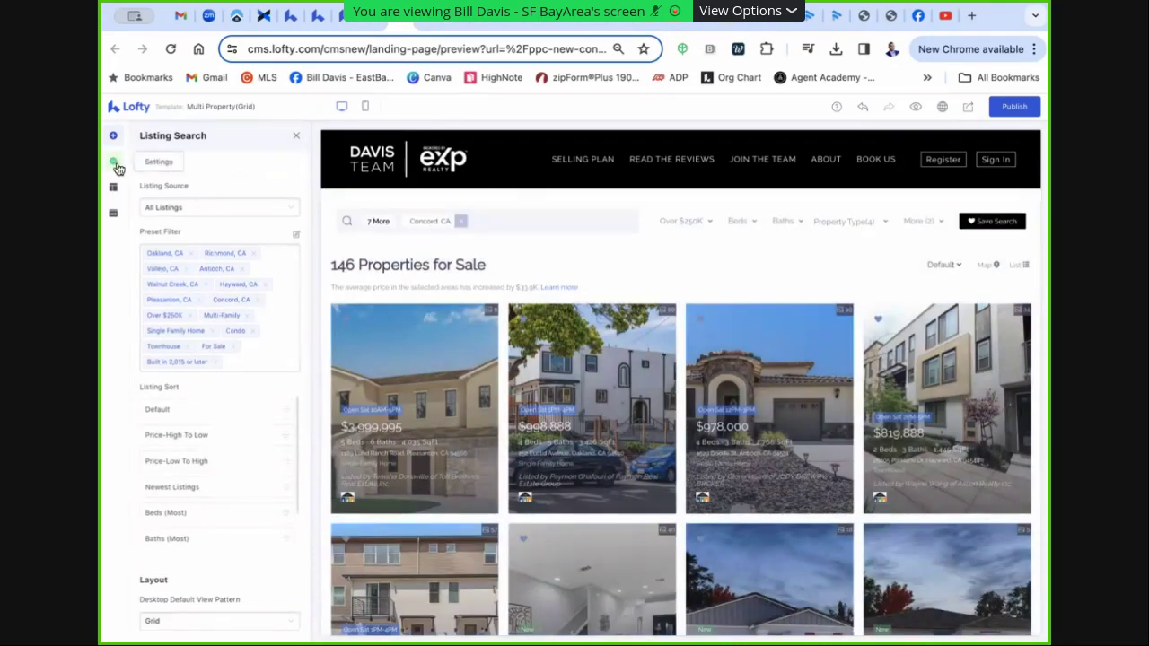
# Add the first Banner block design to the page between the header and the listing search
pyautogui.click(113, 136)
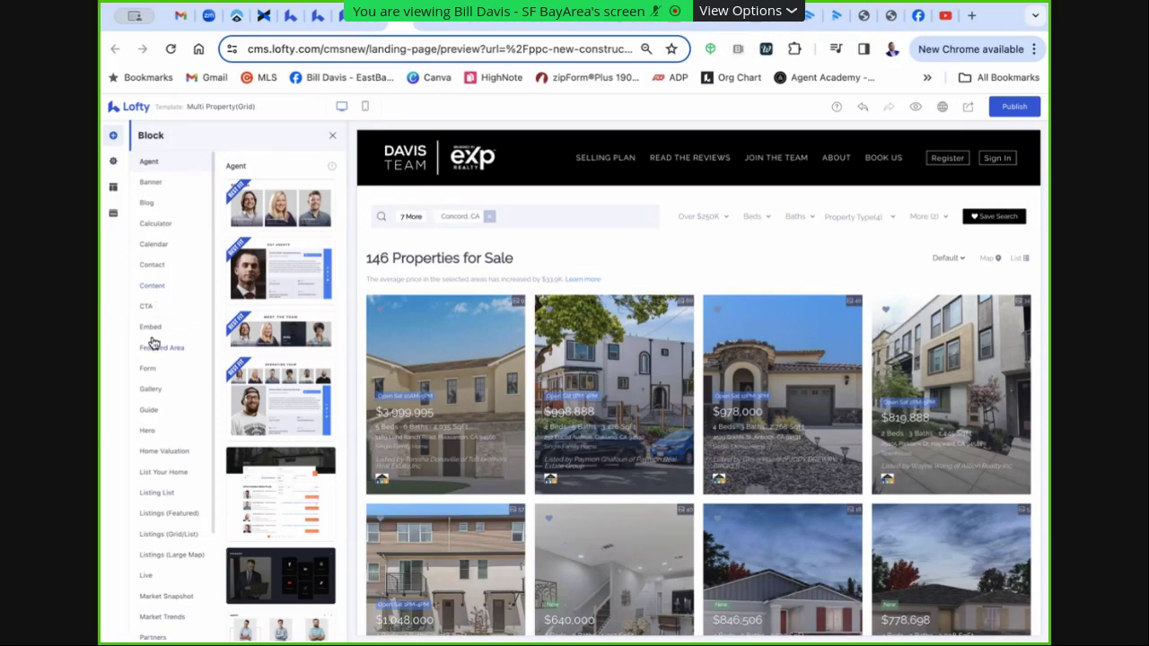
pyautogui.moveTo(153, 188); pyautogui.dragTo(464, 229)
pyautogui.click(150, 182)
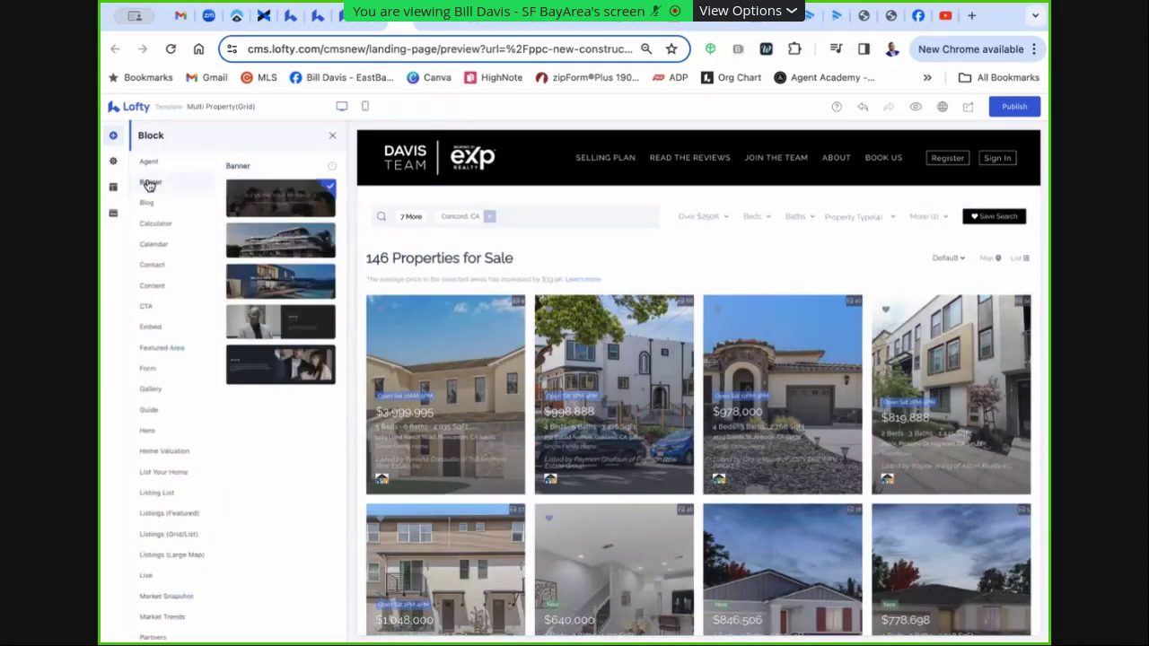
pyautogui.moveTo(229, 198); pyautogui.dragTo(613, 226)
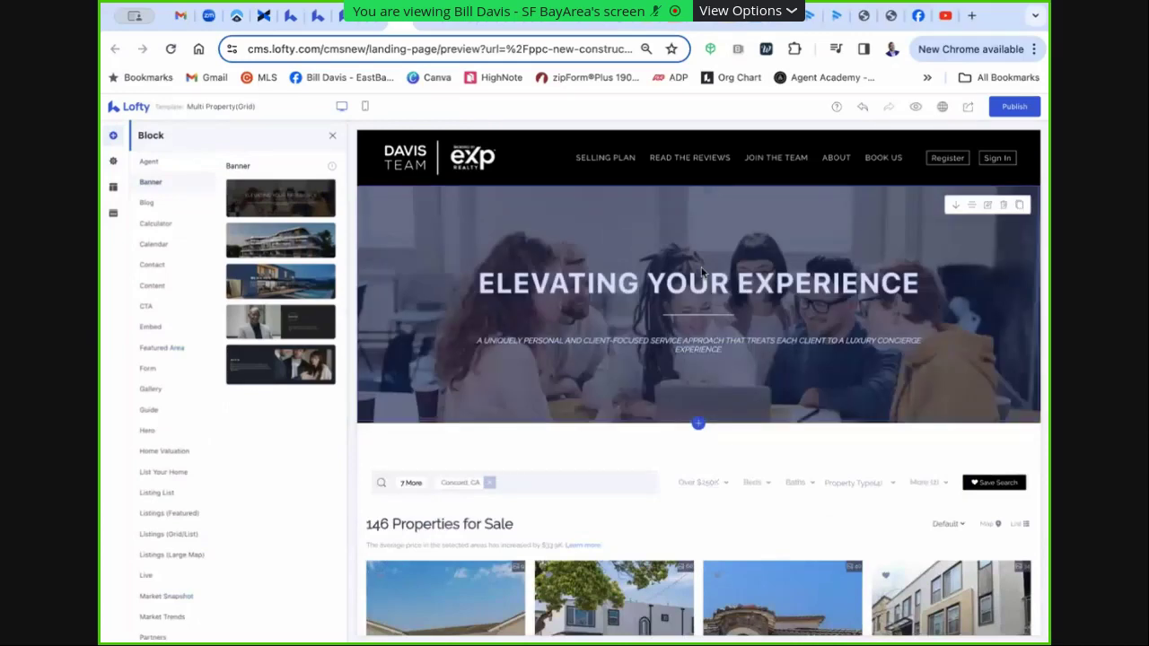
# Replace the banner's heading with "New homes for Sale with Swimming Pool"
pyautogui.click(716, 325)
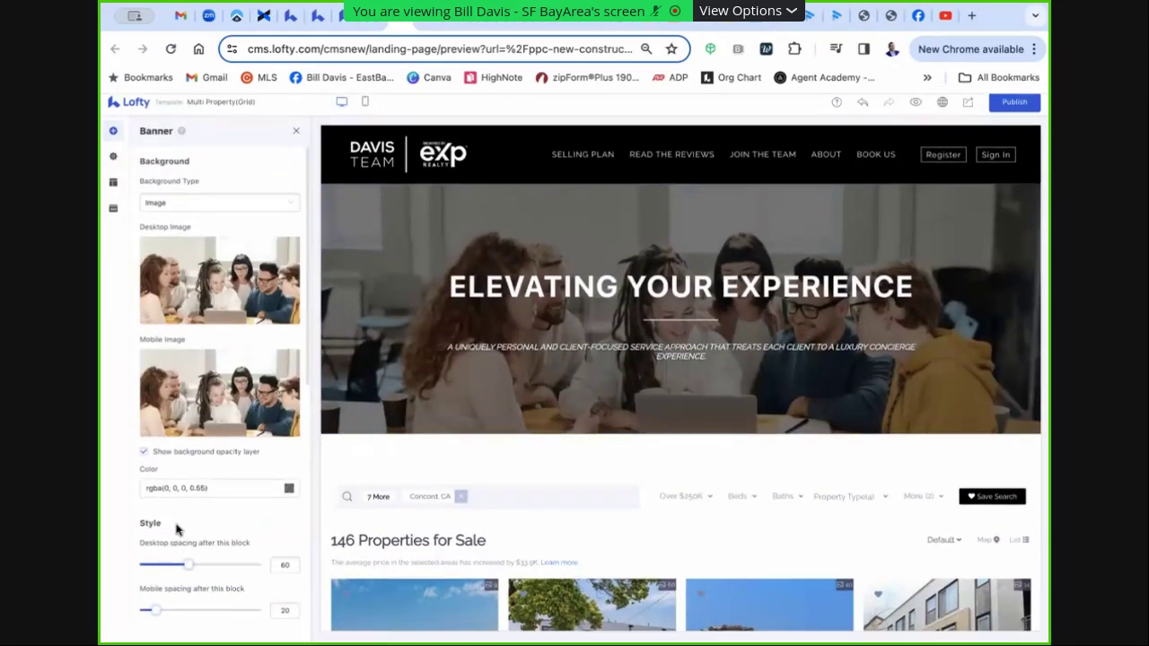
pyautogui.scroll(-10, 179, 528)
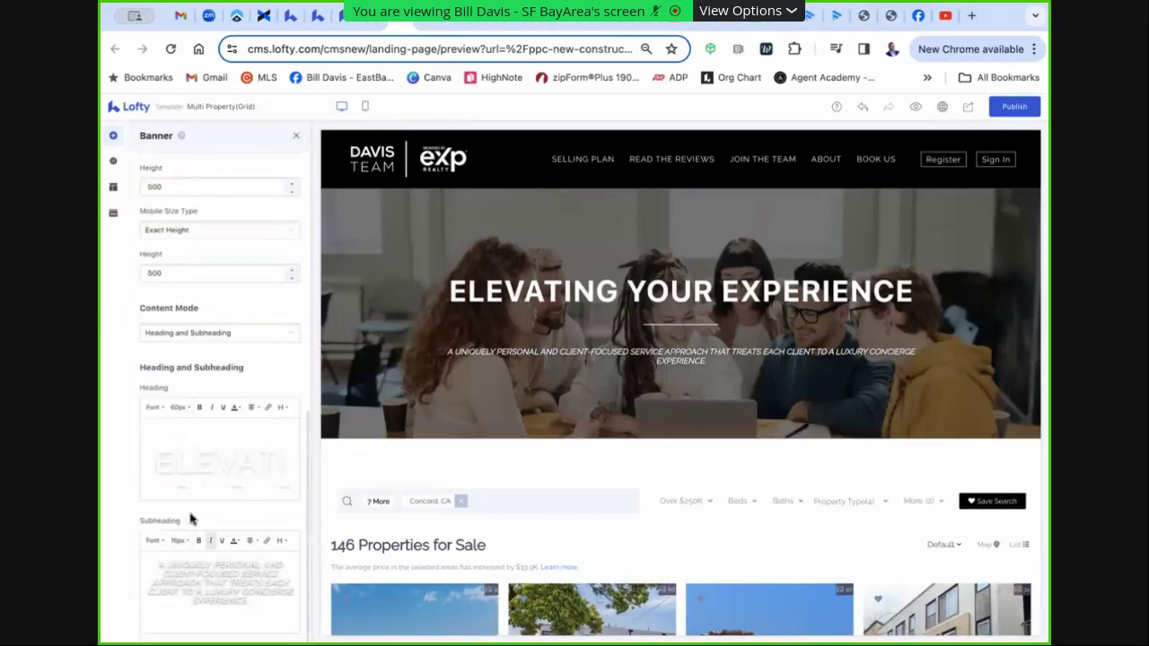
pyautogui.tripleClick(186, 476)
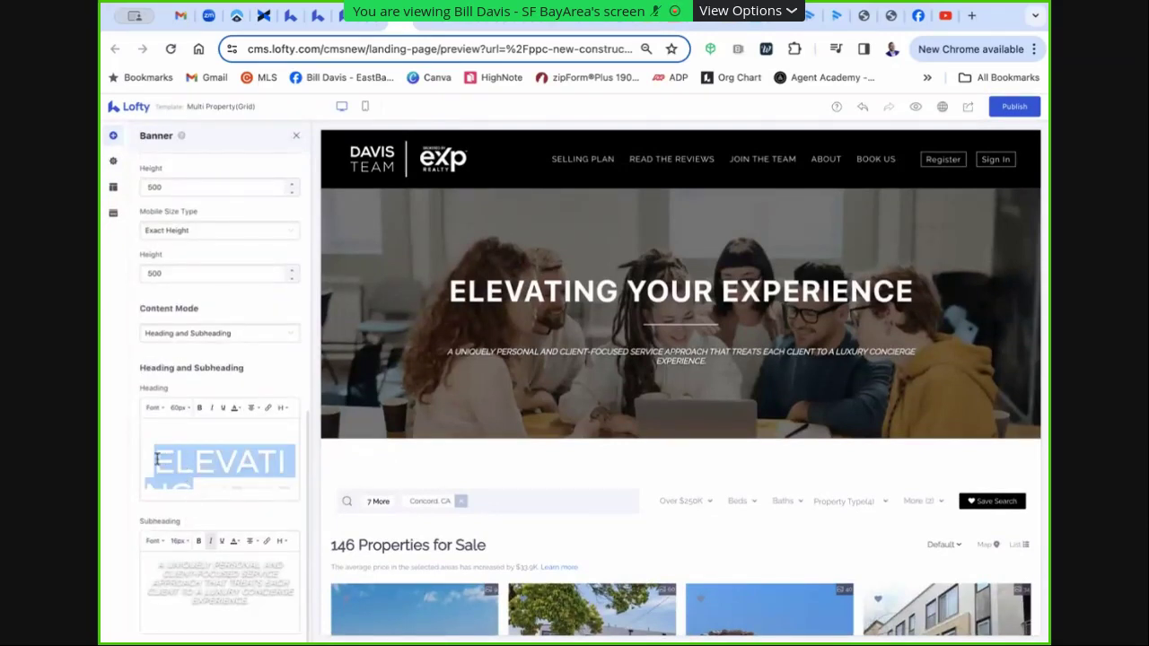
pyautogui.moveTo(157, 460); pyautogui.dragTo(197, 474)
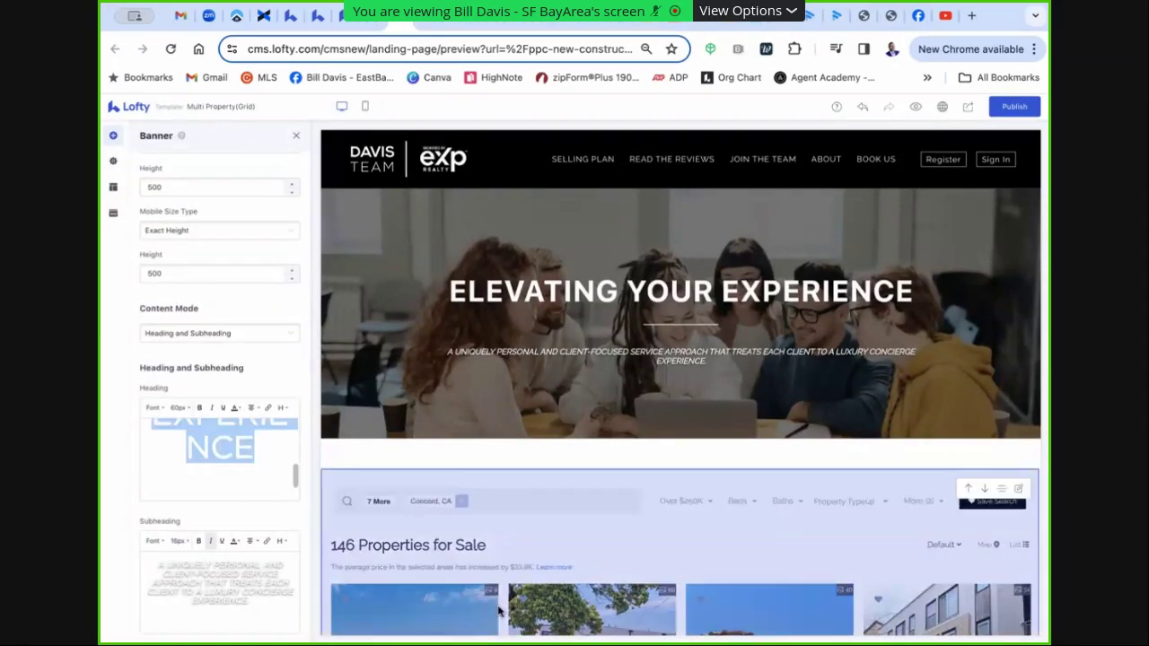
pyautogui.write('New ho')
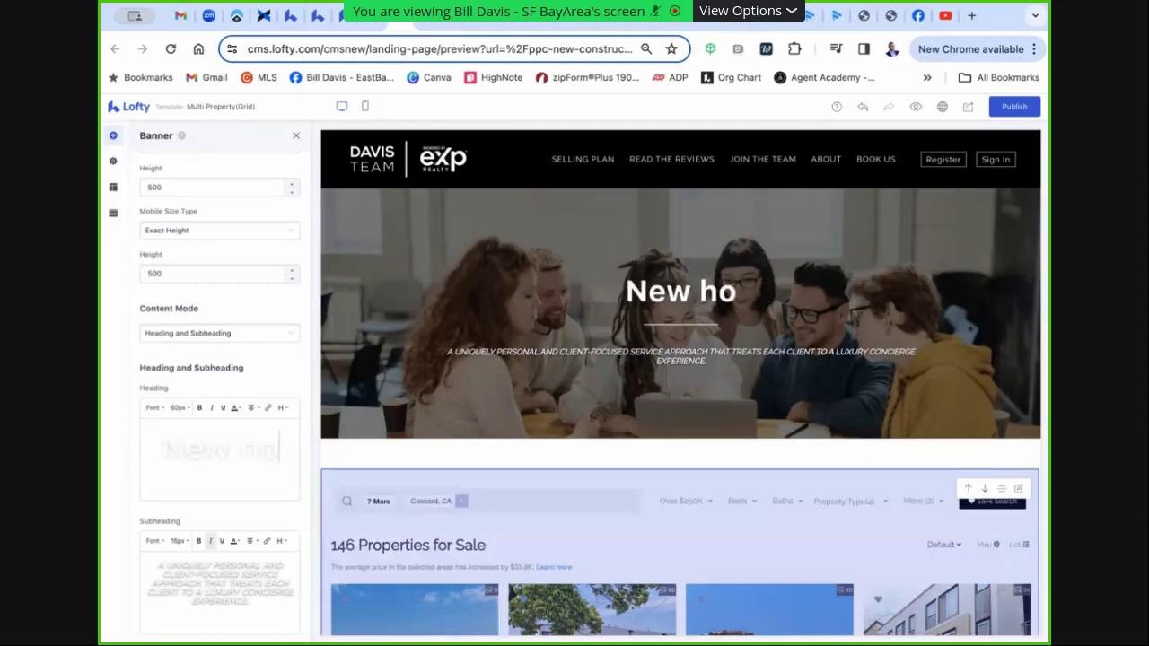
pyautogui.write('mes for Sal')
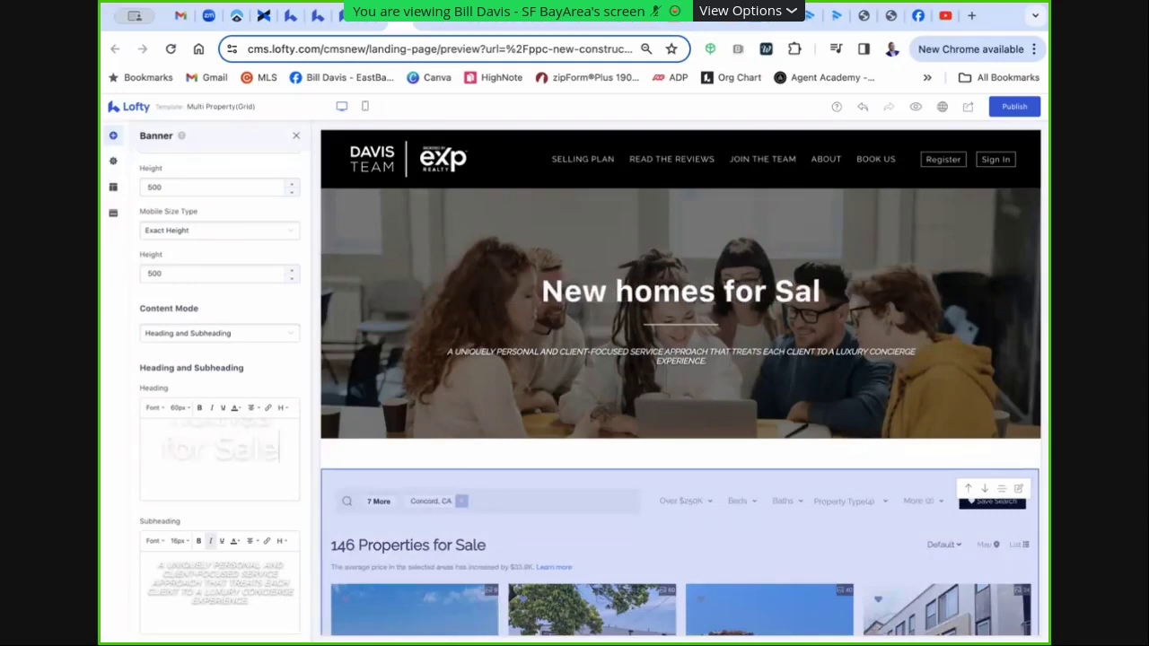
pyautogui.write('e')
pyautogui.write(' with Swii')
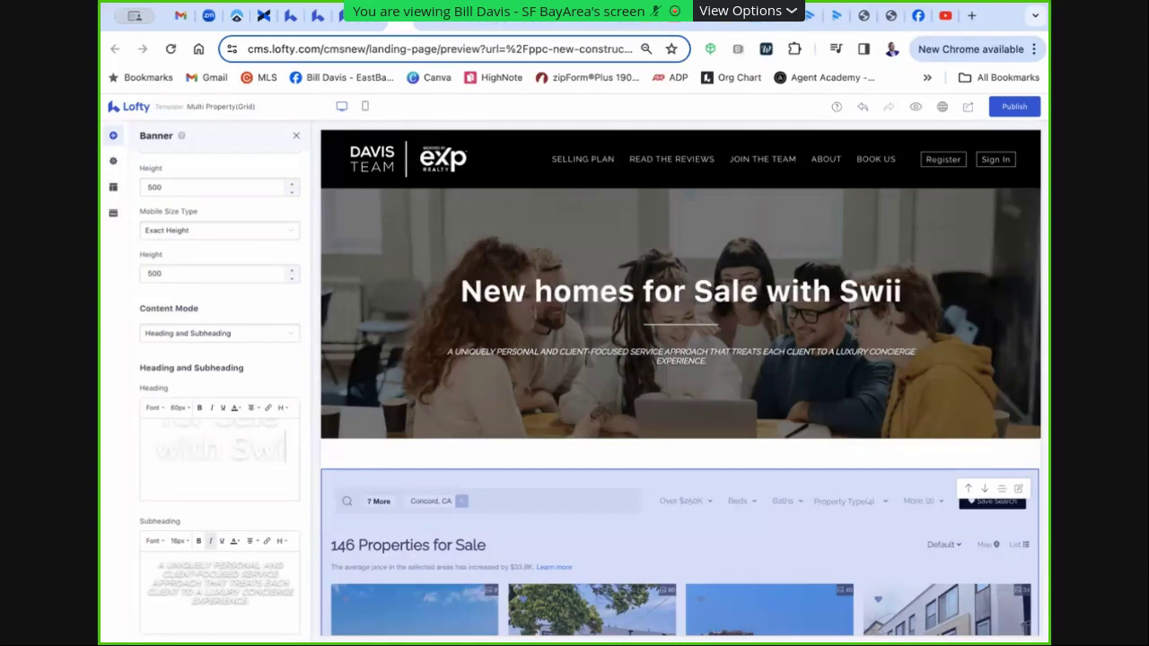
pyautogui.press('BackSpace')
pyautogui.write('mming Pool')
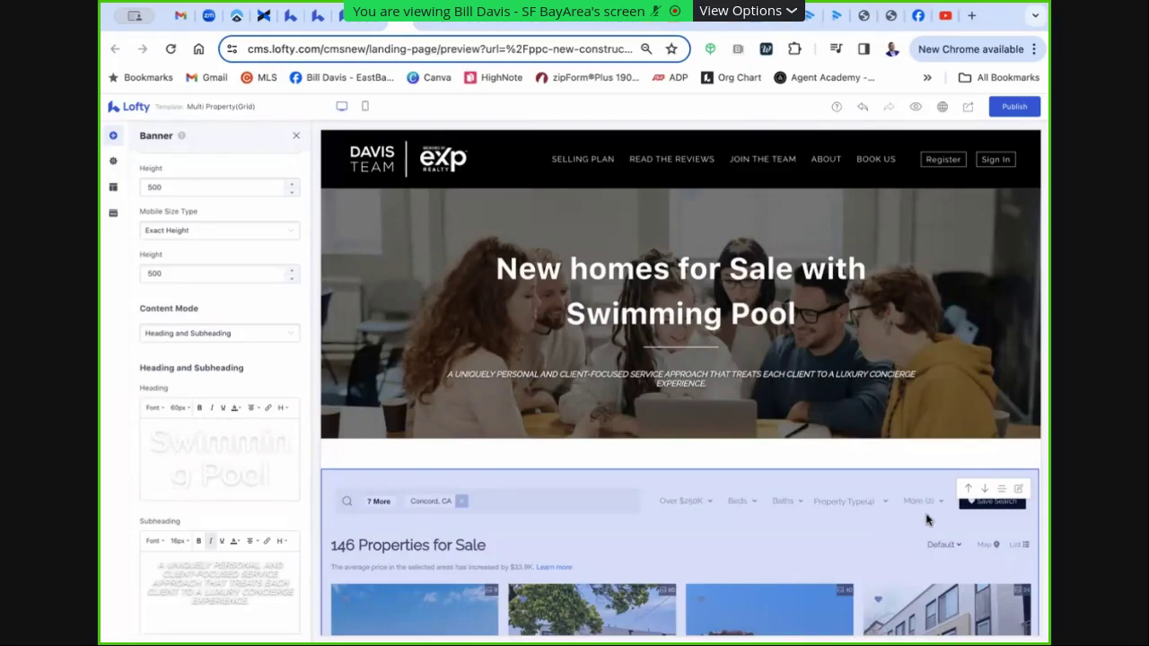
# Open the Listing Search block's preset filter for editing
pyautogui.scroll(-3, 853, 544)
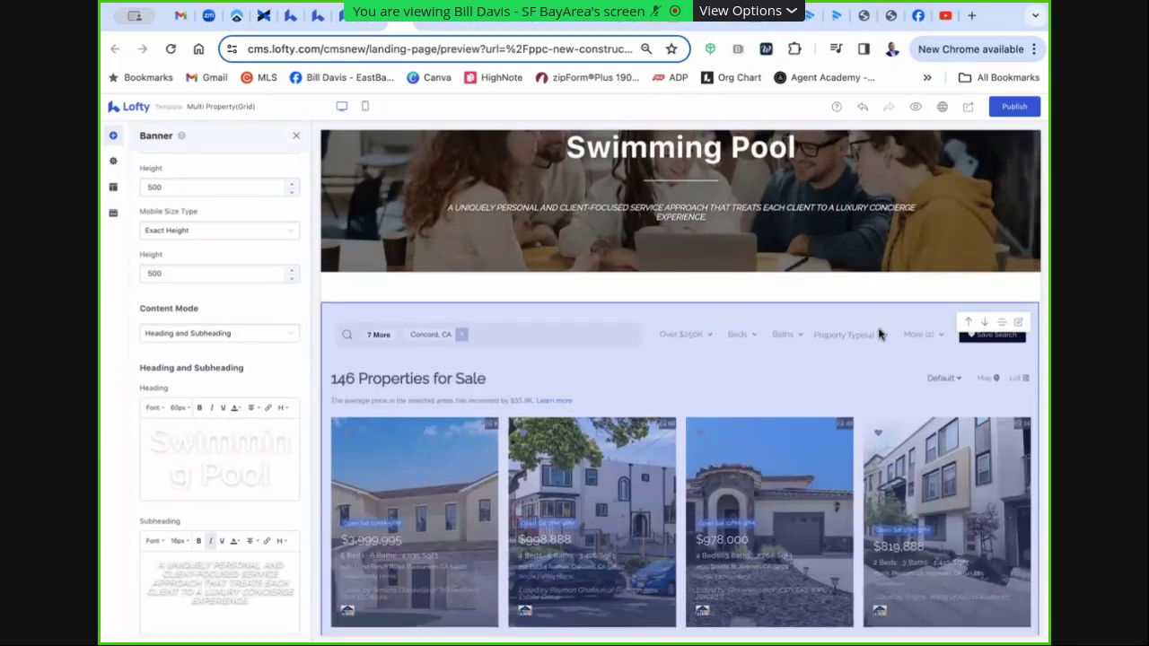
pyautogui.click(914, 373)
pyautogui.scroll(2, 857, 353)
pyautogui.scroll(1, 857, 353)
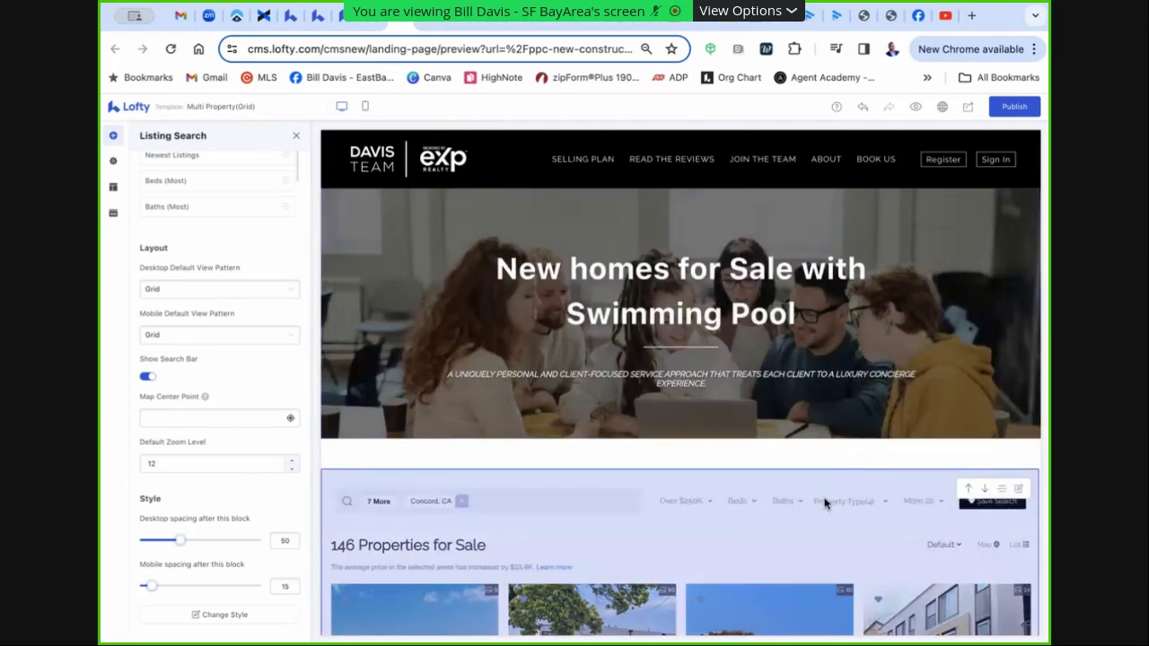
pyautogui.scroll(-1, 827, 499)
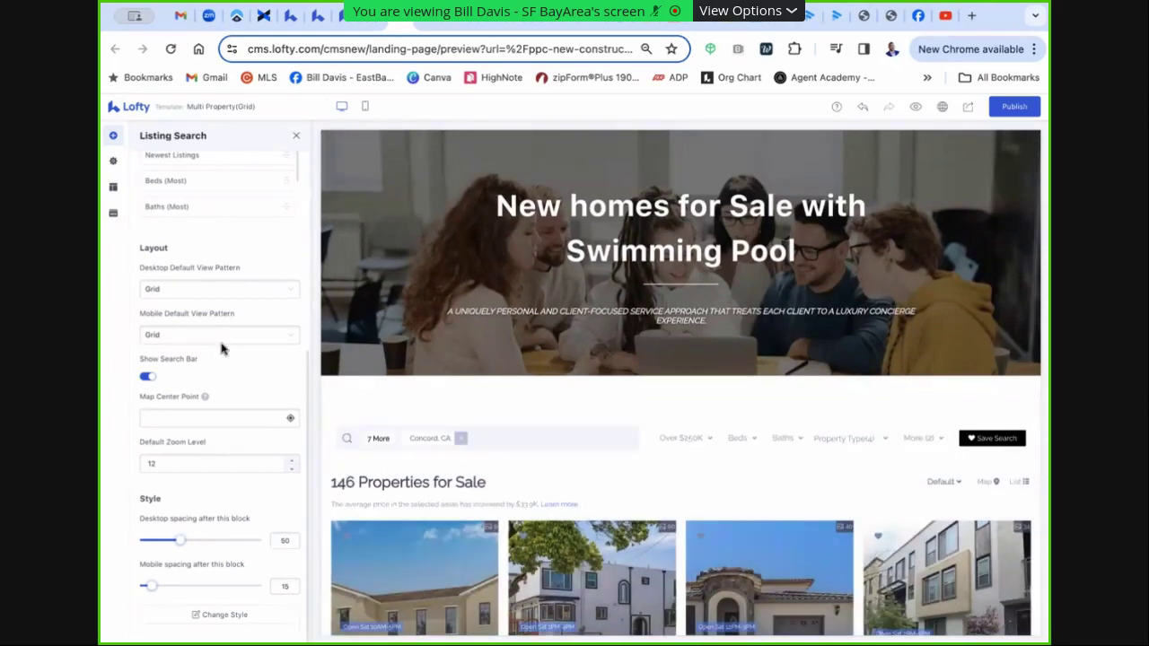
pyautogui.scroll(5, 273, 352)
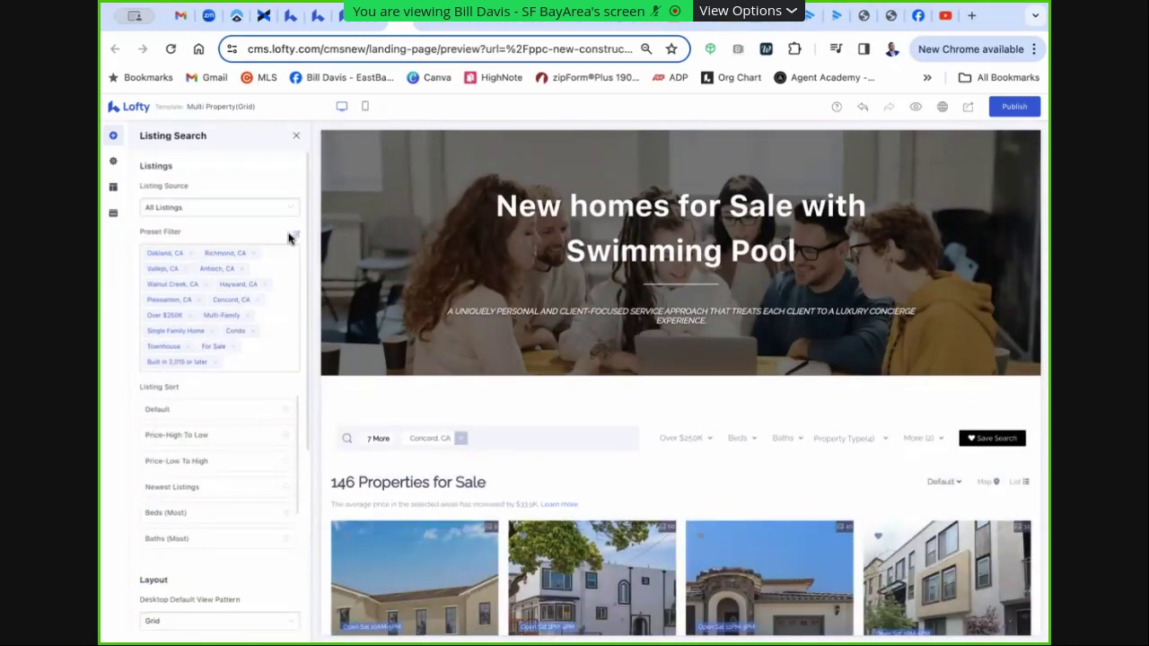
pyautogui.click(291, 236)
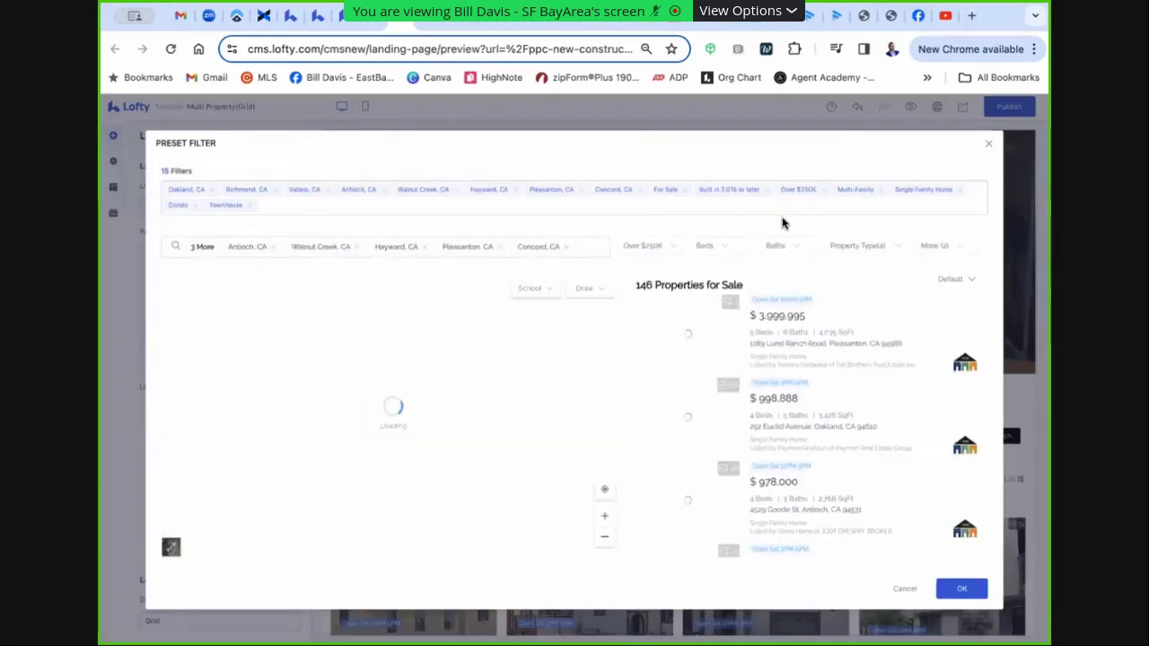
# Look through the additional preset filters and examine the available Pool options
pyautogui.click(959, 249)
pyautogui.scroll(-5, 605, 423)
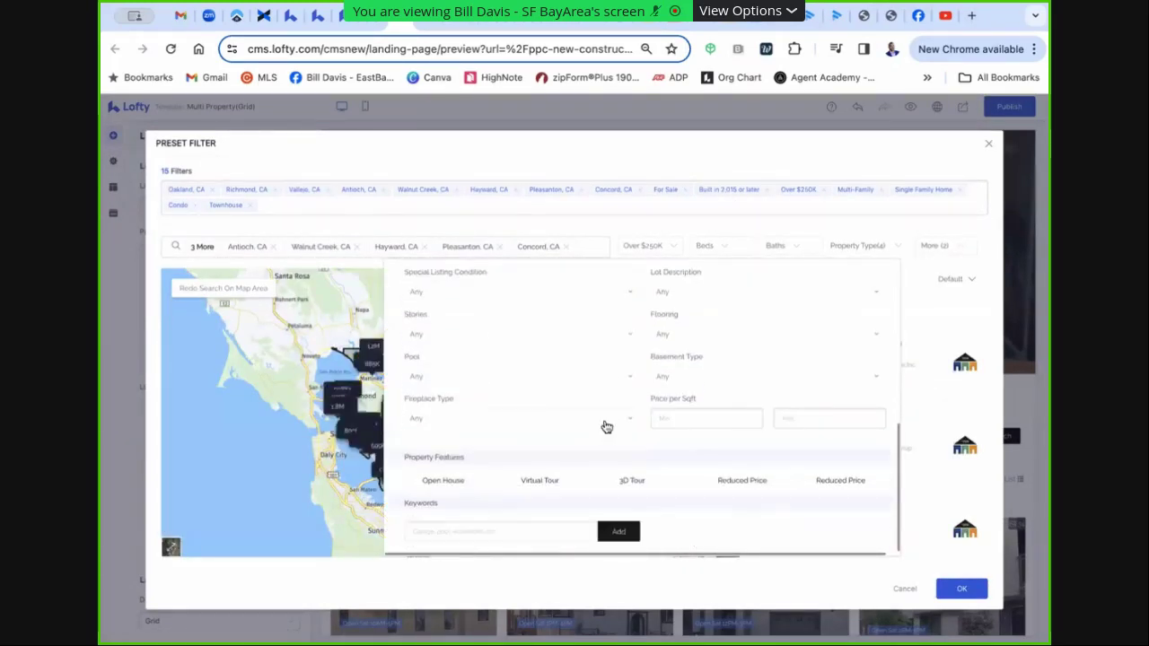
pyautogui.scroll(2, 679, 511)
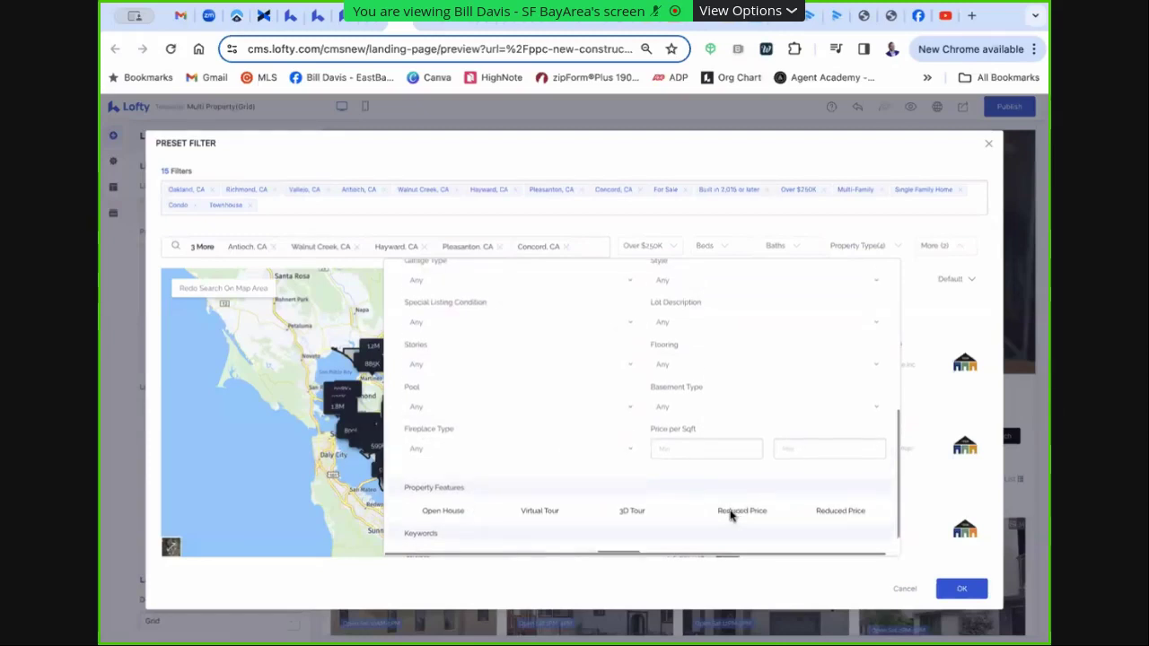
pyautogui.click(529, 409)
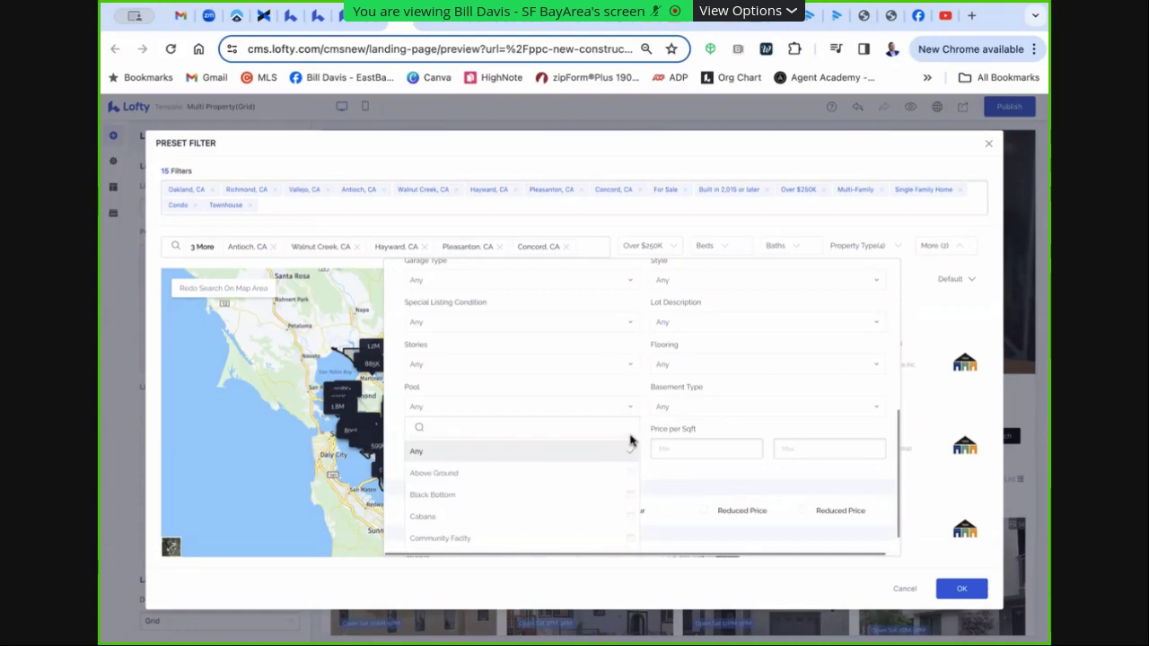
pyautogui.click(622, 402)
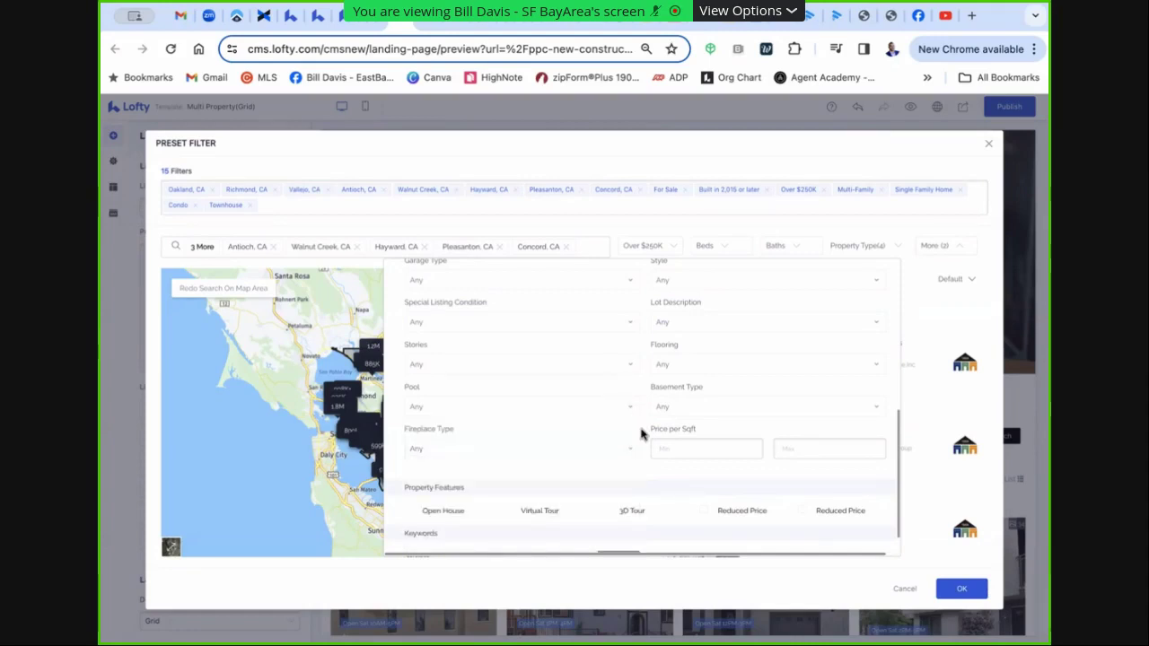
pyautogui.click(624, 409)
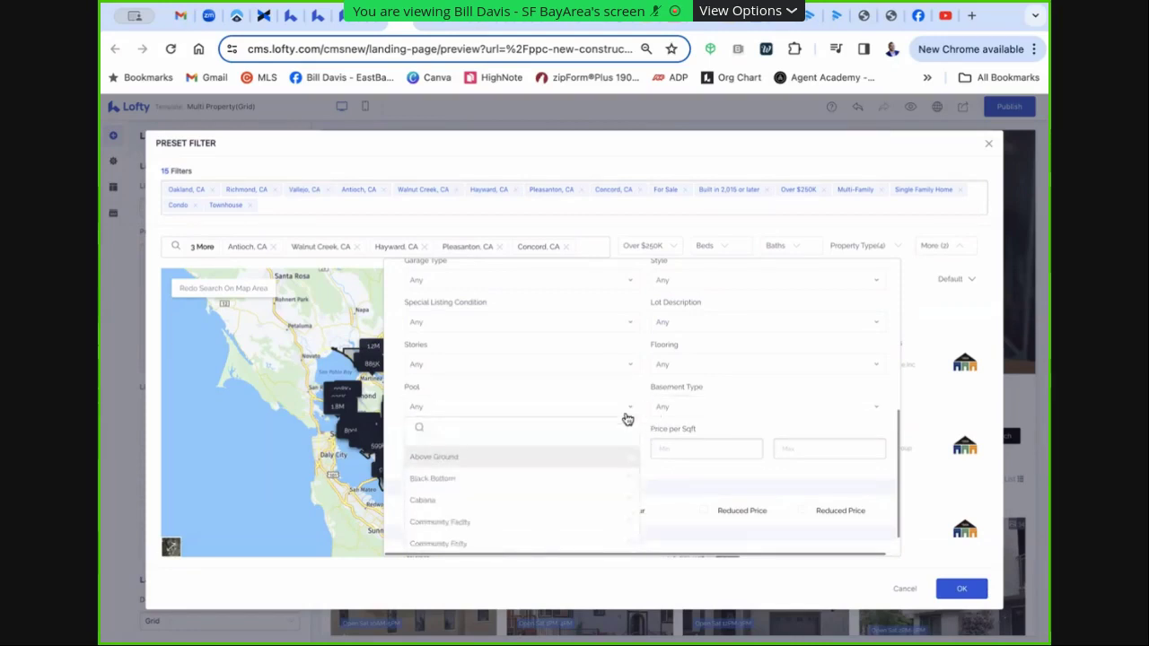
pyautogui.scroll(-3, 606, 478)
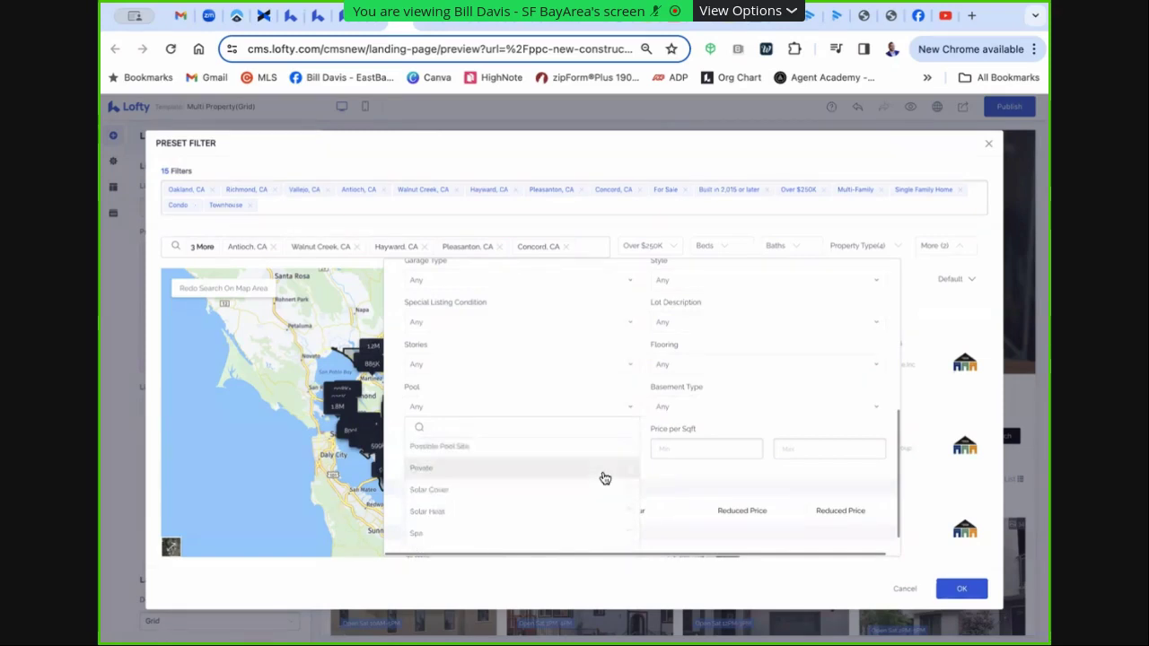
pyautogui.scroll(5, 478, 435)
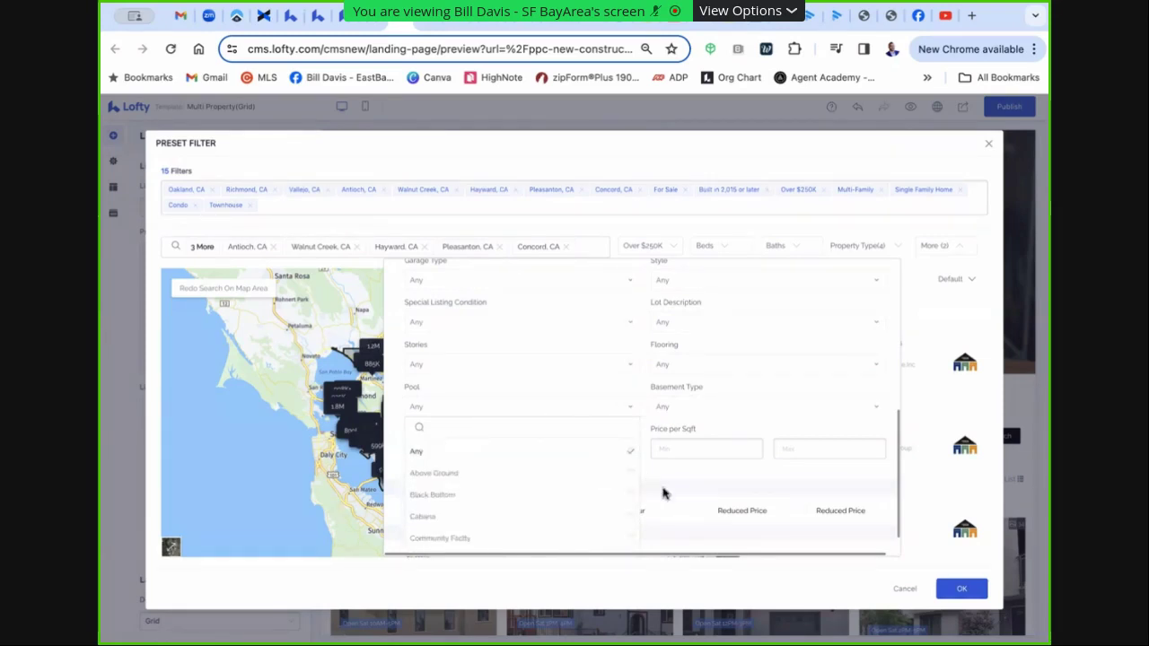
pyautogui.click(736, 498)
# Reset the additional preset filters and set the purchase type to For Sale
pyautogui.scroll(10, 765, 483)
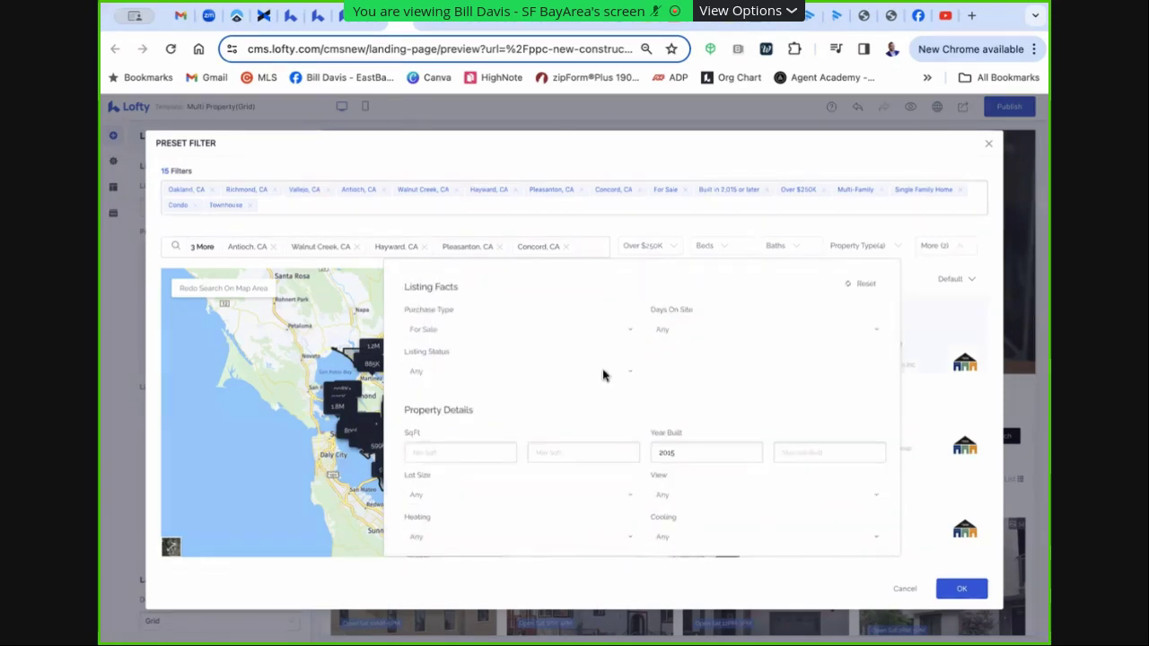
pyautogui.click(868, 284)
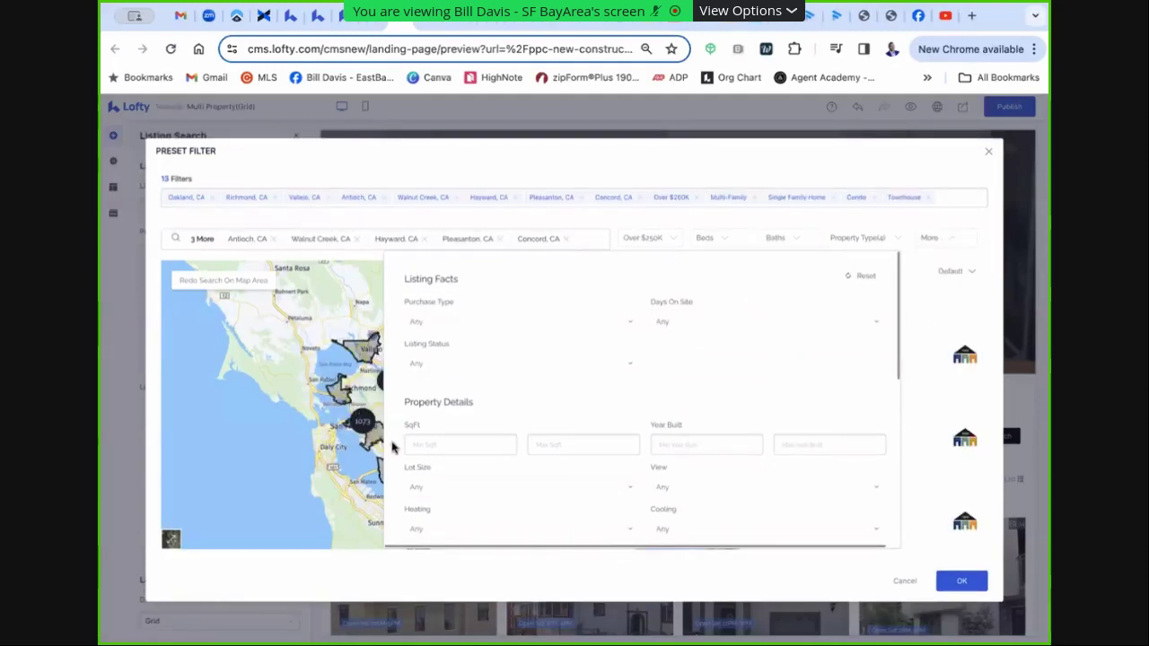
pyautogui.click(619, 319)
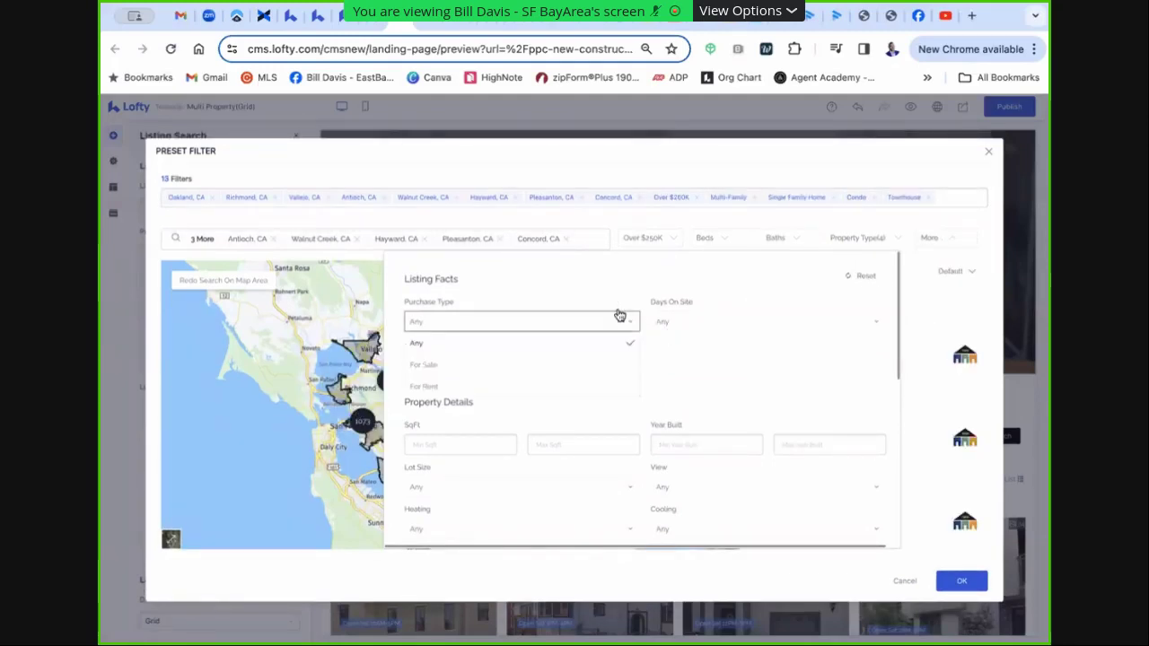
pyautogui.click(436, 365)
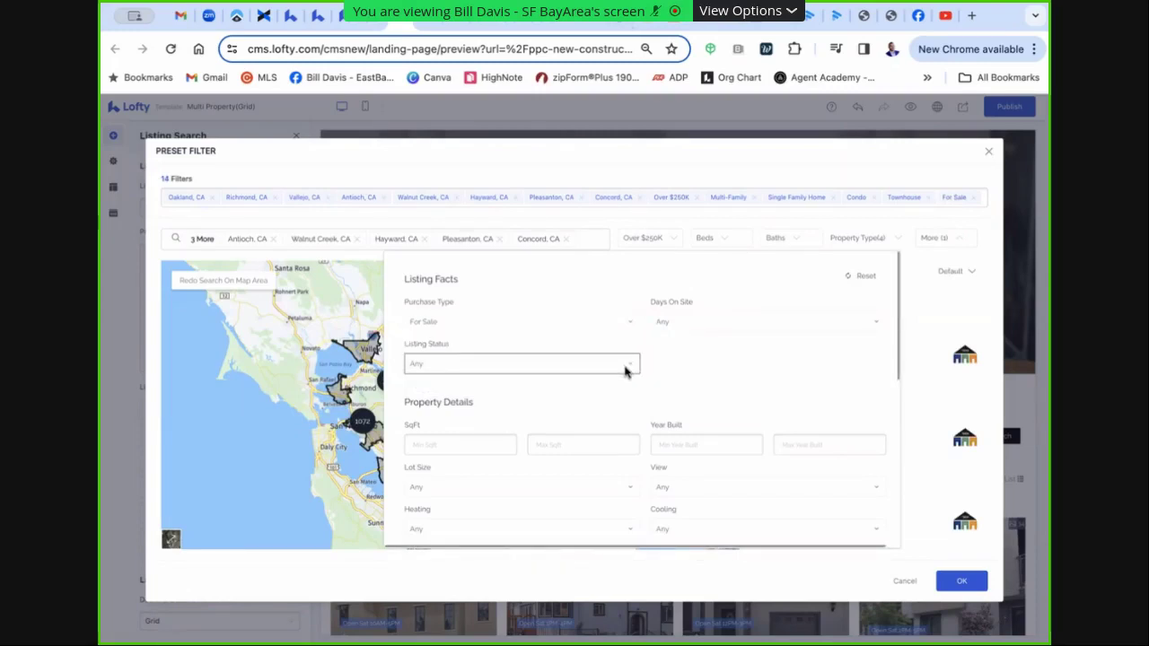
# Set the listing status filter to Active and Coming Soon
pyautogui.click(626, 365)
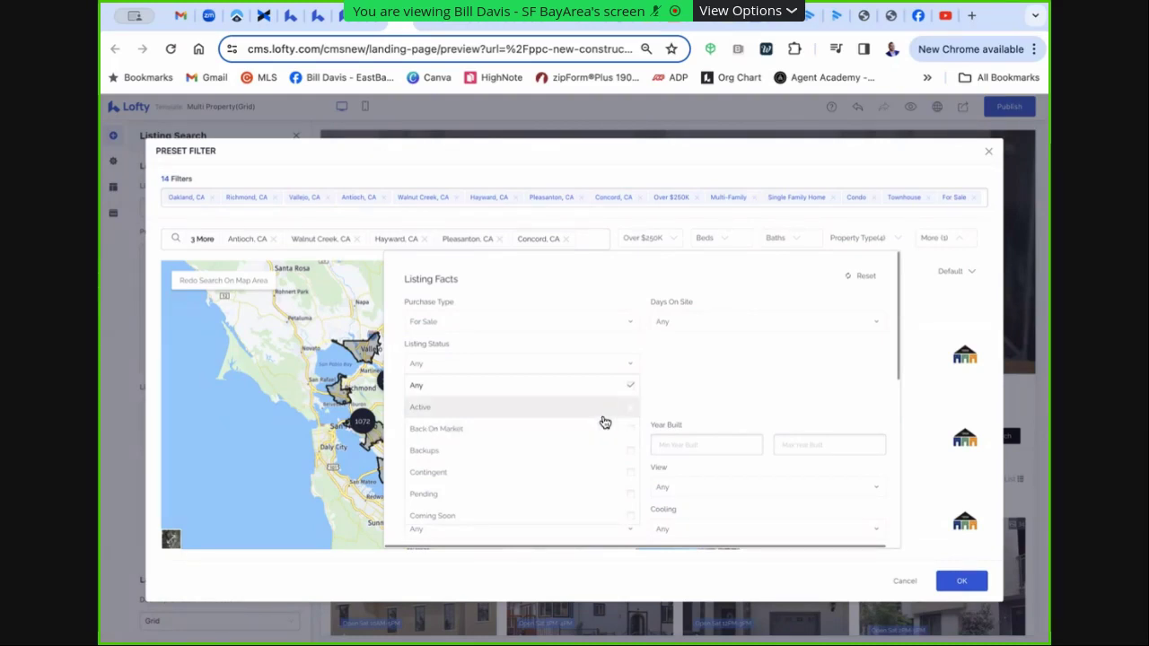
pyautogui.click(627, 411)
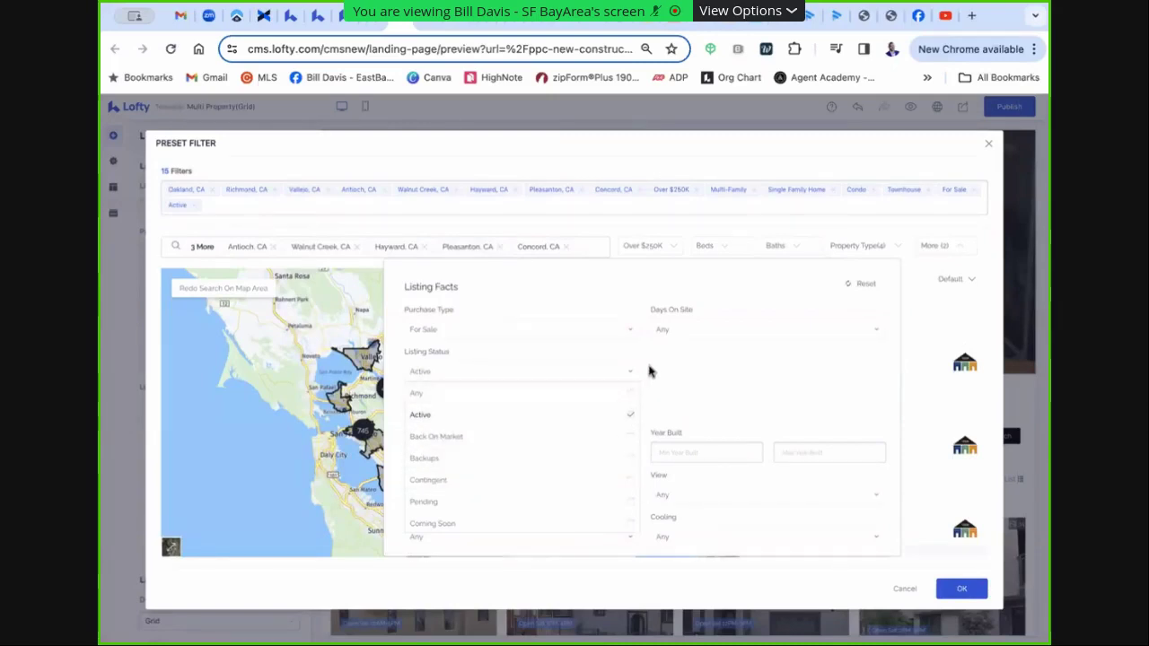
pyautogui.click(629, 526)
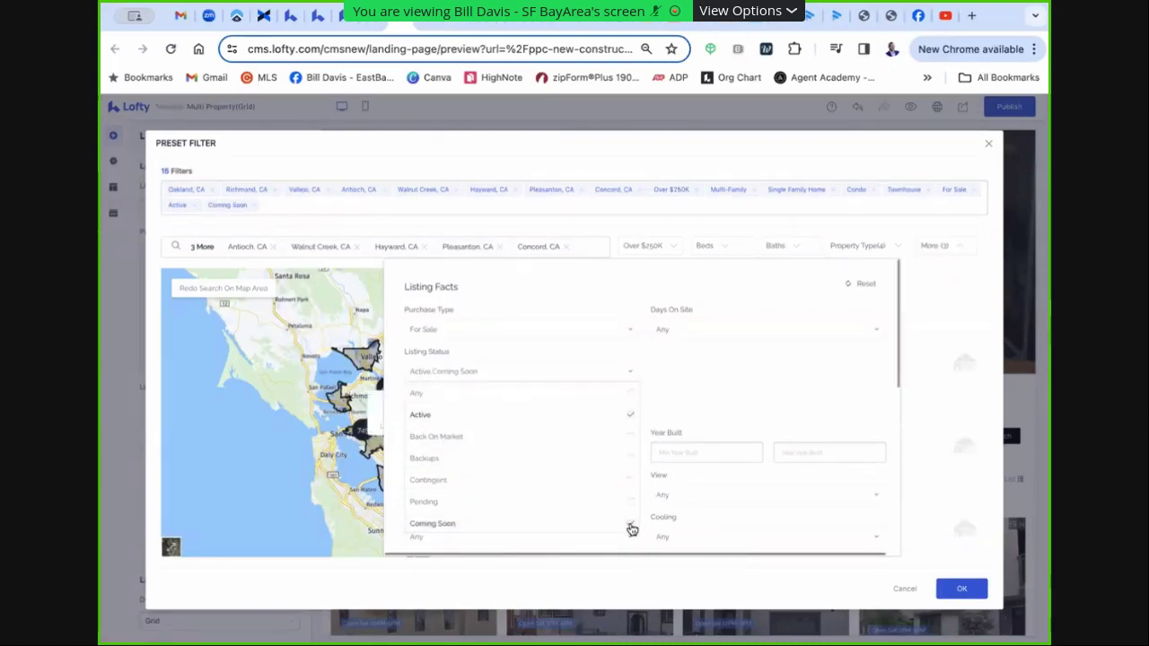
pyautogui.click(651, 388)
# Set the Pool option among the additional preset filters to Yes
pyautogui.scroll(-1, 645, 390)
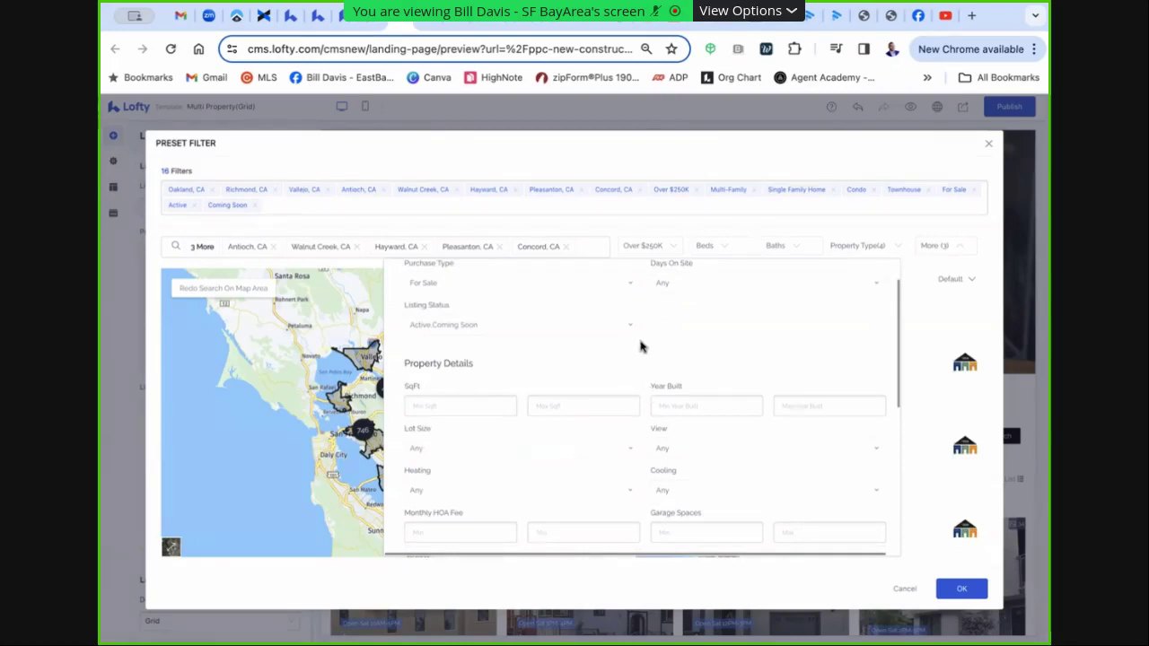
pyautogui.scroll(1, 641, 349)
pyautogui.scroll(-1, 673, 405)
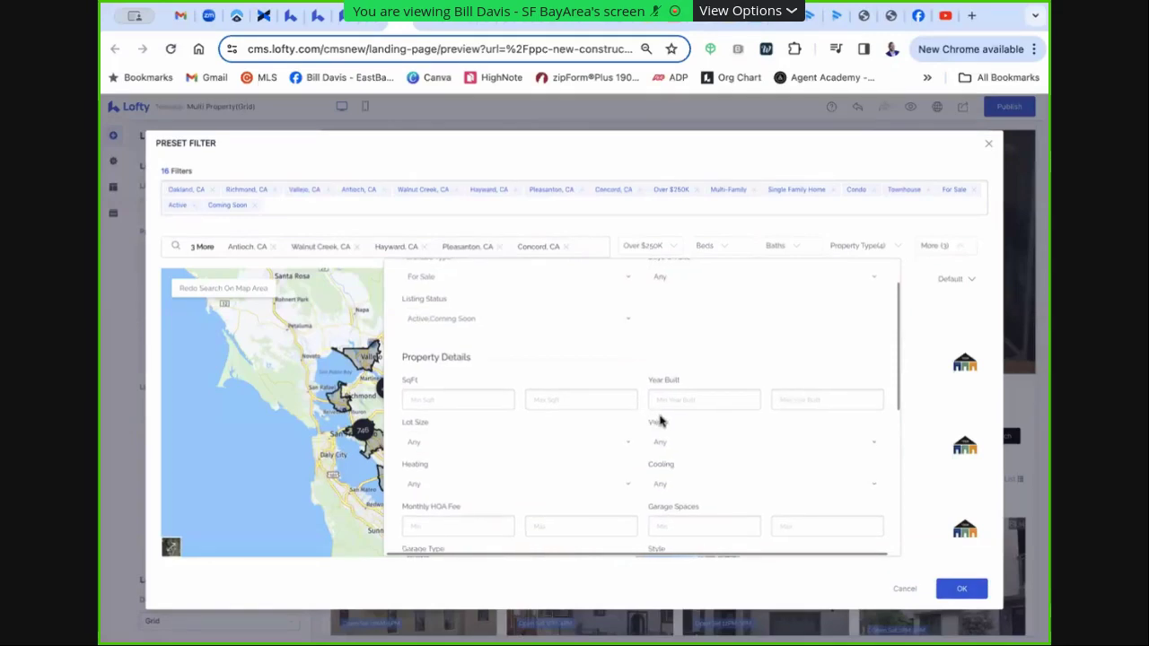
pyautogui.scroll(-1, 646, 428)
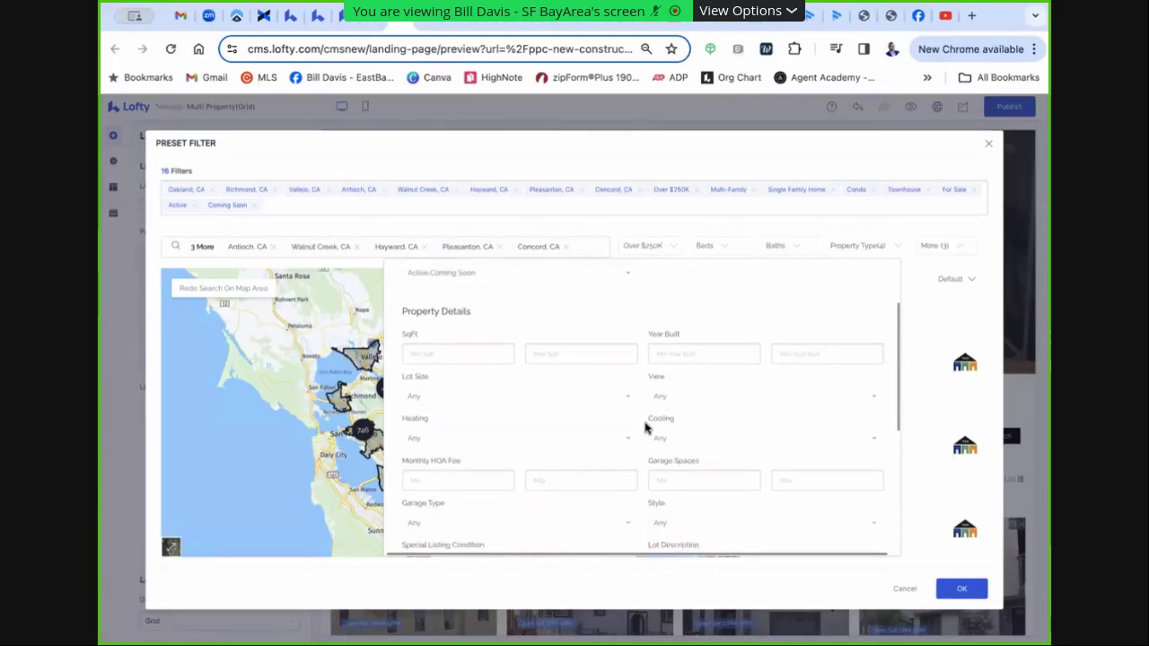
pyautogui.scroll(-1, 645, 431)
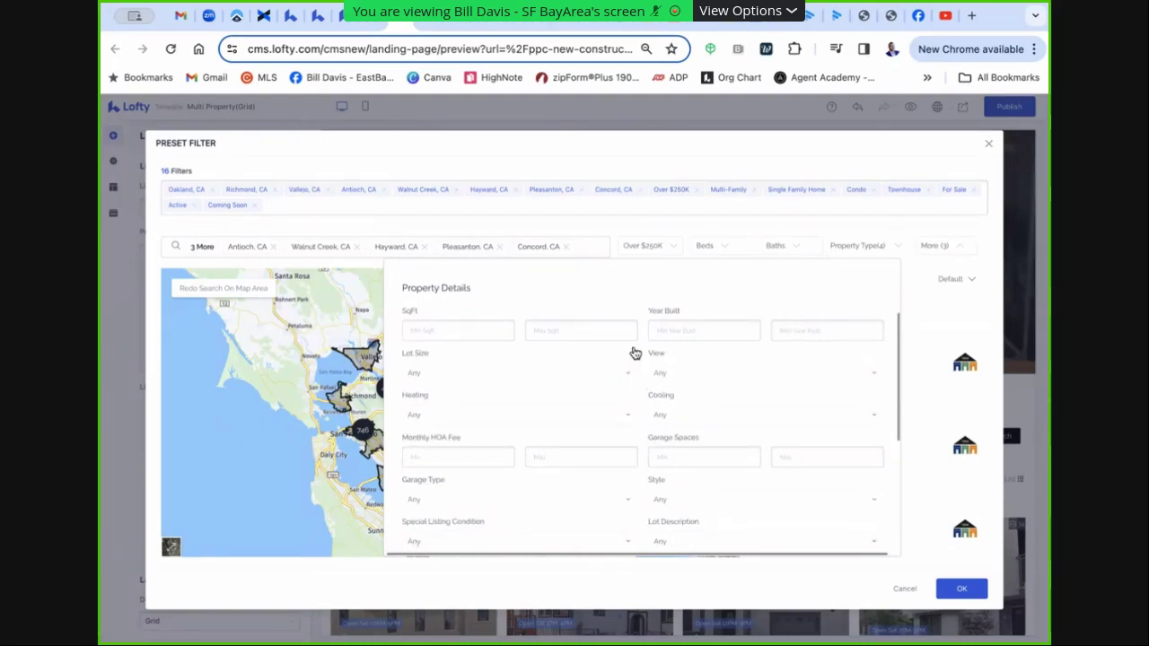
pyautogui.scroll(-2, 633, 382)
pyautogui.scroll(-4, 643, 401)
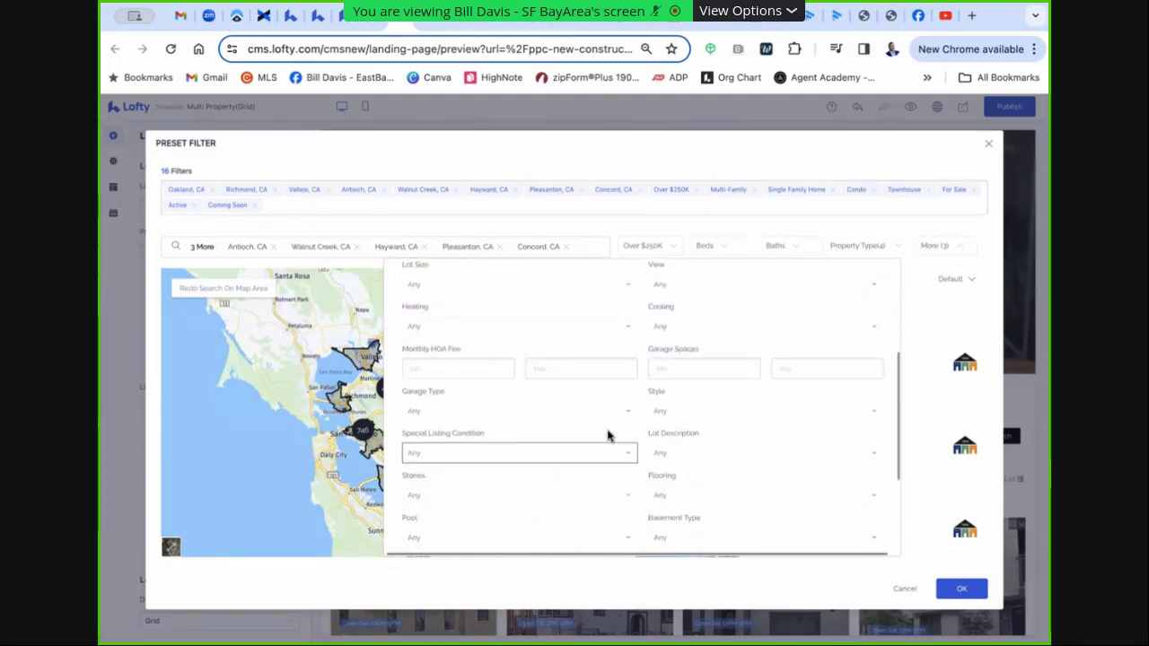
pyautogui.click(635, 461)
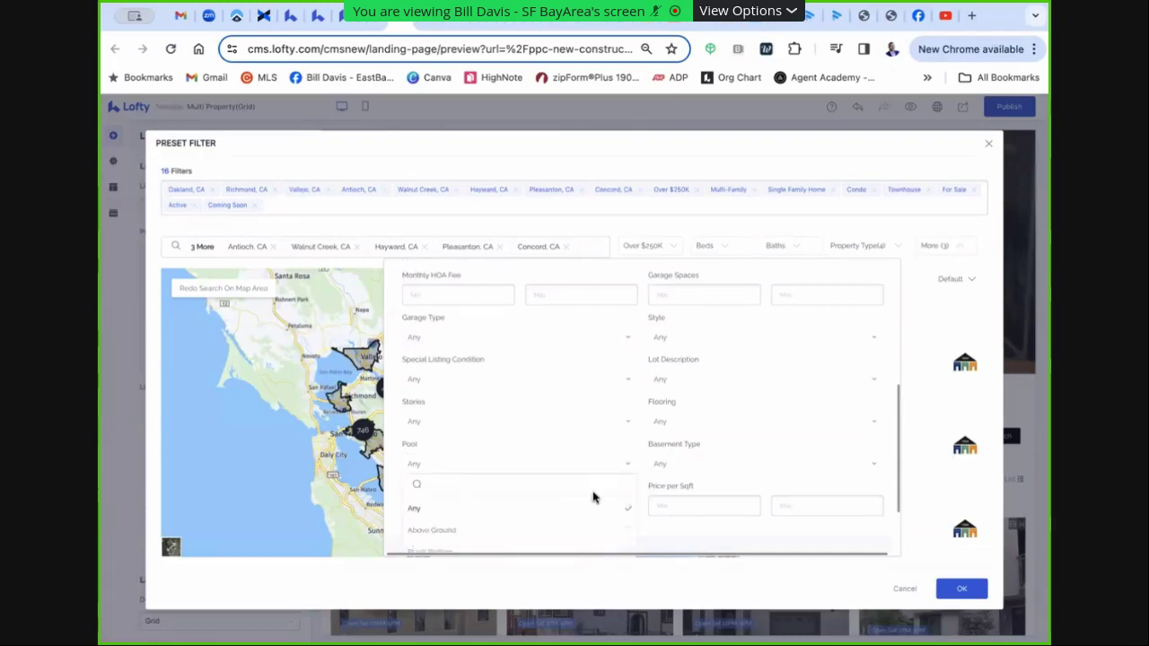
pyautogui.scroll(-3, 635, 449)
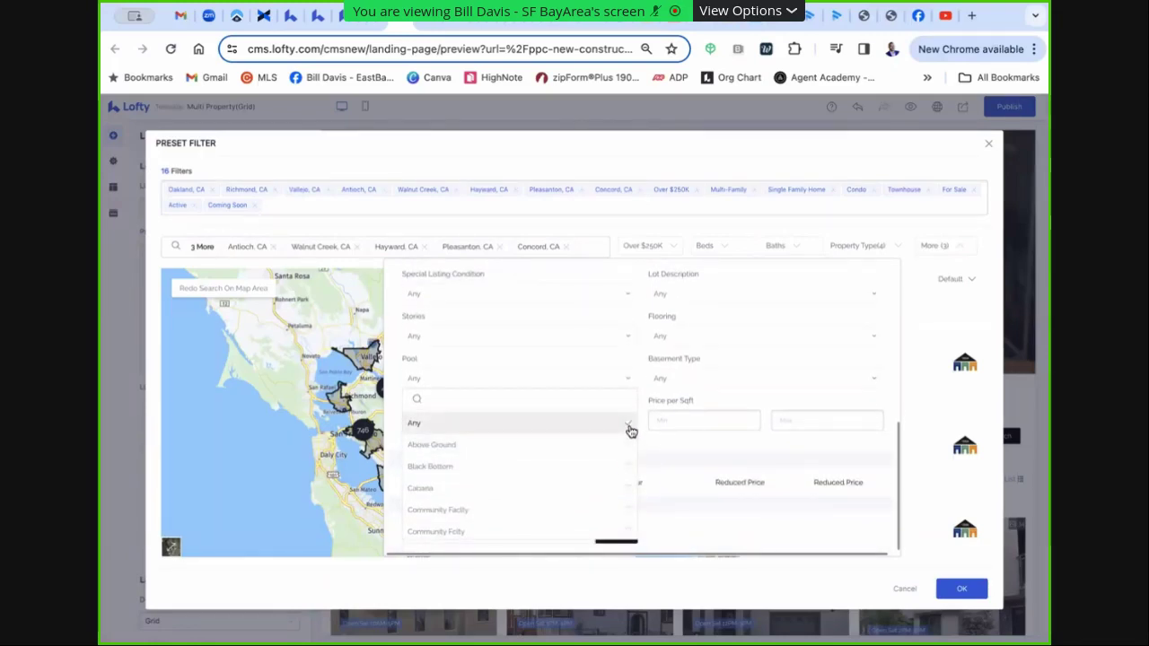
pyautogui.scroll(-5, 629, 440)
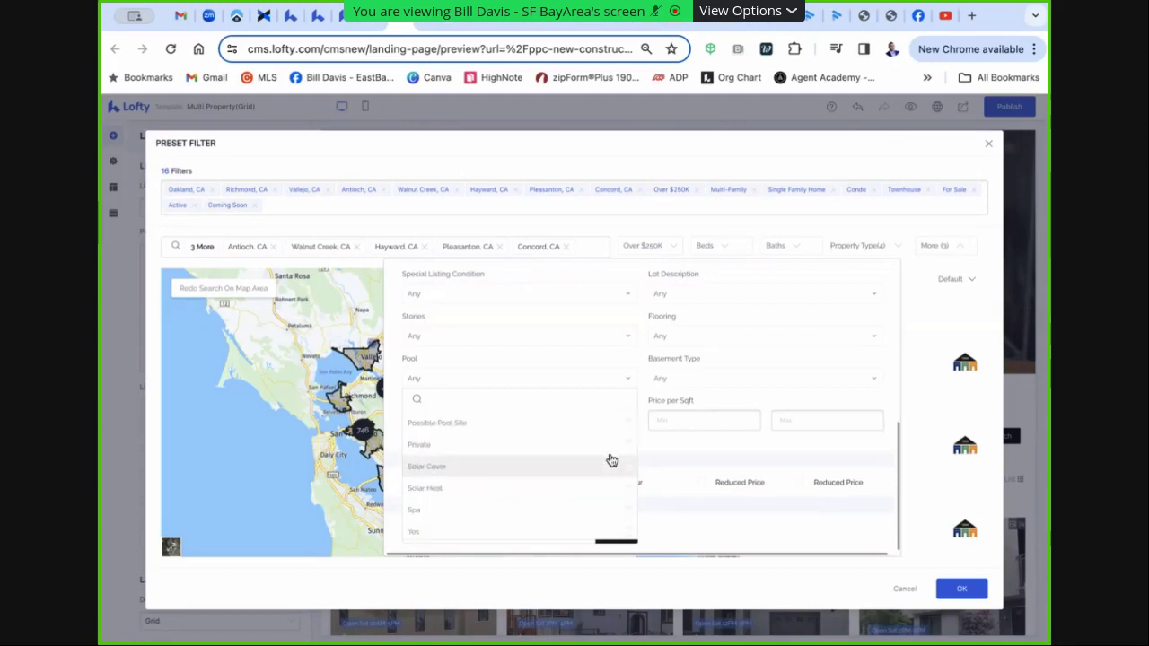
pyautogui.click(639, 530)
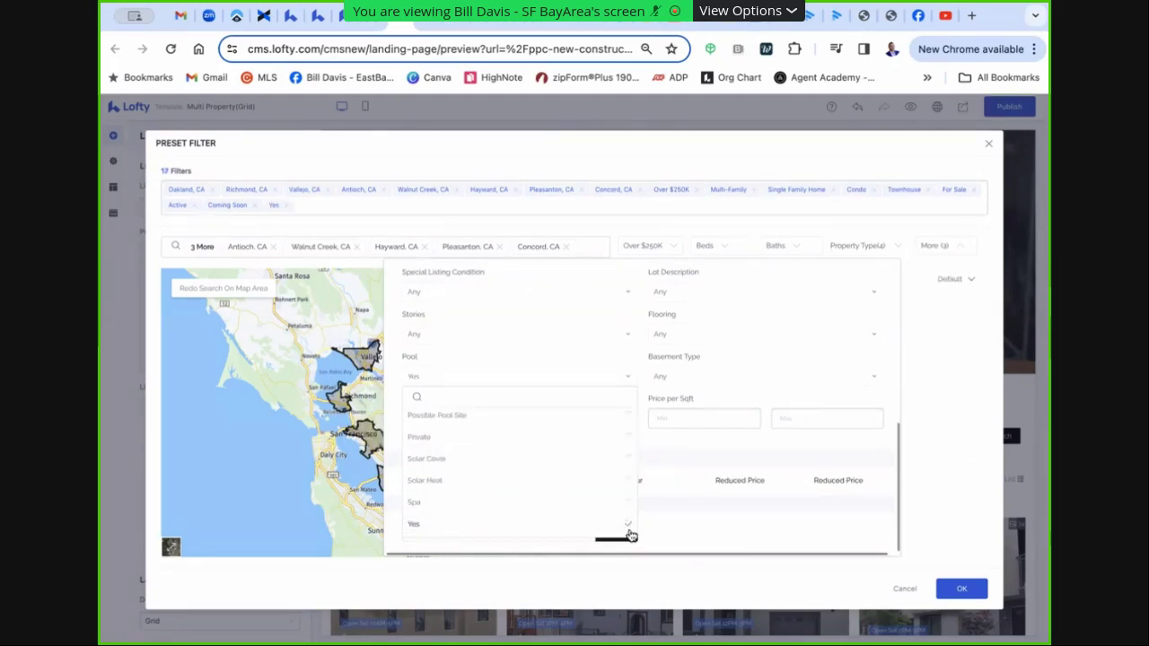
pyautogui.click(696, 440)
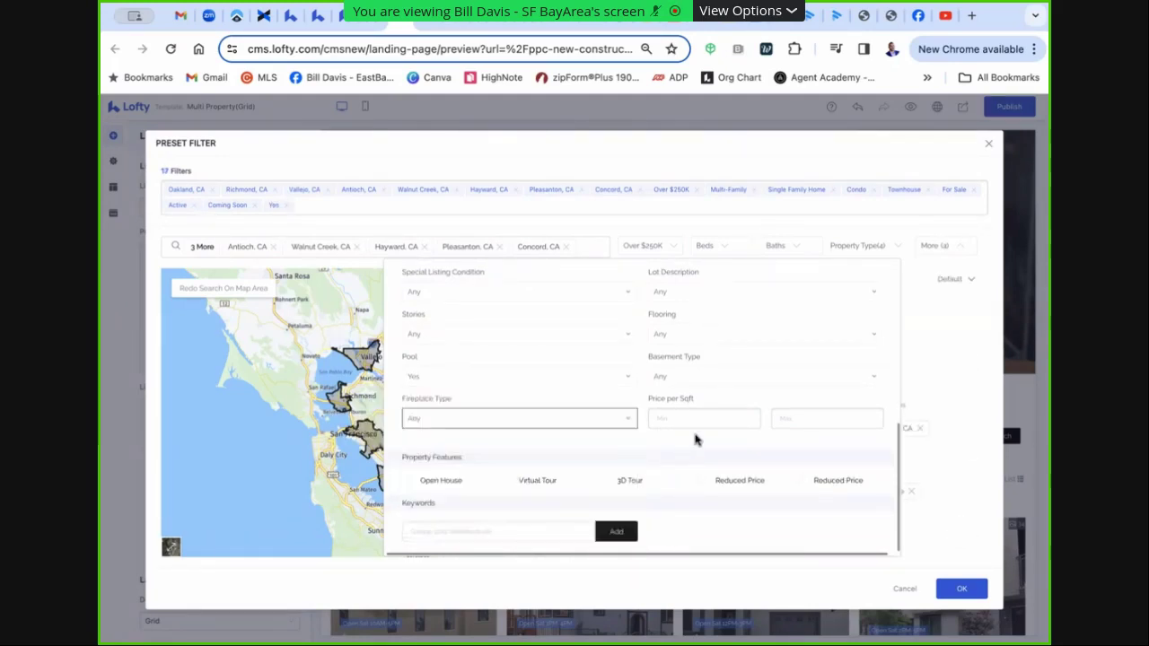
# Remove Concord, Vallejo, Richmond, Antioch, Oakland, Hayward and Pleasanton from the preset filter's locations, keeping only Walnut Creek, CA
pyautogui.scroll(5, 638, 409)
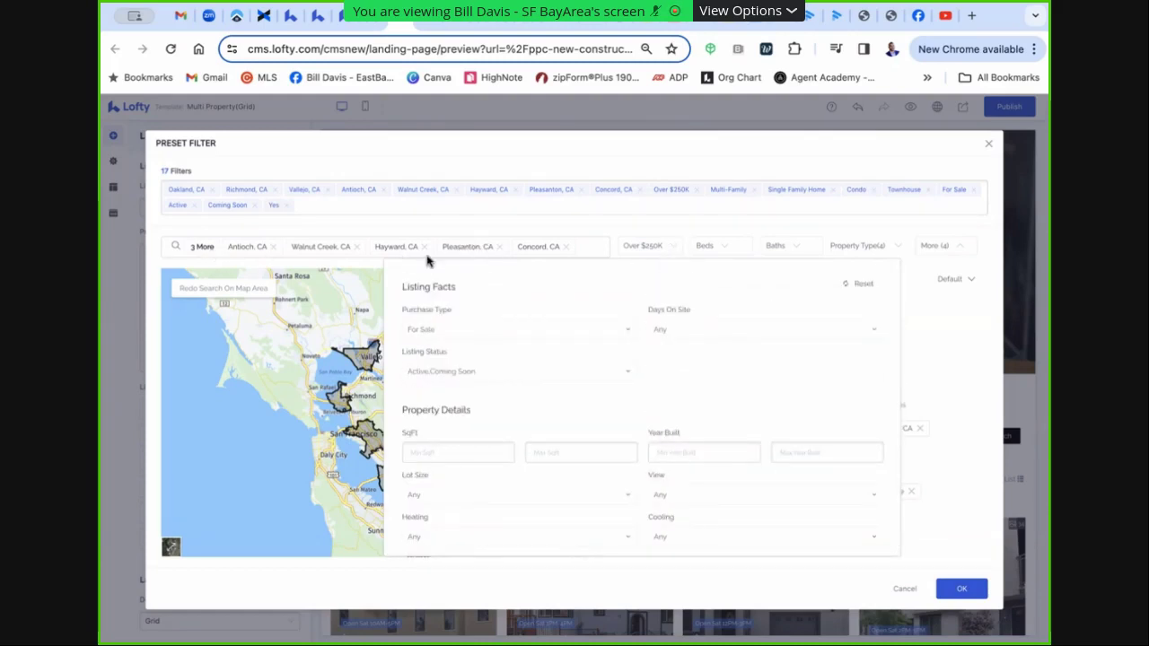
pyautogui.click(567, 248)
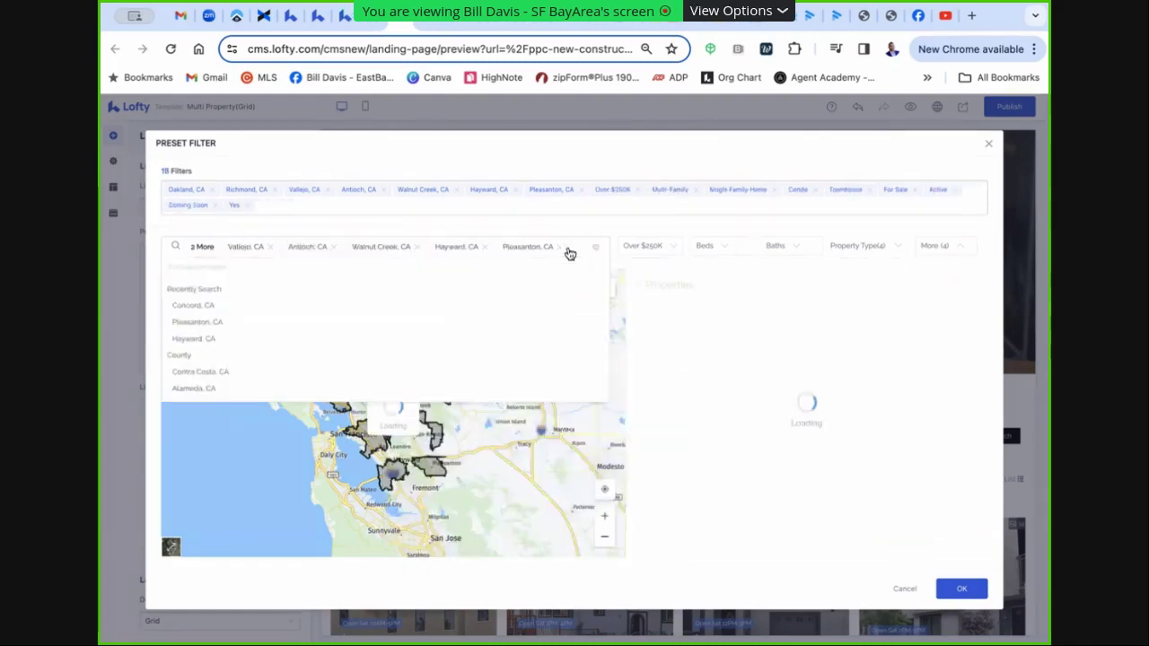
pyautogui.click(269, 248)
pyautogui.click(275, 248)
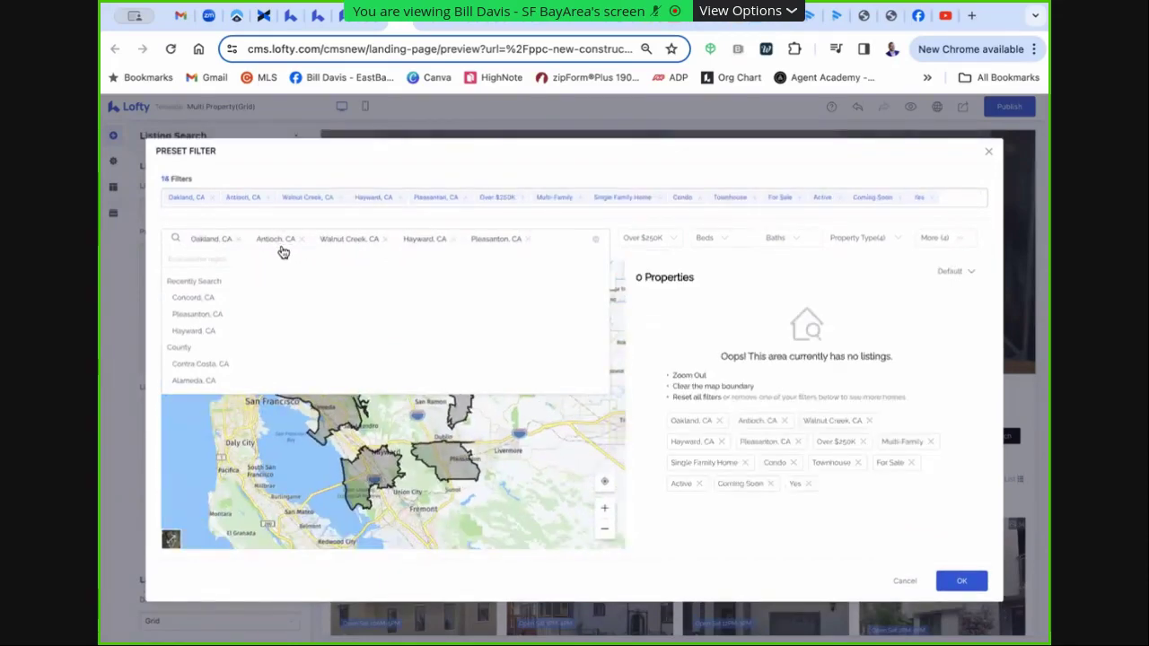
pyautogui.click(301, 241)
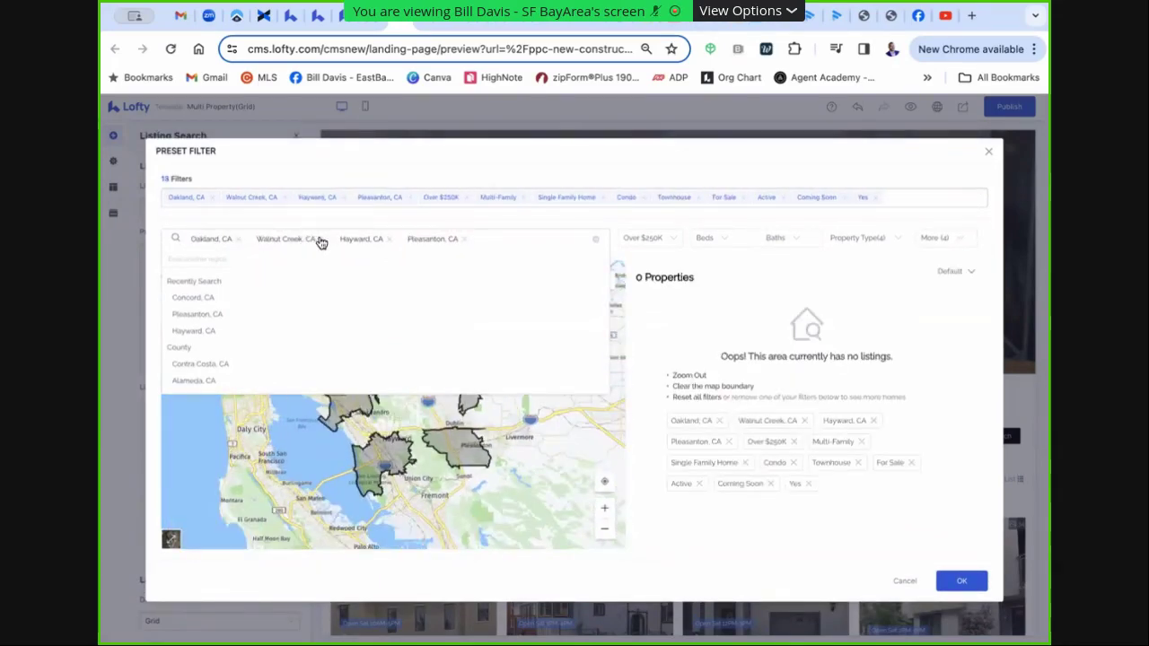
pyautogui.click(237, 239)
pyautogui.click(323, 240)
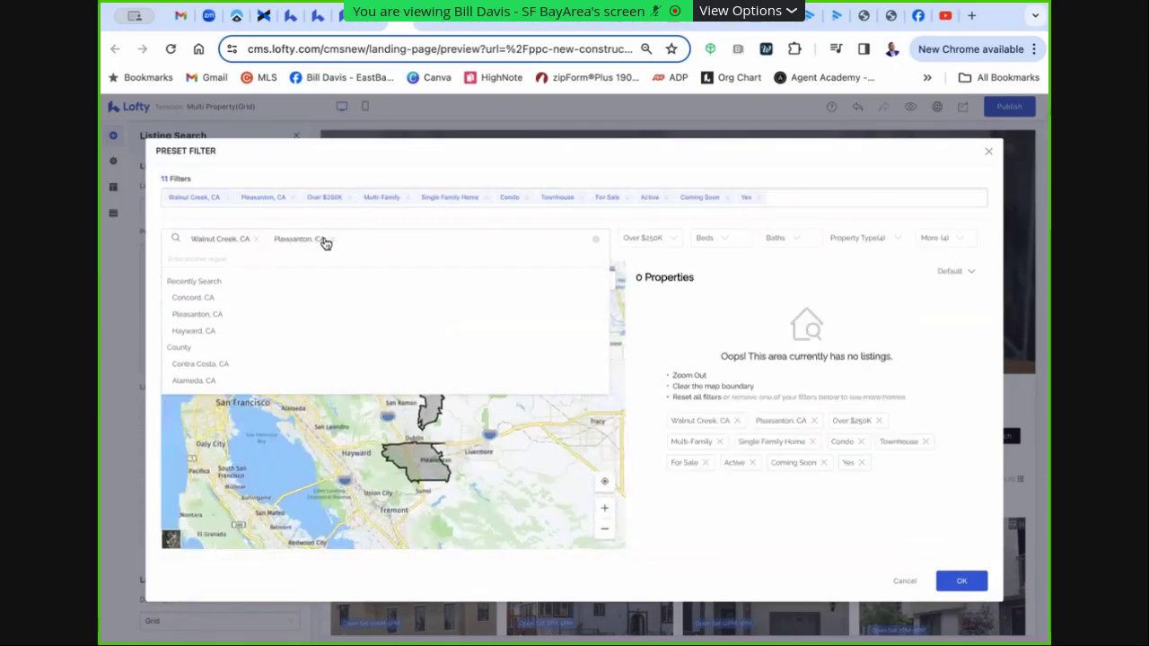
pyautogui.click(325, 241)
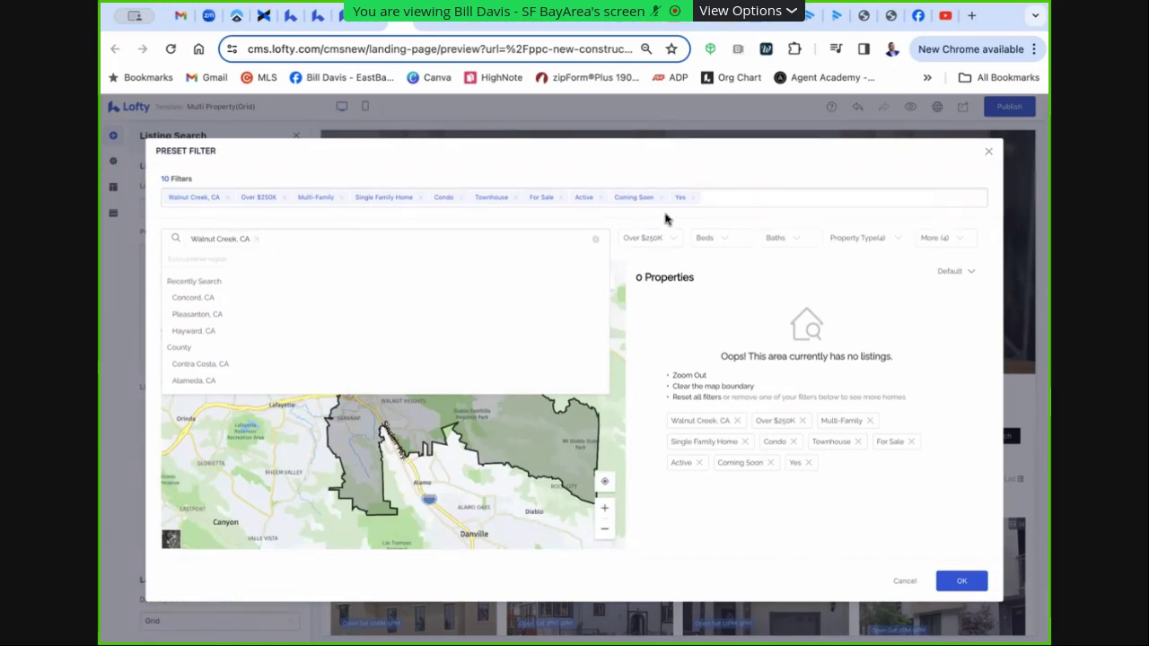
# Remove the Multi-Family, Yes, Coming Soon, Townhouse, Condo and Over $250K filters, and apply the preset filter to the page
pyautogui.scroll(-1, 723, 397)
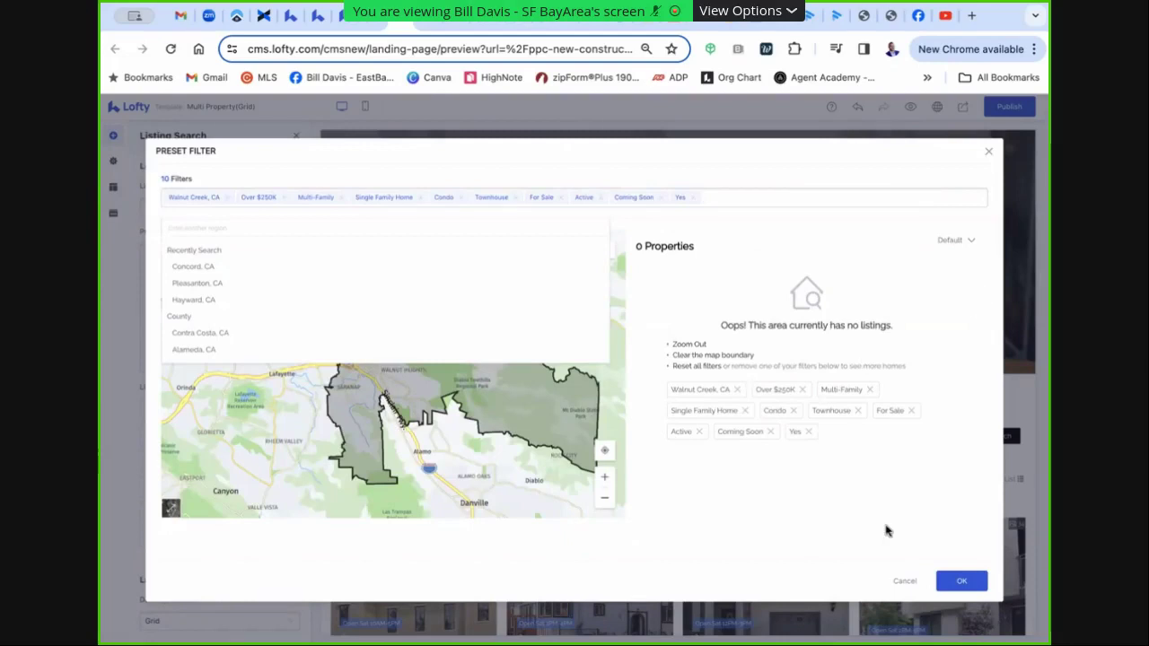
pyautogui.click(345, 199)
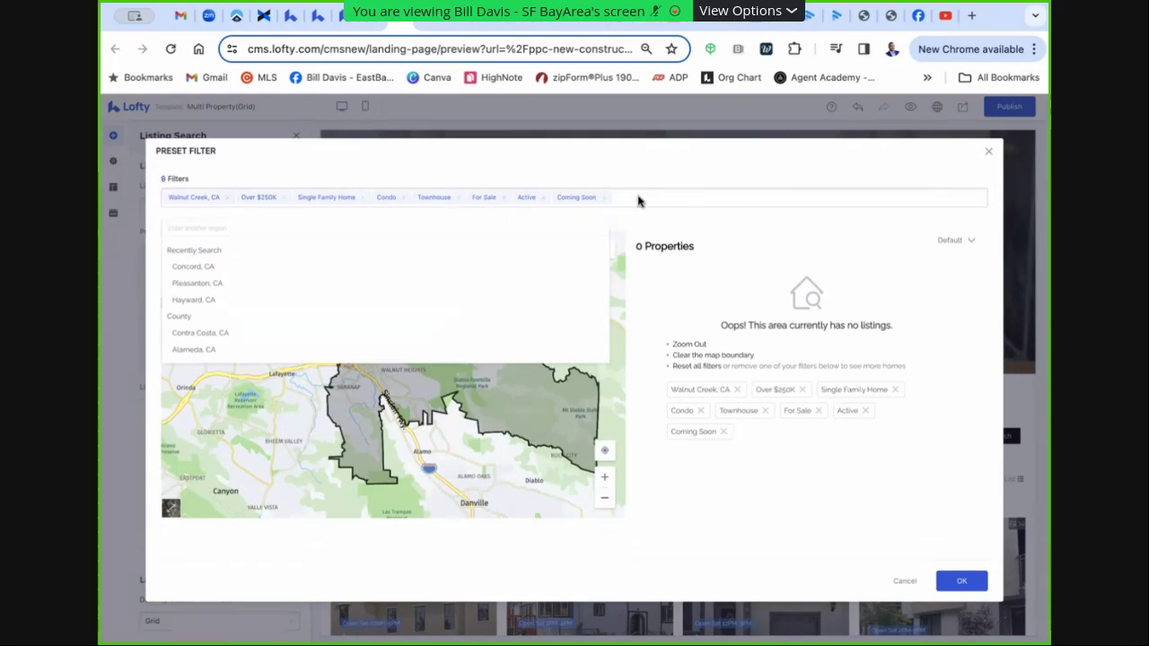
pyautogui.click(606, 198)
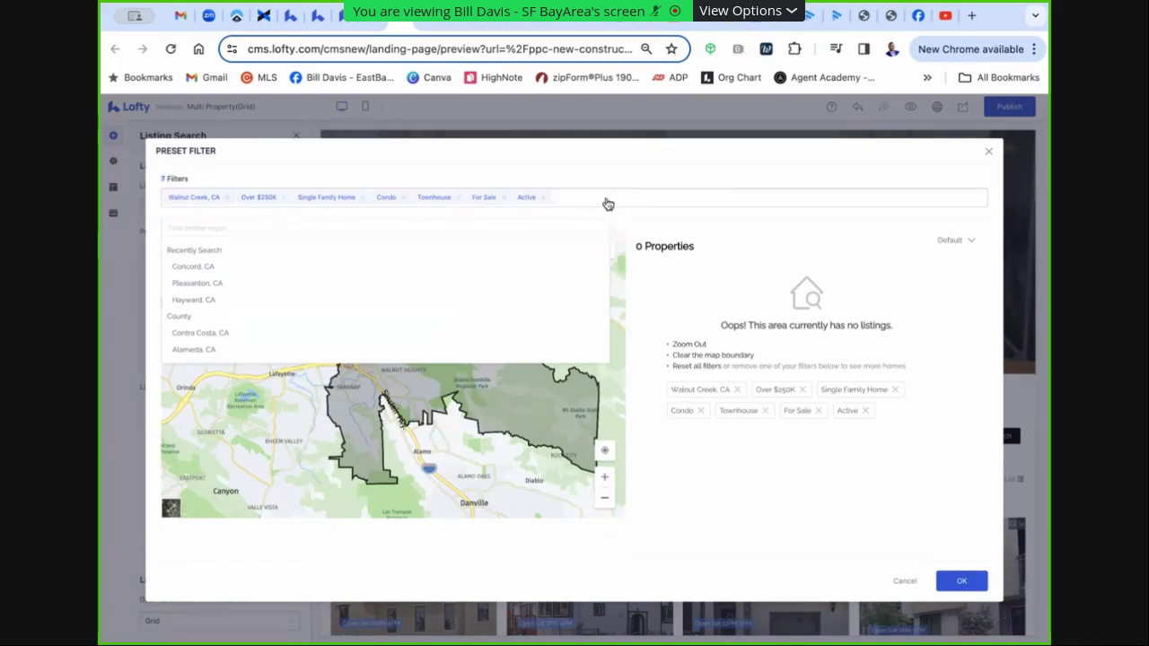
pyautogui.click(460, 199)
pyautogui.click(400, 198)
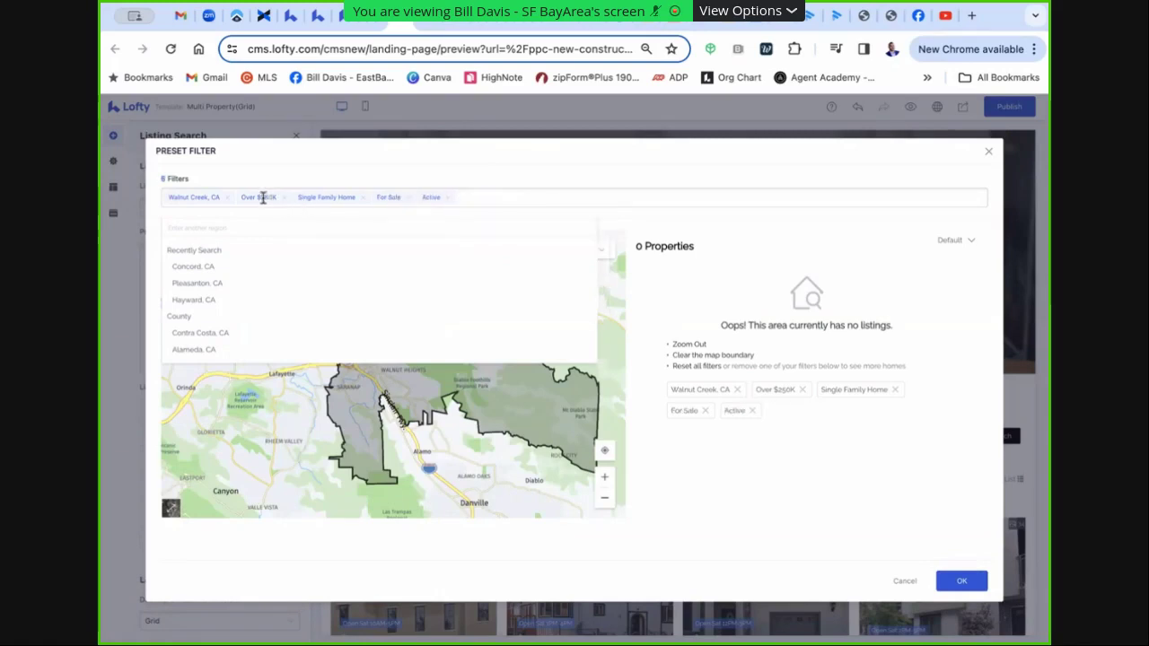
pyautogui.click(283, 198)
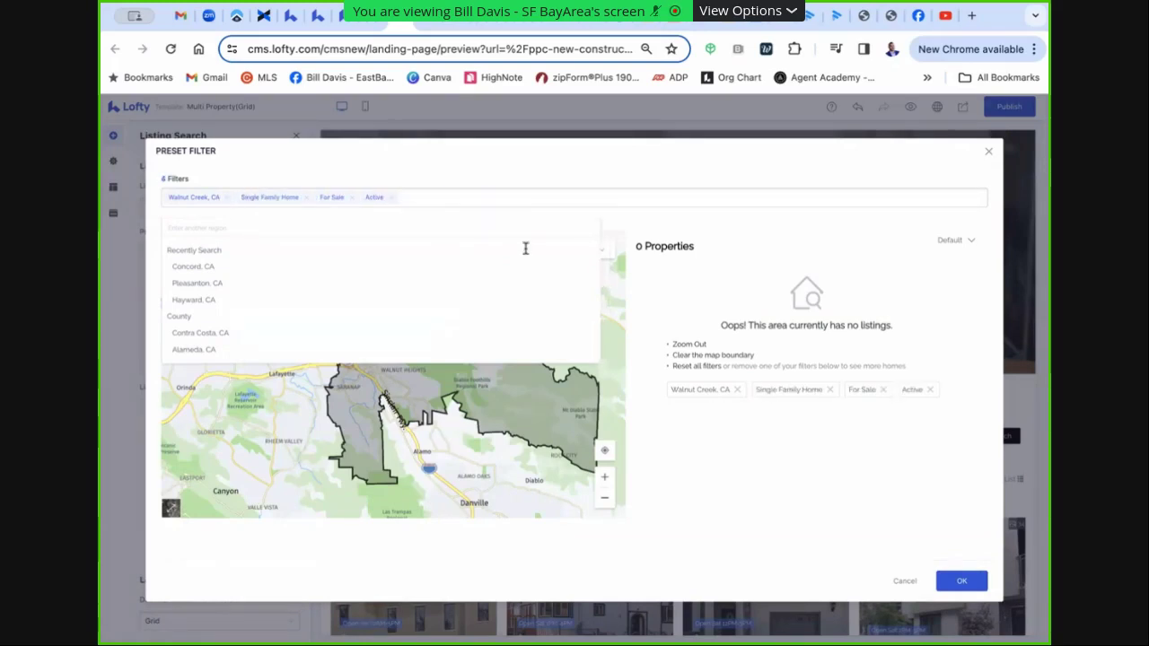
pyautogui.click(962, 582)
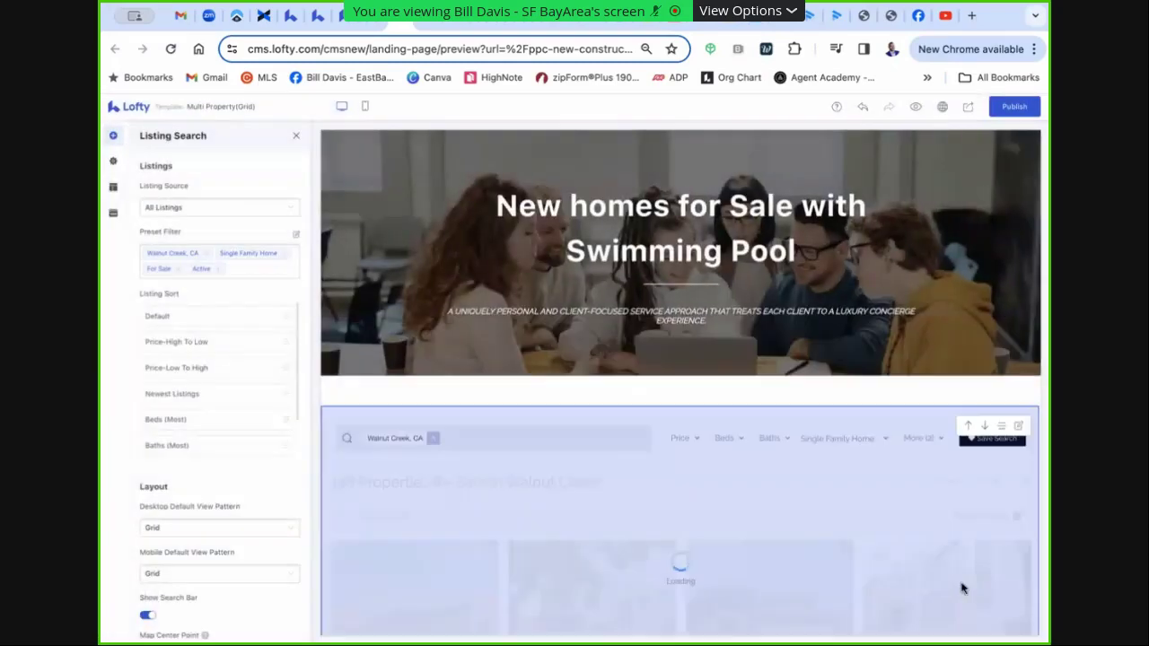
# Check the page's listings, reopen the preset filter, set Pool to Yes and apply it to the Listing Search block
pyautogui.scroll(-2, 762, 444)
pyautogui.scroll(-1, 762, 444)
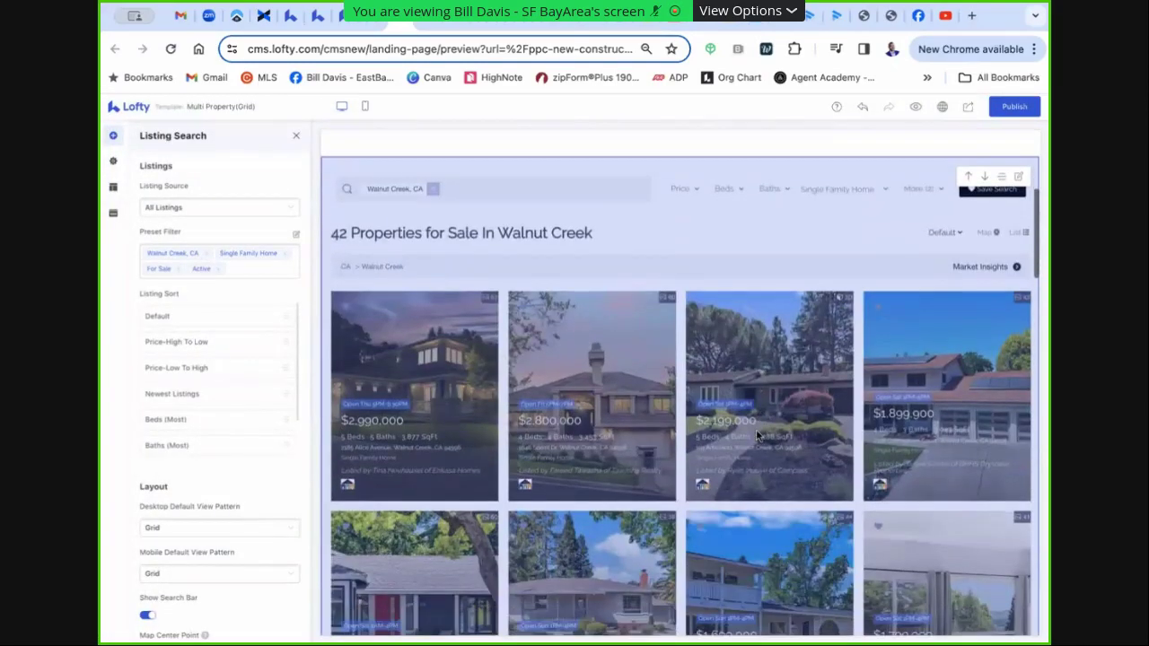
pyautogui.scroll(1, 853, 350)
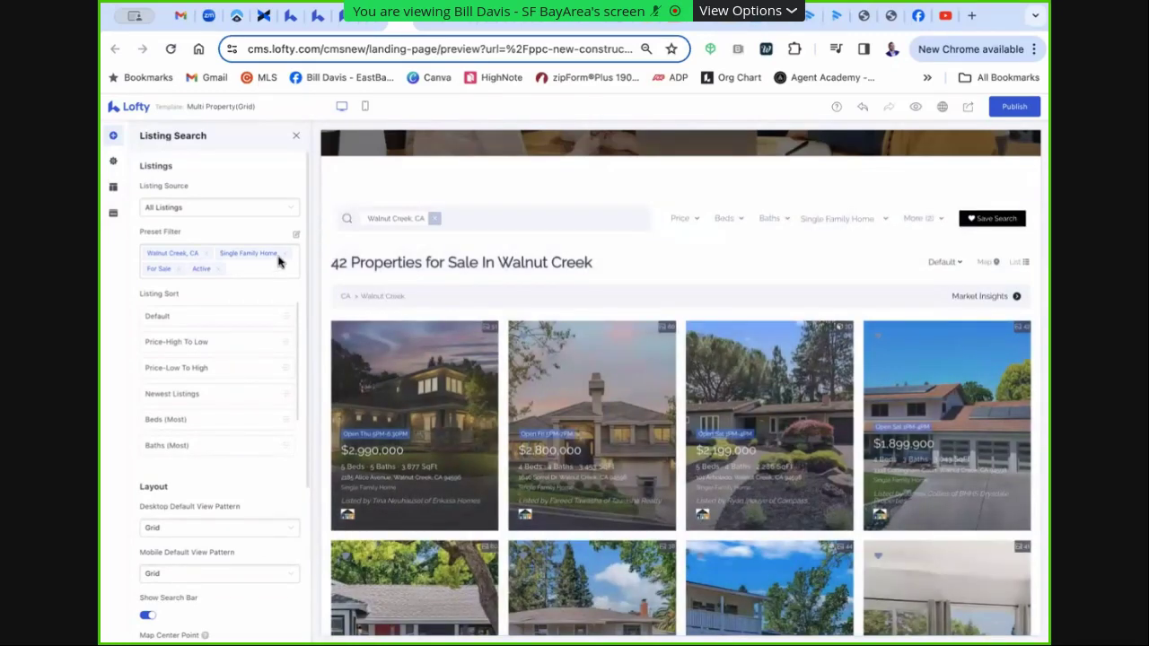
pyautogui.click(293, 232)
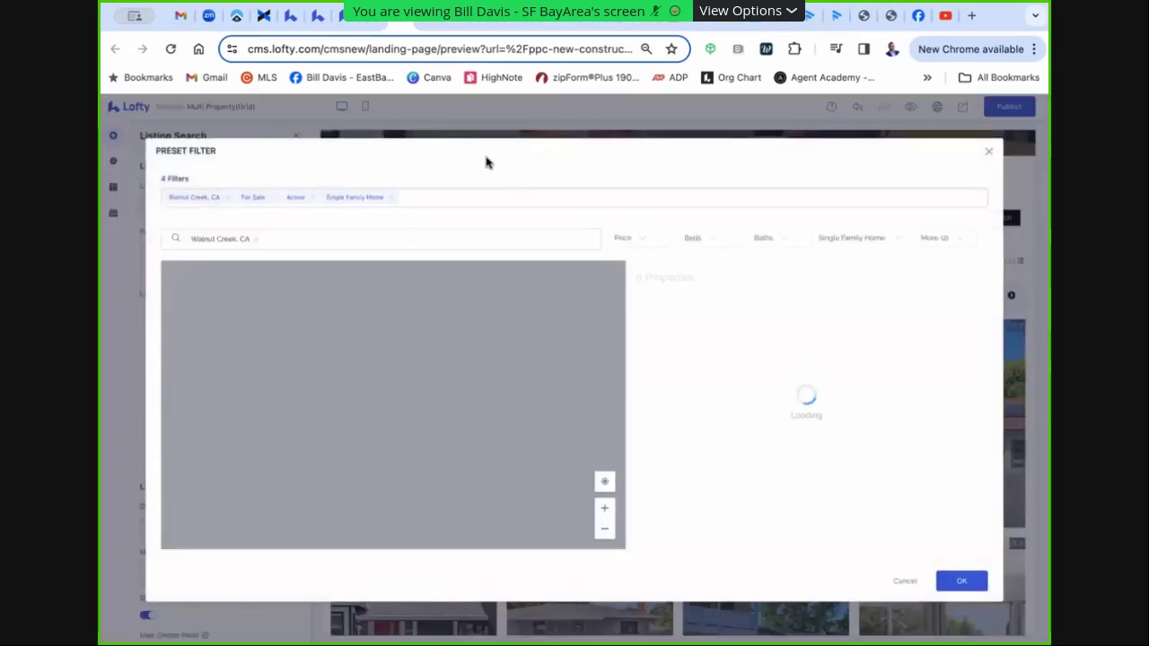
pyautogui.click(933, 239)
pyautogui.scroll(-8, 683, 341)
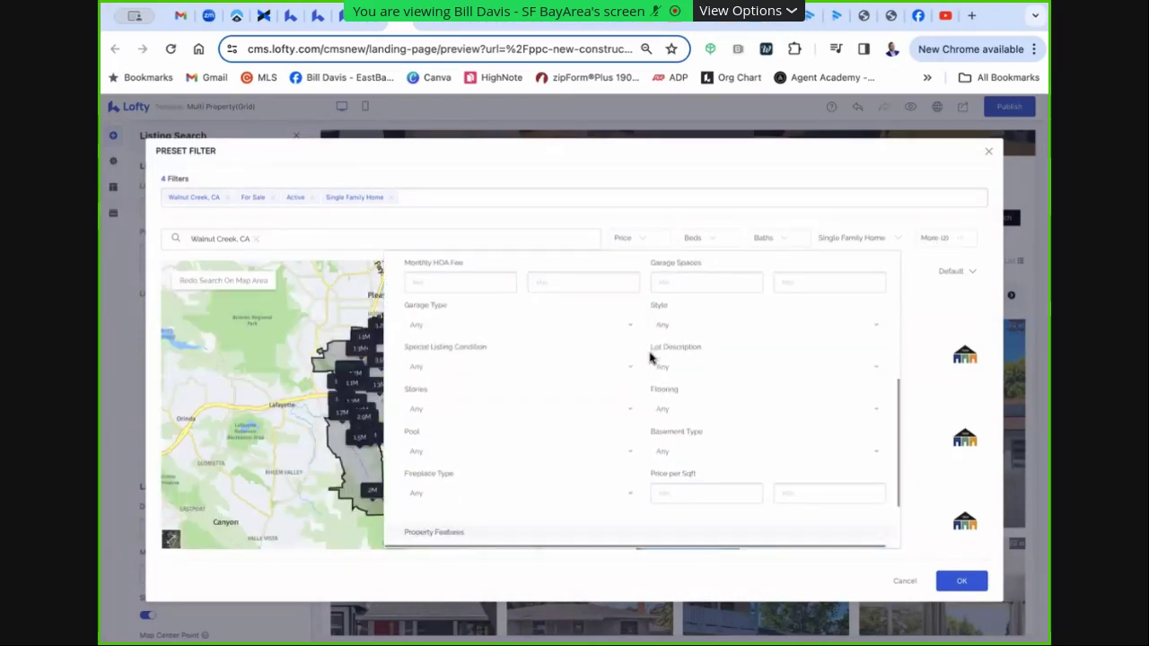
pyautogui.click(622, 440)
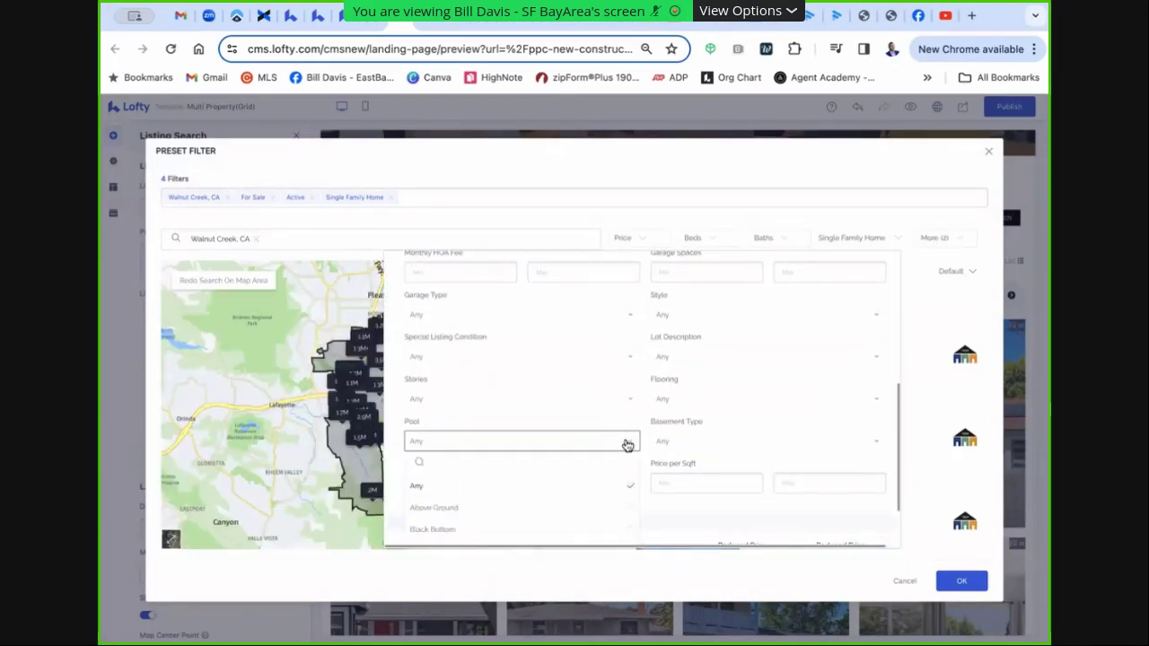
pyautogui.scroll(-3, 544, 467)
pyautogui.scroll(-2, 546, 518)
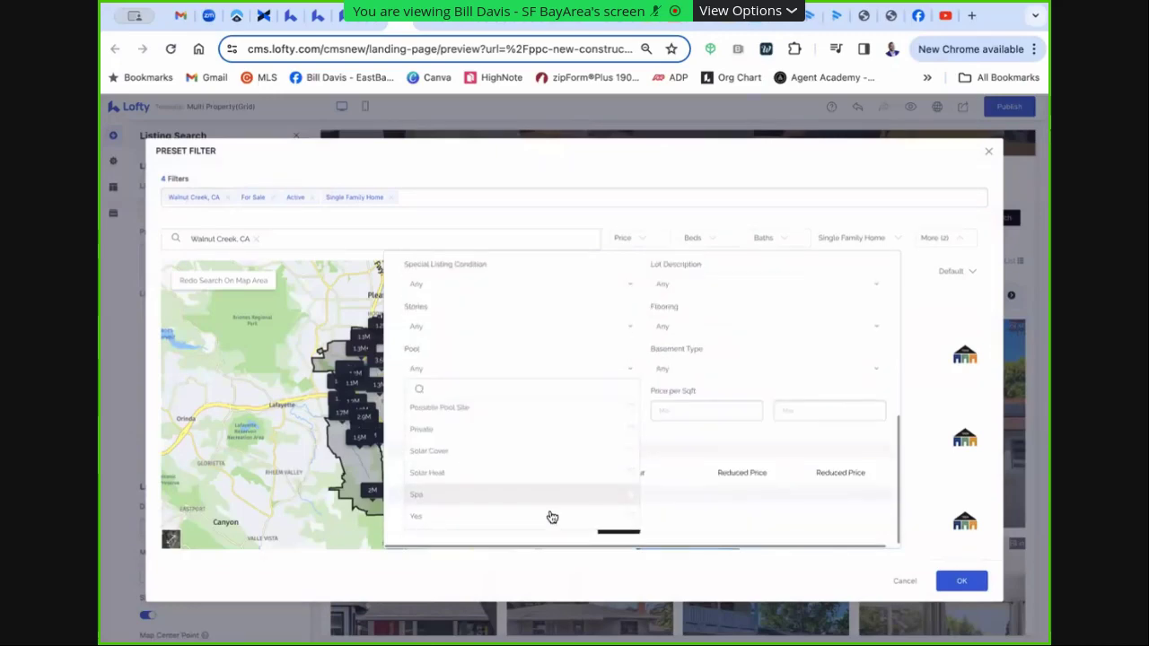
pyautogui.click(633, 521)
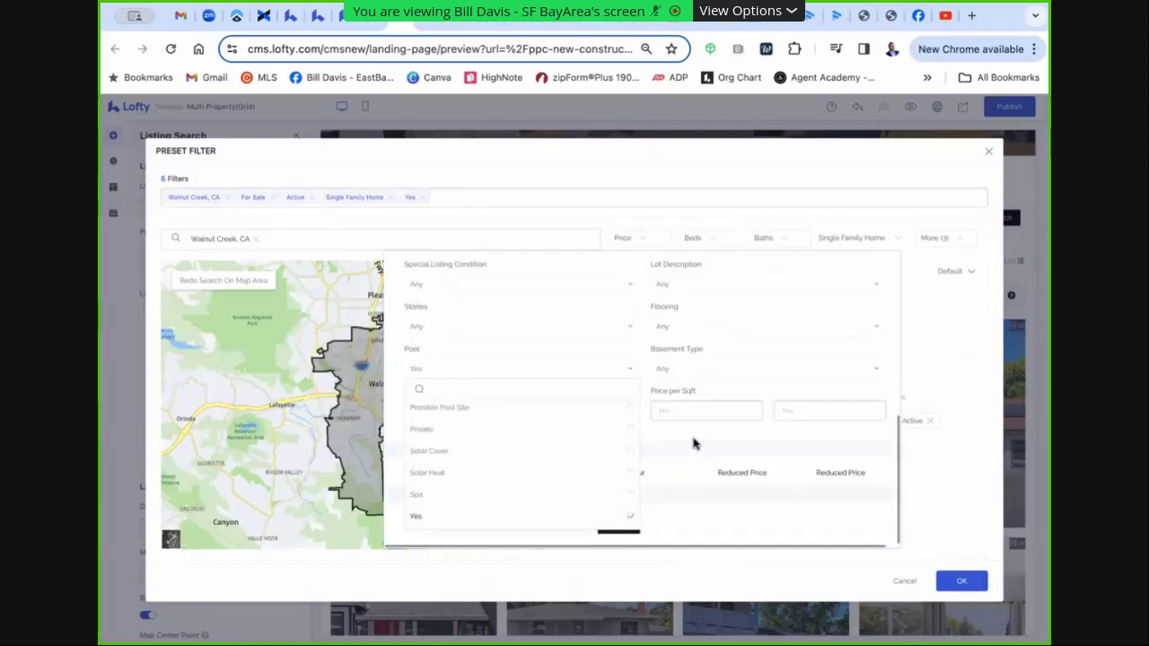
pyautogui.click(966, 582)
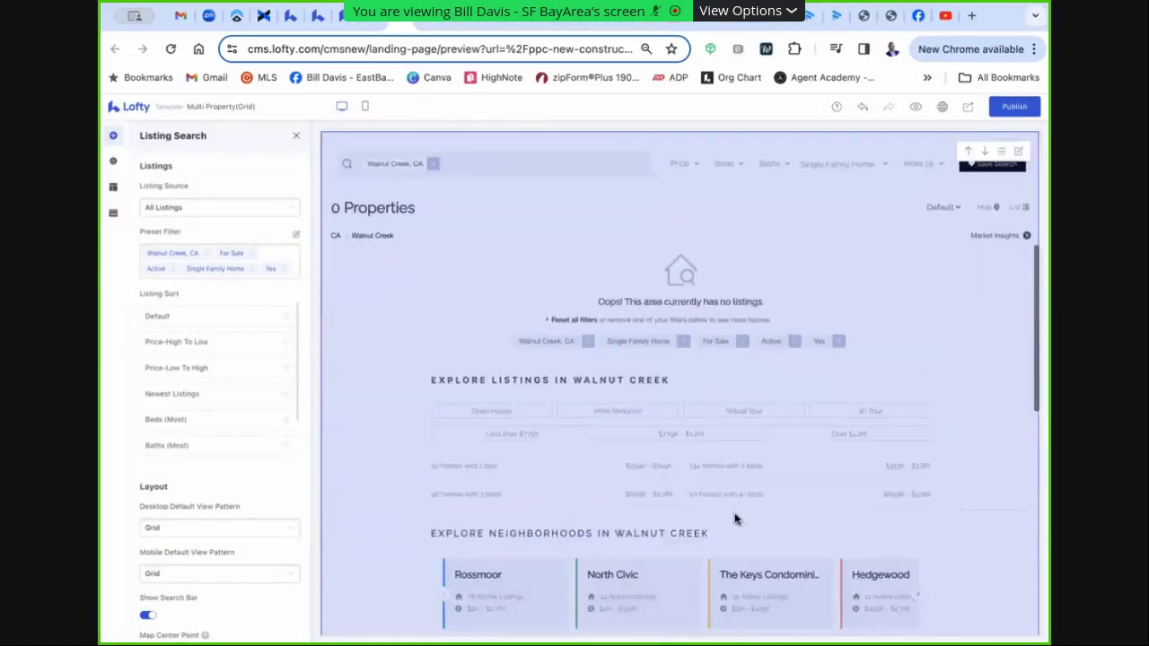
# Review the Listing Search block's listings and preset filter, and cancel out of the filter dialog
pyautogui.scroll(-1, 859, 388)
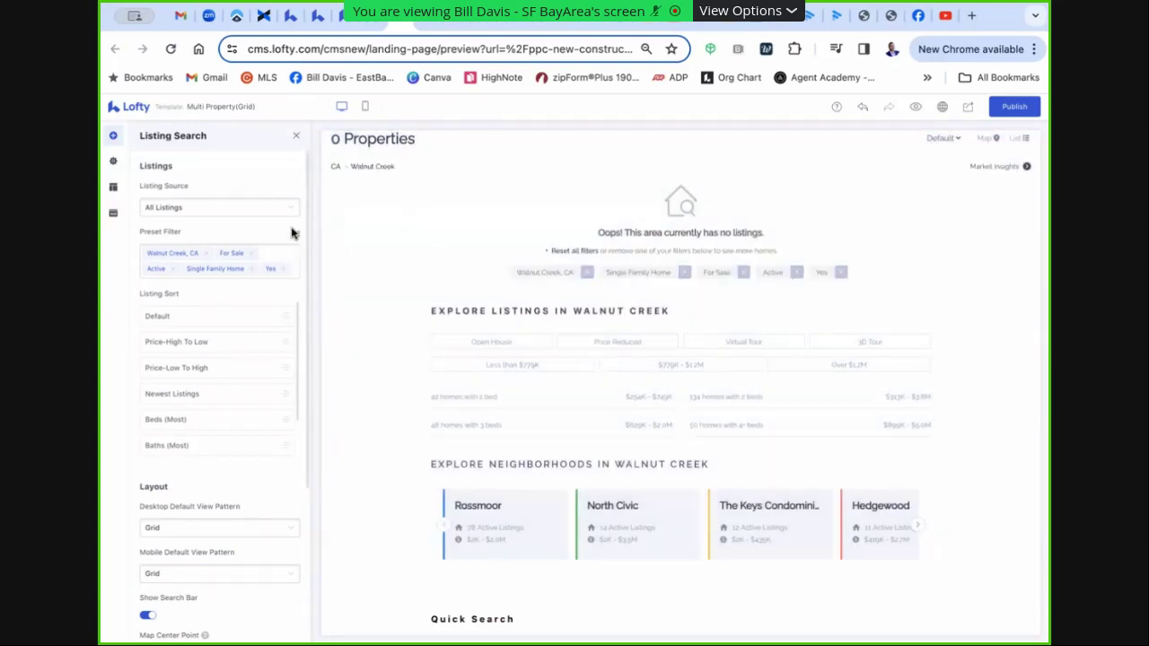
pyautogui.click(292, 236)
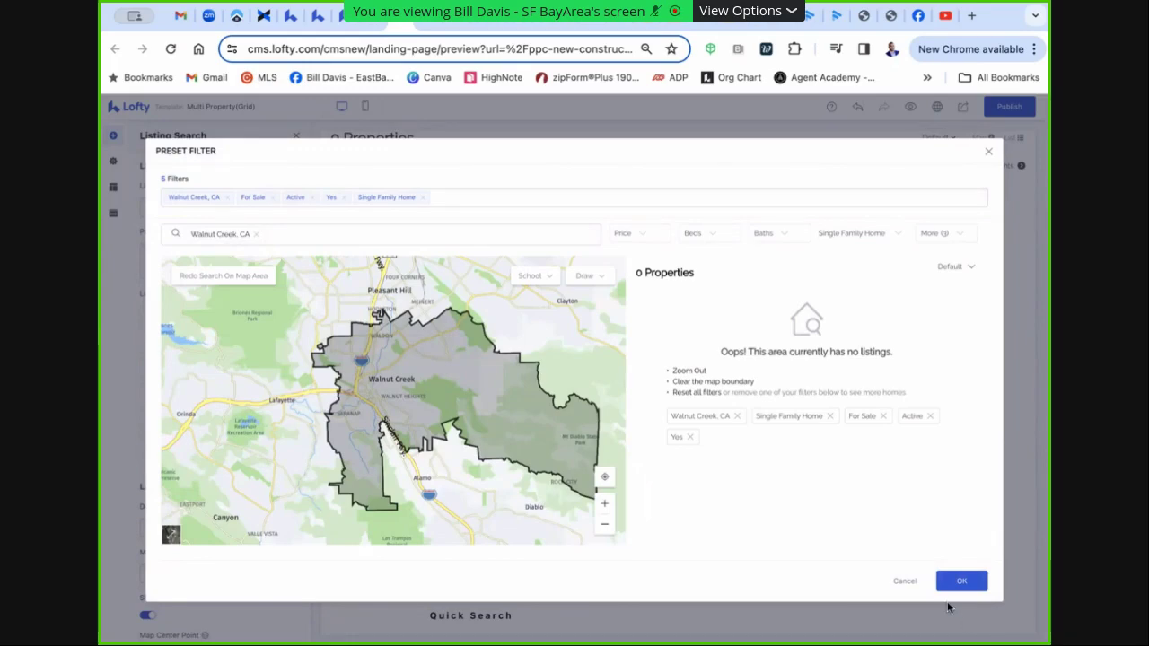
pyautogui.click(906, 581)
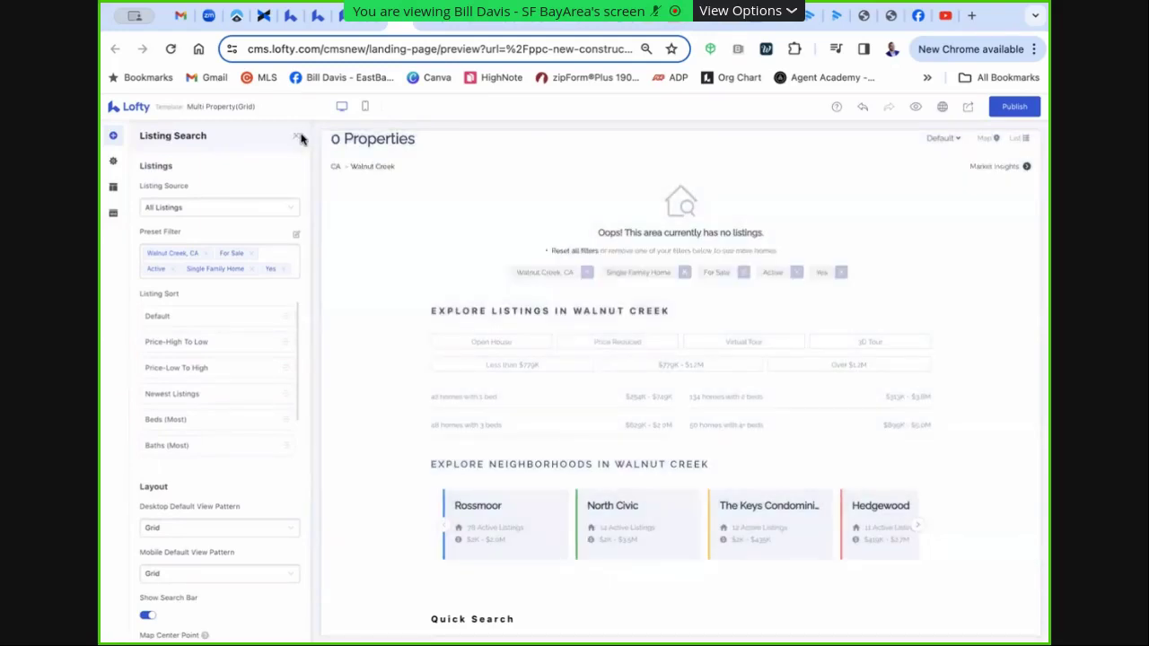
# Close the Listing Search settings and switch to the Landing Pages list in the Lofty CRM
pyautogui.click(298, 141)
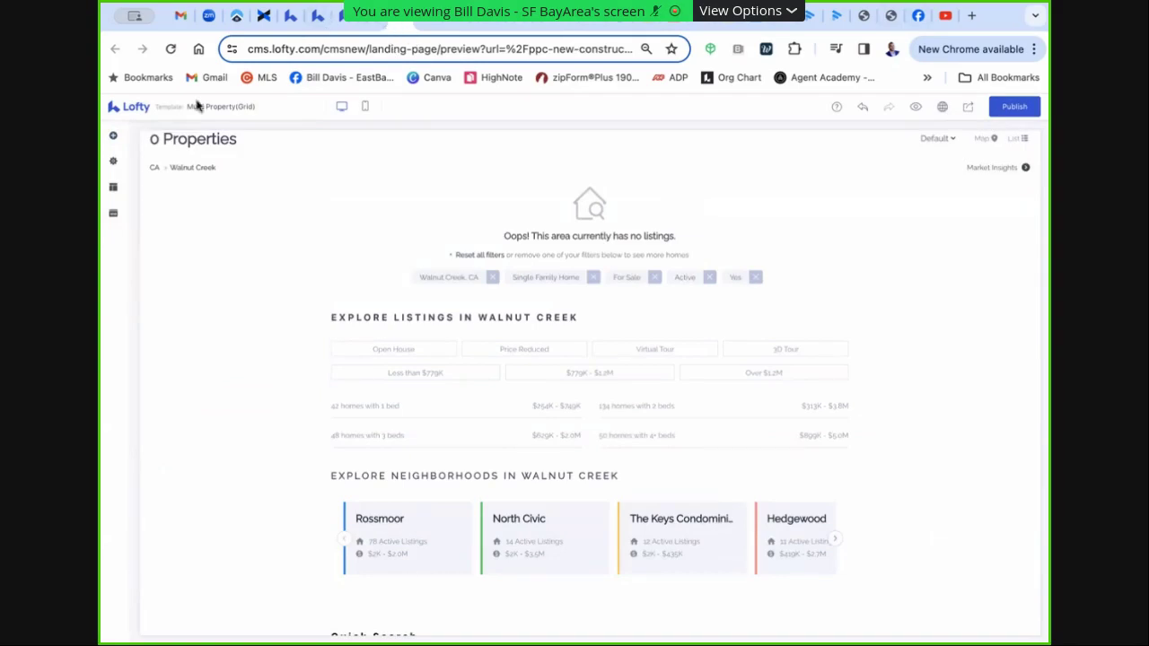
pyautogui.click(368, 24)
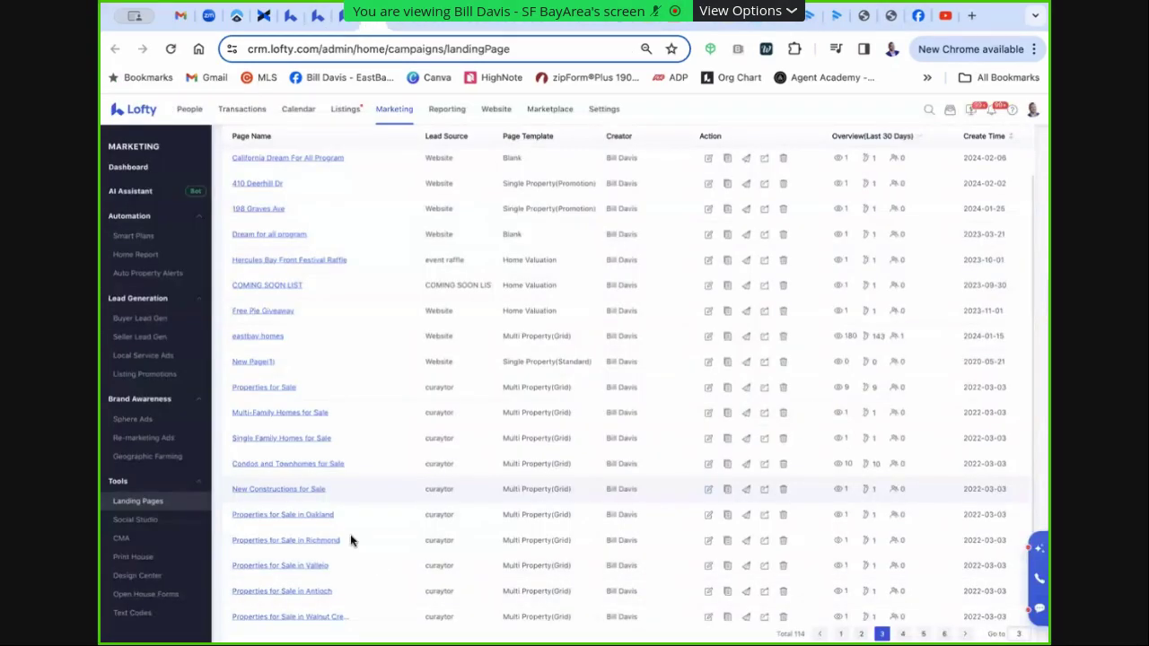
# Browse the Landing Pages list through to page 5 and open the live homesunder3600 page
pyautogui.scroll(-1, 304, 516)
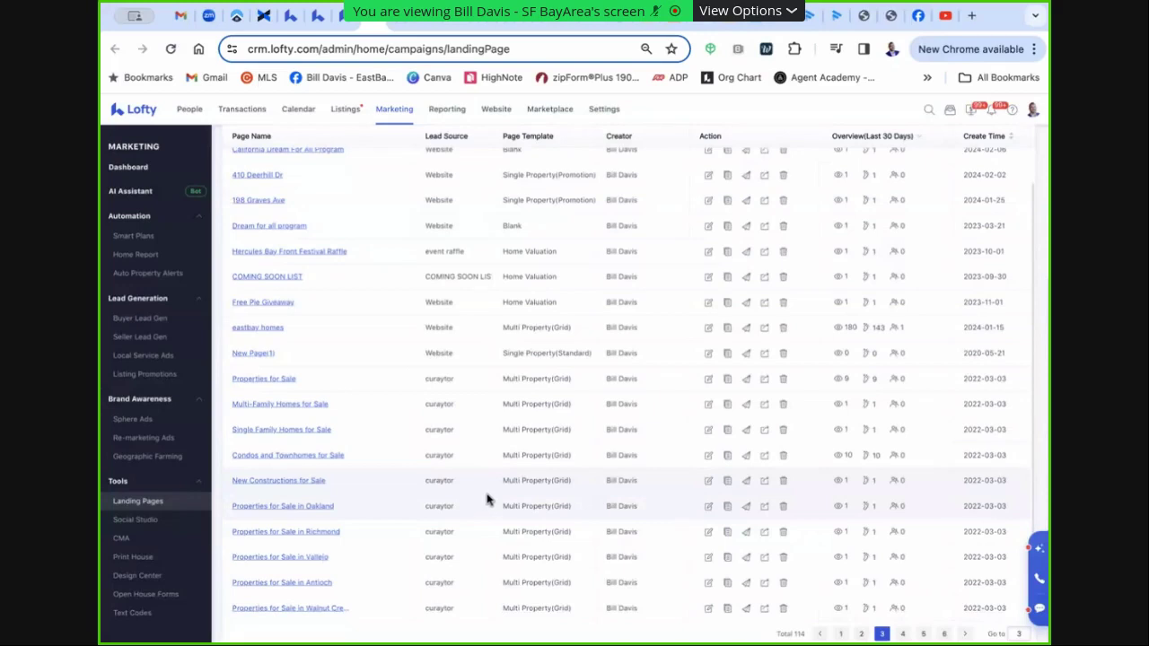
pyautogui.scroll(1, 467, 508)
pyautogui.scroll(1, 465, 508)
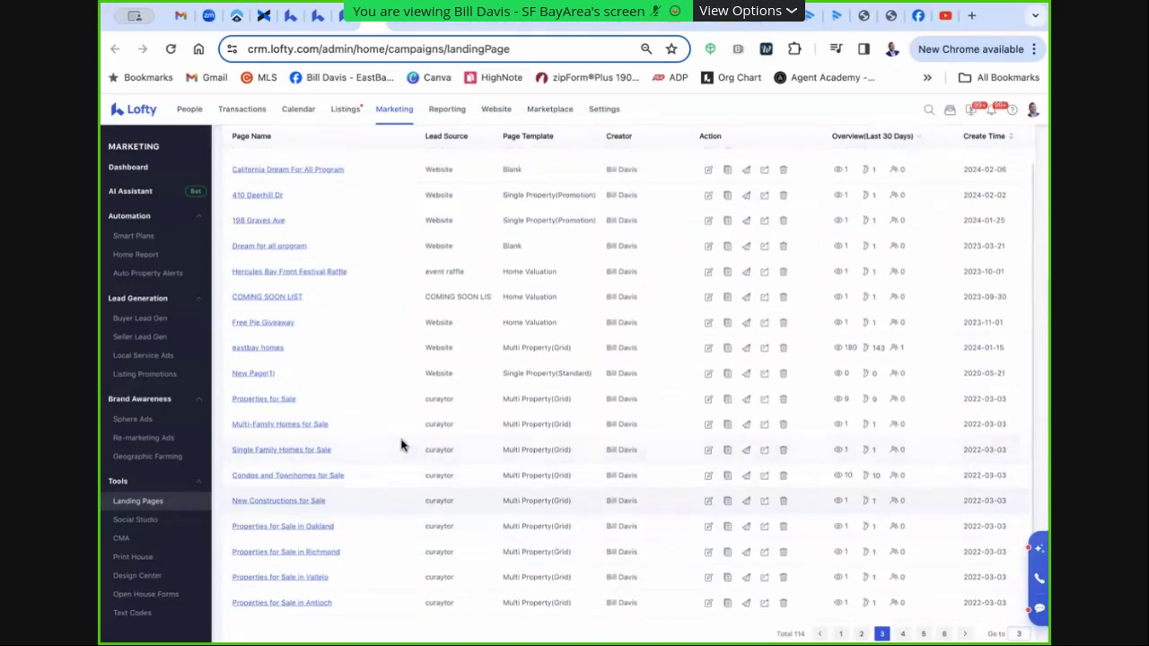
pyautogui.click(903, 634)
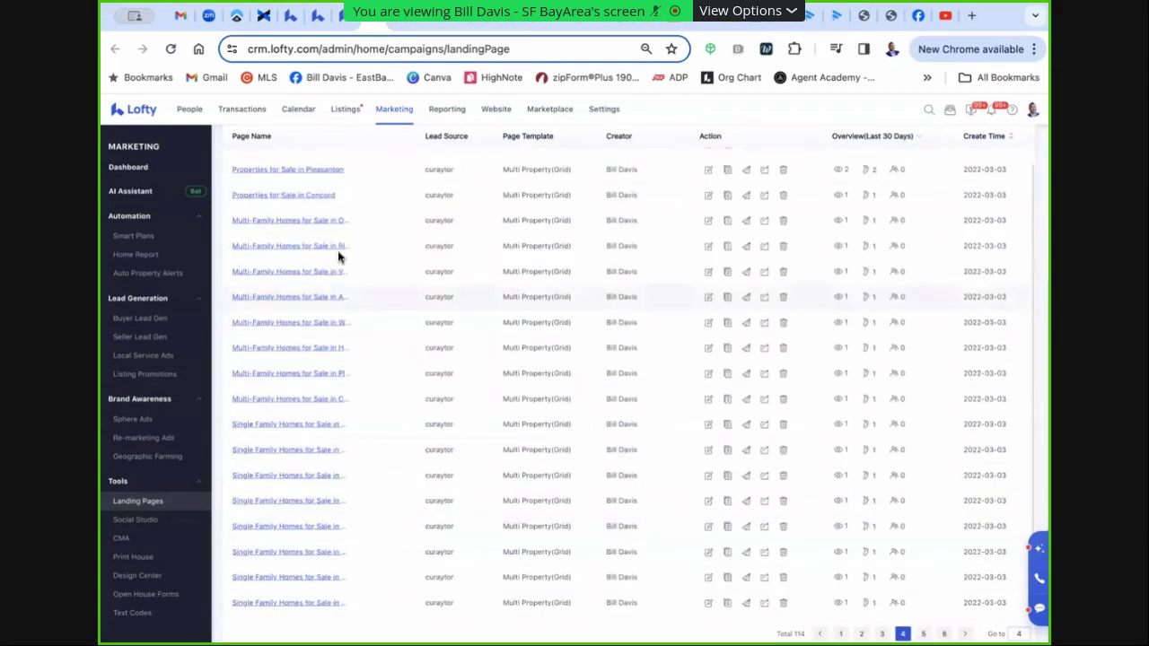
pyautogui.scroll(-1, 410, 262)
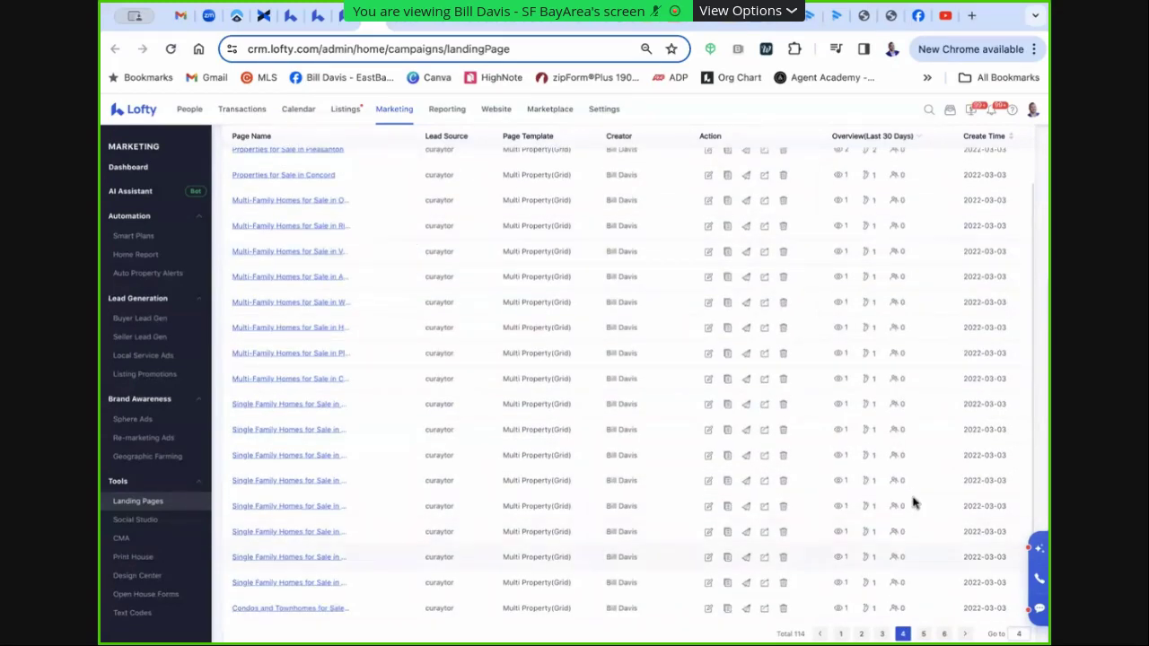
pyautogui.click(923, 634)
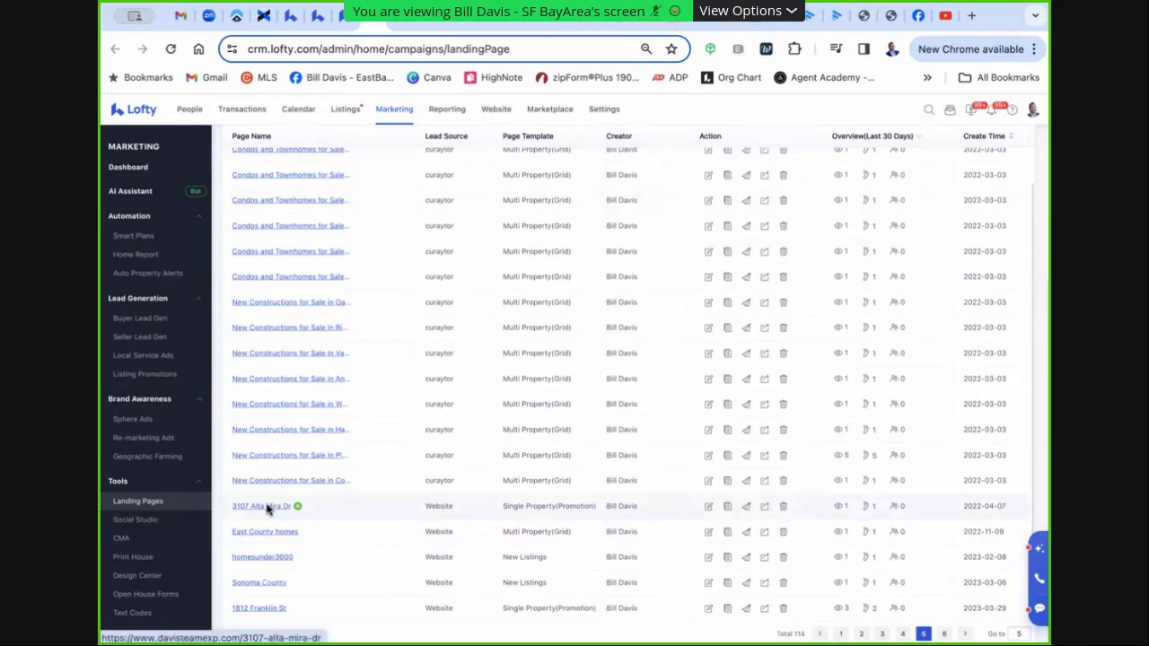
pyautogui.click(264, 561)
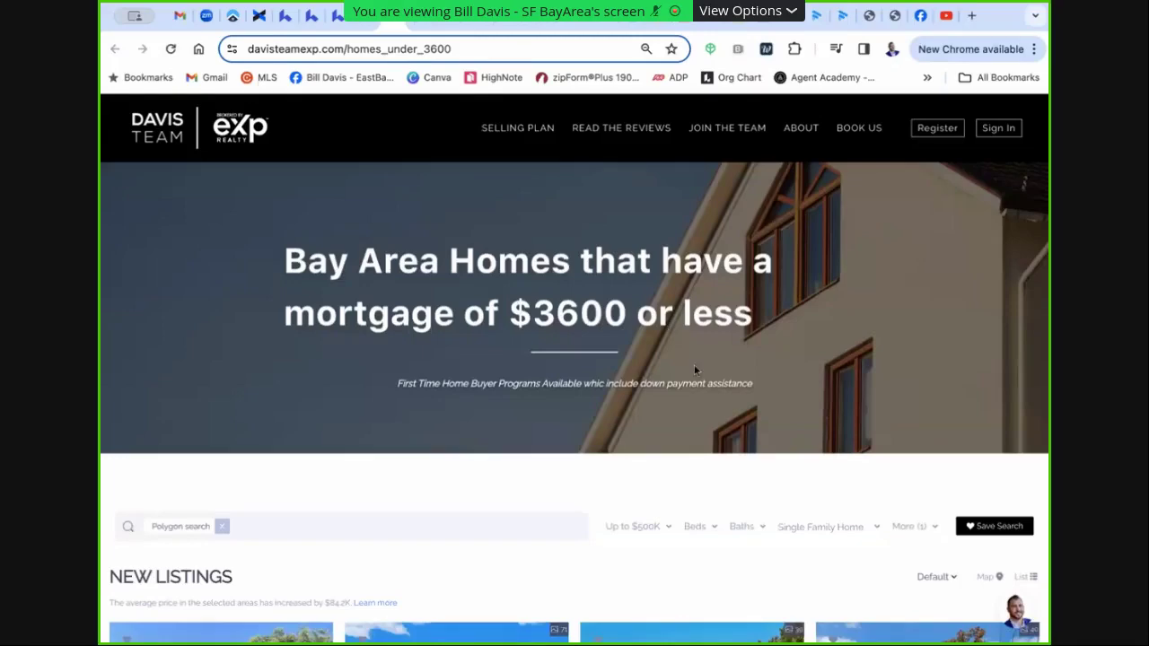
# Review the live homesunder3600 page, view the detail page of the Rocky Hill RD listing and return to the landing page
pyautogui.scroll(-2, 694, 368)
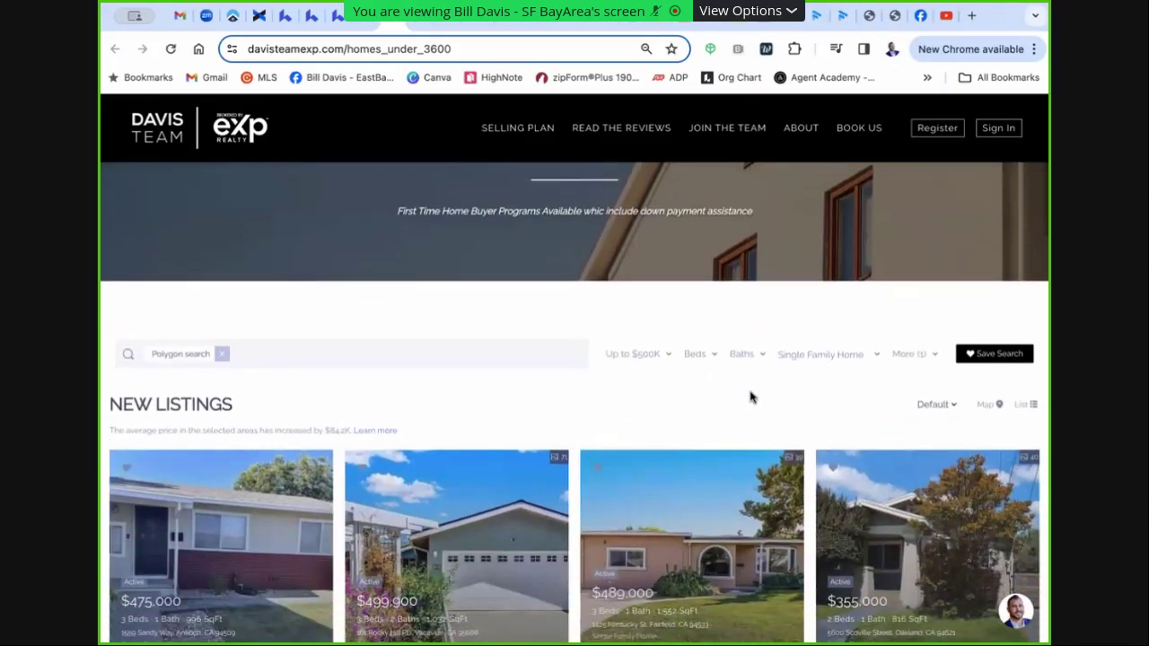
pyautogui.scroll(2, 752, 398)
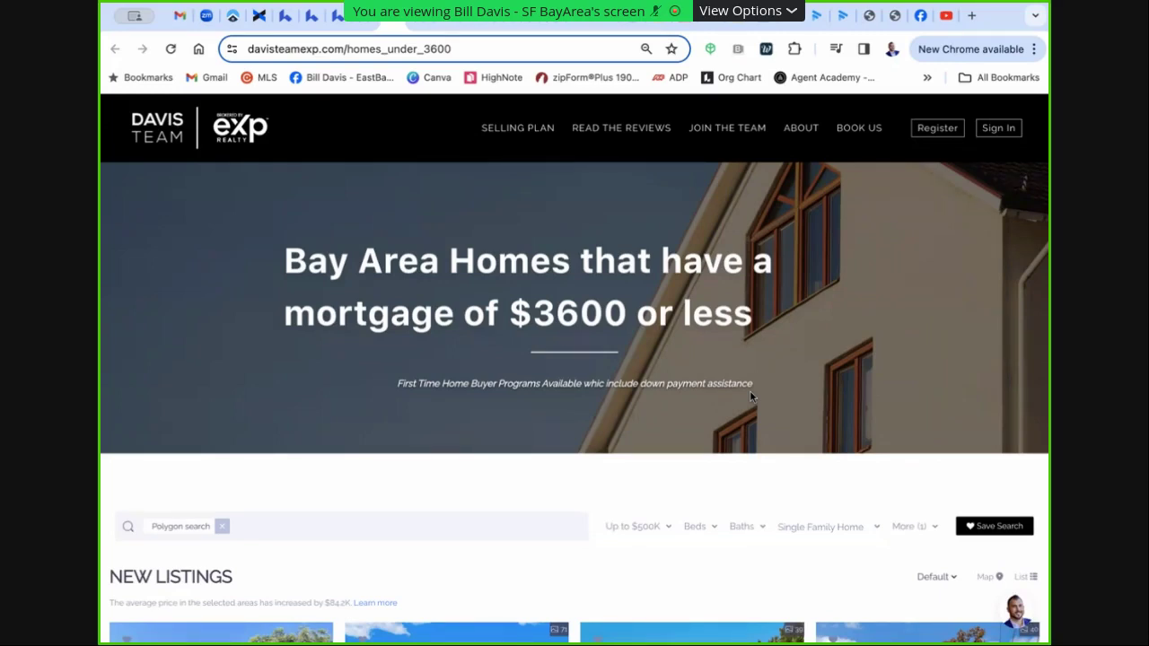
pyautogui.scroll(-2, 754, 422)
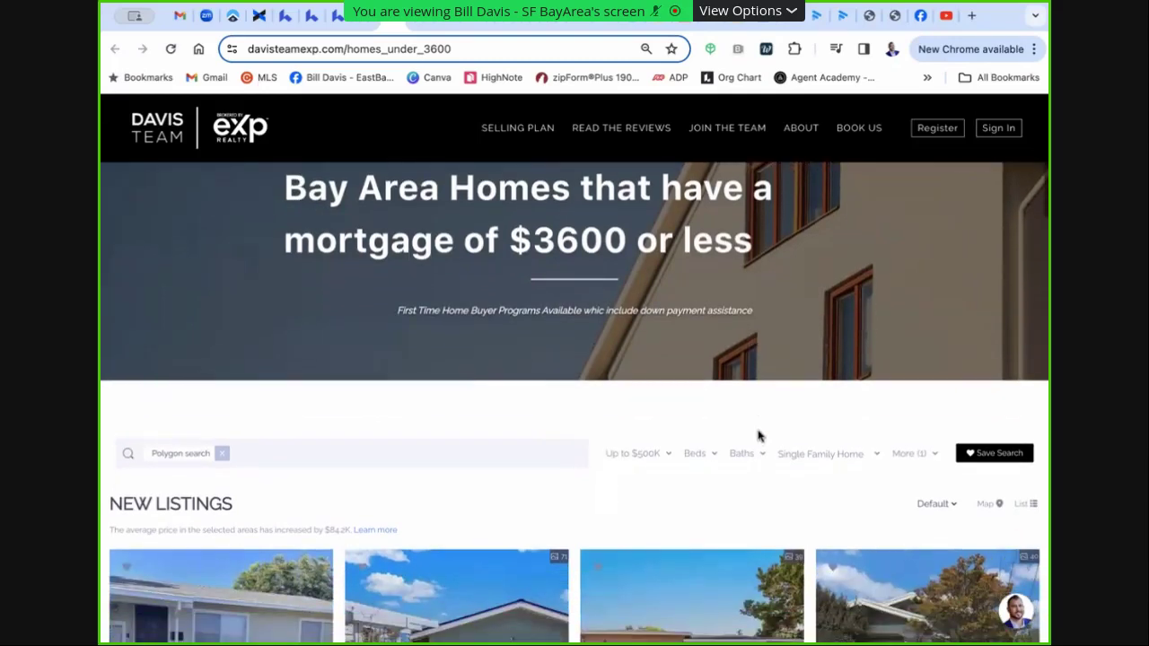
pyautogui.scroll(1, 234, 224)
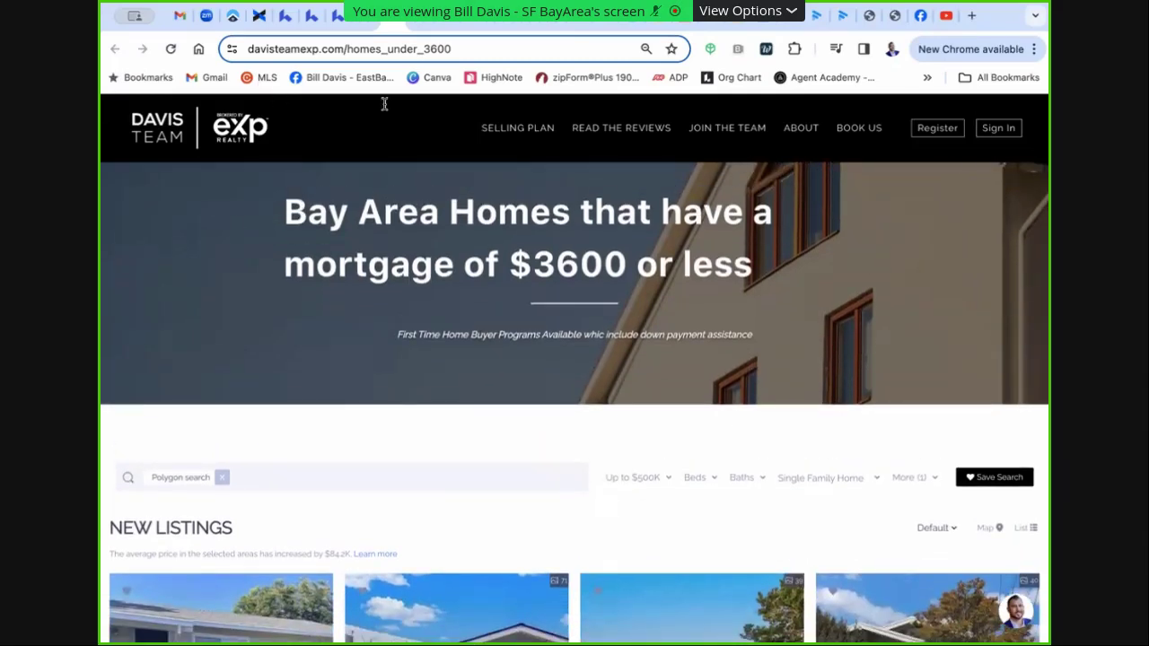
pyautogui.scroll(-2, 692, 411)
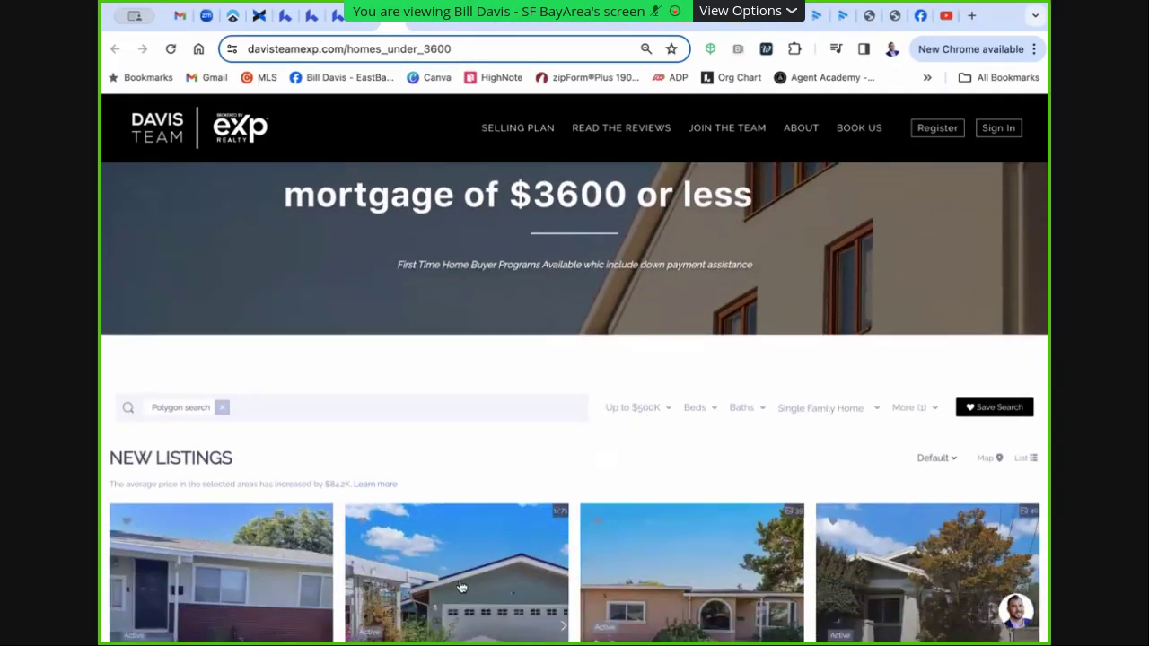
pyautogui.click(687, 620)
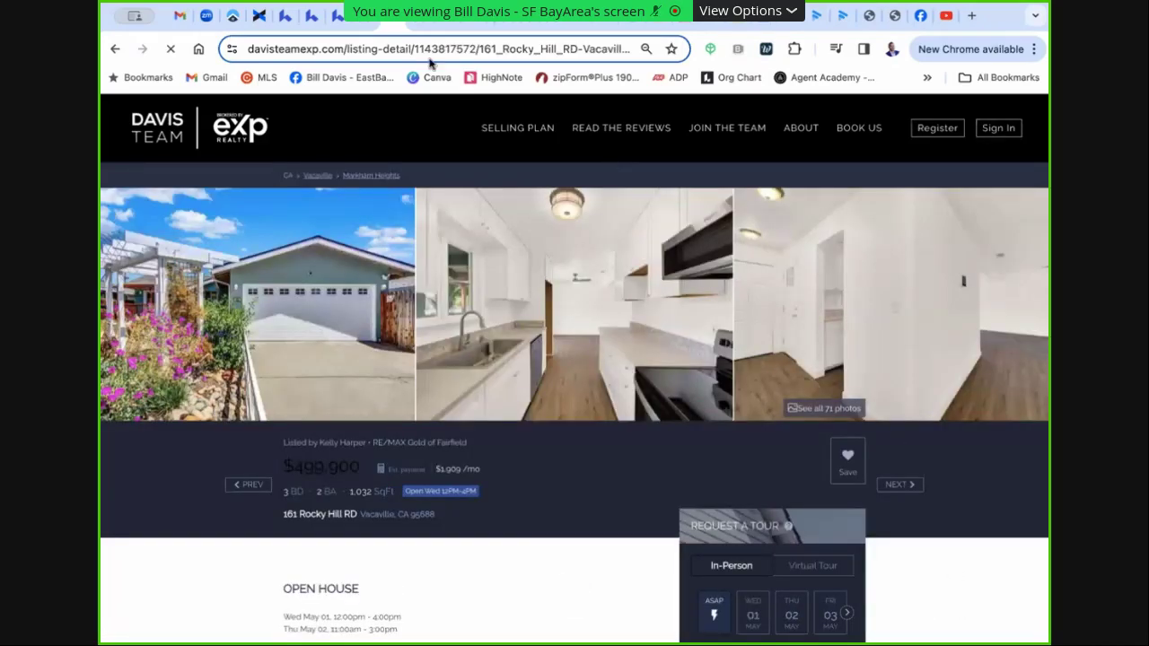
pyautogui.click(116, 50)
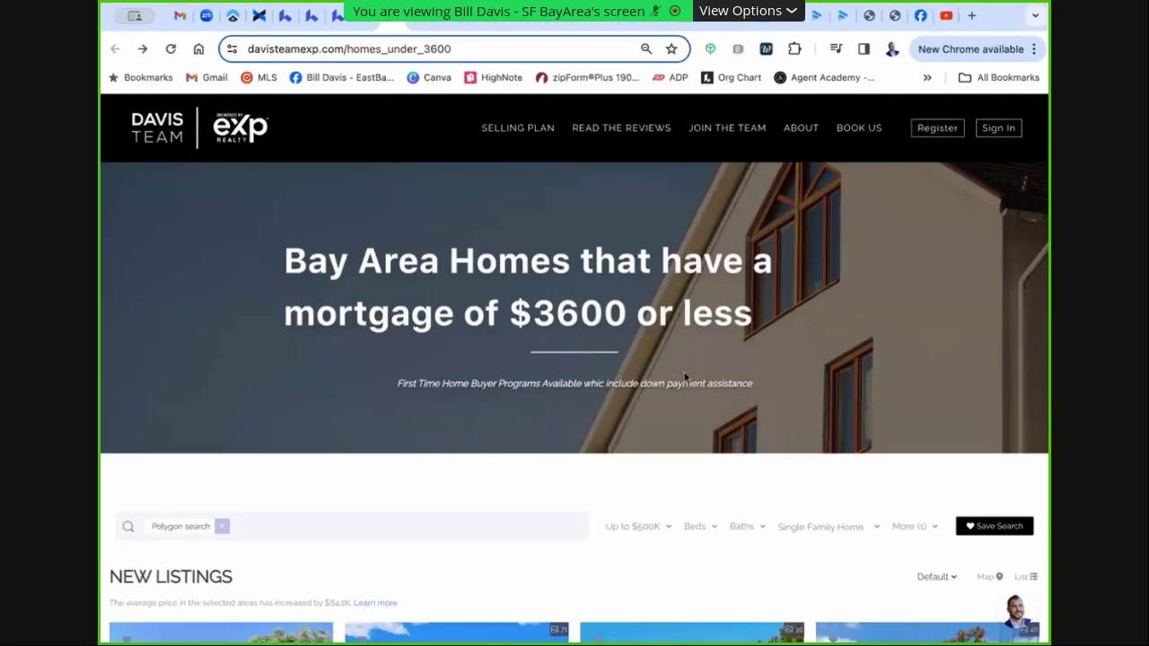
# Return to the Landing Pages list, open homesunder3600 in the page editor and show its settings
pyautogui.click(358, 21)
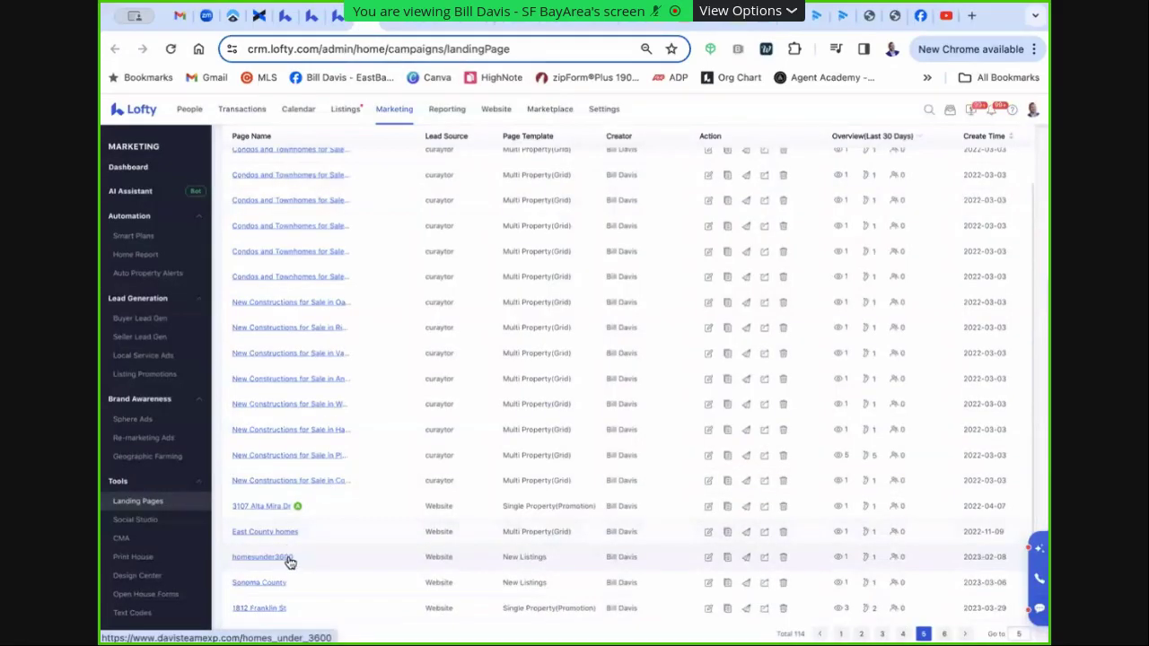
pyautogui.click(709, 559)
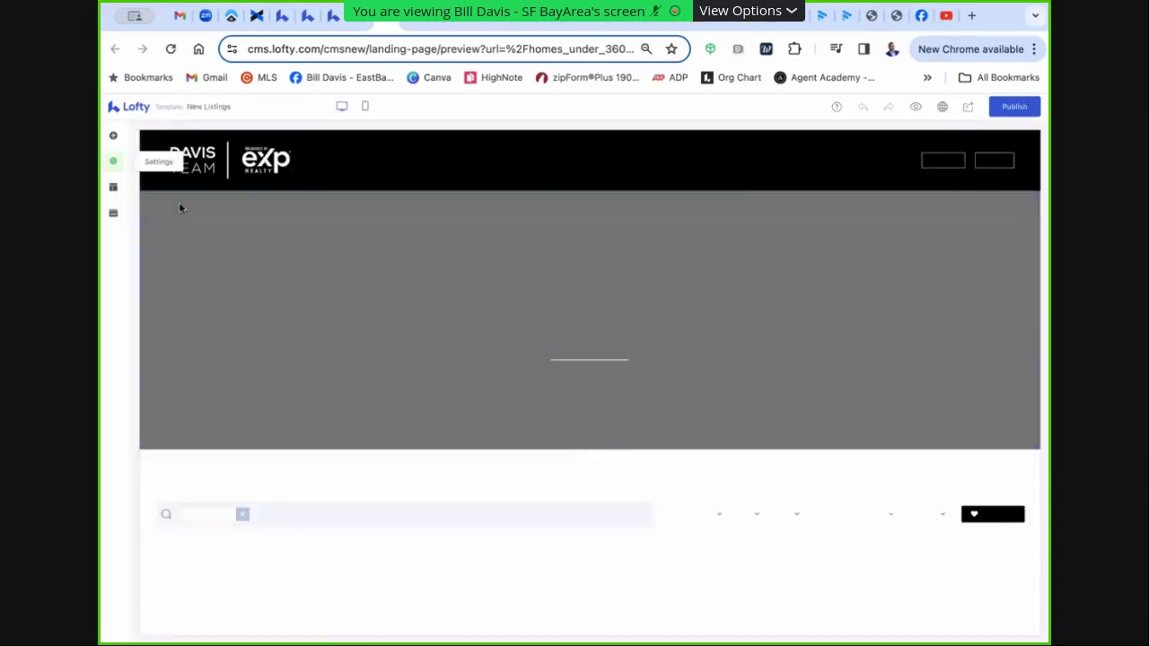
pyautogui.click(114, 162)
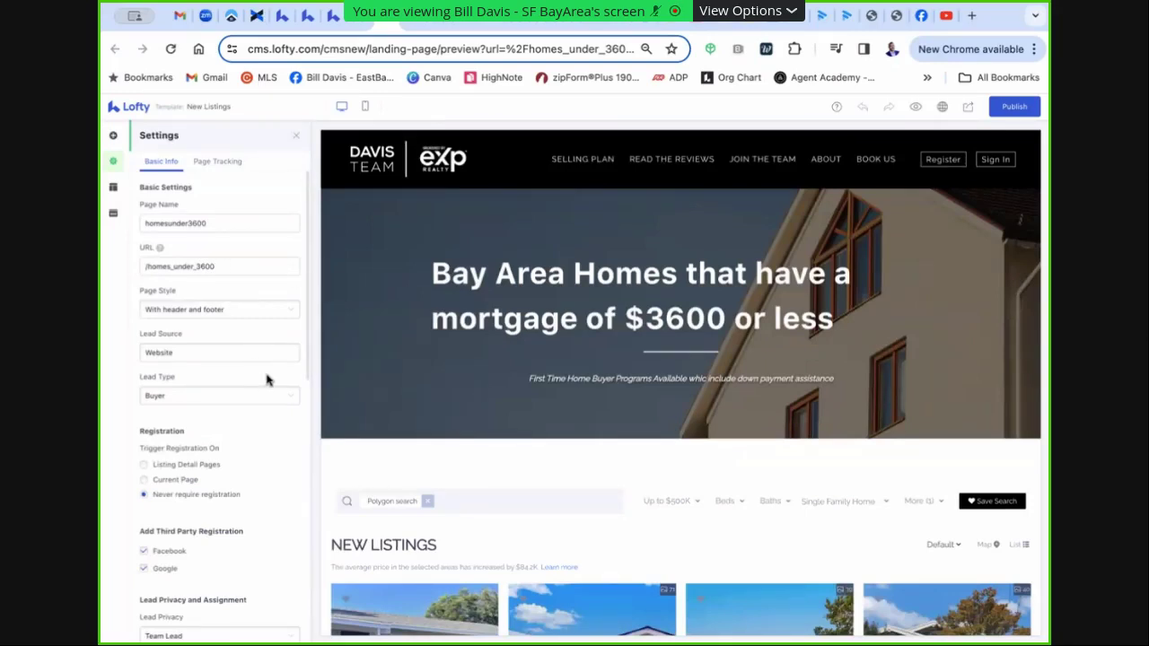
# Review the Basic Info and Page Tracking settings of the homesunder3600 page
pyautogui.scroll(-1, 224, 406)
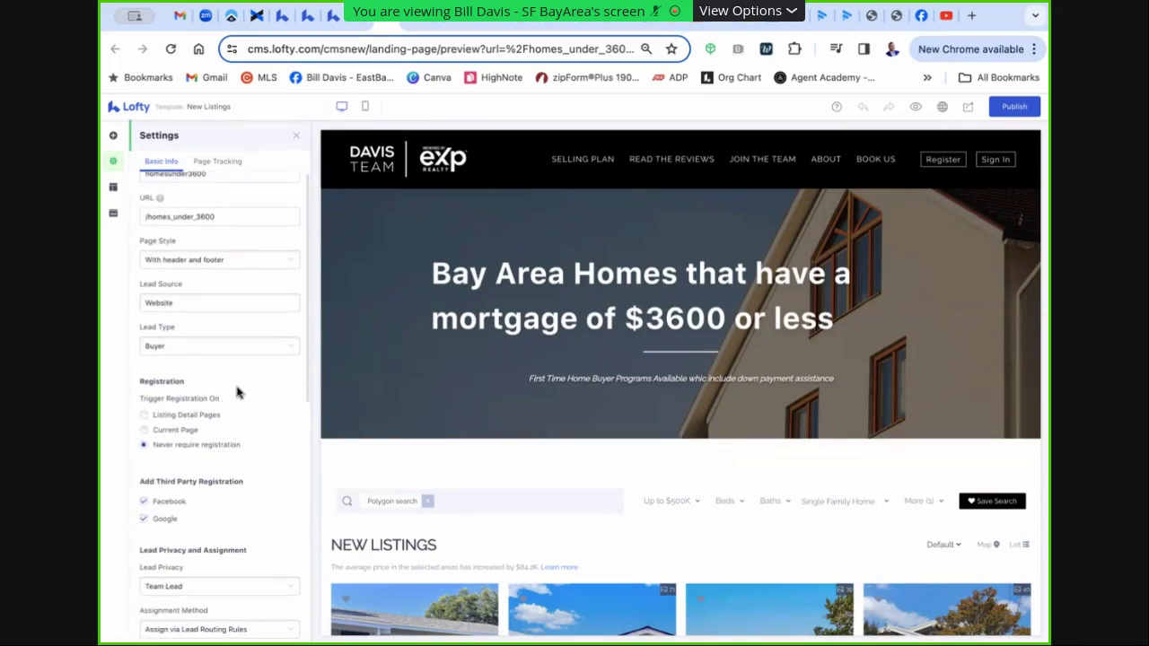
pyautogui.scroll(-2, 248, 384)
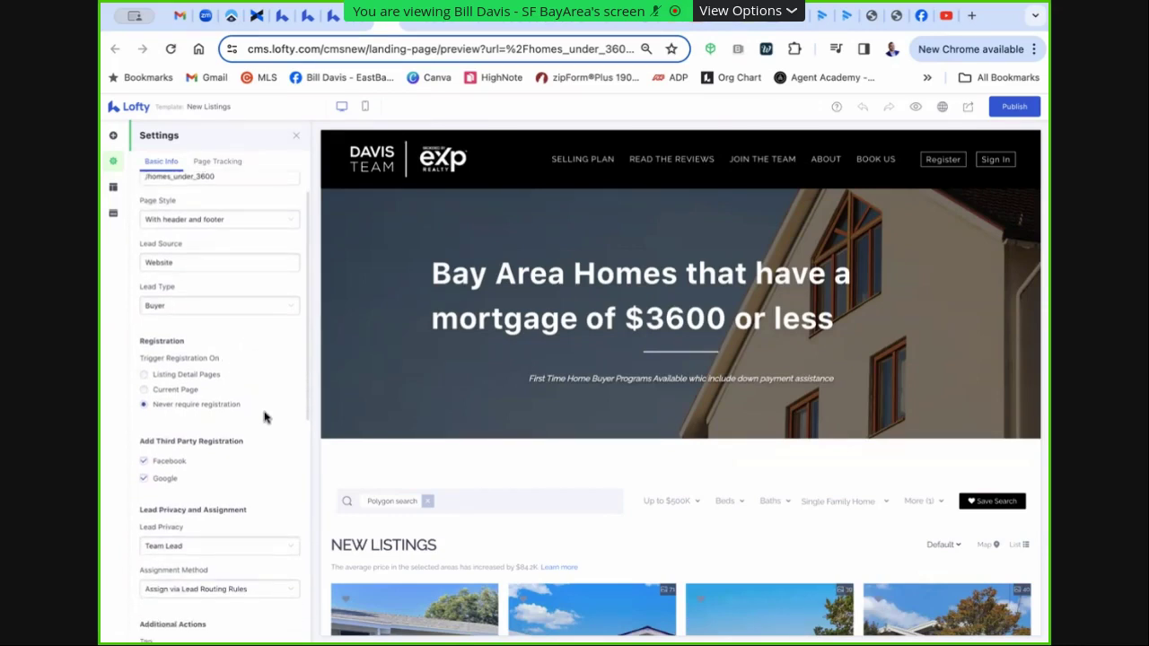
pyautogui.scroll(-10, 238, 346)
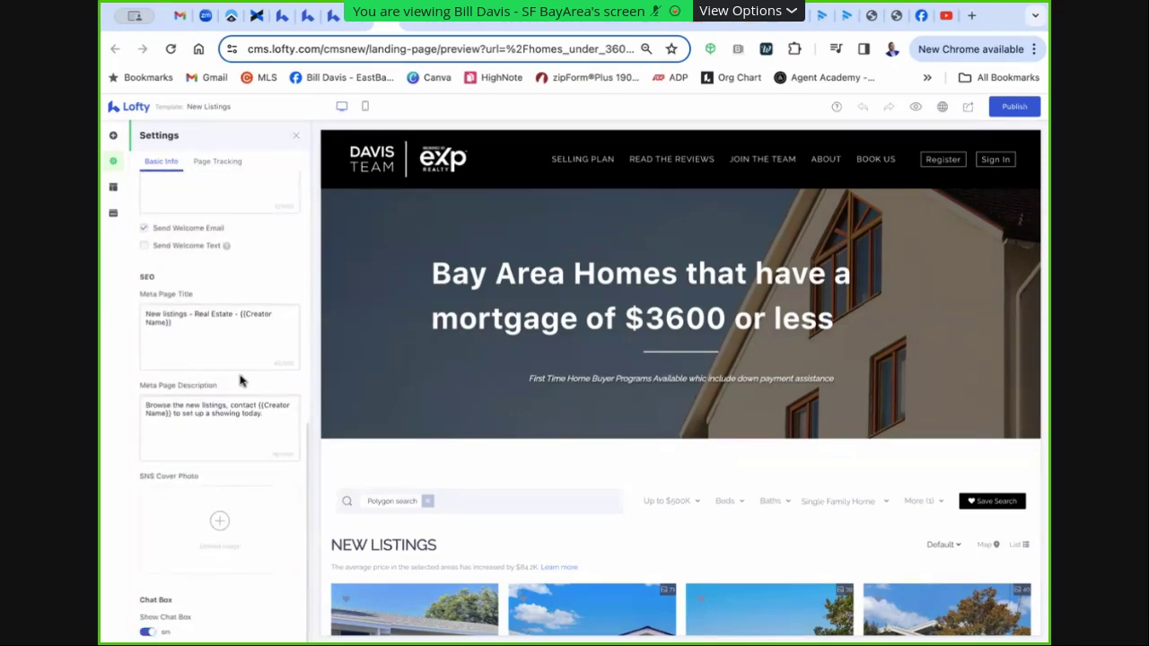
pyautogui.scroll(10, 239, 368)
pyautogui.click(217, 161)
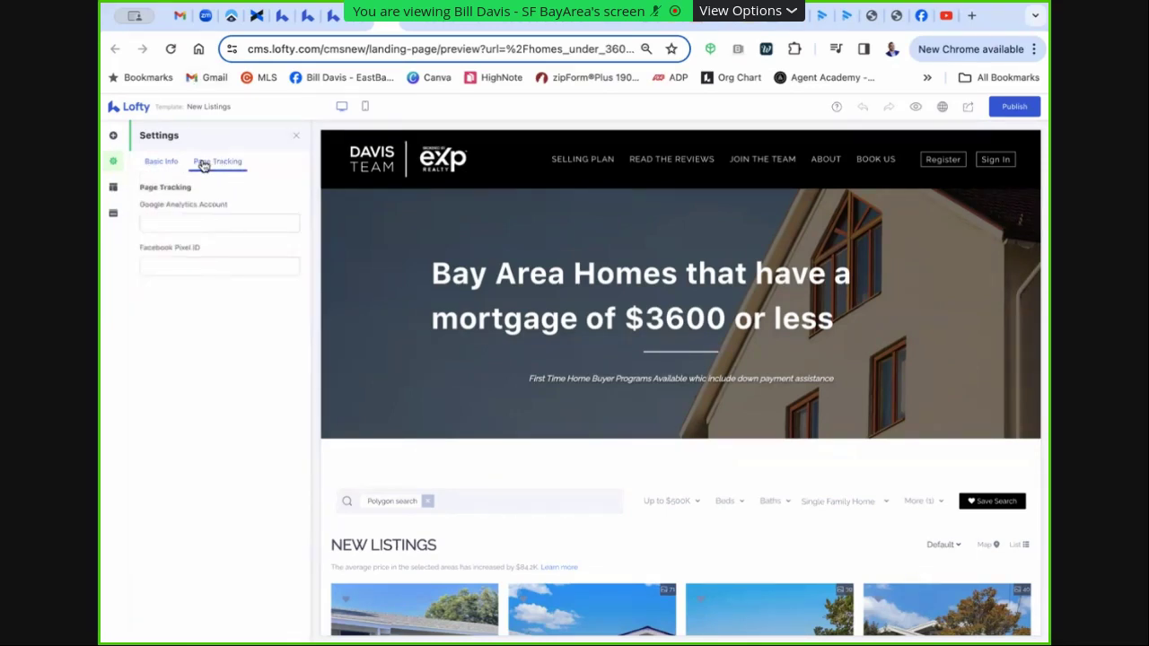
pyautogui.click(162, 162)
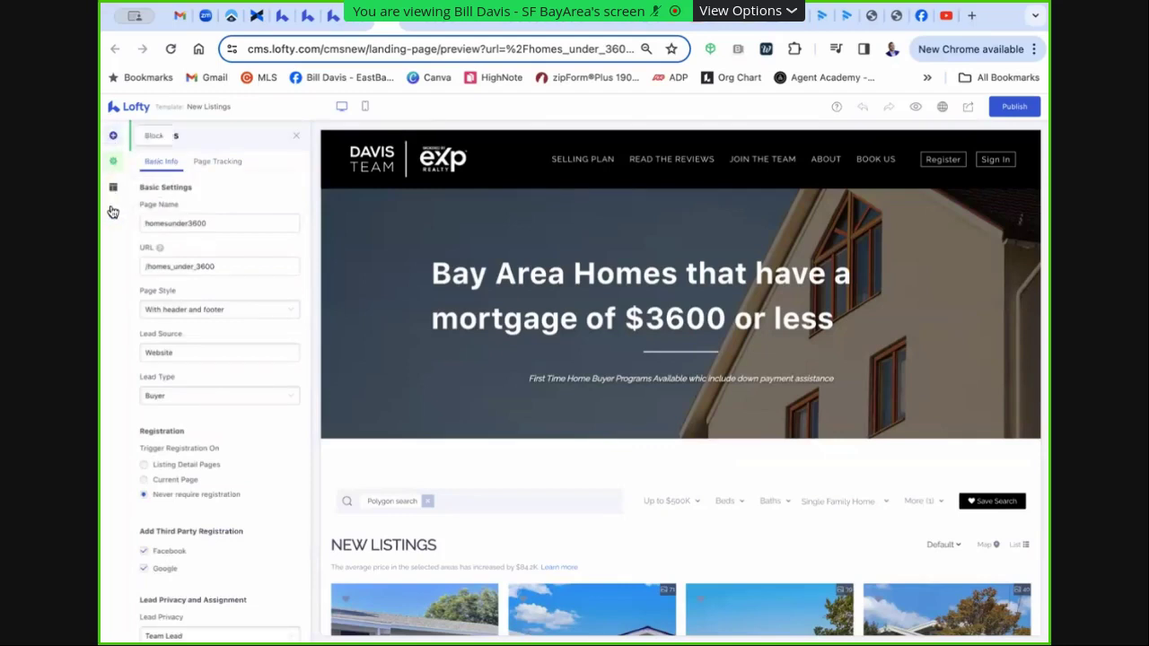
# Set the page's registration to trigger on Listing Detail Pages and check the registration options
pyautogui.scroll(-2, 231, 346)
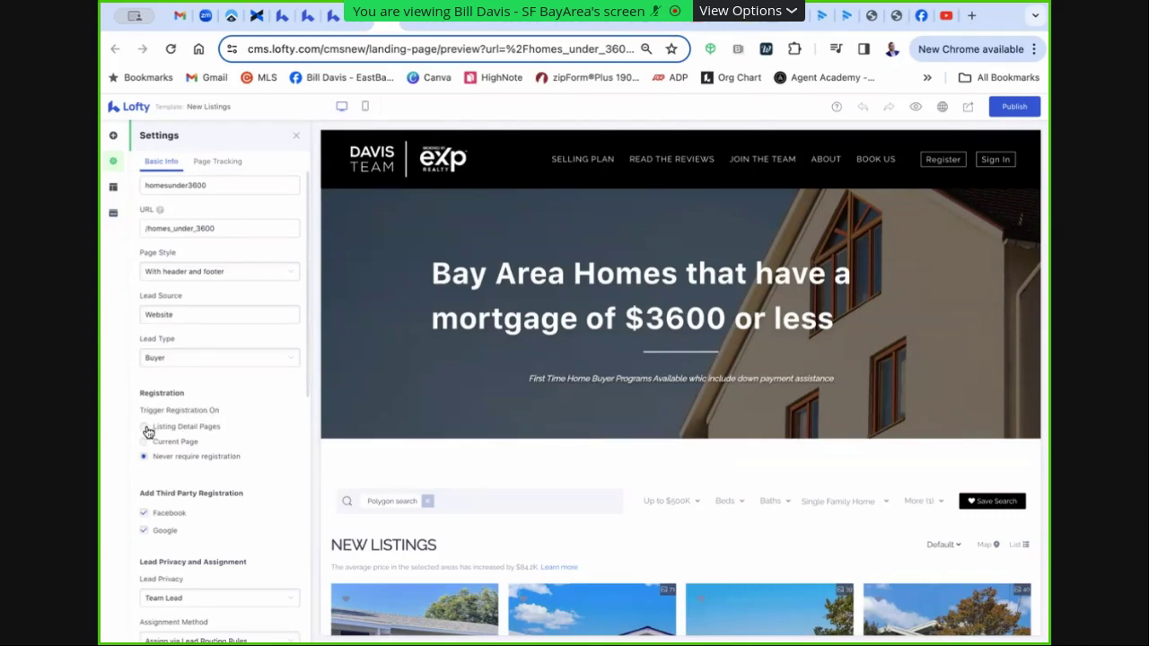
pyautogui.click(146, 428)
pyautogui.scroll(-1, 153, 517)
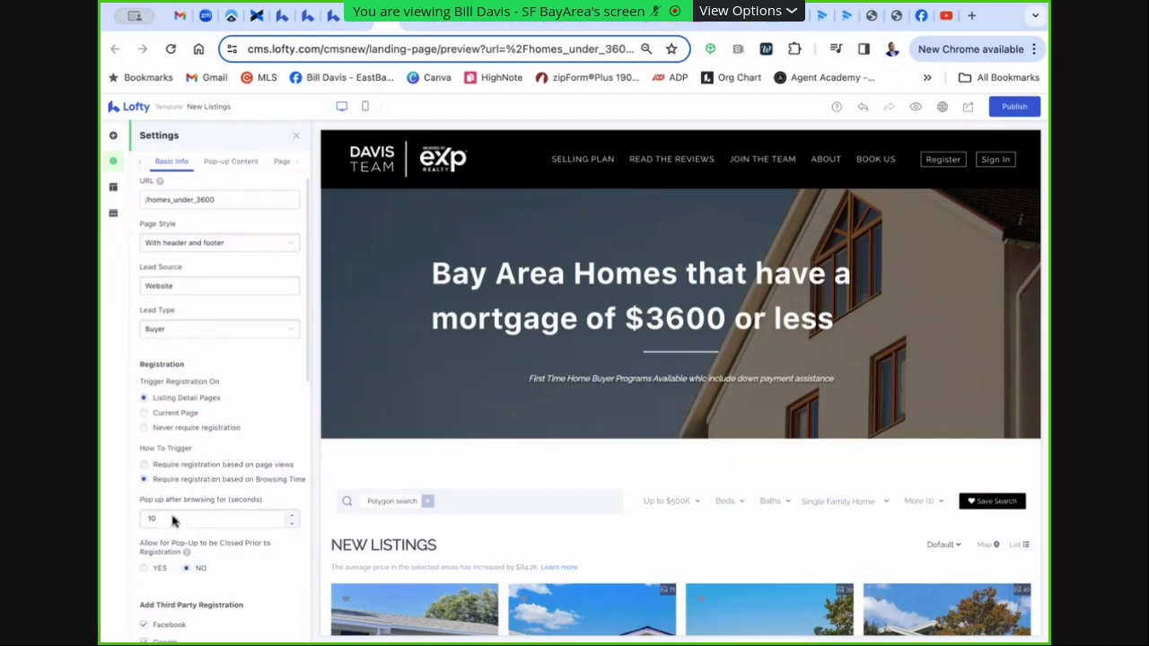
pyautogui.scroll(-1, 173, 520)
pyautogui.scroll(-4, 242, 503)
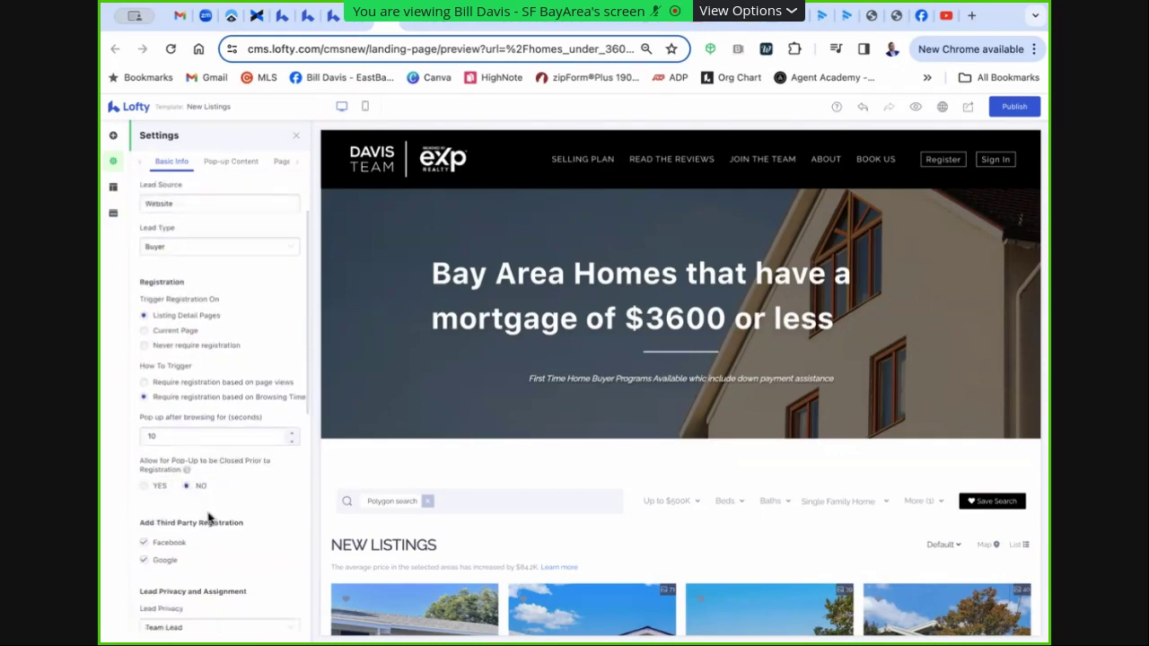
pyautogui.scroll(-1, 291, 449)
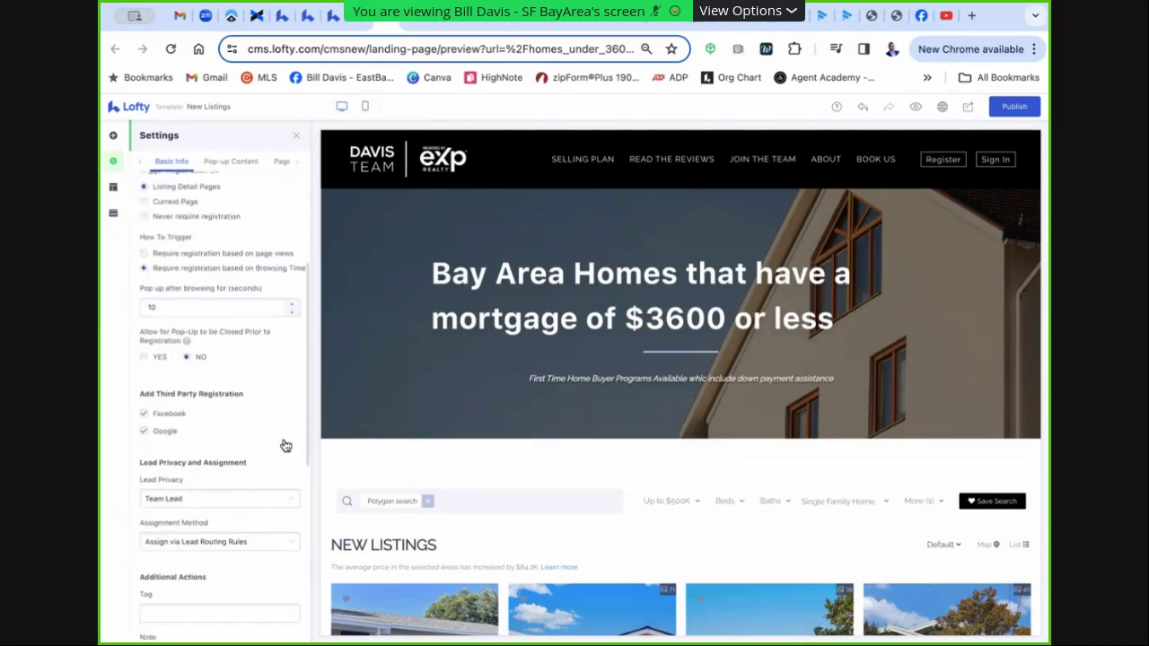
# Review the registration pop-up's content and the page tracking fields, and highlight the pop-up's title text
pyautogui.click(220, 161)
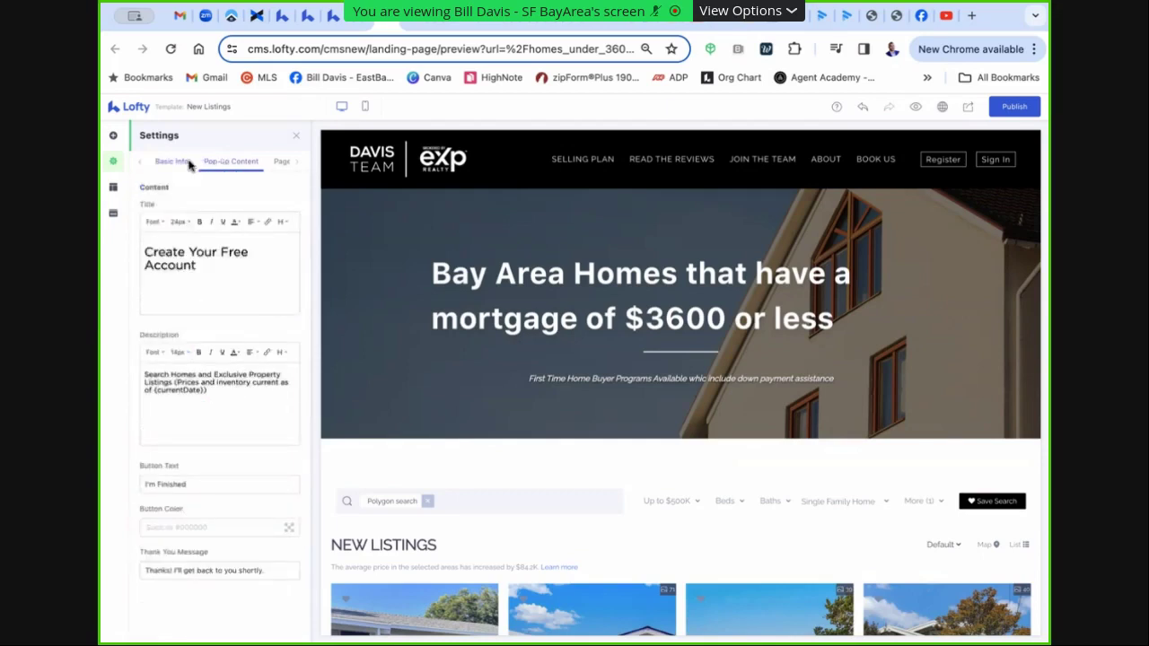
pyautogui.click(280, 164)
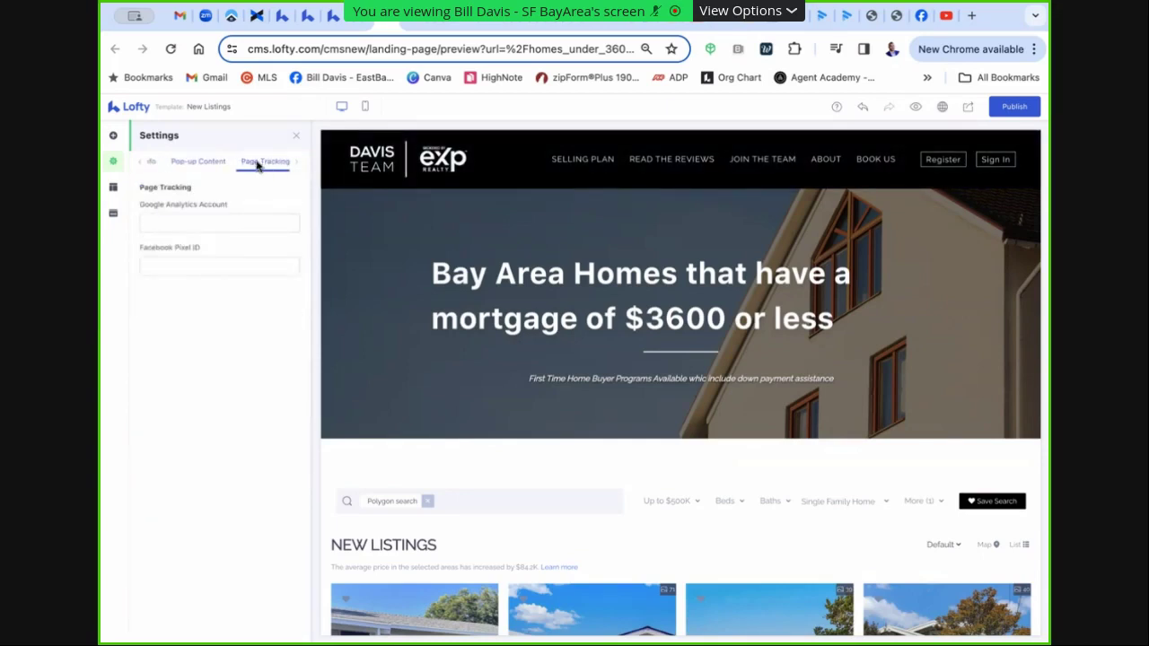
pyautogui.click(216, 162)
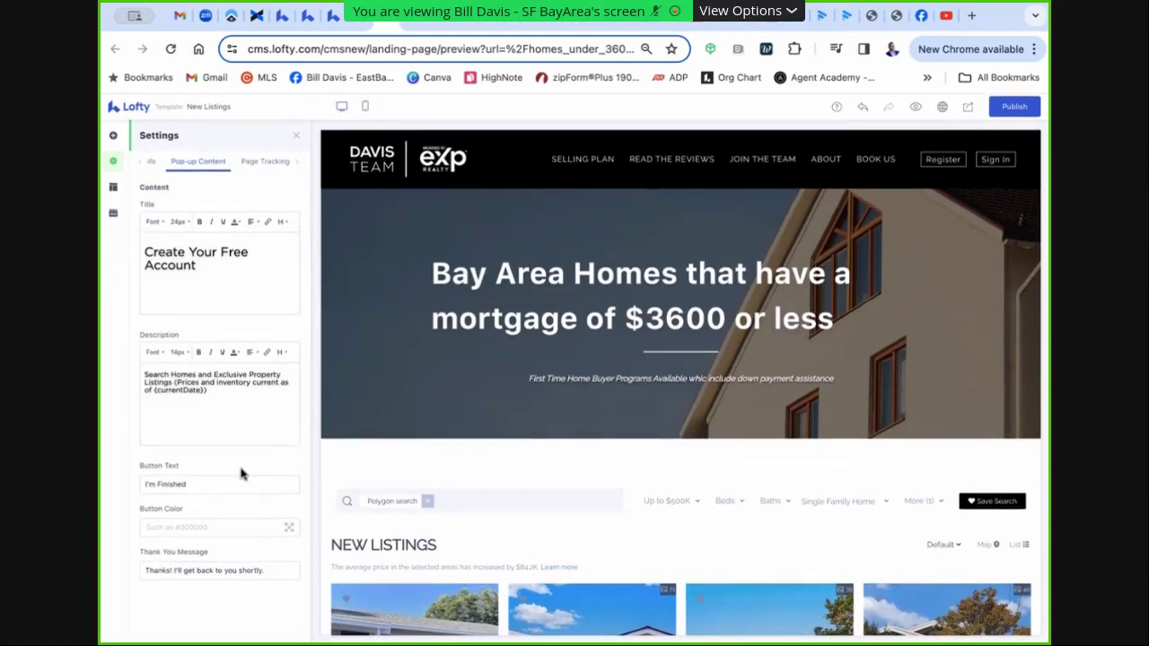
pyautogui.moveTo(198, 267); pyautogui.dragTo(145, 246)
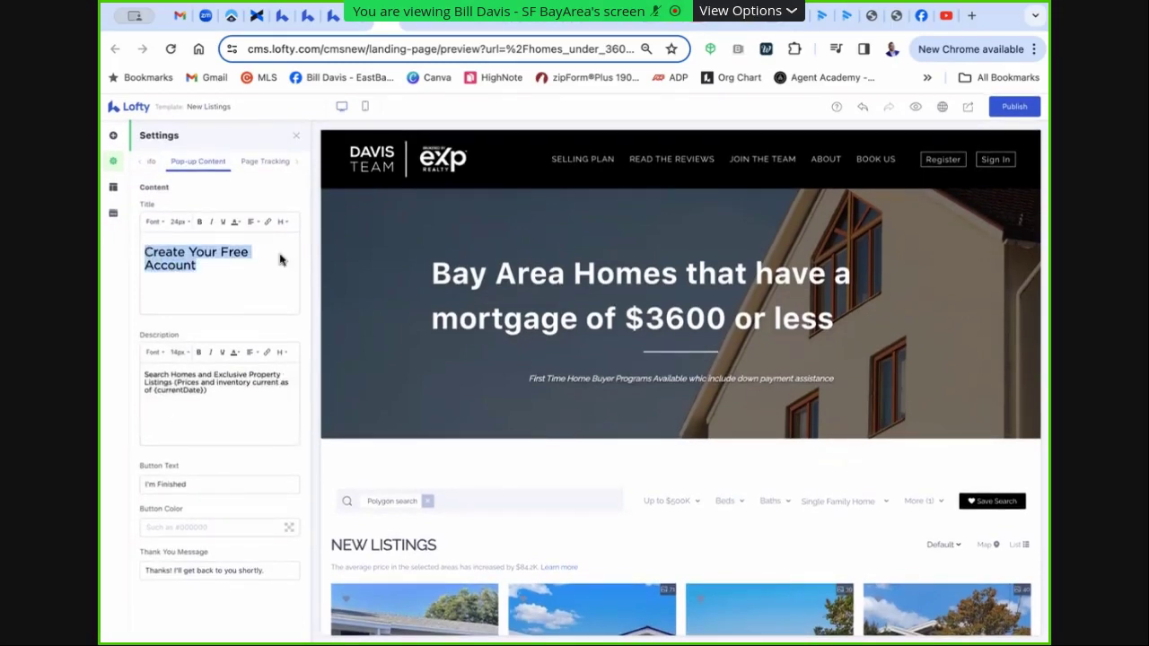
# Set the registration pop-up to appear after 3 seconds of browsing
pyautogui.click(152, 161)
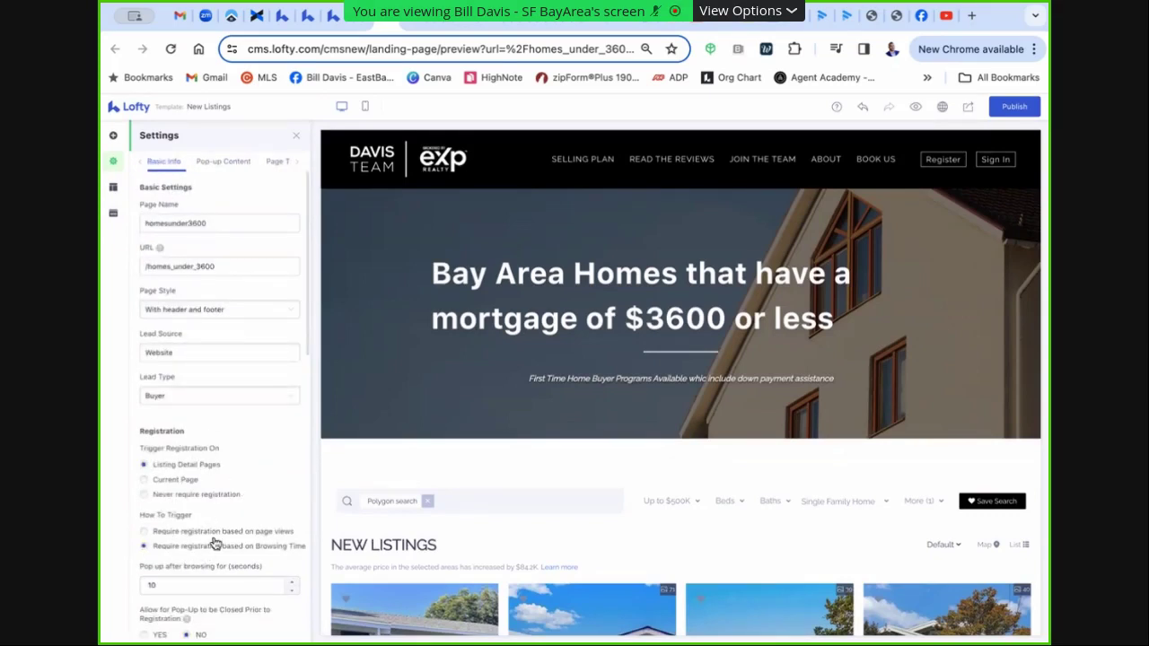
pyautogui.scroll(-1, 216, 544)
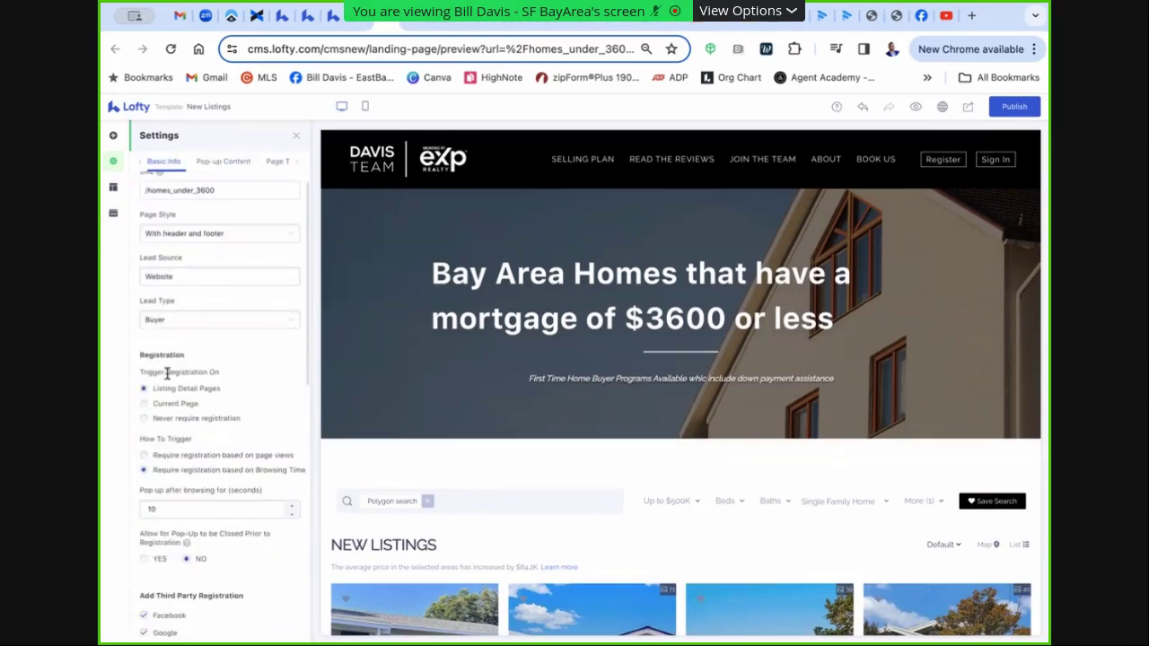
pyautogui.click(292, 513)
pyautogui.click(292, 513)
pyautogui.scroll(-1, 259, 550)
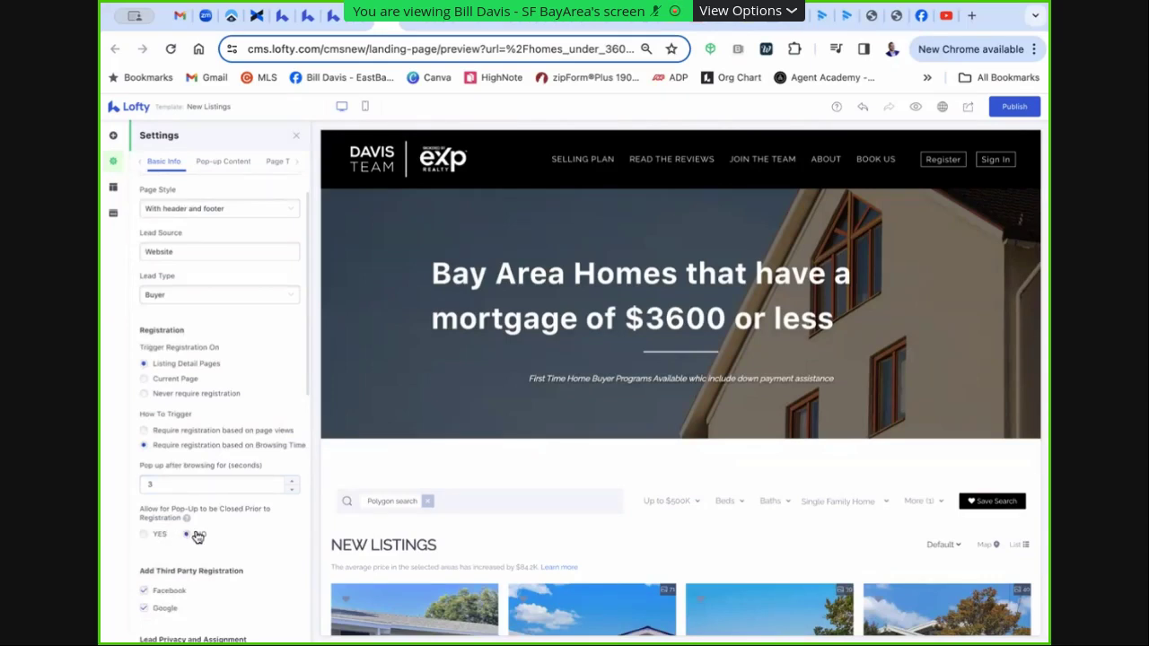
# Review the third-party registration, lead assignment, tag, note and welcome message settings
pyautogui.scroll(-2, 215, 539)
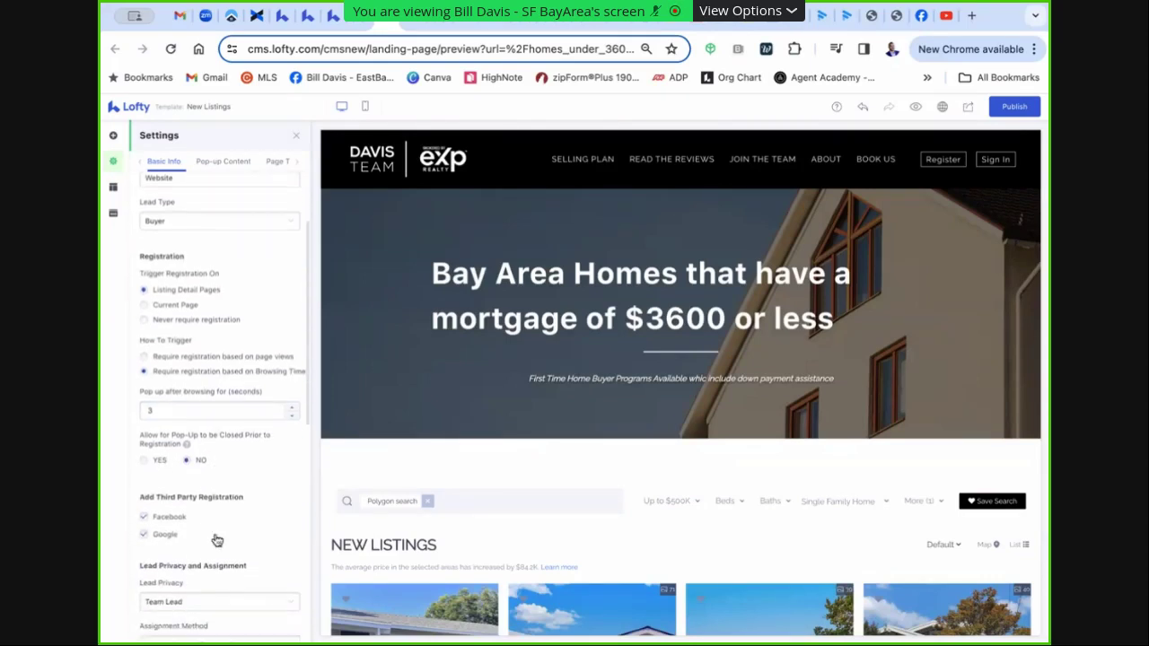
pyautogui.scroll(-3, 216, 539)
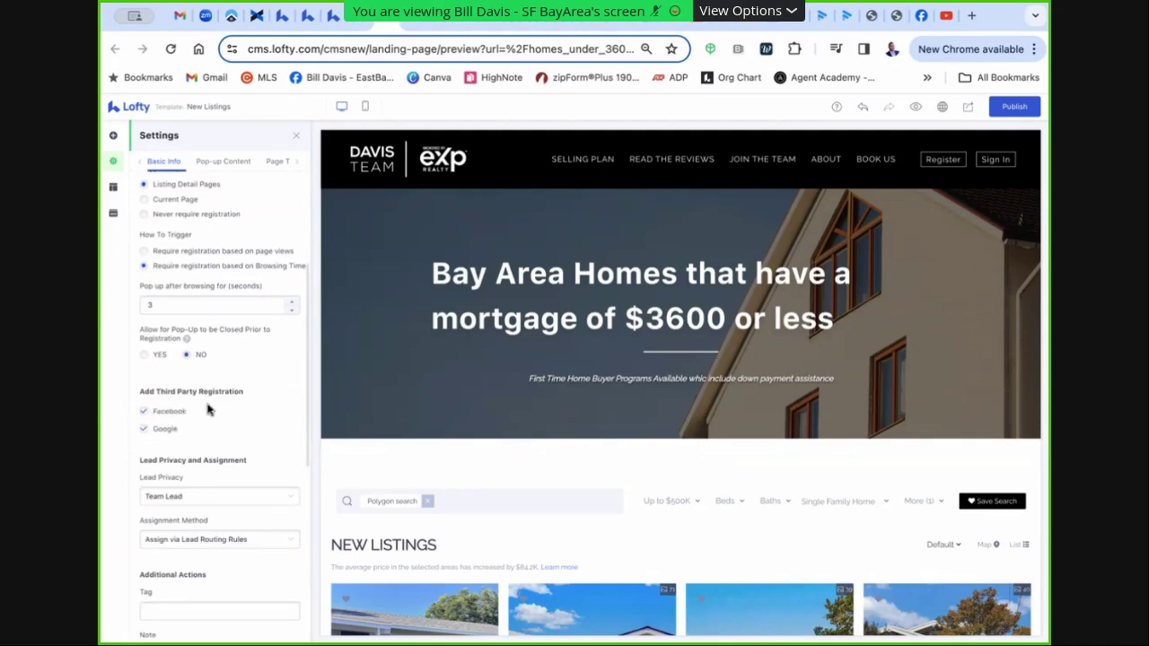
pyautogui.scroll(-1, 201, 412)
pyautogui.scroll(-5, 230, 362)
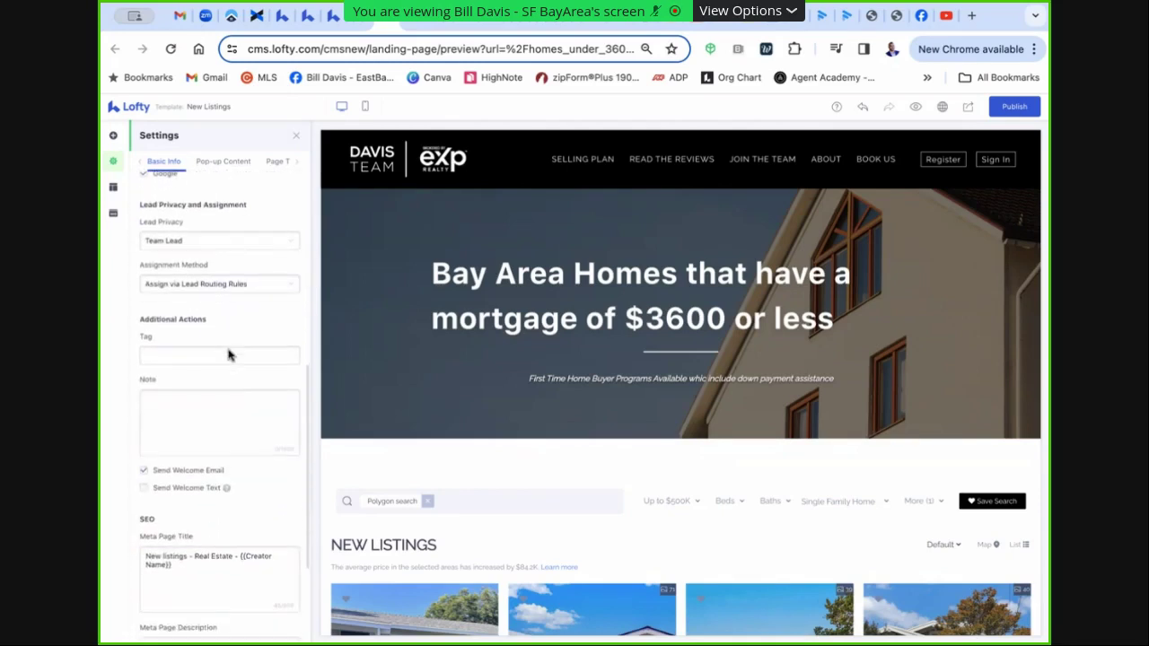
# Publish the homesunder3600 landing page, dismiss the social promotion offers and open the live page
pyautogui.scroll(10, 228, 356)
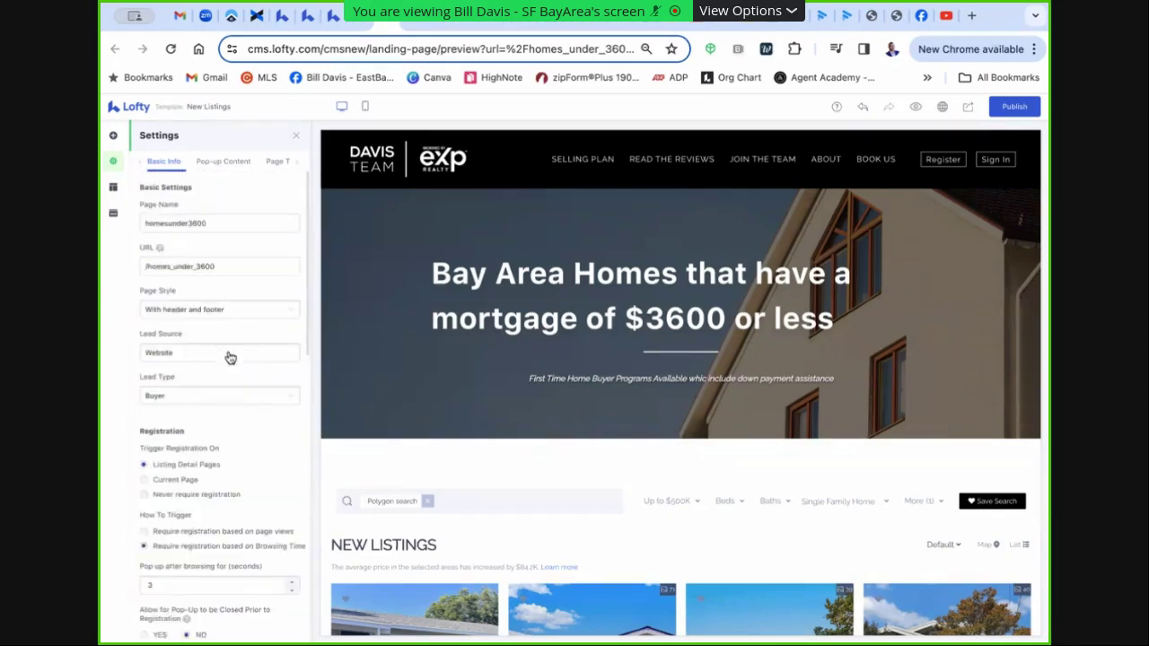
pyautogui.click(998, 110)
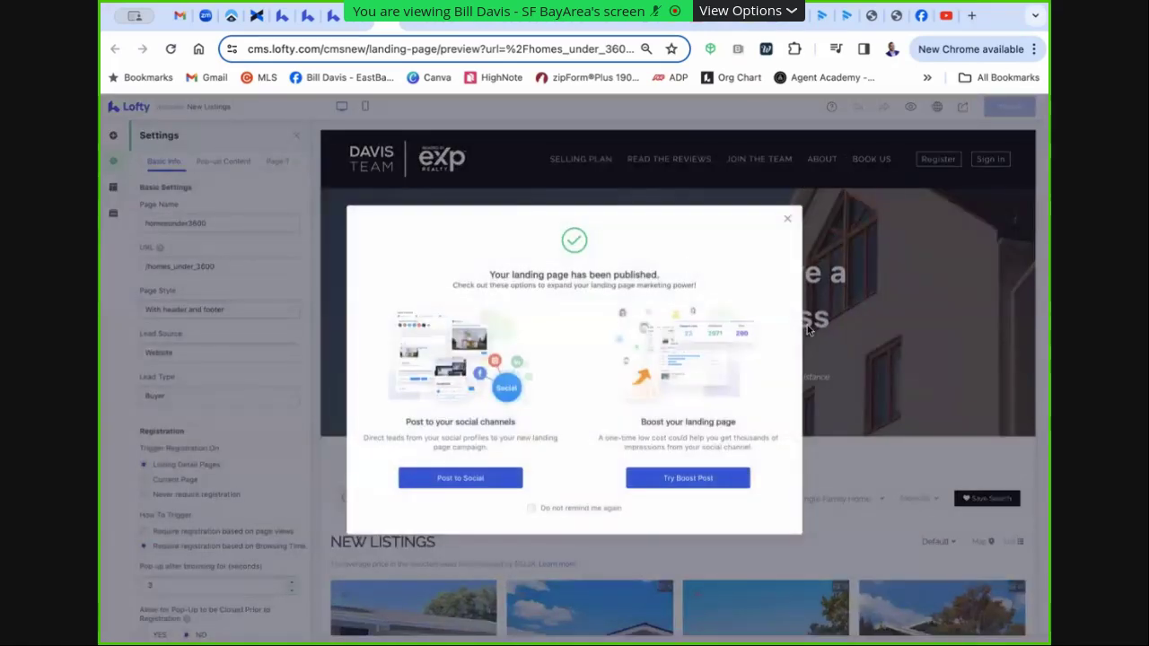
pyautogui.click(788, 218)
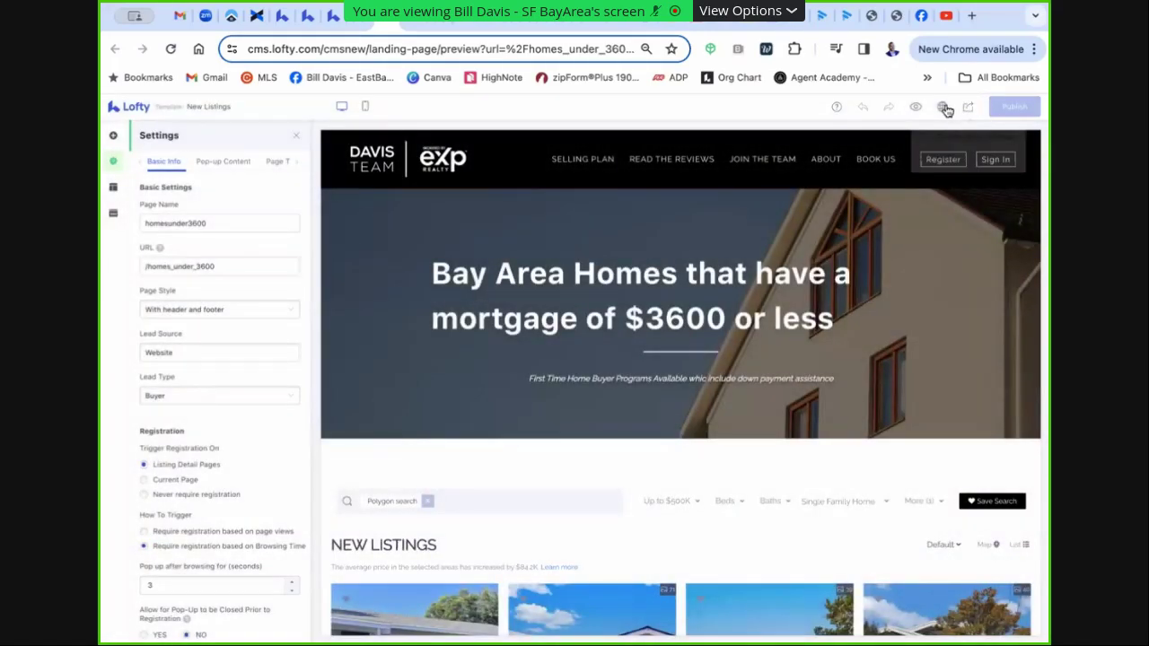
pyautogui.click(945, 107)
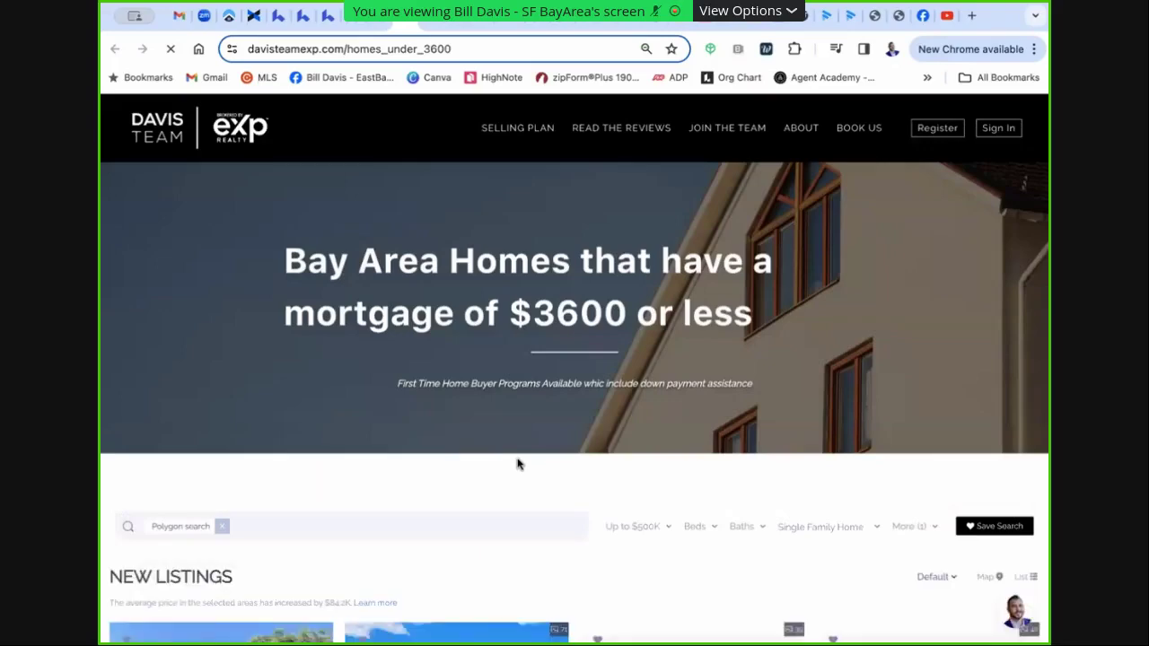
# Browse the live page's new listings and open the $499,900 Oakley listing to test the registration pop-up
pyautogui.scroll(-3, 517, 464)
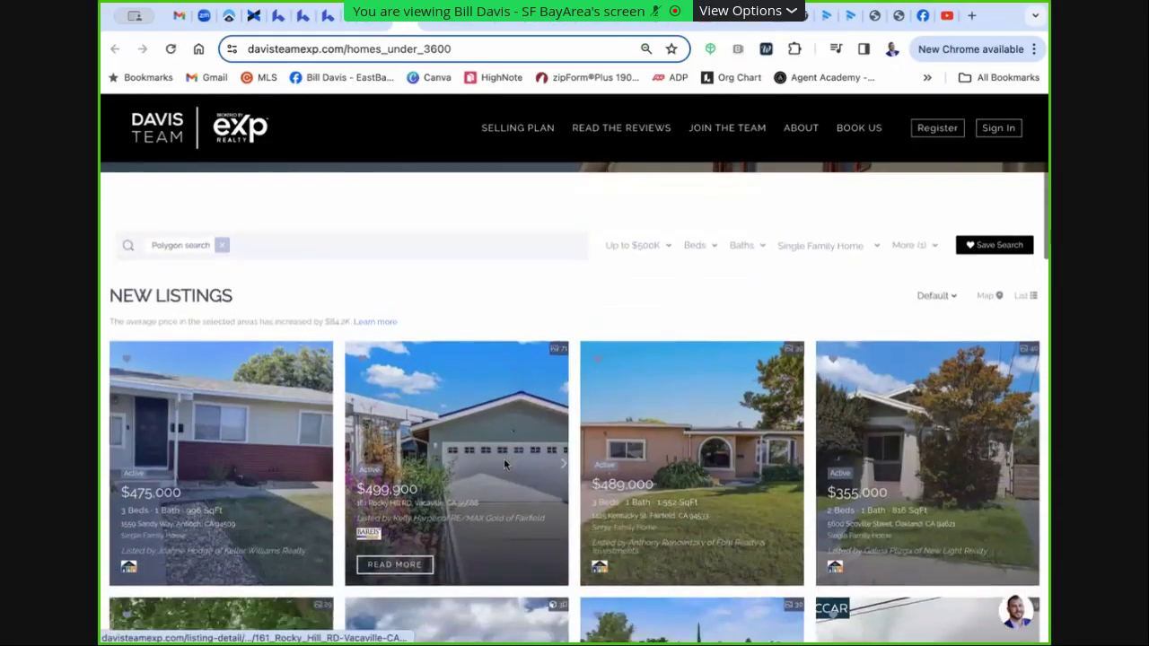
pyautogui.scroll(-1, 581, 468)
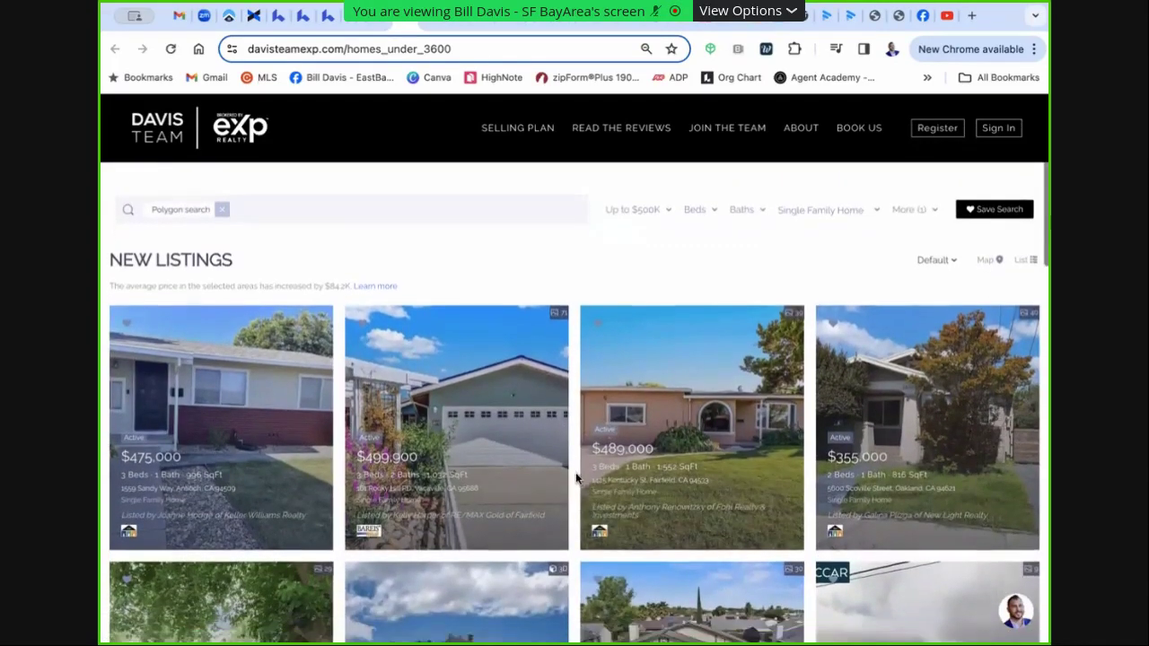
pyautogui.scroll(-3, 577, 478)
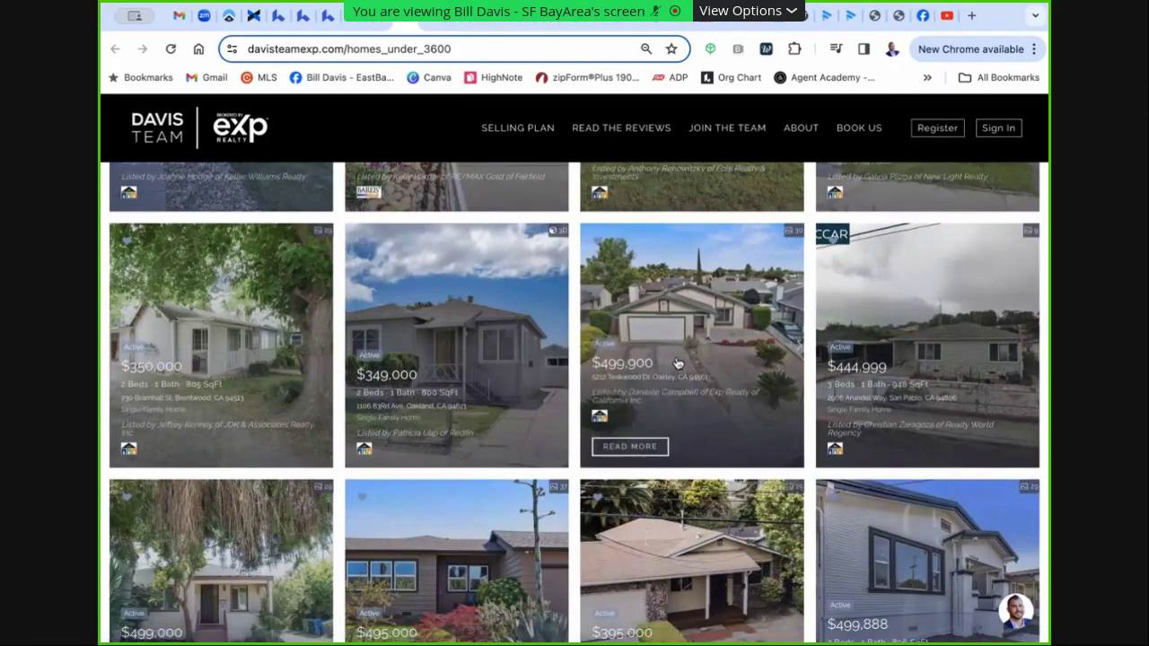
pyautogui.click(656, 270)
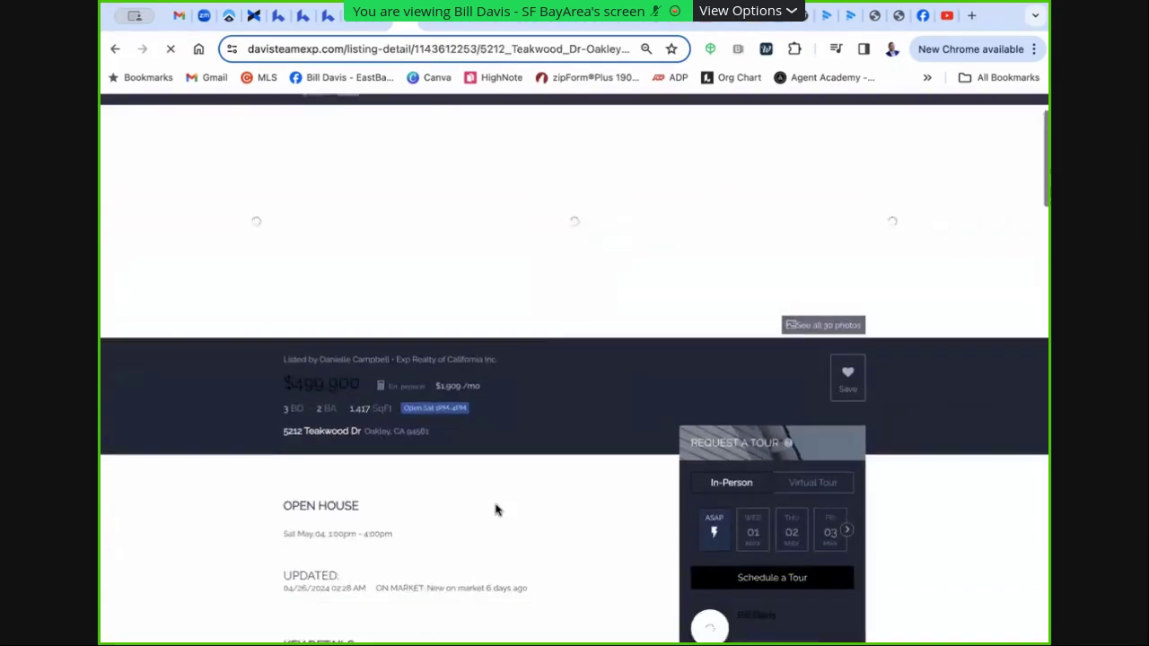
pyautogui.scroll(-3, 498, 505)
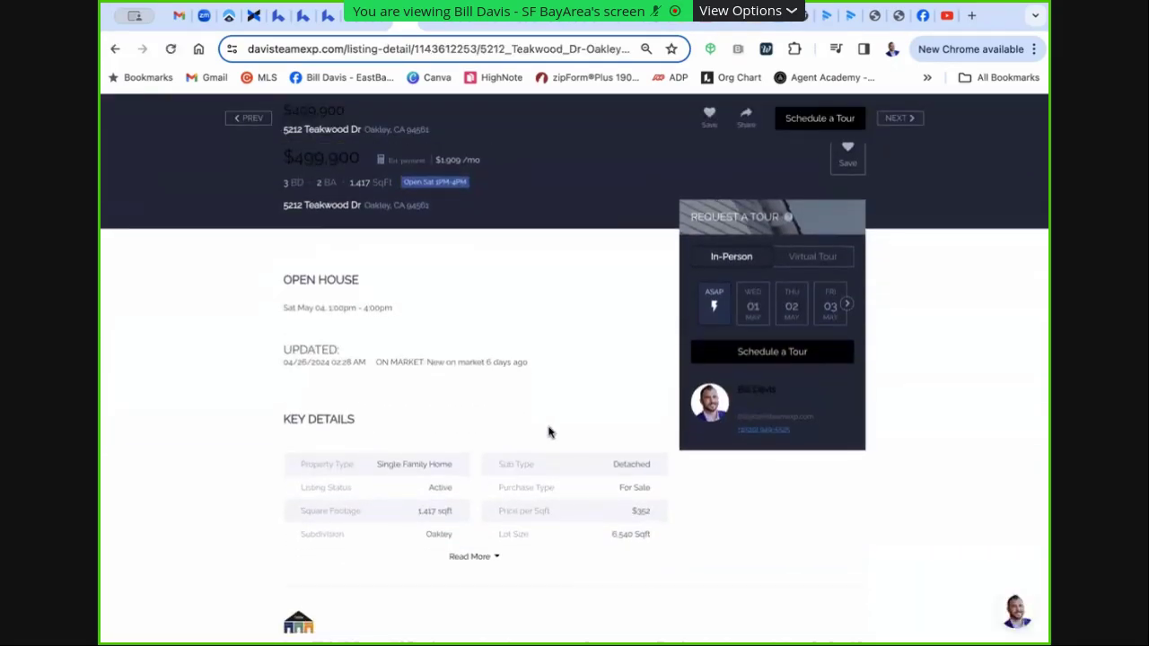
pyautogui.scroll(3, 559, 386)
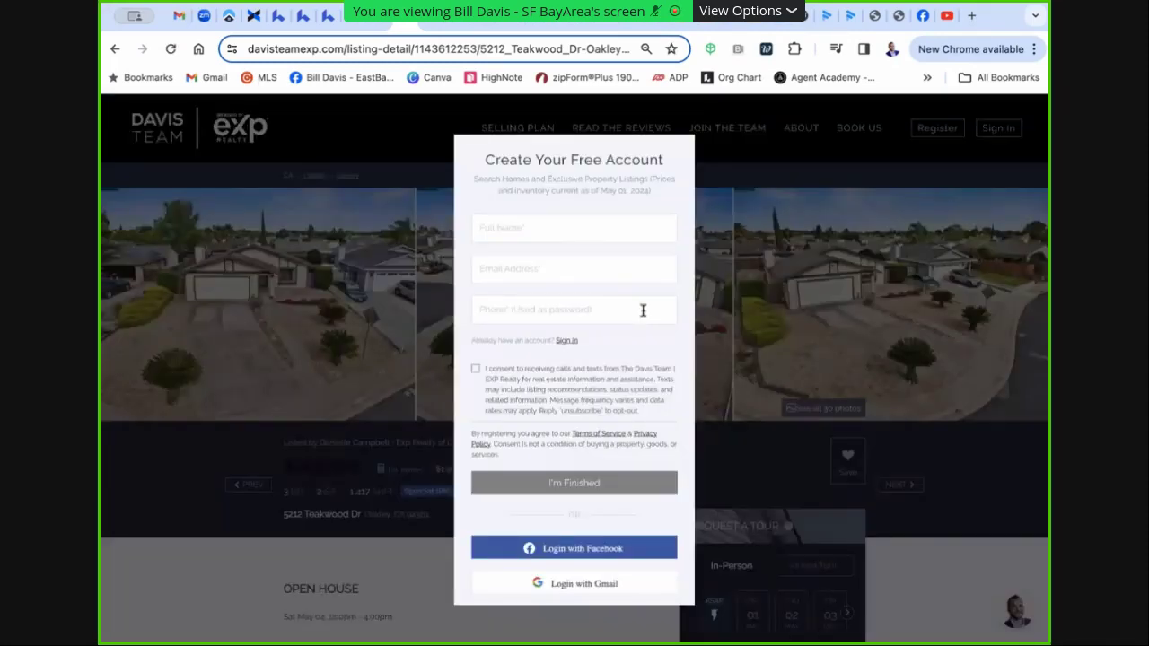
# Examine the registration pop-up's name and email fields, heading and consent text without filling anything in
pyautogui.click(510, 231)
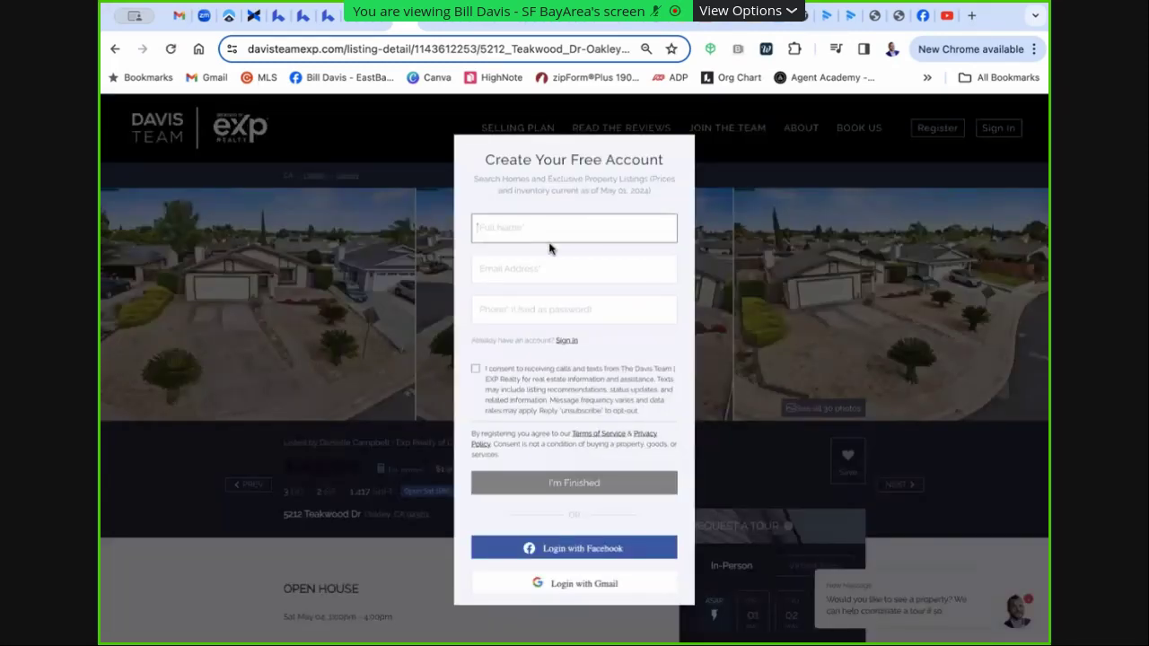
pyautogui.click(514, 268)
pyautogui.moveTo(494, 159); pyautogui.dragTo(647, 191)
pyautogui.moveTo(628, 422); pyautogui.dragTo(586, 395)
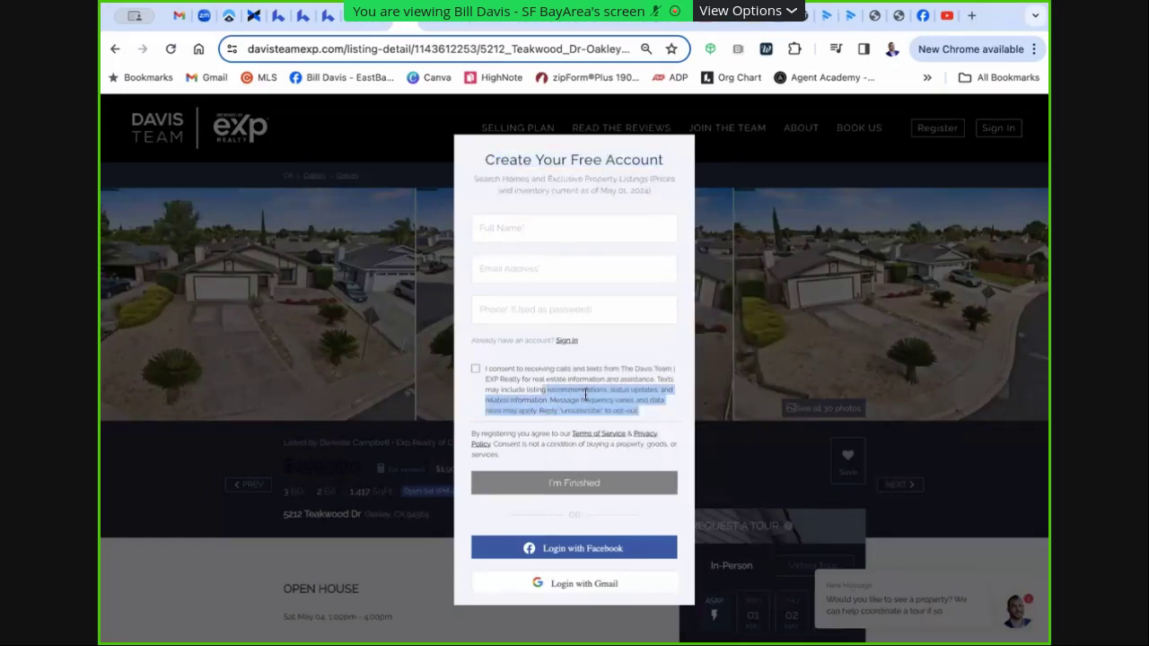
pyautogui.click(639, 378)
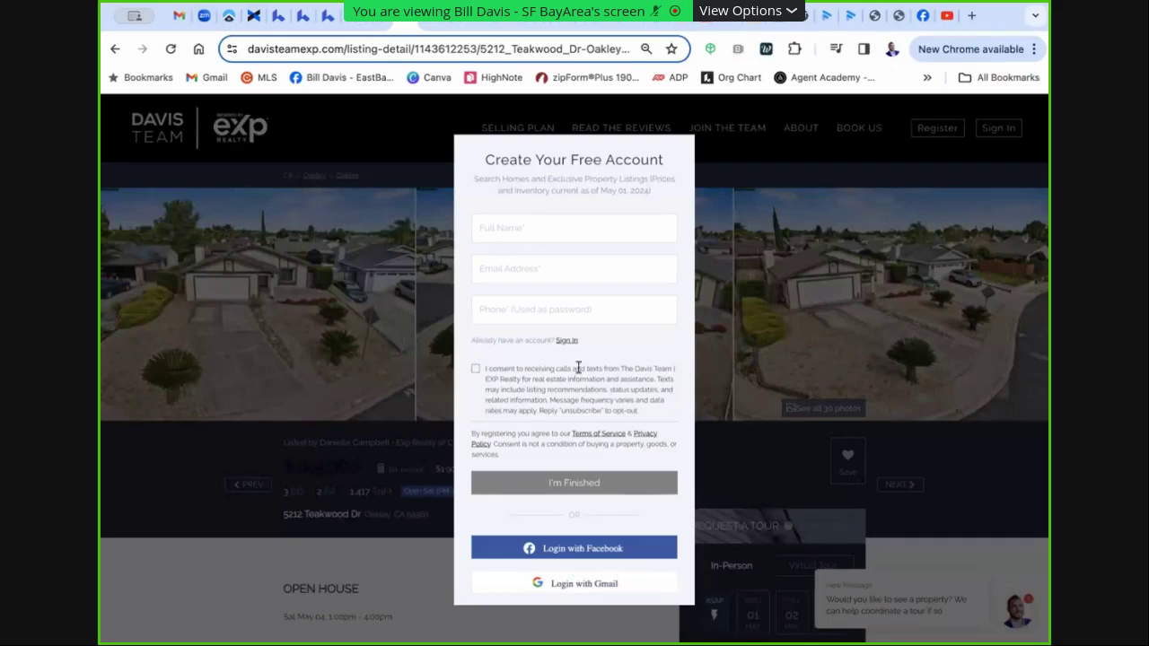
# Switch to the Lofty CRM and open the Team Smart Plans list in its settings
pyautogui.click(282, 16)
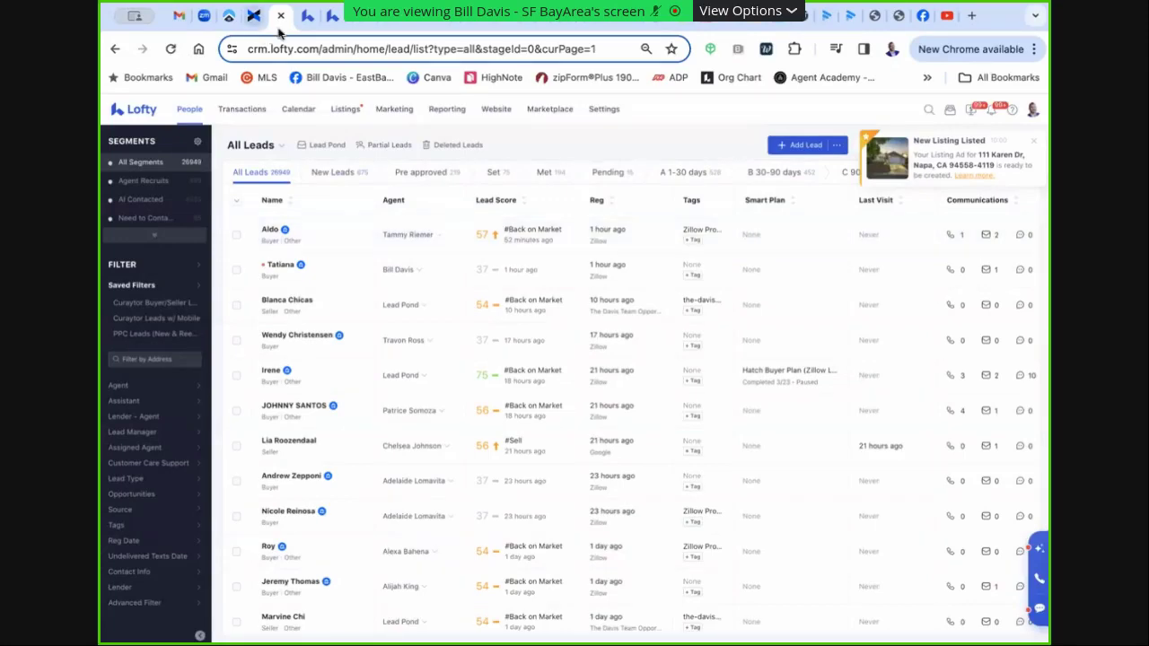
pyautogui.click(307, 15)
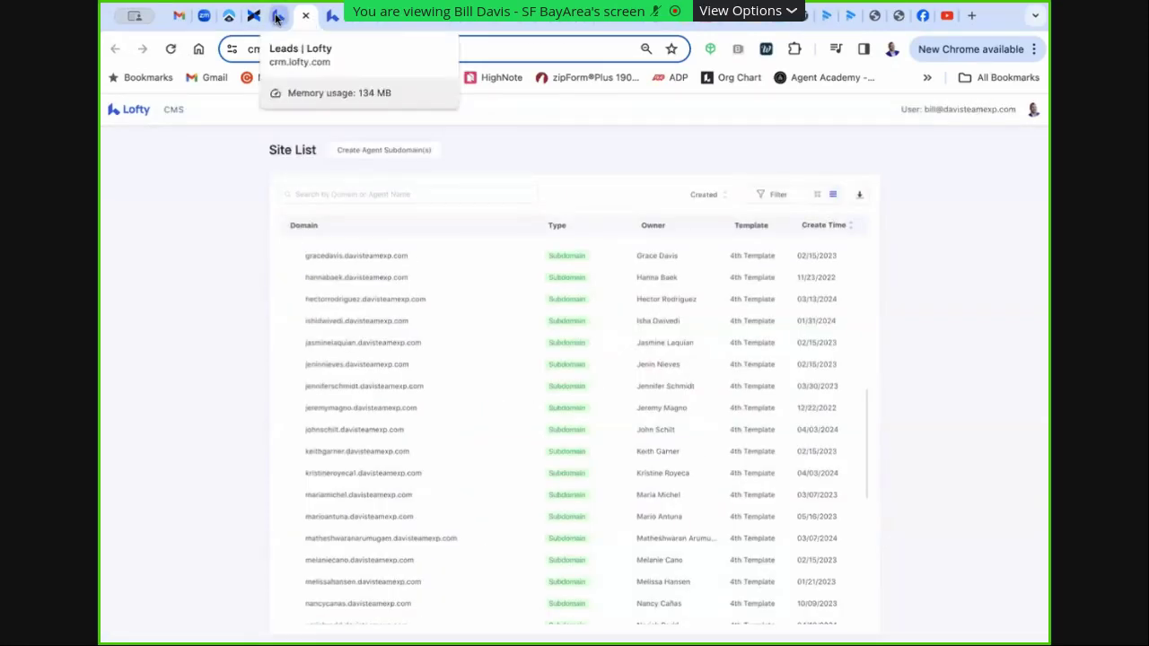
pyautogui.click(271, 16)
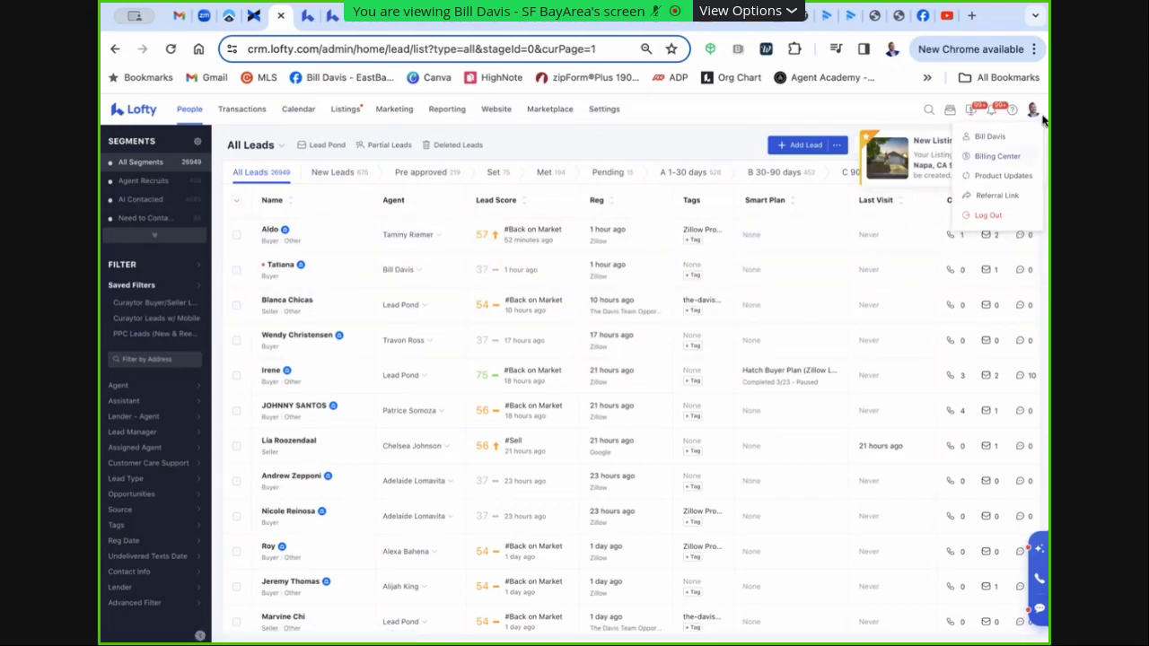
pyautogui.click(993, 138)
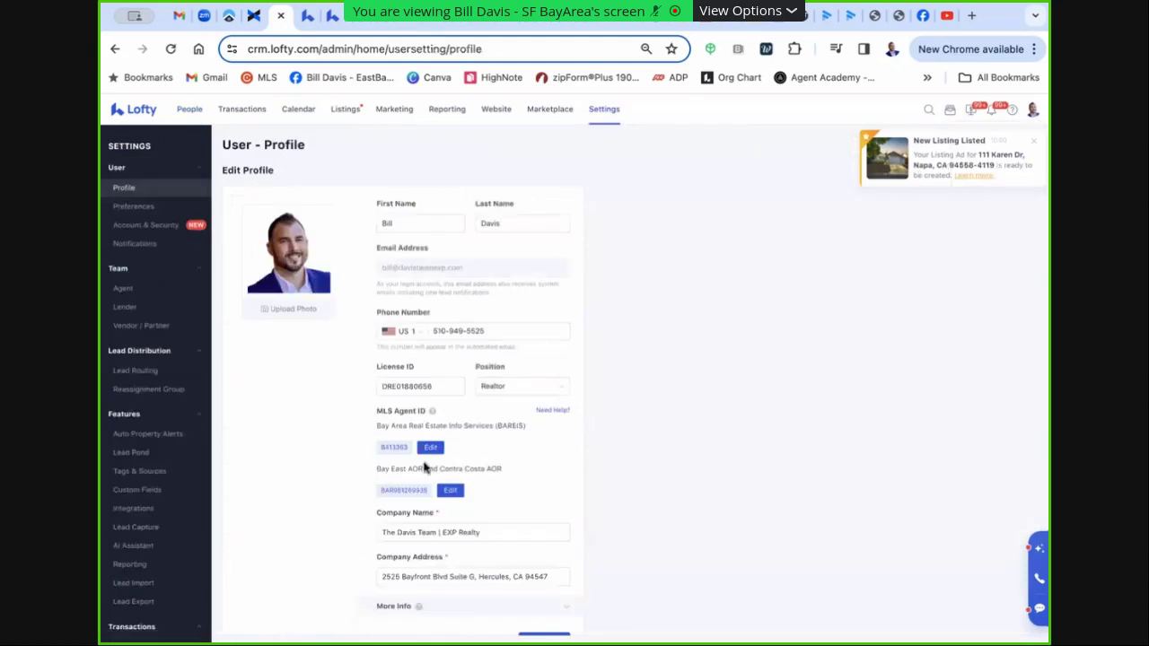
pyautogui.scroll(-2, 133, 482)
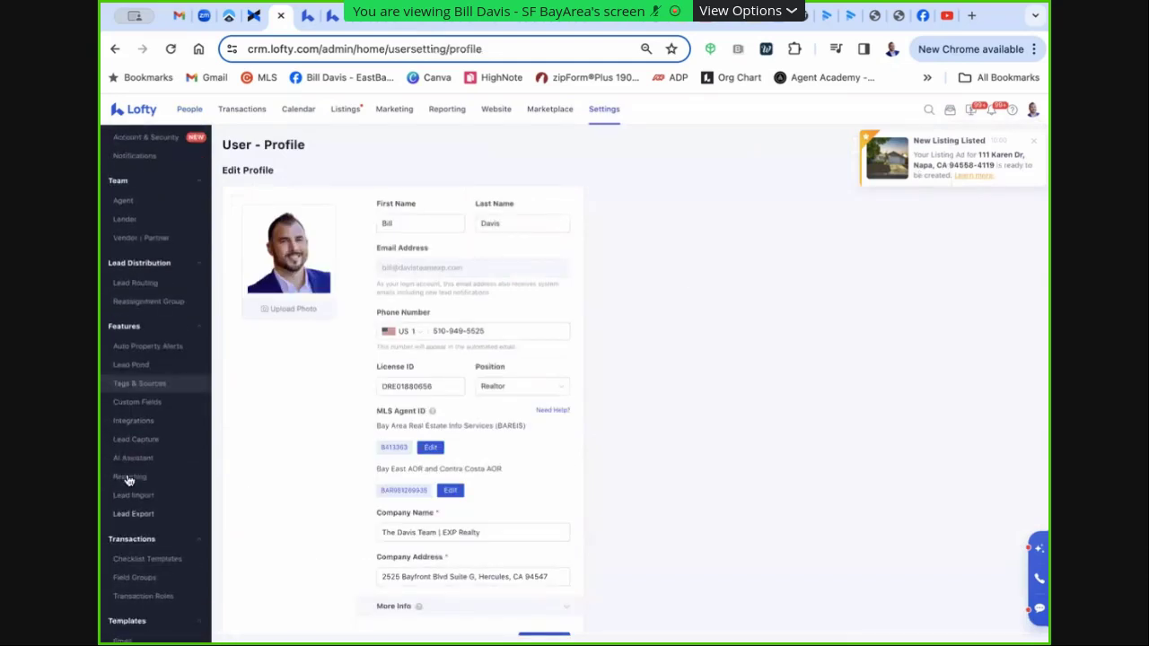
pyautogui.scroll(-2, 135, 503)
pyautogui.click(135, 555)
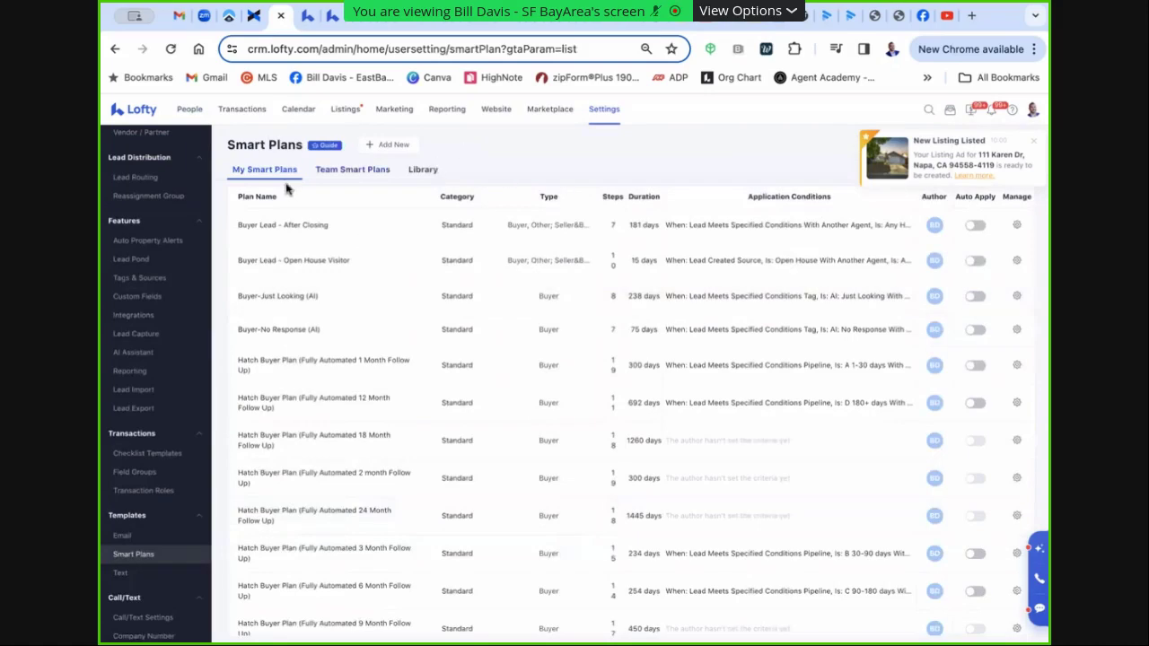
pyautogui.click(372, 174)
# Look through pages 1 to 3 of the team smart plans and the smart plan report for lead follow-up plans
pyautogui.scroll(-5, 377, 384)
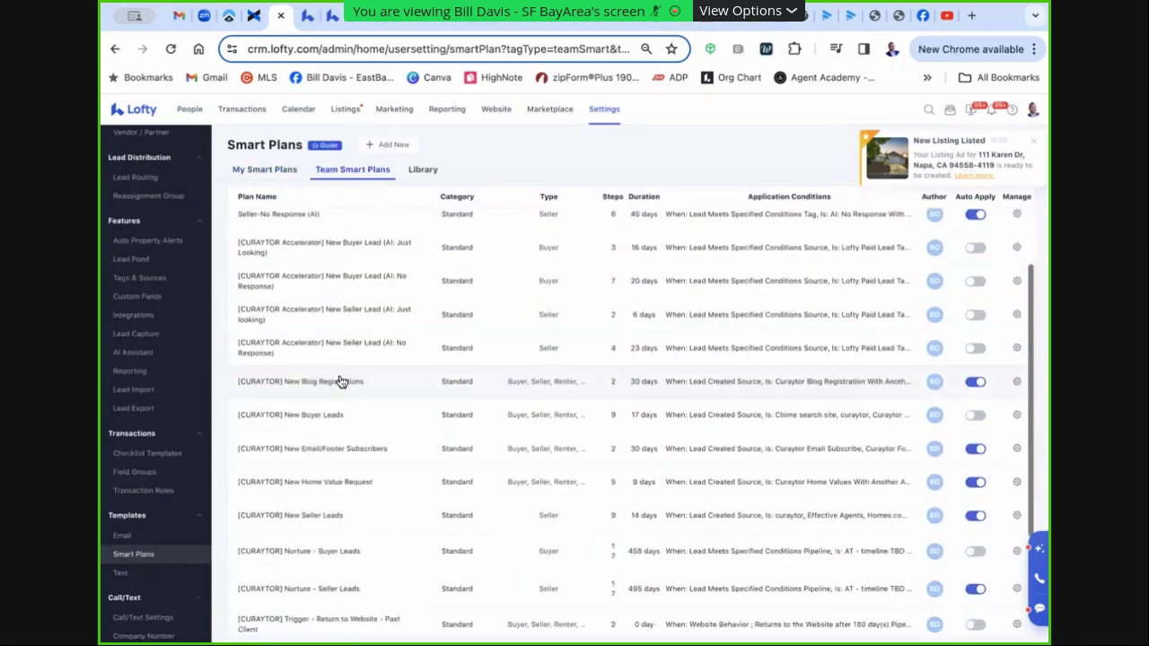
pyautogui.scroll(-10, 339, 380)
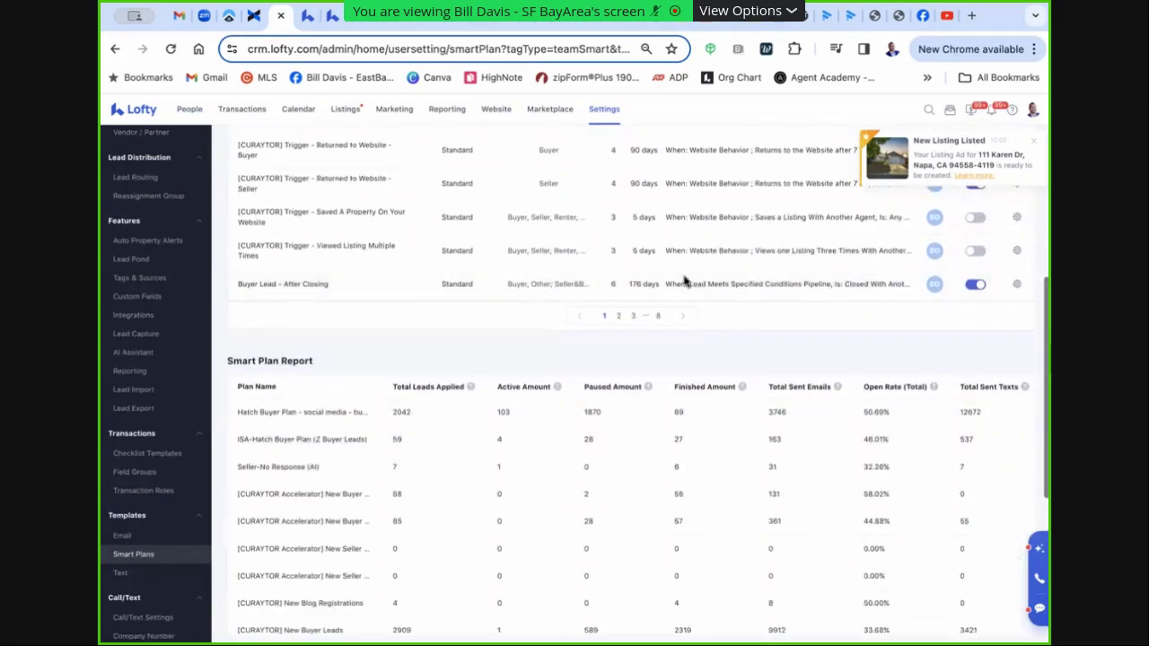
pyautogui.click(619, 317)
pyautogui.scroll(-5, 628, 359)
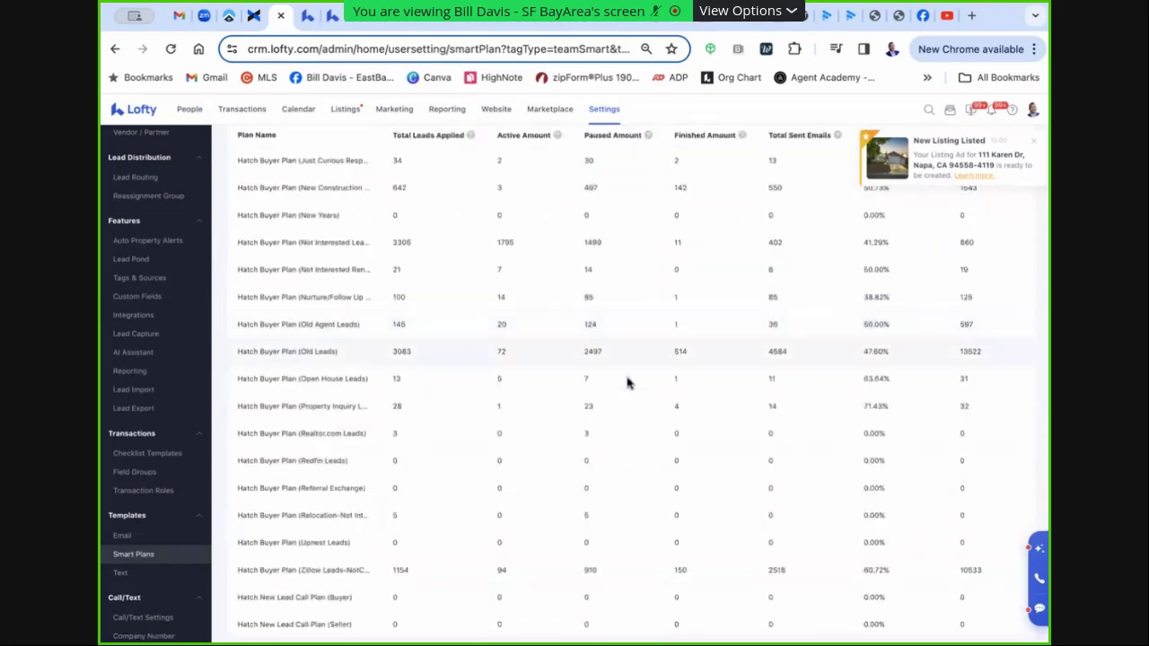
pyautogui.scroll(2, 310, 351)
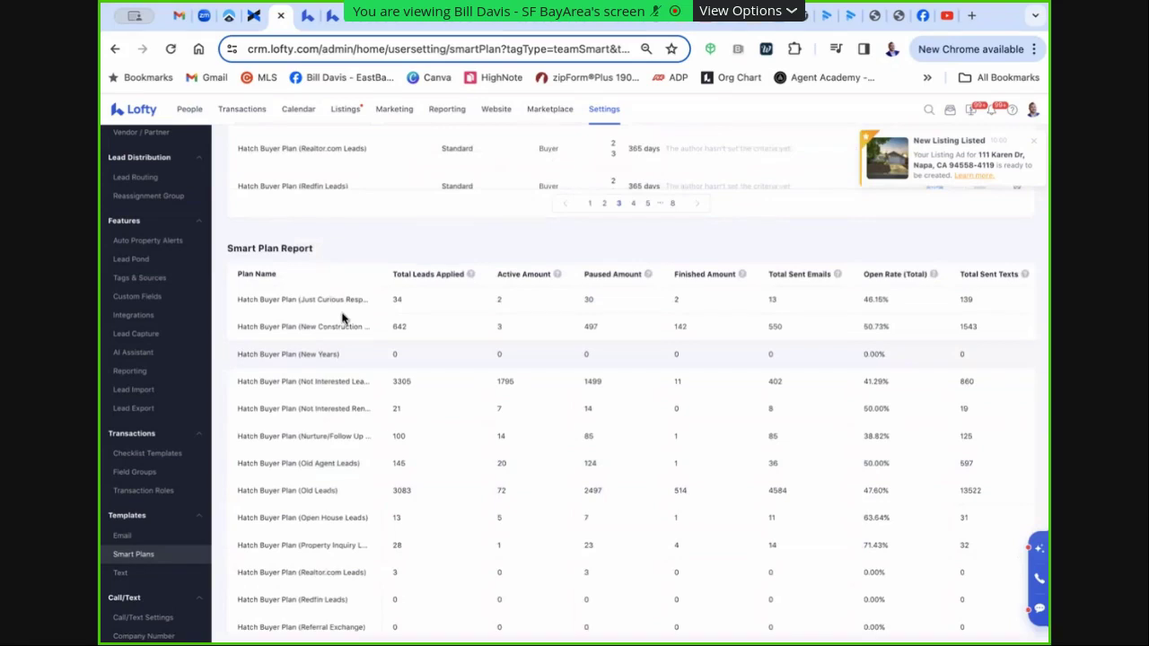
pyautogui.scroll(-1, 344, 349)
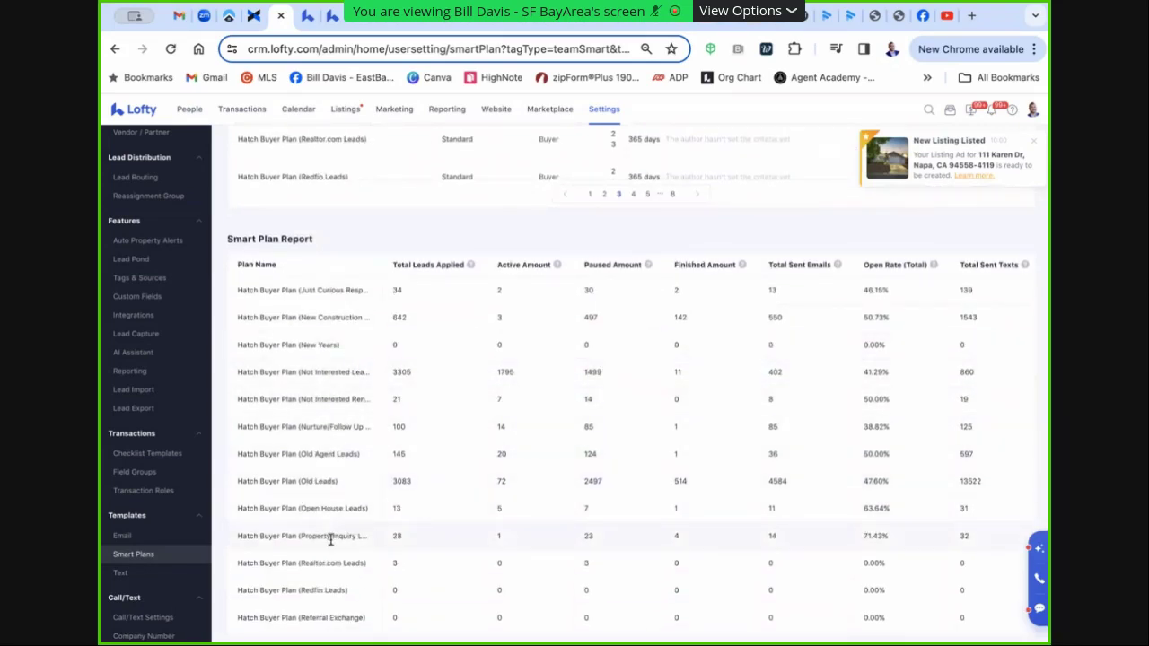
pyautogui.scroll(4, 365, 270)
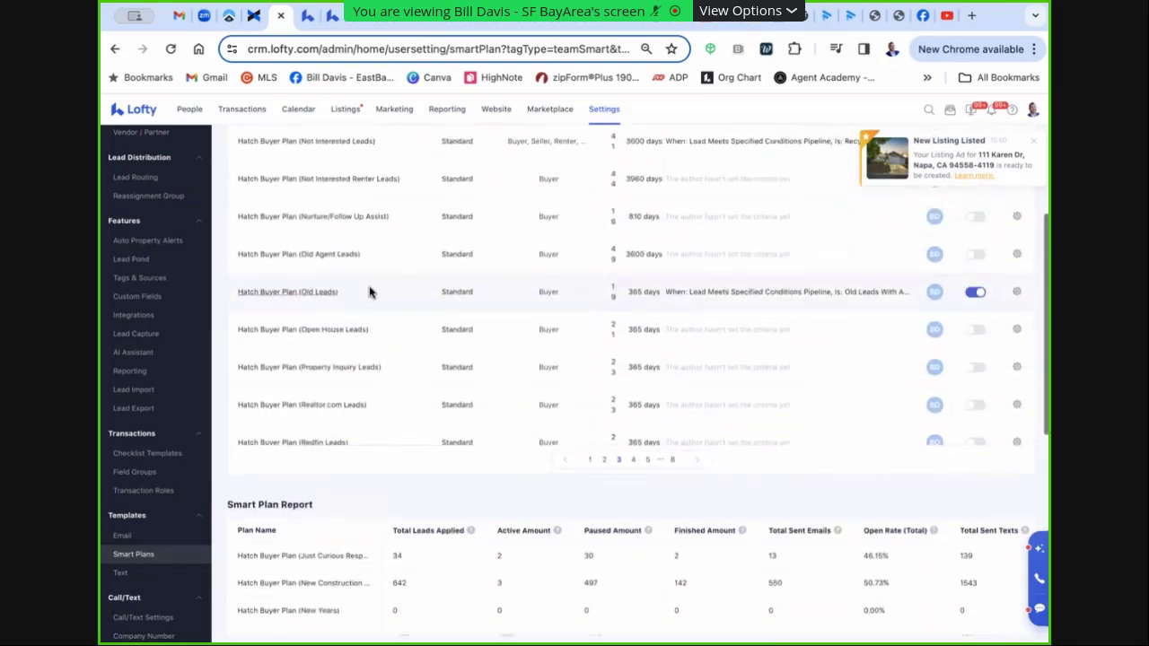
pyautogui.scroll(1, 369, 292)
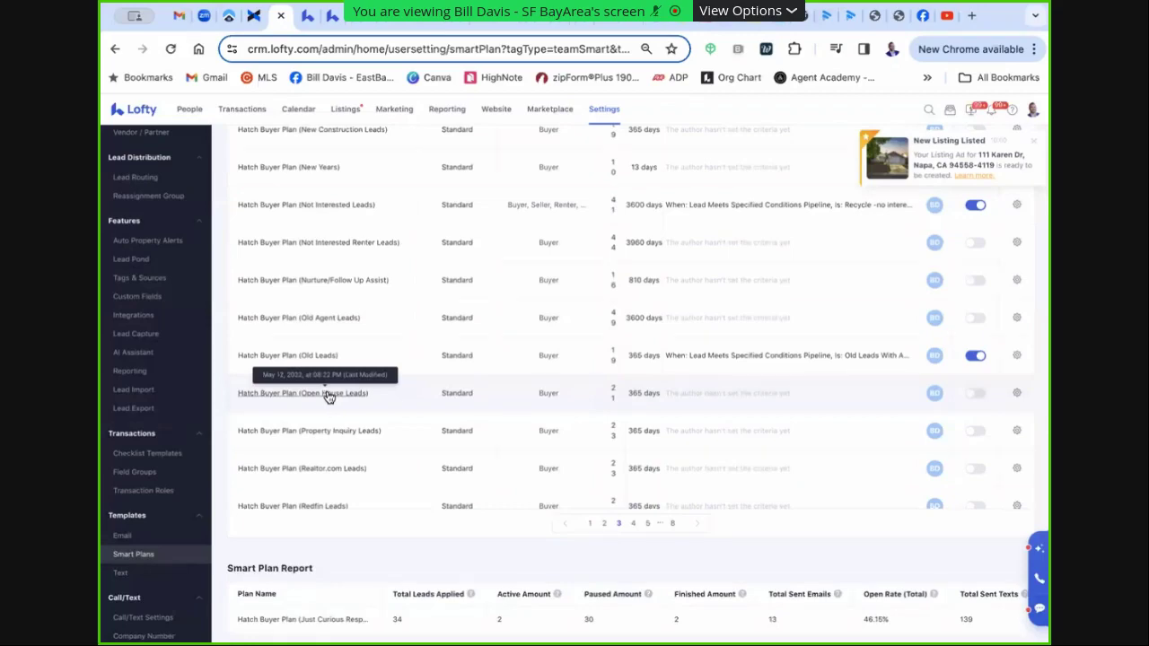
# Preview the Hatch Buyer Plan (Open House Leads) and read its automated messages through the 6 minute family text
pyautogui.click(329, 395)
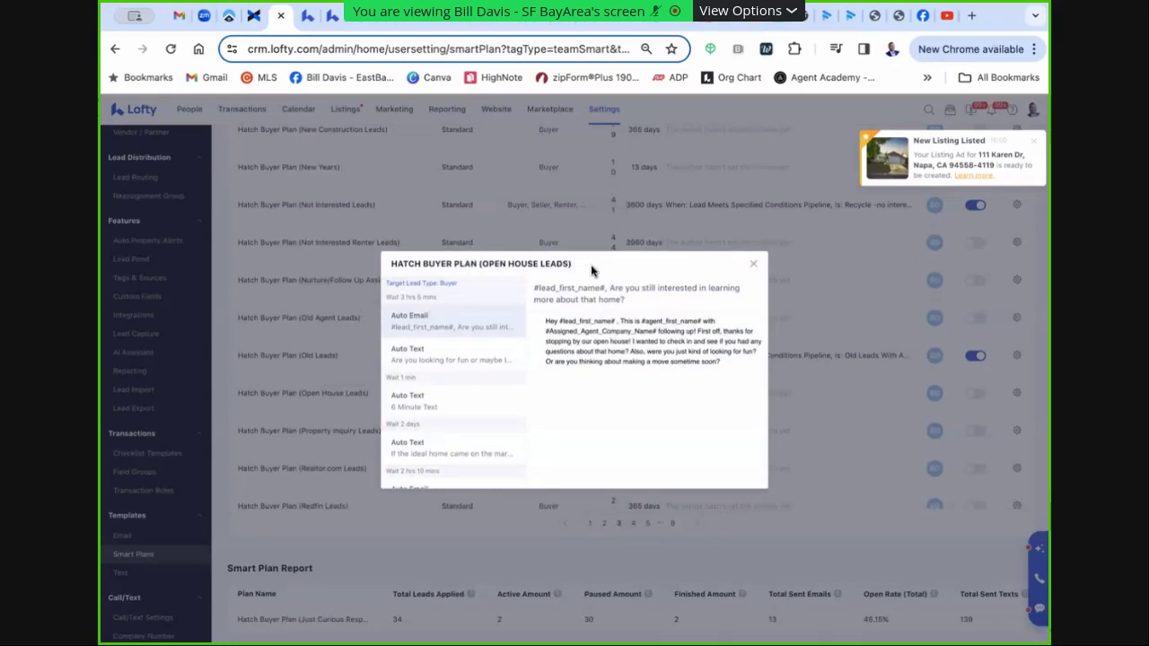
pyautogui.scroll(-1, 458, 388)
pyautogui.scroll(-3, 460, 388)
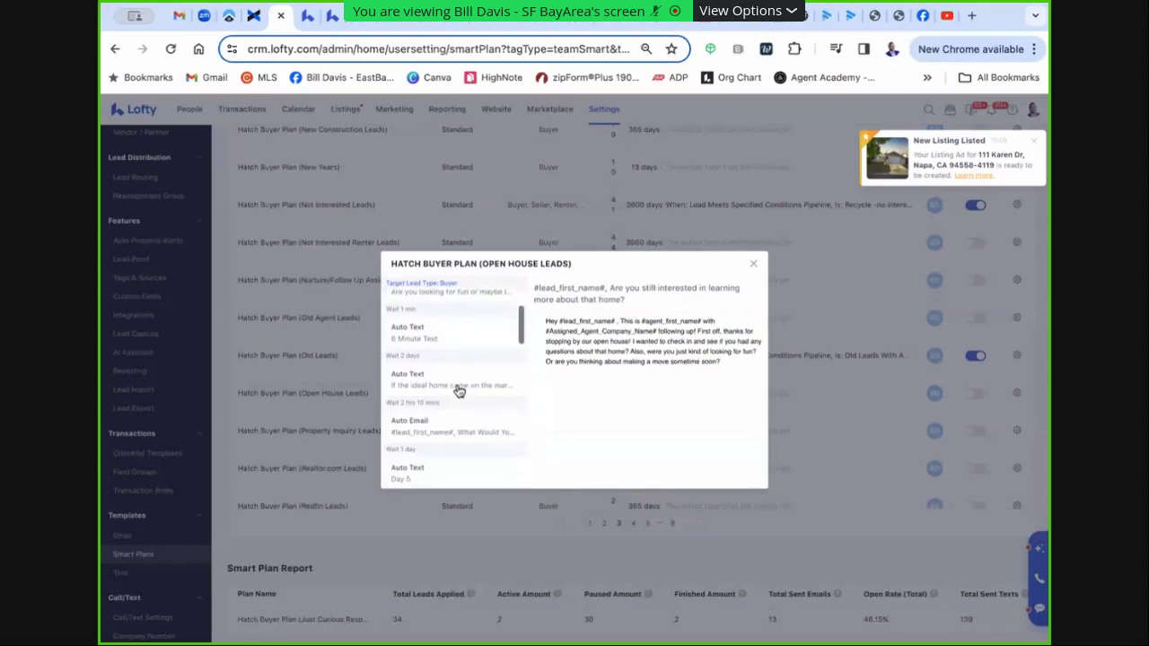
pyautogui.scroll(-2, 467, 359)
pyautogui.click(465, 328)
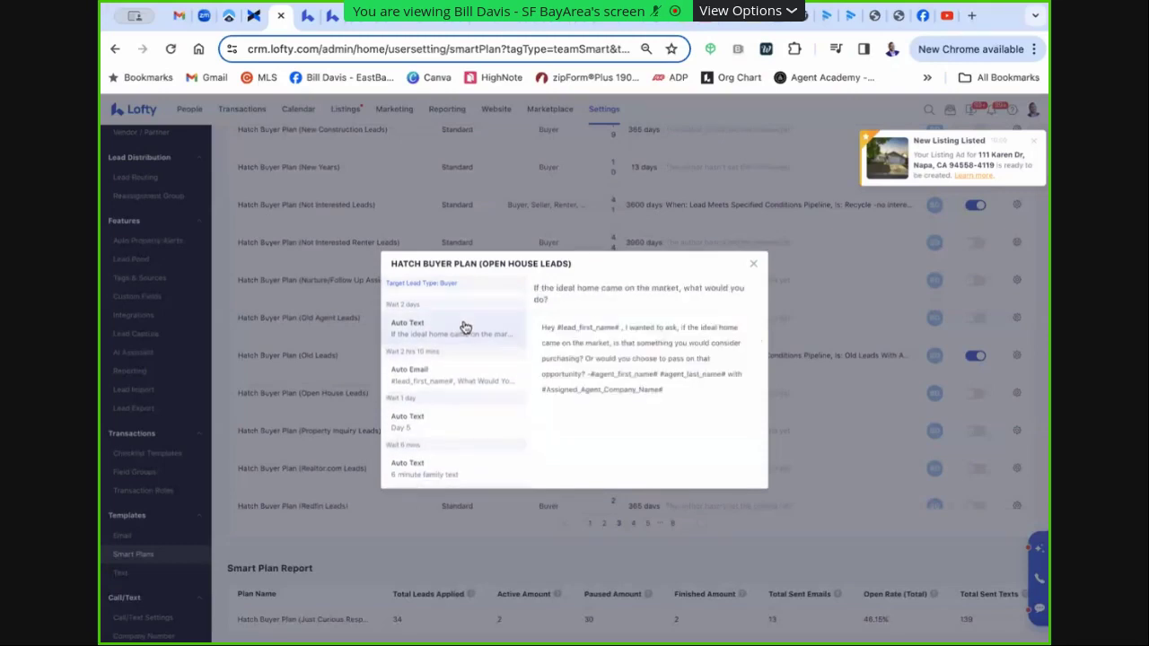
pyautogui.click(457, 379)
pyautogui.click(445, 422)
pyautogui.click(446, 472)
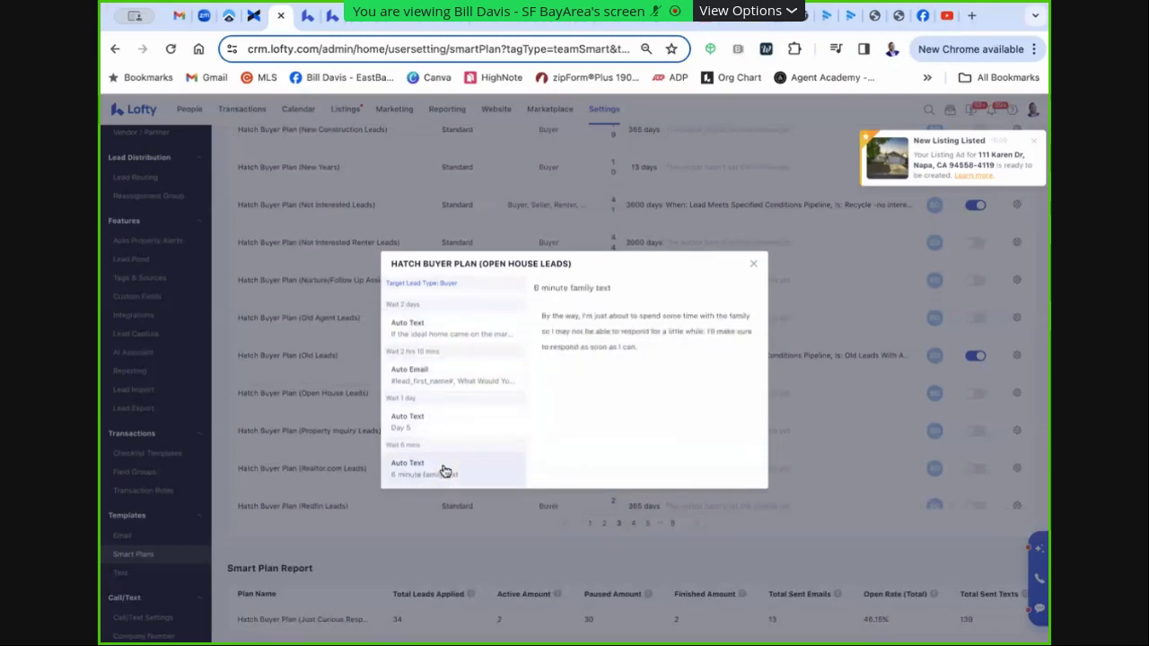
pyautogui.scroll(5, 449, 422)
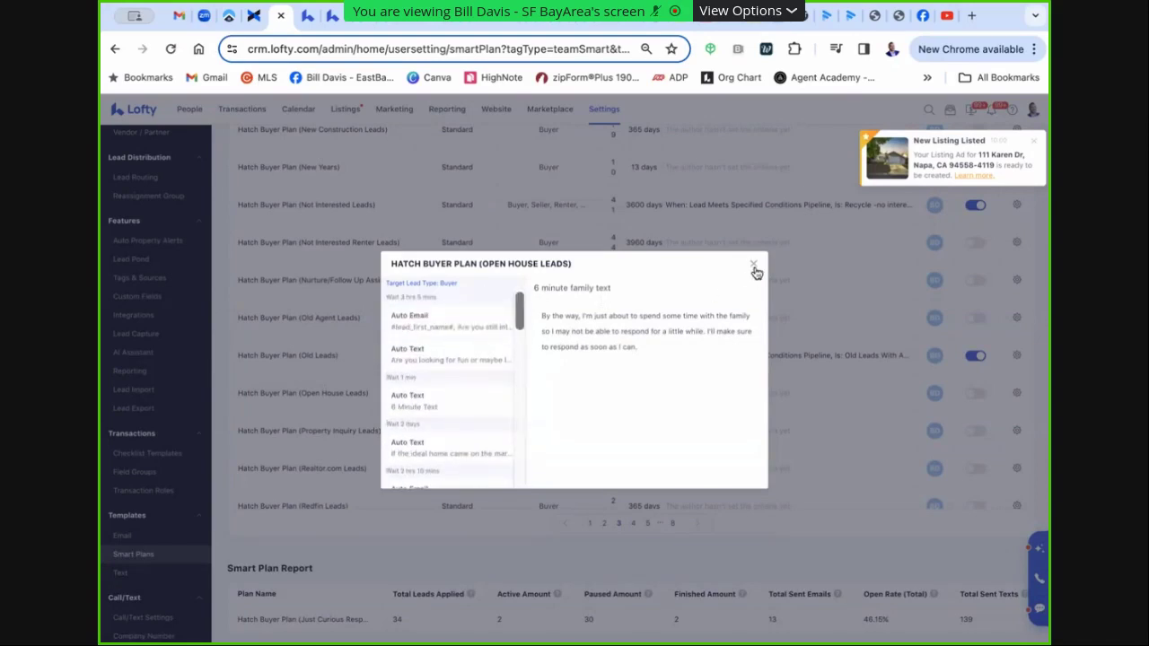
# Close the plan preview, check the remaining plans on page 3 and browse the Hatch Seller Plans on page 4
pyautogui.click(318, 519)
pyautogui.scroll(-1, 316, 443)
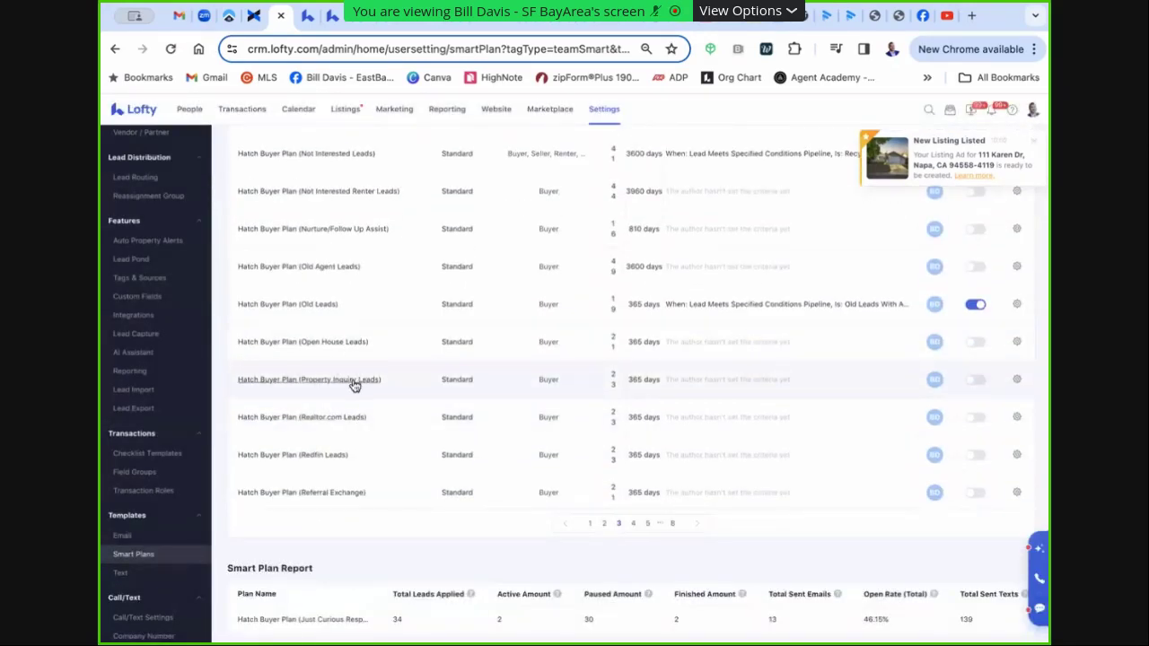
pyautogui.scroll(4, 355, 387)
pyautogui.scroll(-9, 365, 392)
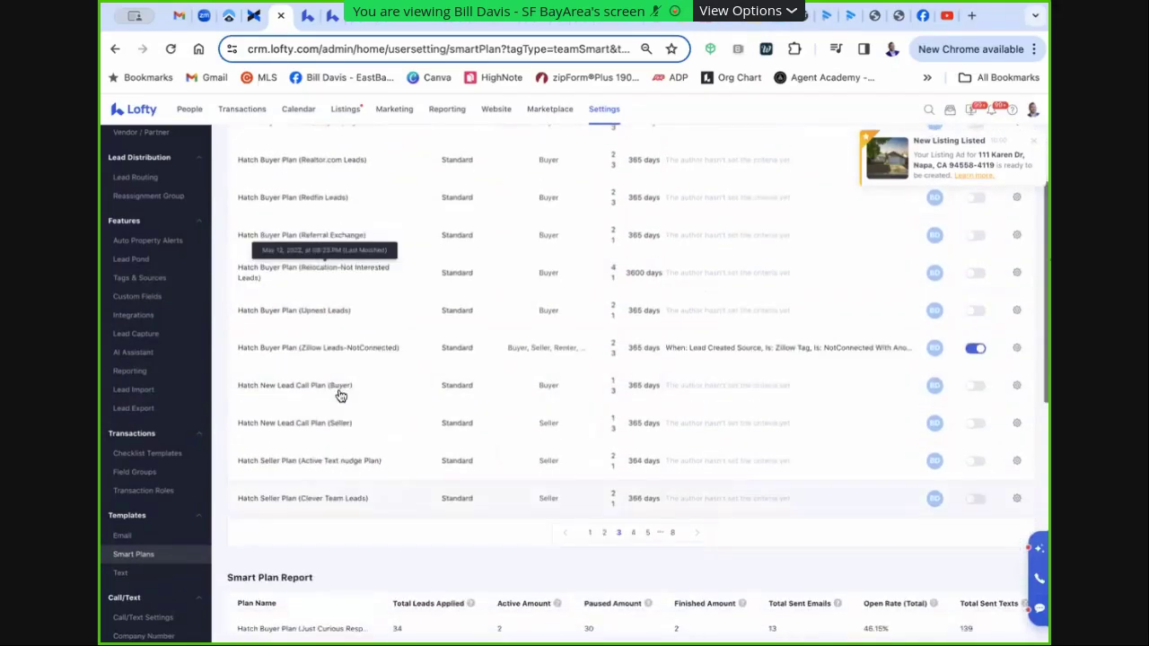
pyautogui.click(632, 535)
pyautogui.scroll(-7, 516, 491)
pyautogui.scroll(12, 439, 431)
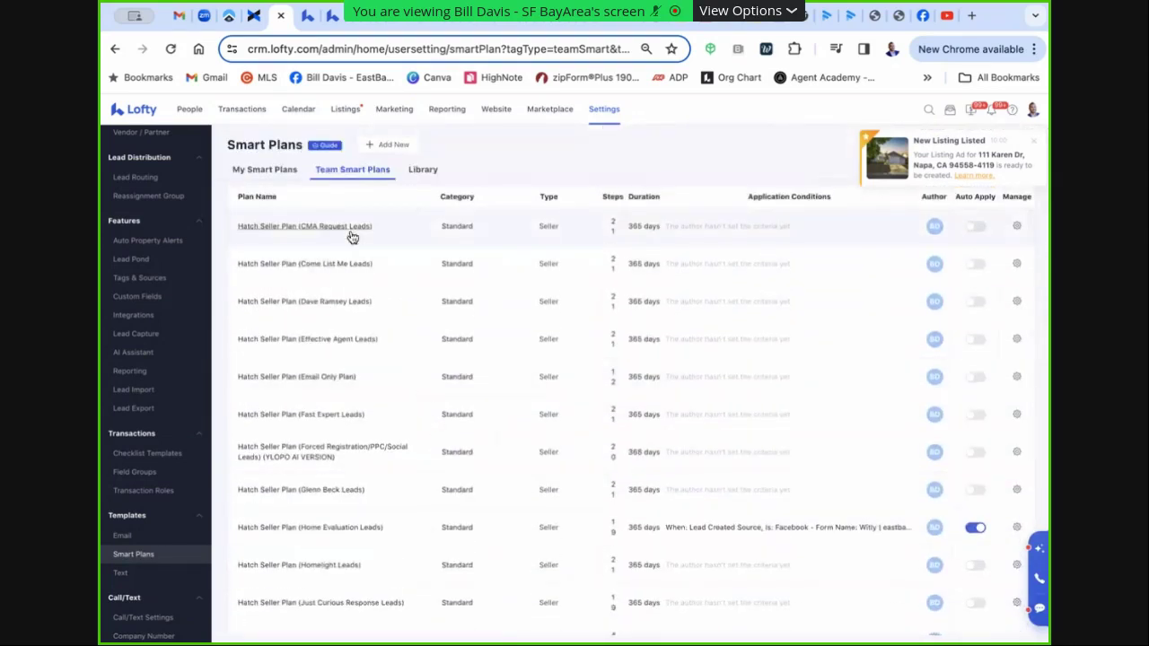
pyautogui.scroll(-5, 421, 472)
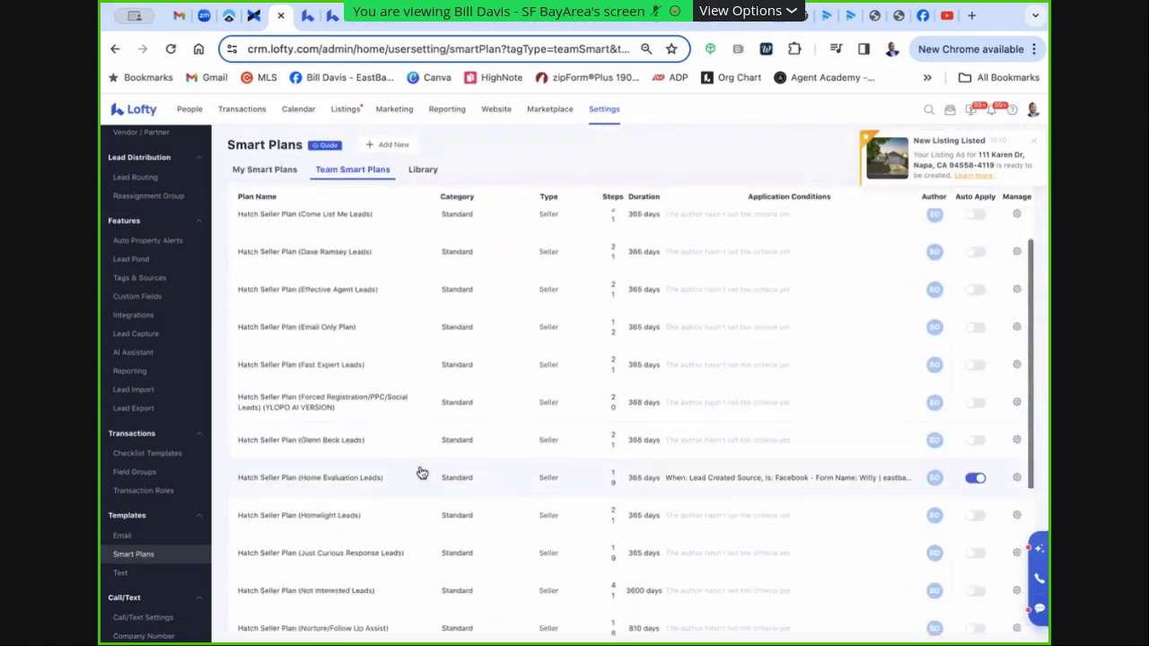
# Go back to page 2 of the team smart plans and open the Hatch Buyer Plan (Forced Registration/PPC/Social Leads) for editing
pyautogui.scroll(-2, 438, 463)
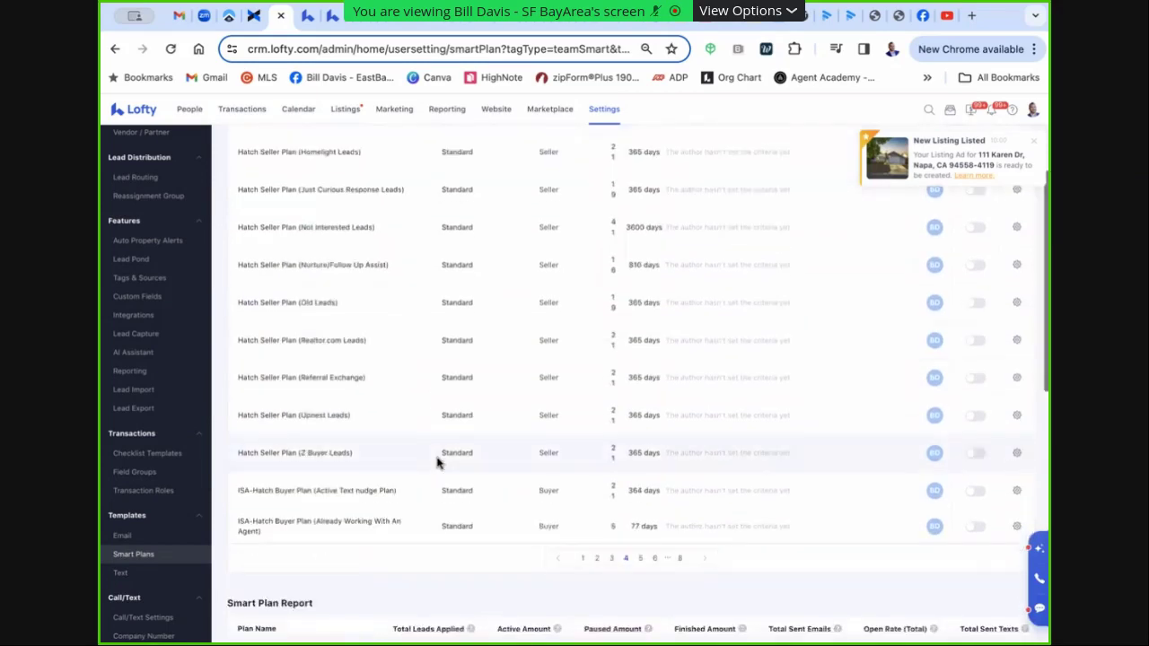
pyautogui.click(598, 562)
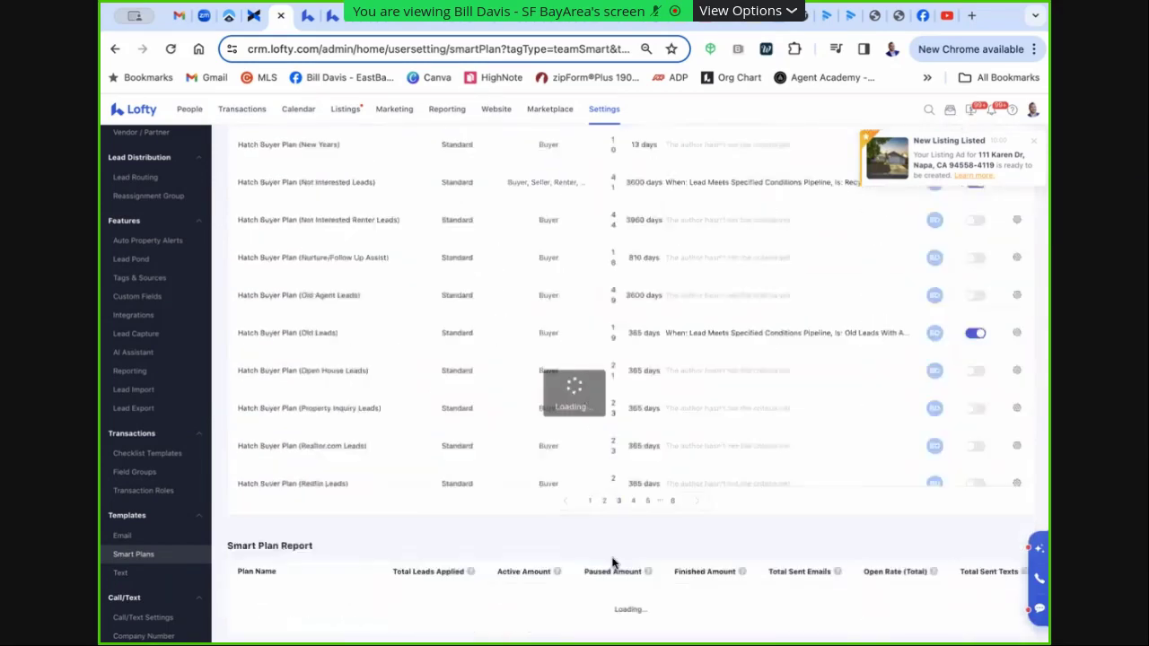
pyautogui.scroll(-4, 578, 560)
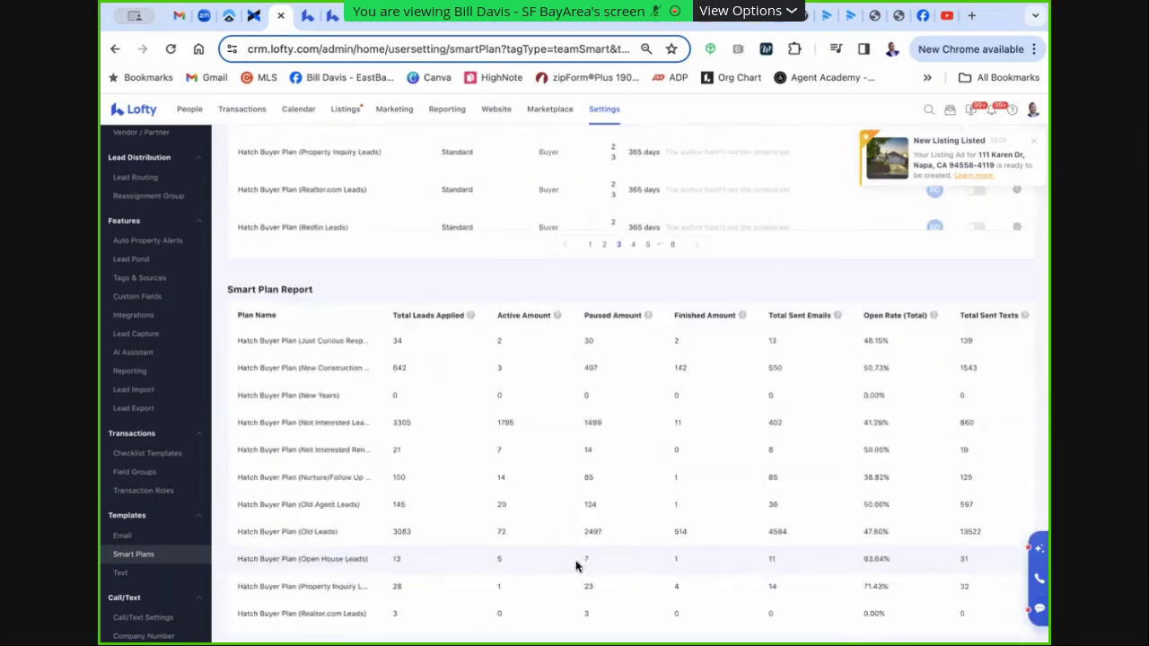
pyautogui.click(595, 246)
pyautogui.scroll(2, 422, 341)
pyautogui.scroll(3, 446, 410)
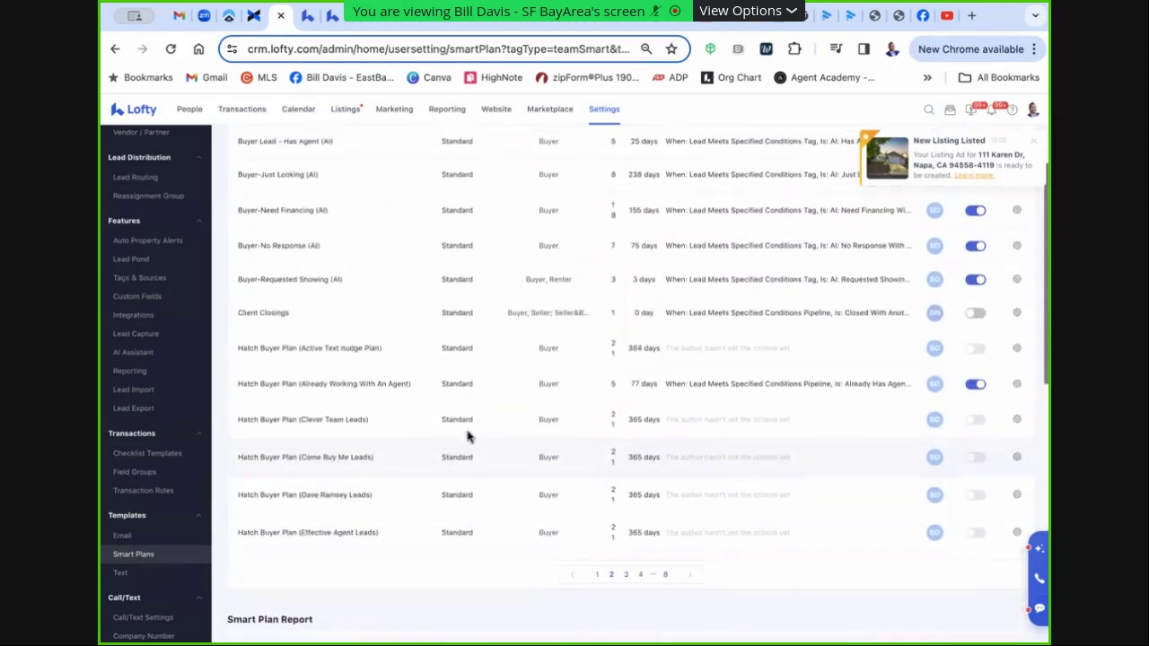
pyautogui.scroll(-5, 411, 405)
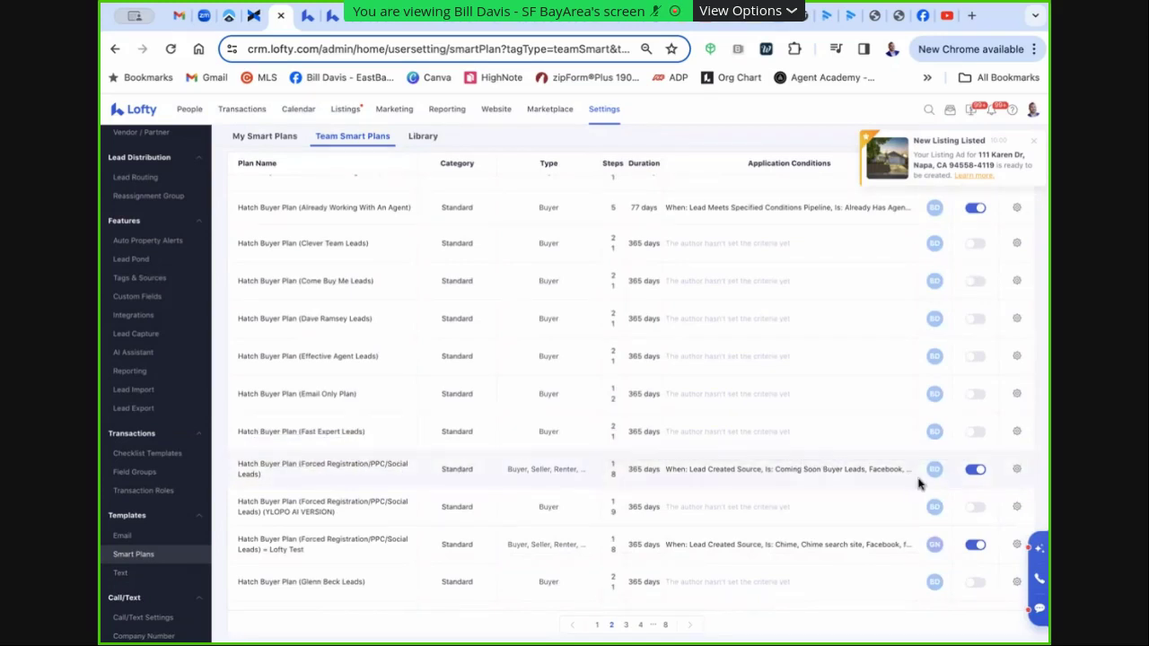
pyautogui.click(1019, 473)
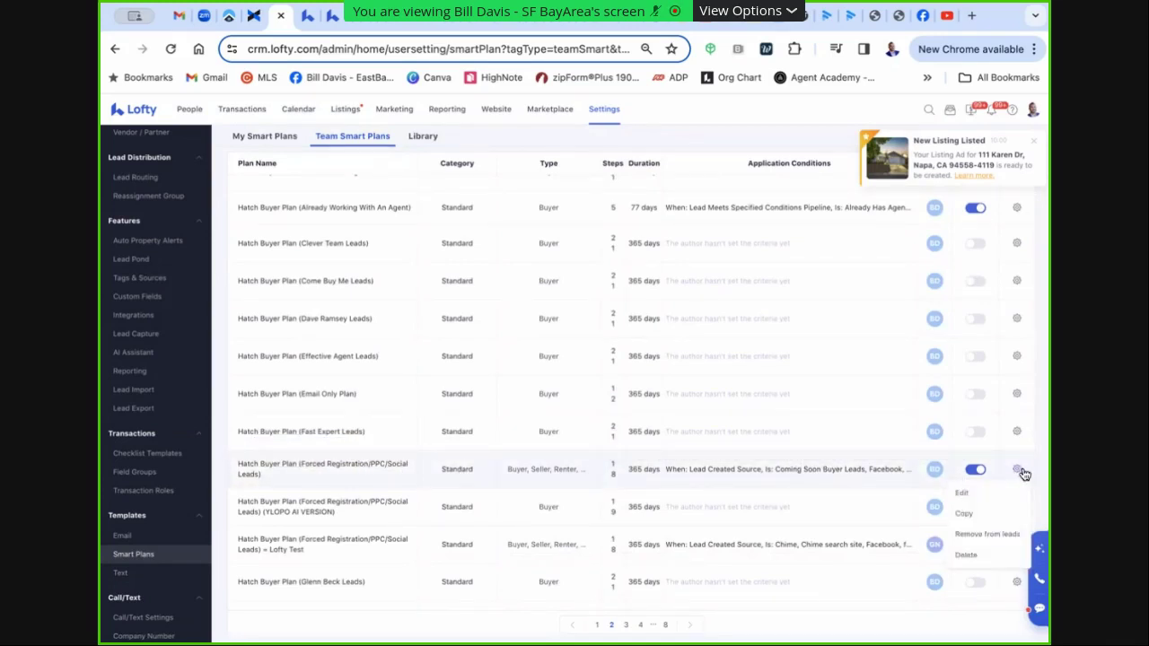
pyautogui.click(977, 494)
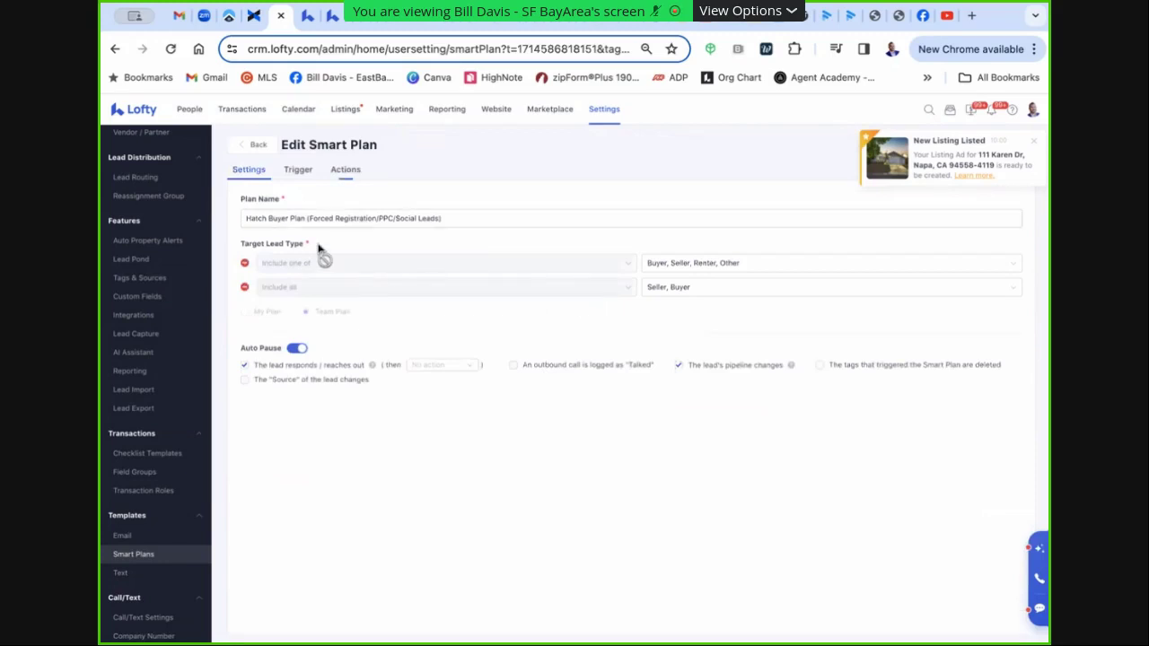
# View the plan's triggers and look over the standard trigger types available for an additional trigger without adding one
pyautogui.click(299, 170)
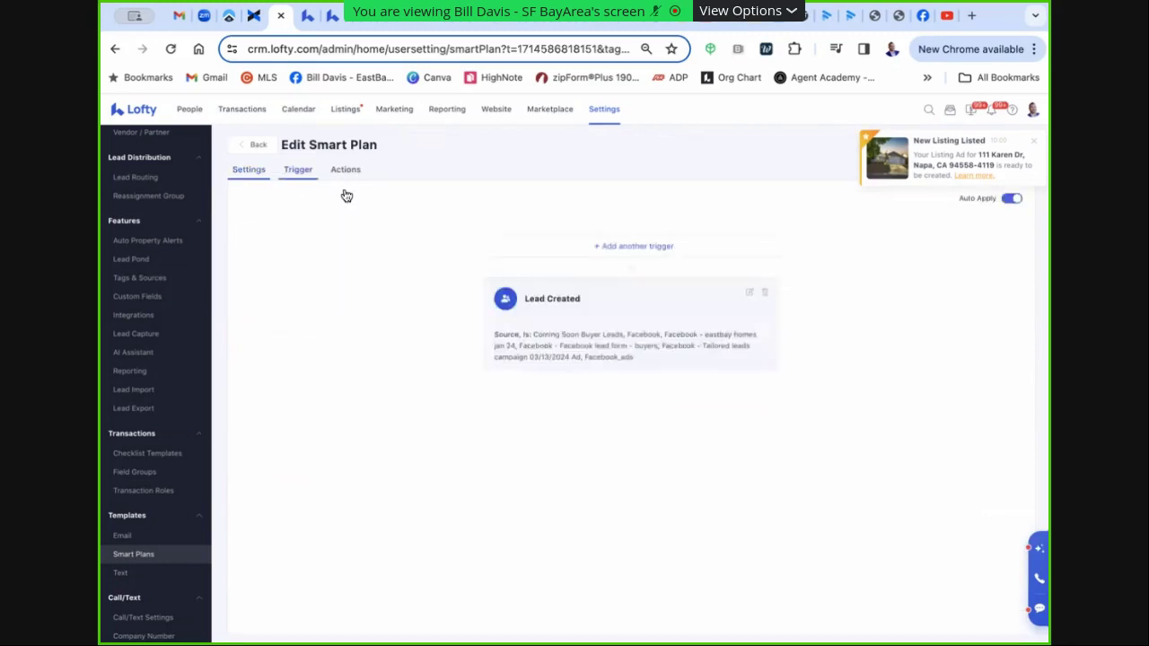
pyautogui.click(588, 248)
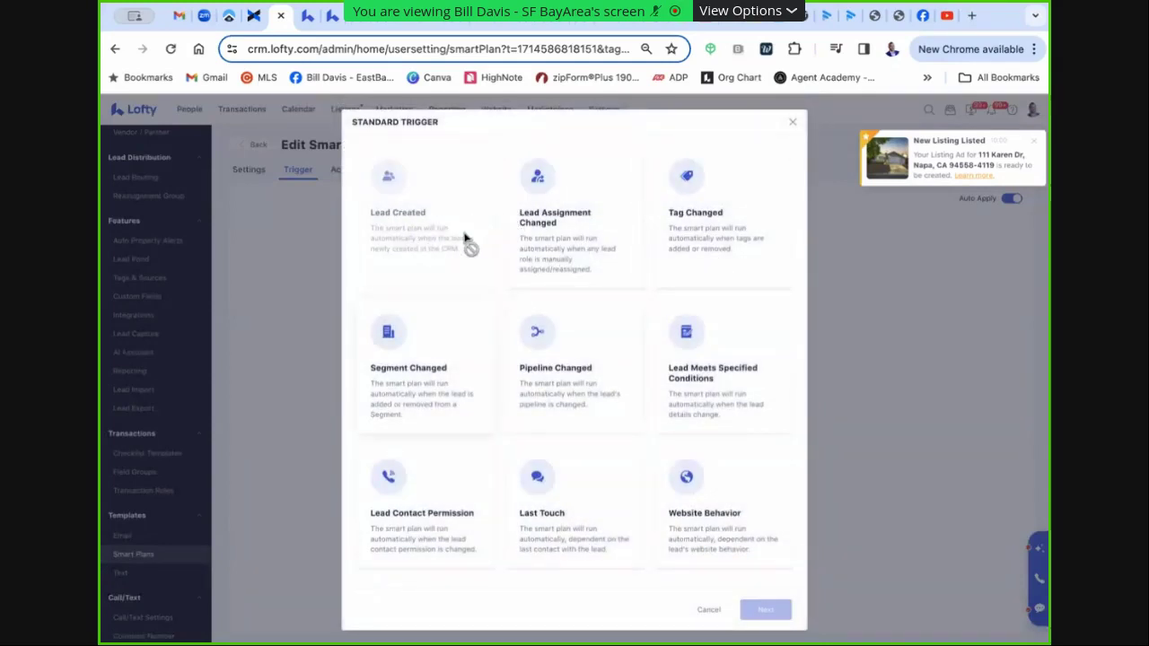
pyautogui.click(709, 611)
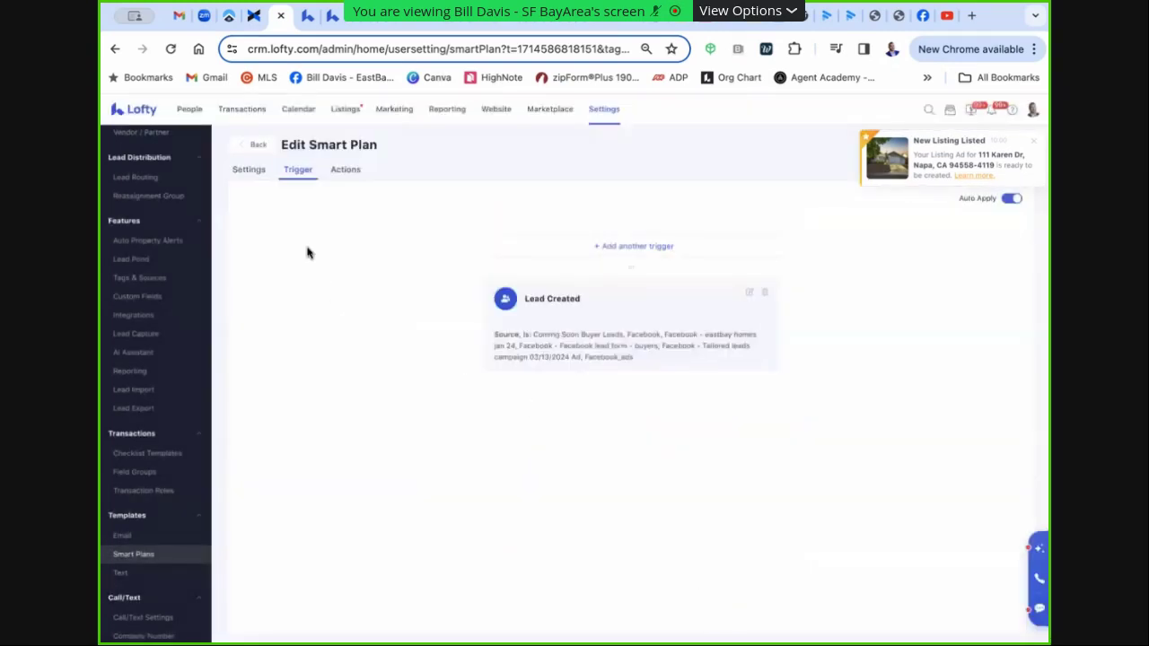
# Inspect the Lead Created trigger's condition fields, search its Source values for "we", and close the conditions without saving
pyautogui.click(750, 294)
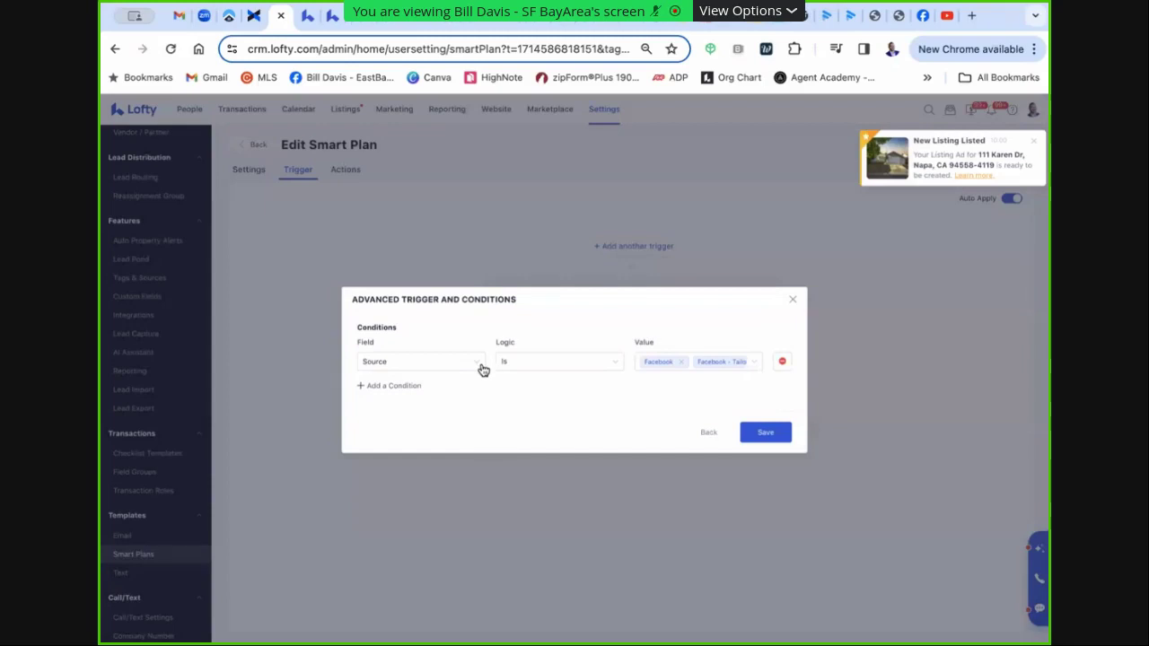
pyautogui.click(482, 364)
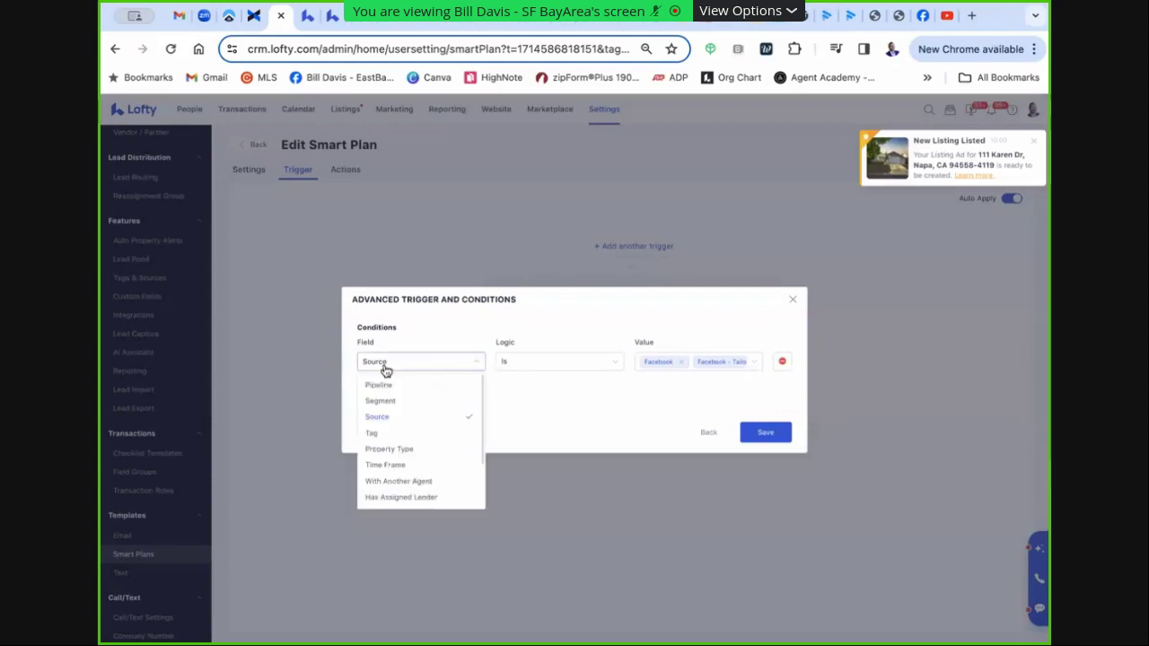
pyautogui.click(410, 425)
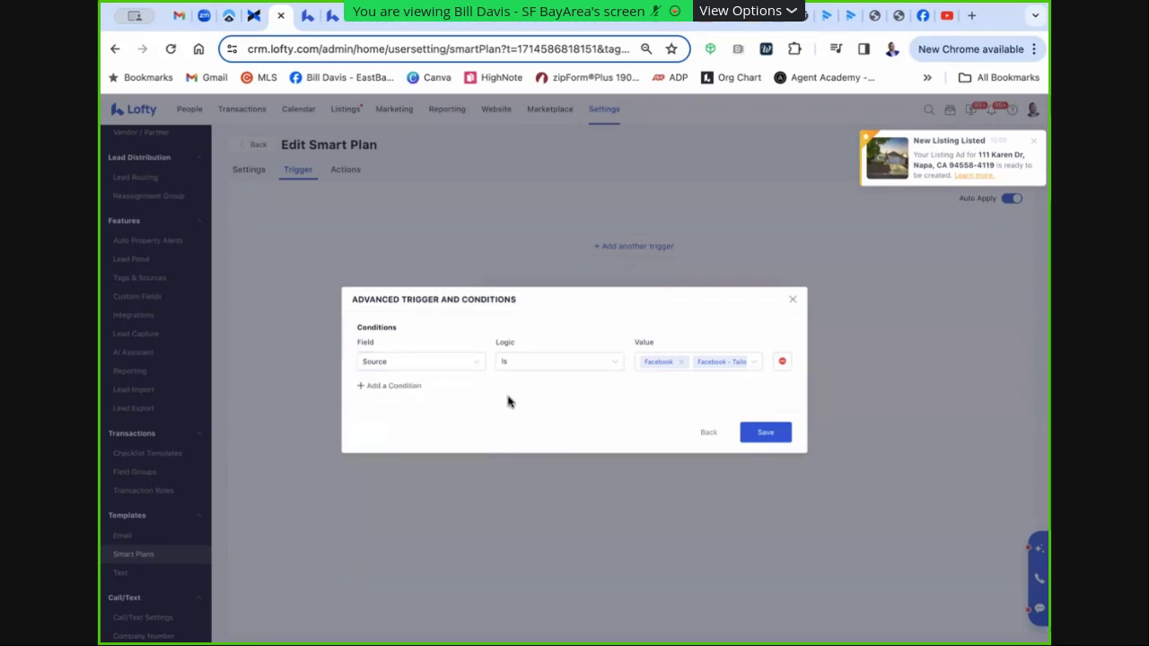
pyautogui.click(748, 368)
pyautogui.write('well')
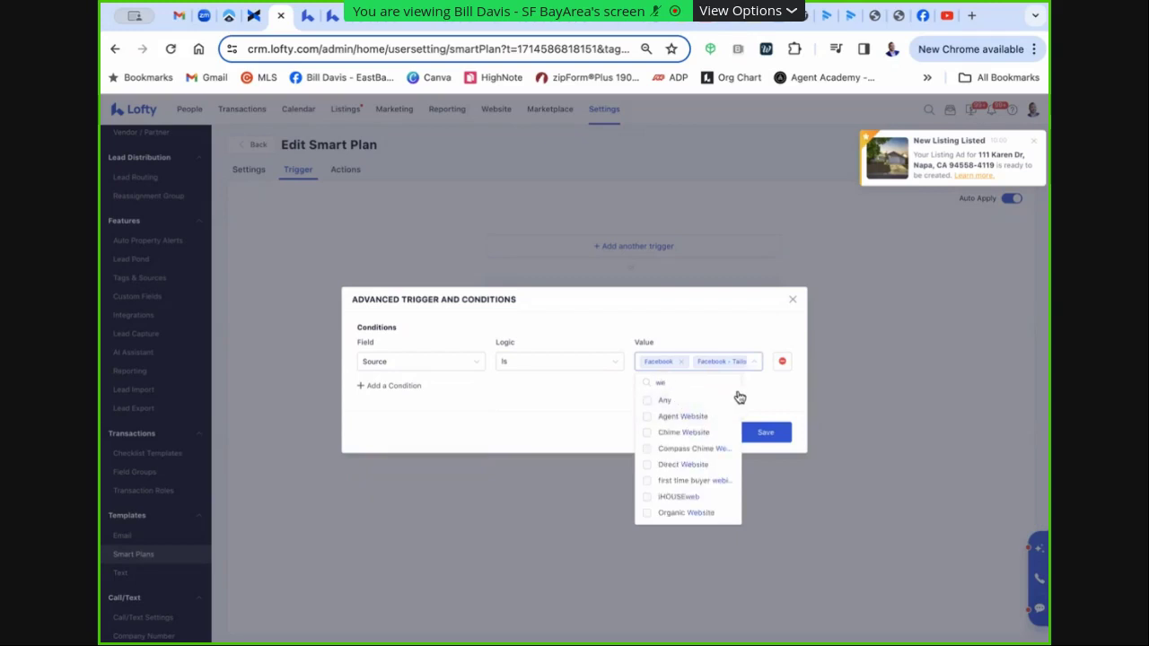
pyautogui.press('BackSpace')
pyautogui.press('BackSpace')
pyautogui.press('BackSpace')
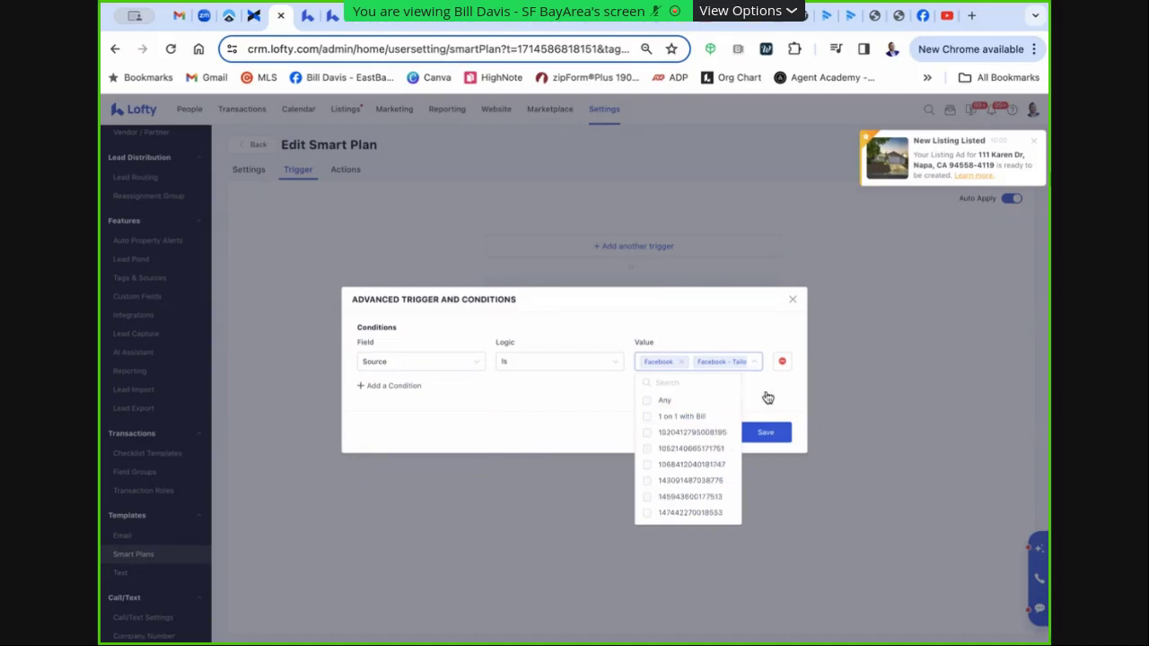
pyautogui.click(792, 301)
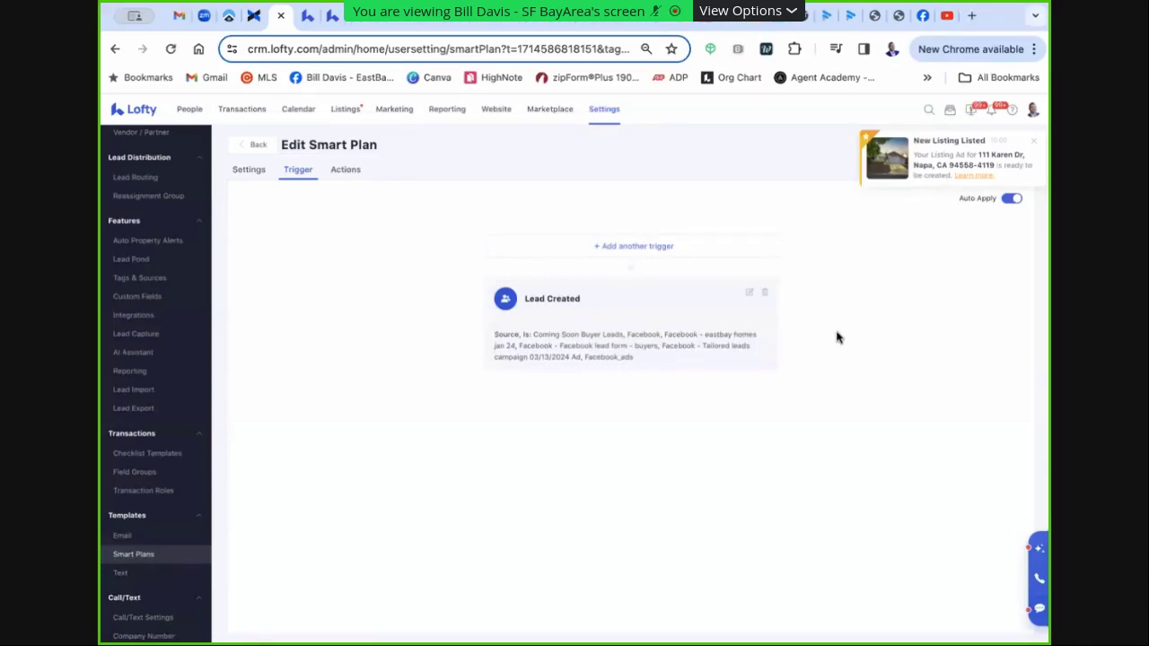
# Review the plan's target lead type and auto pause settings alongside its Lead Created trigger
pyautogui.click(249, 170)
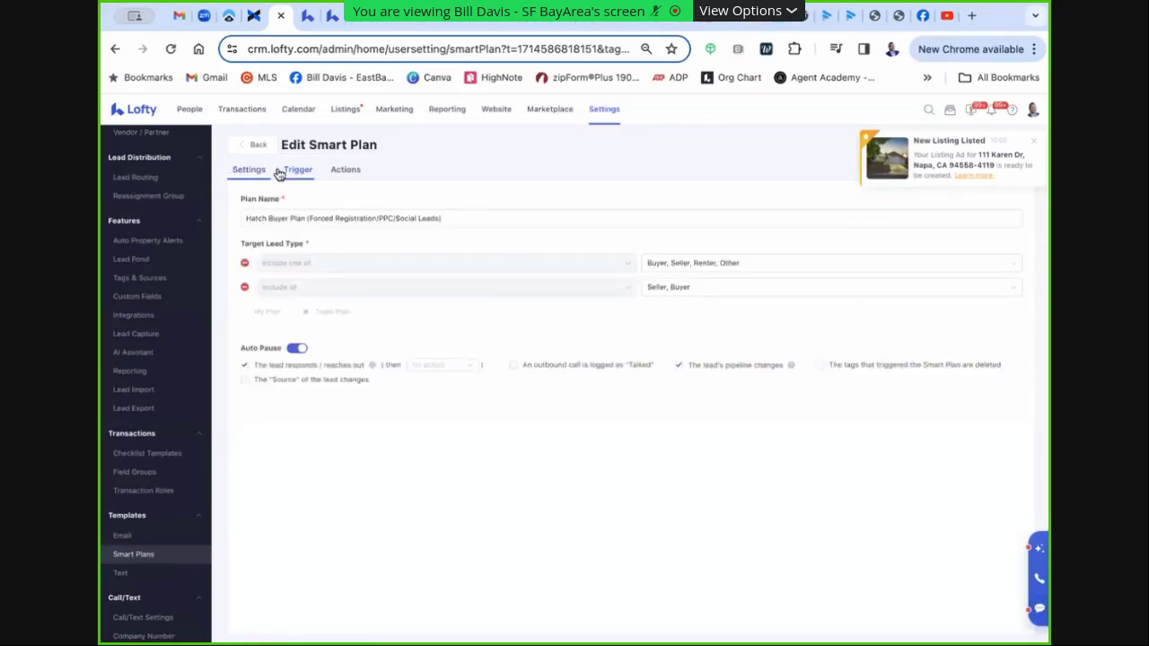
pyautogui.click(305, 173)
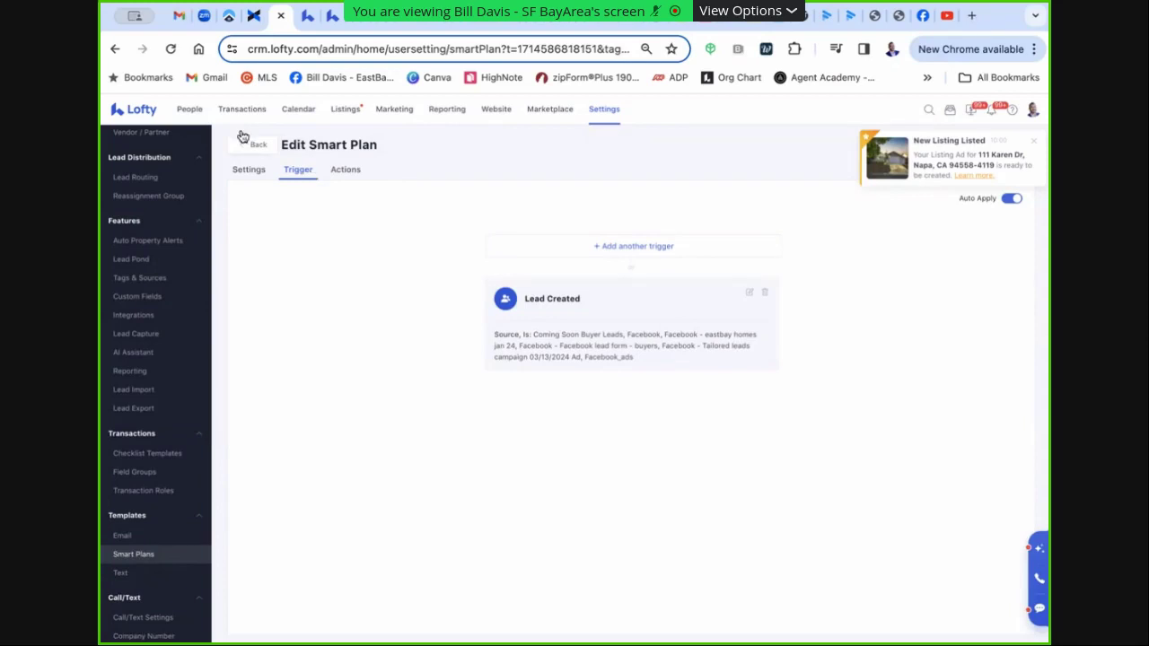
pyautogui.click(249, 176)
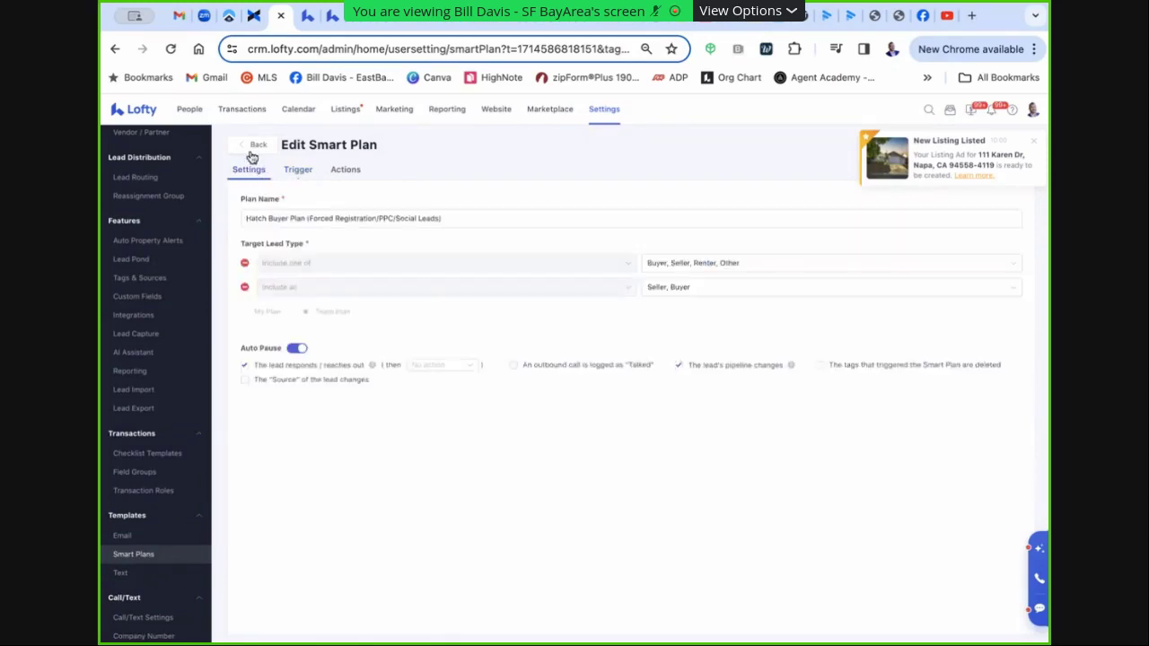
# Leave the smart plan editor, discarding all changes, and switch to the landing page editor with the Videos section
pyautogui.click(256, 145)
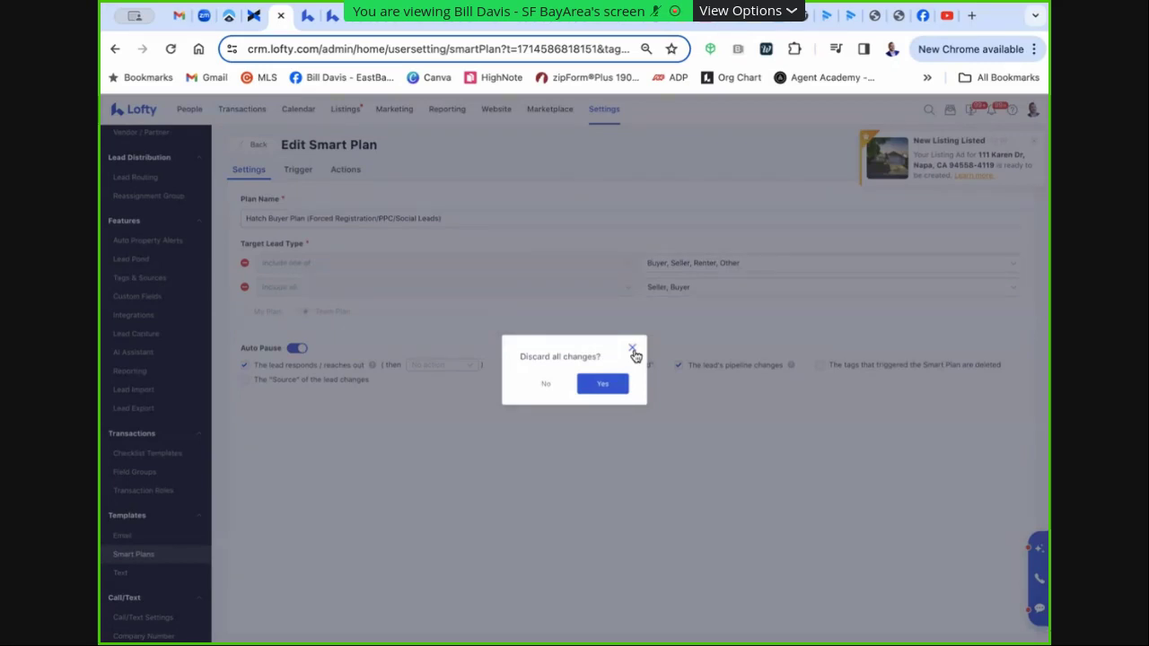
pyautogui.click(602, 385)
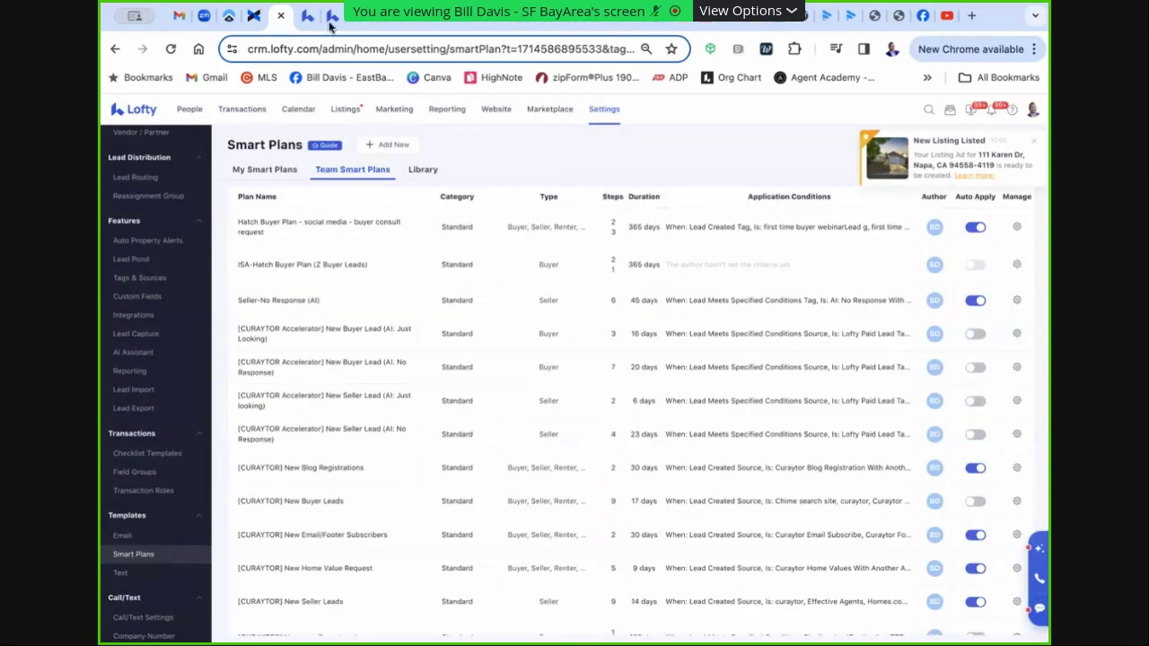
pyautogui.click(593, 17)
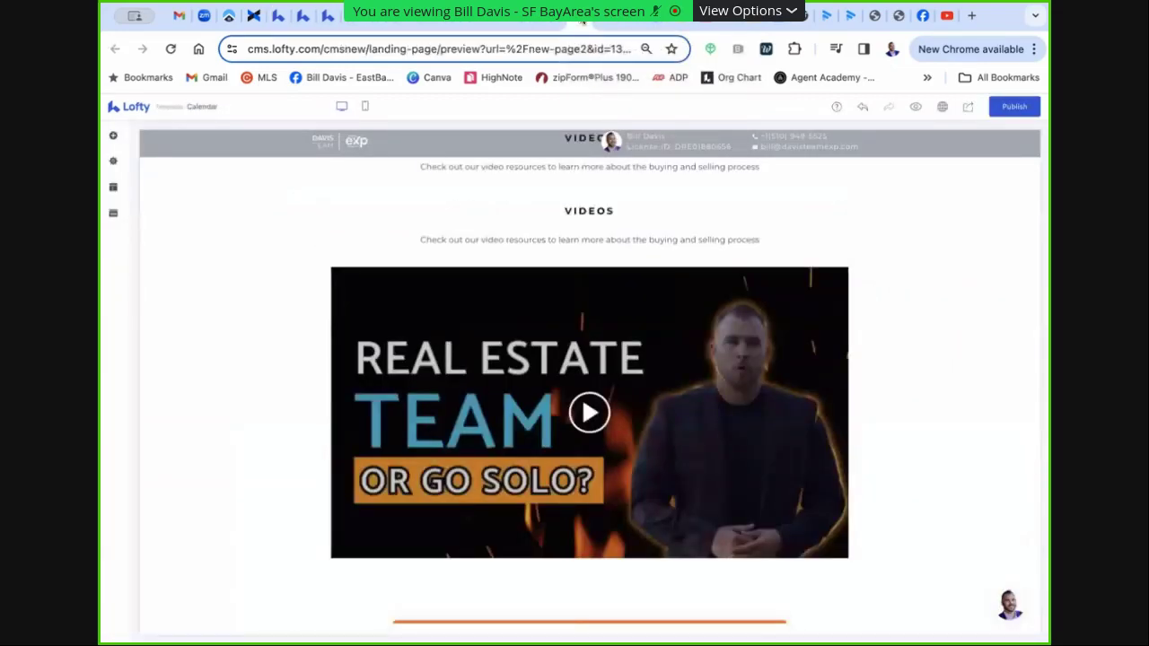